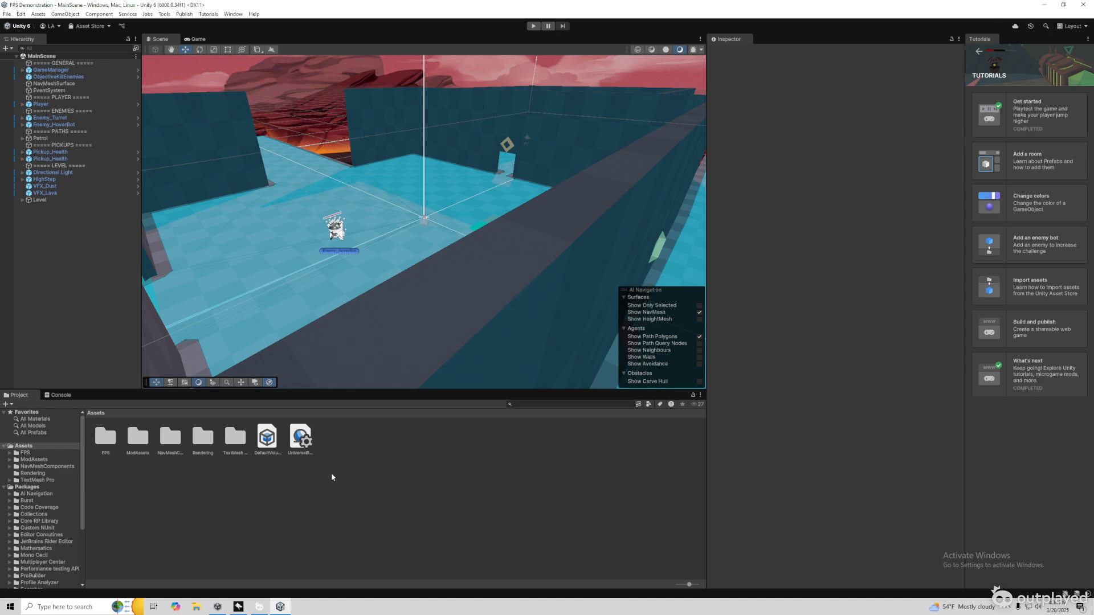
# Open the Package Manager and list the packages in My Assets
pyautogui.keyDown('alt'); pyautogui.moveTo(406, 309); pyautogui.dragTo(299, 242); pyautogui.keyUp('alt')
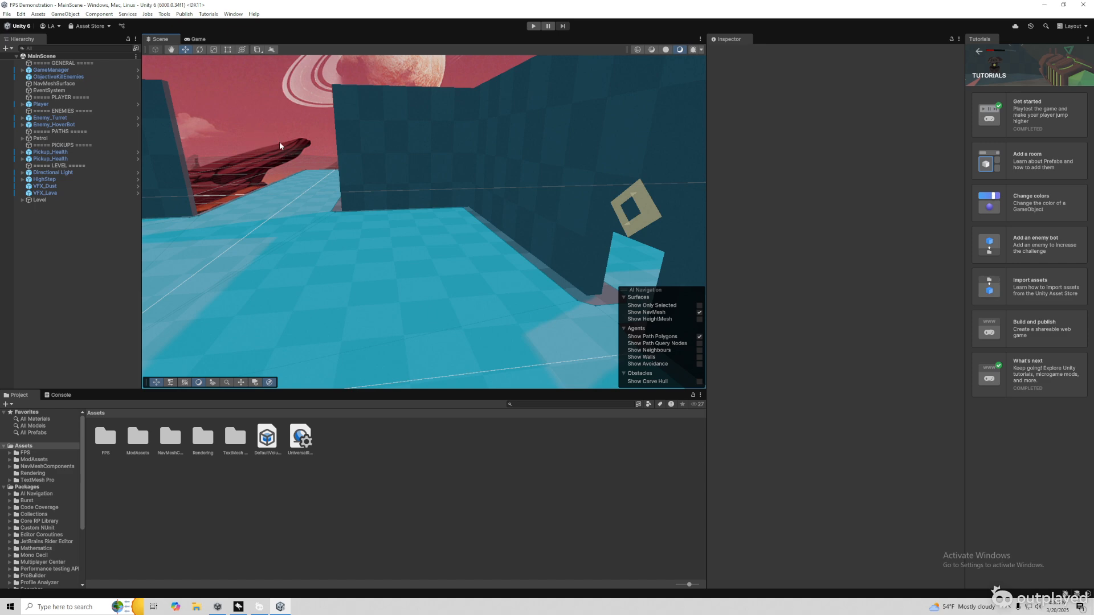
pyautogui.click(230, 15)
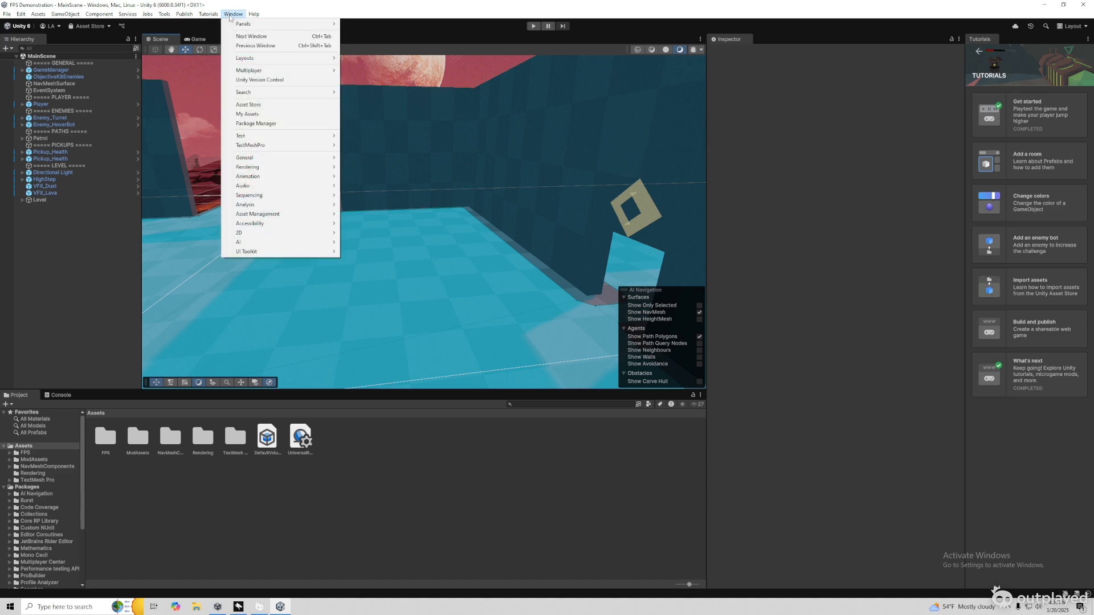
pyautogui.click(259, 123)
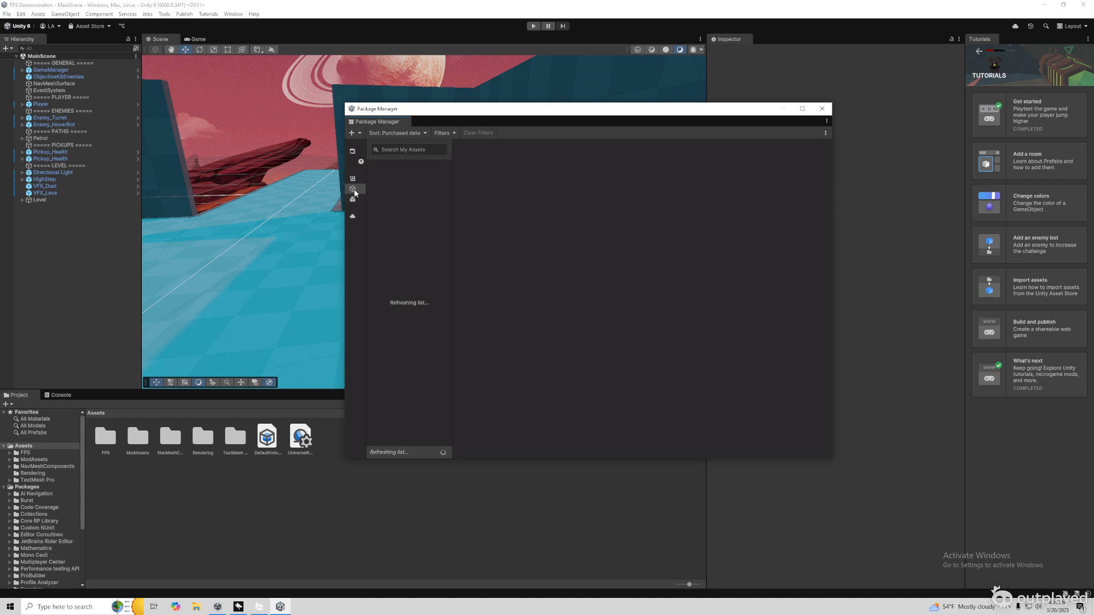
pyautogui.click(353, 190)
pyautogui.click(401, 133)
pyautogui.click(432, 118)
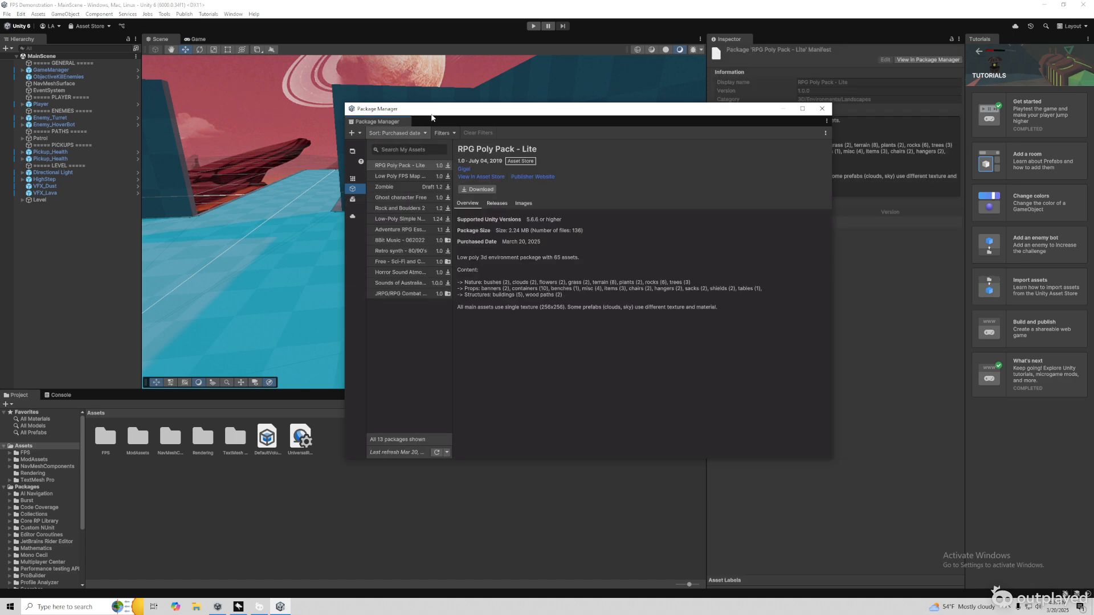
pyautogui.click(353, 132)
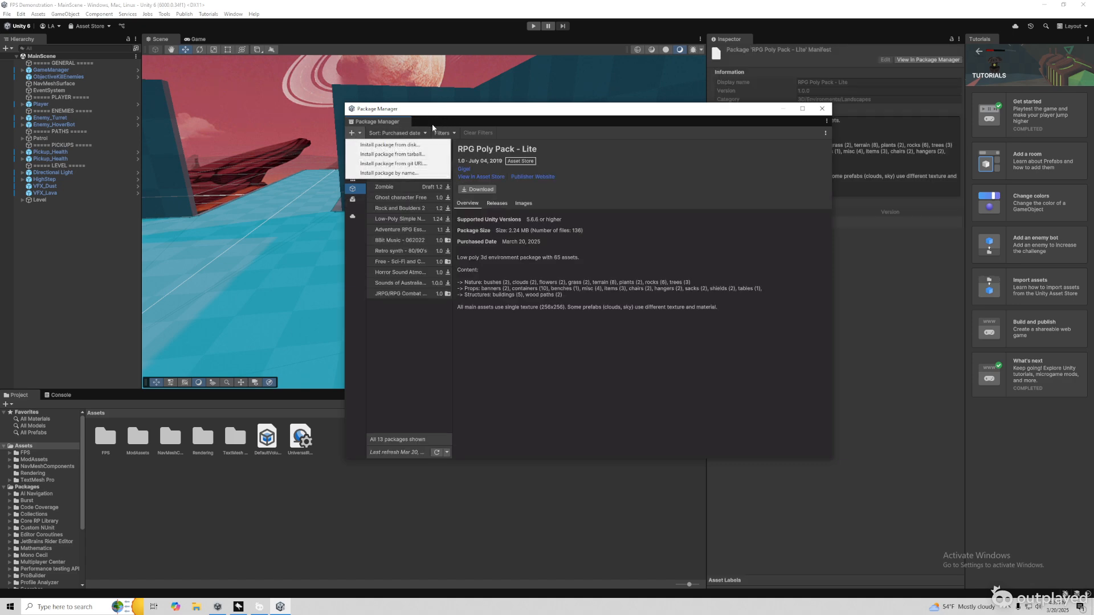
pyautogui.click(432, 126)
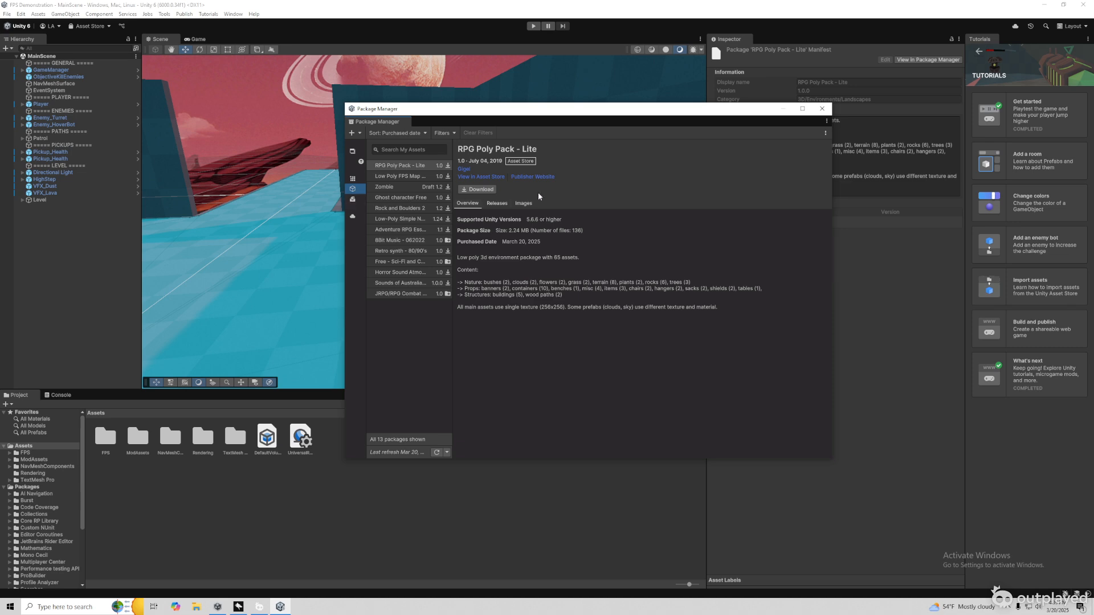
# Download the Zombie package and import all of its contents into the project
pyautogui.click(393, 176)
pyautogui.click(391, 186)
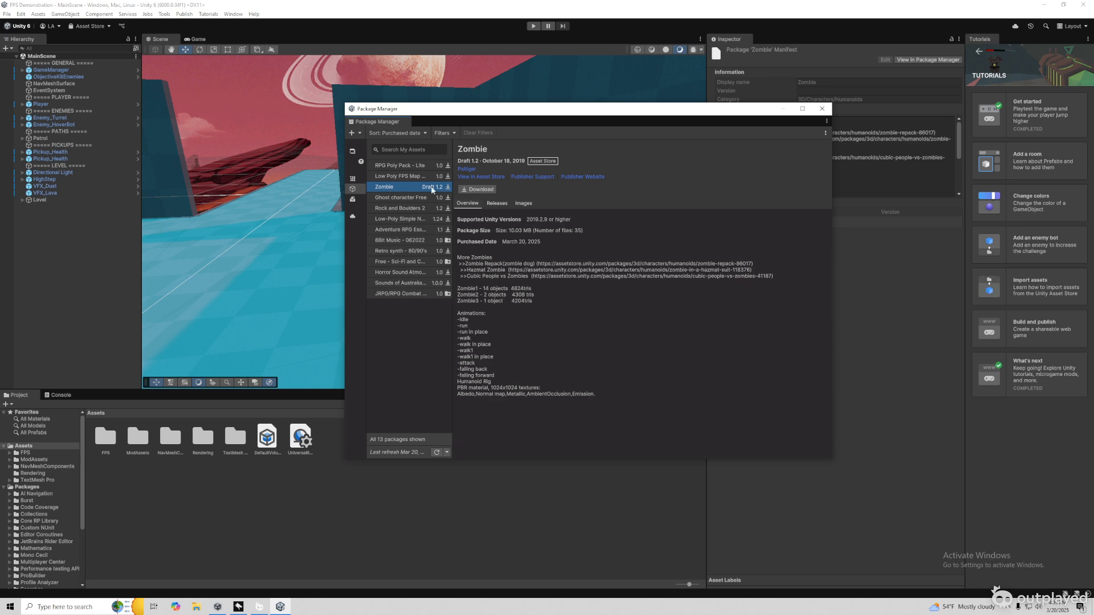
pyautogui.click(480, 189)
pyautogui.click(473, 190)
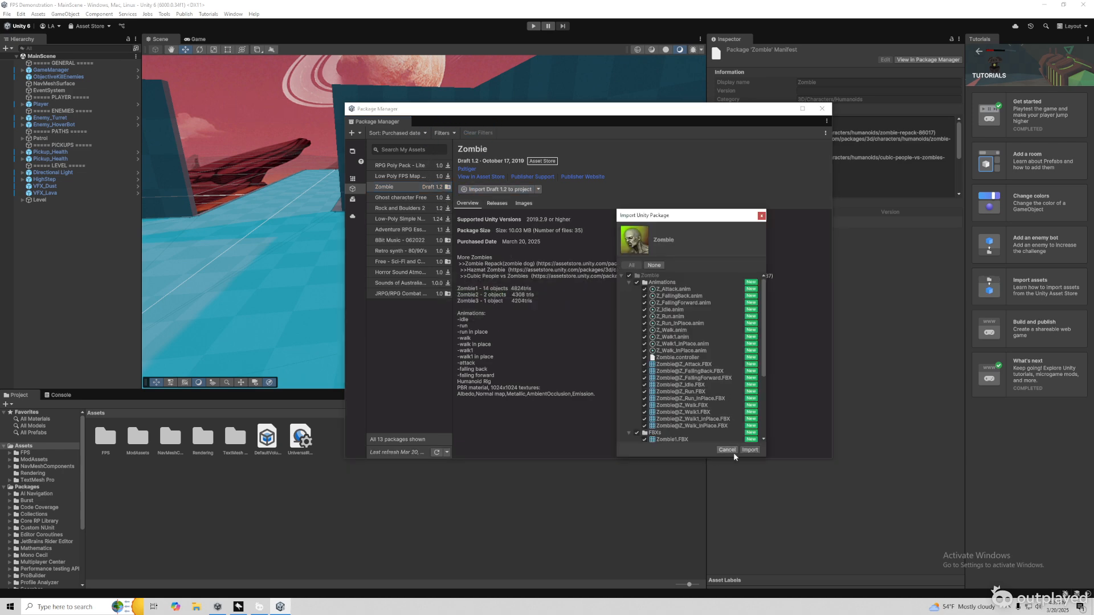
pyautogui.click(750, 449)
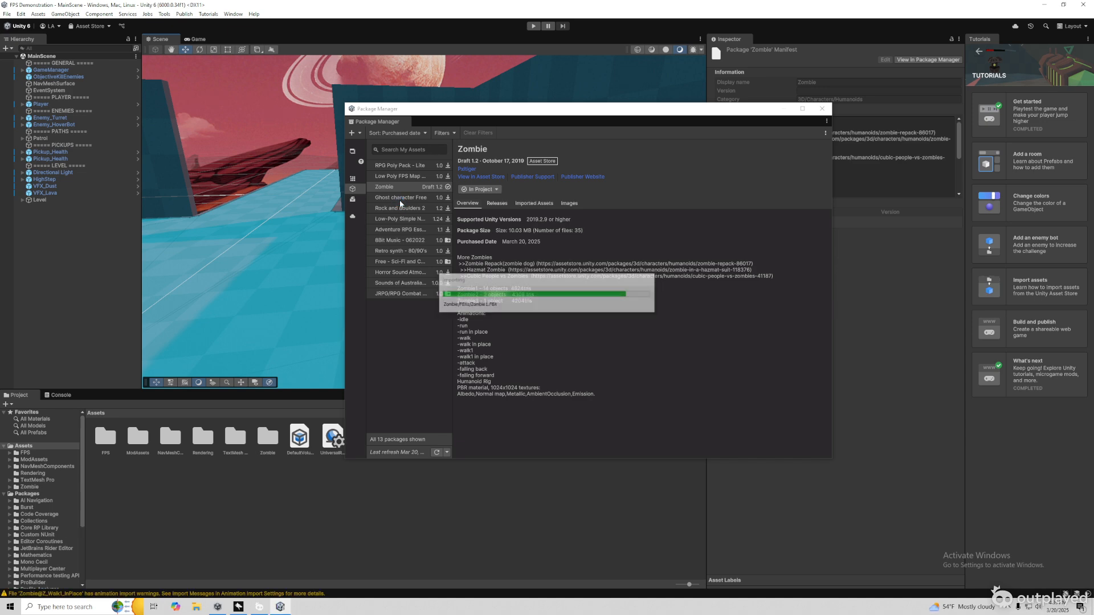
# Download the Ghost character Free package and import all of its contents into the project
pyautogui.click(401, 197)
pyautogui.click(470, 190)
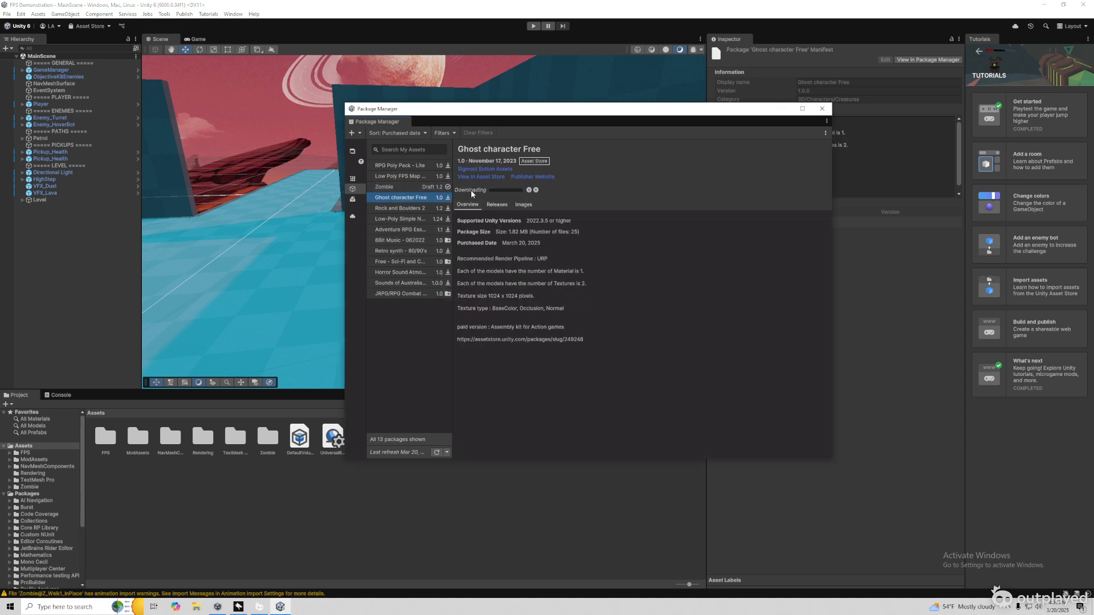
pyautogui.click(490, 189)
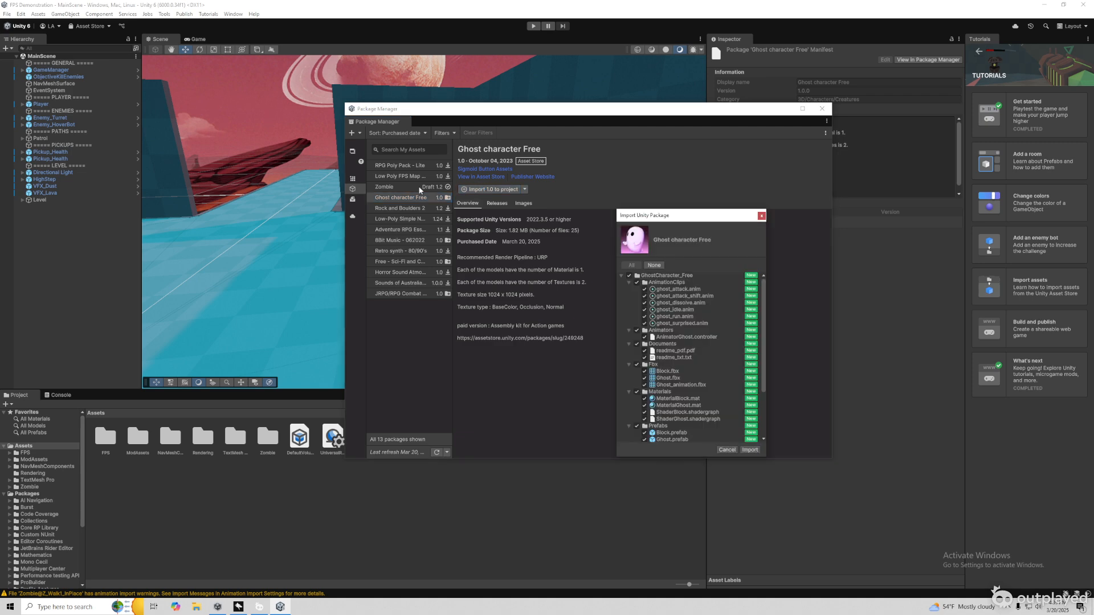
pyautogui.click(750, 450)
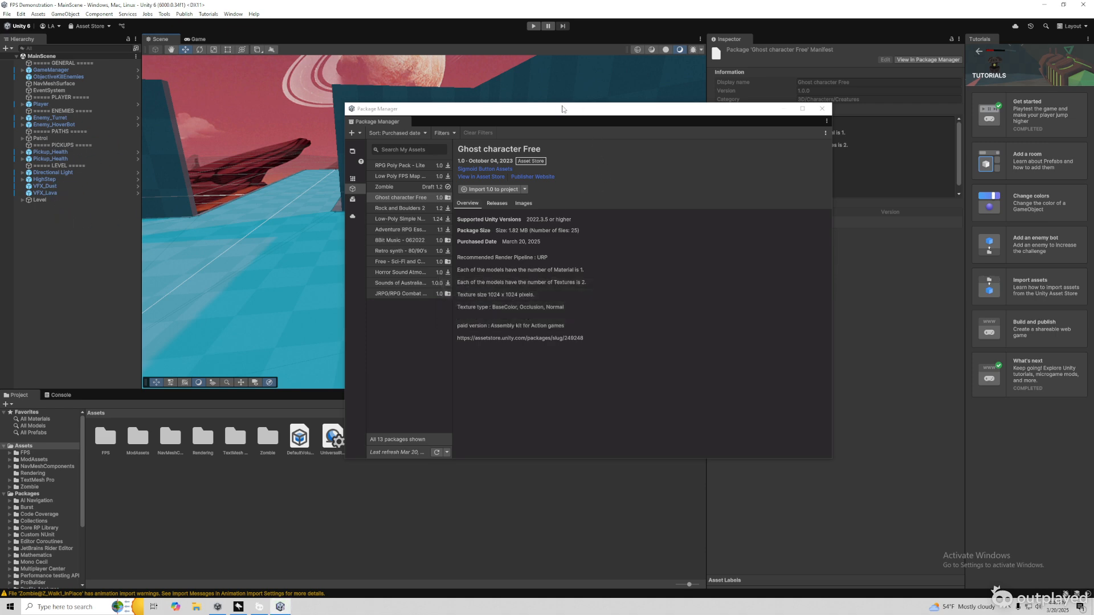
# Place the Enemy_HoverBot prefab from FPS/Prefabs/Enemies on the room floor at about X -21.15, Z -1.13, keeping the Package Manager window out of the way
pyautogui.moveTo(716, 110); pyautogui.dragTo(945, 483)
pyautogui.moveTo(416, 342); pyautogui.dragTo(274, 319, button='right')
pyautogui.click(28, 455)
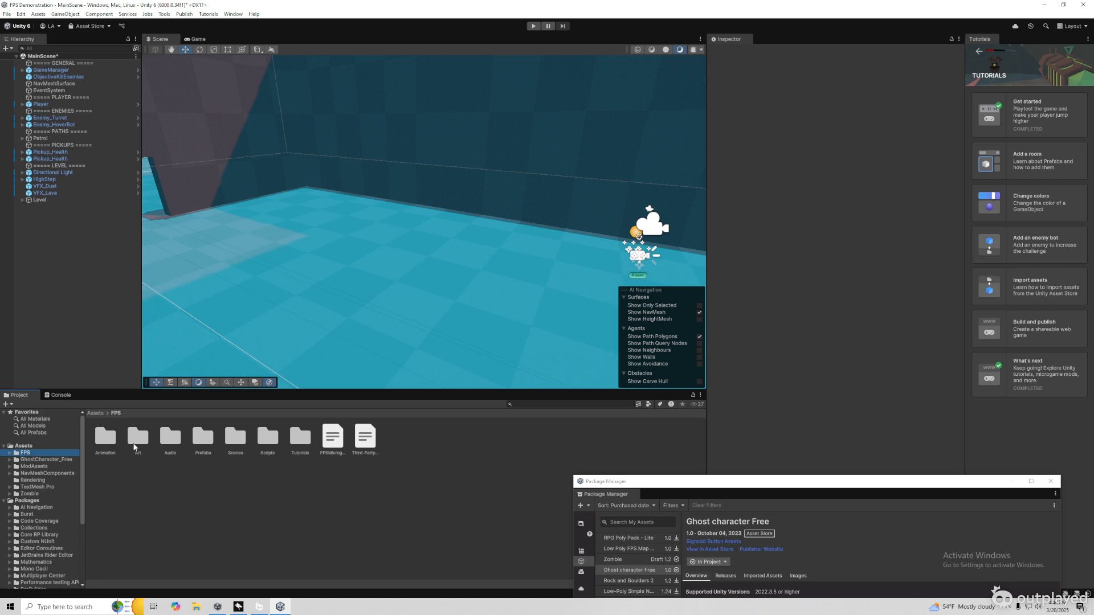
pyautogui.doubleClick(202, 437)
pyautogui.doubleClick(105, 437)
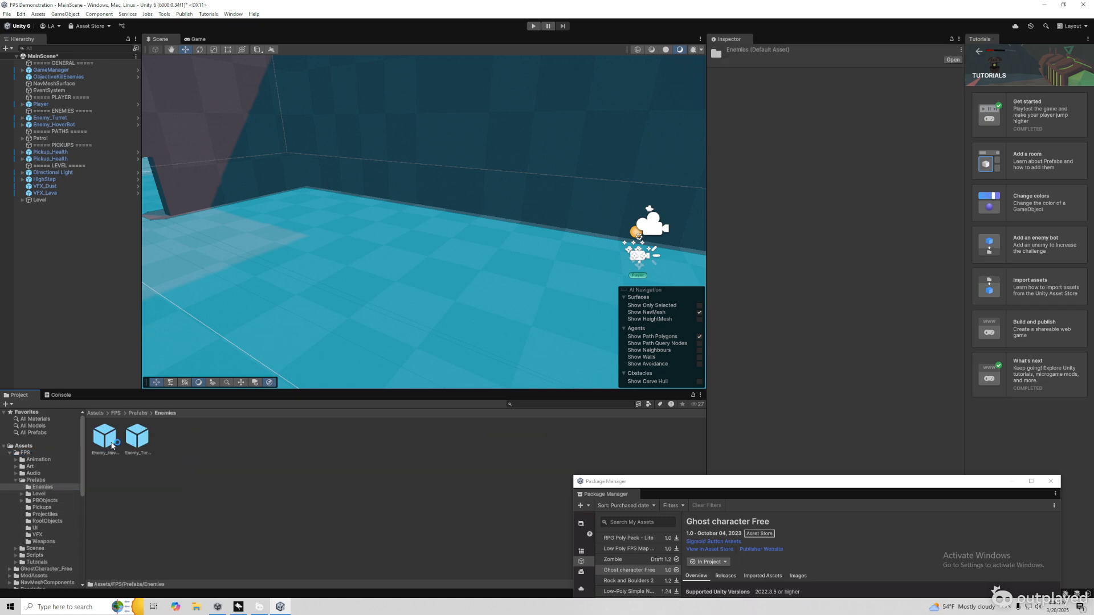
pyautogui.moveTo(105, 439); pyautogui.dragTo(259, 299)
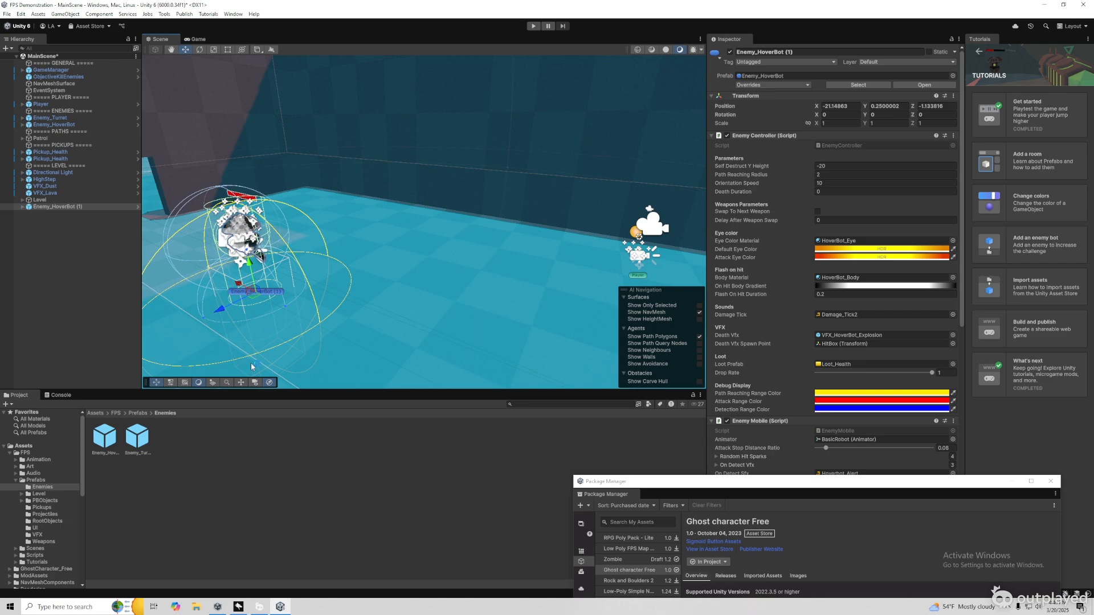
pyautogui.moveTo(624, 475); pyautogui.dragTo(701, 515)
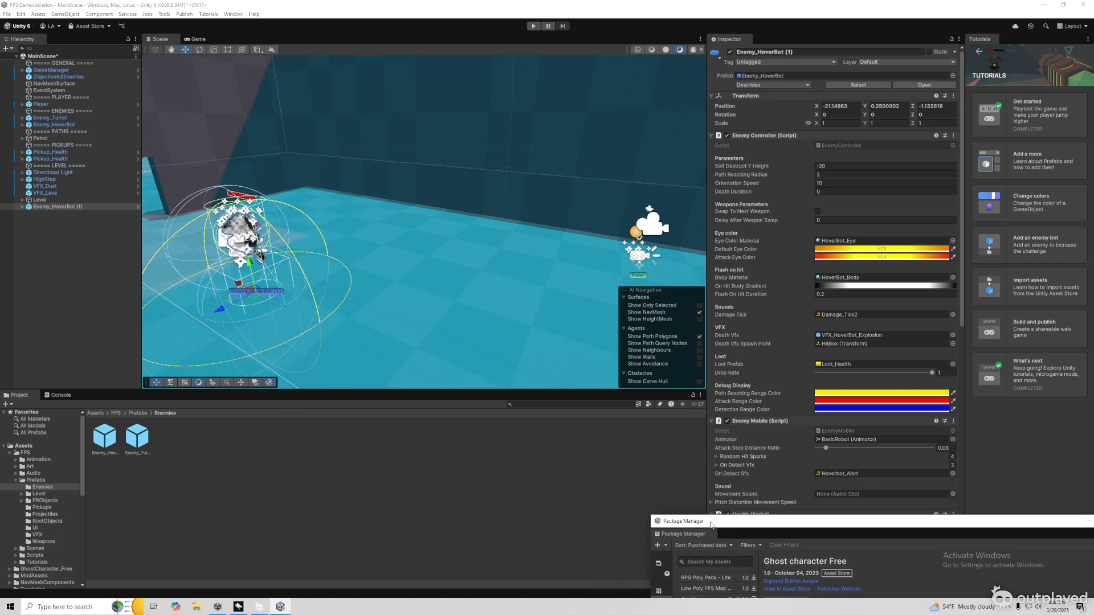
# Play-test the scene by shooting the added hover bot, and stop the game
pyautogui.click(534, 28)
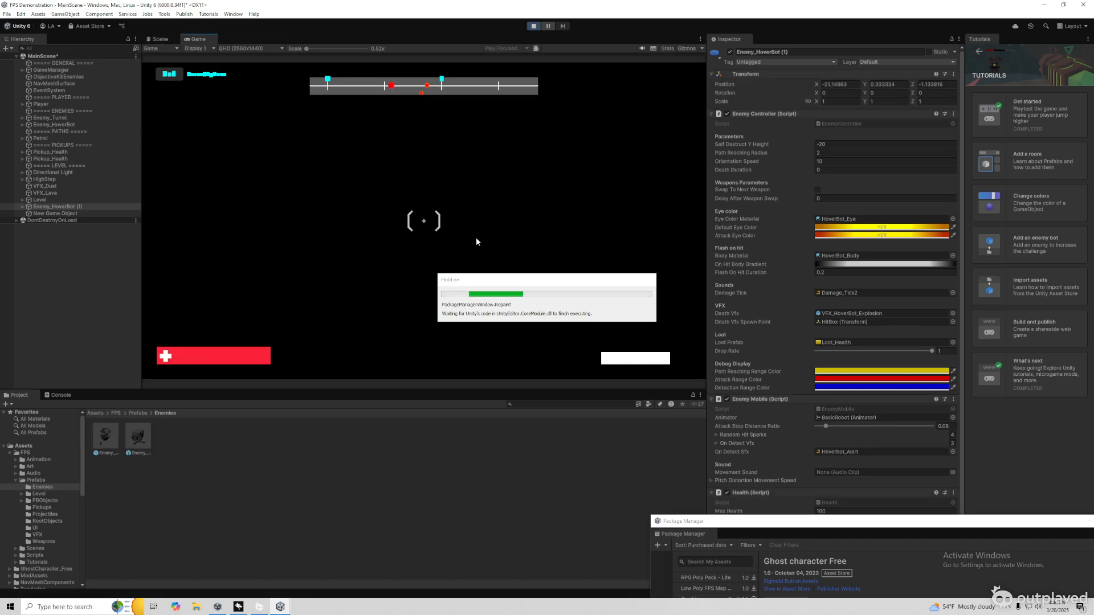
pyautogui.click(423, 222)
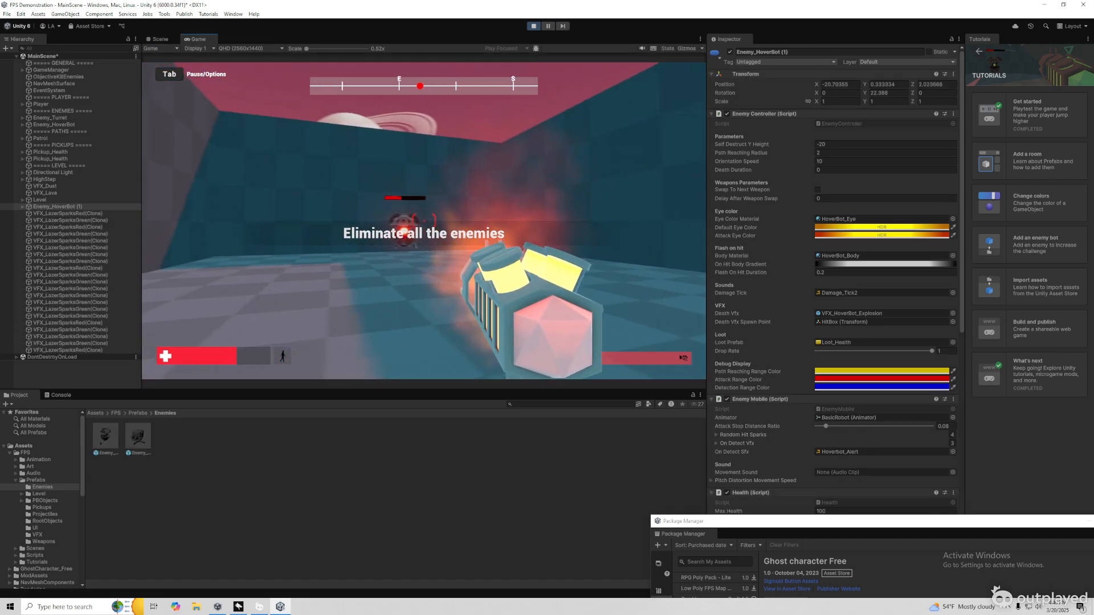
pyautogui.click(423, 221)
pyautogui.click(423, 221)
pyautogui.click(423, 221)
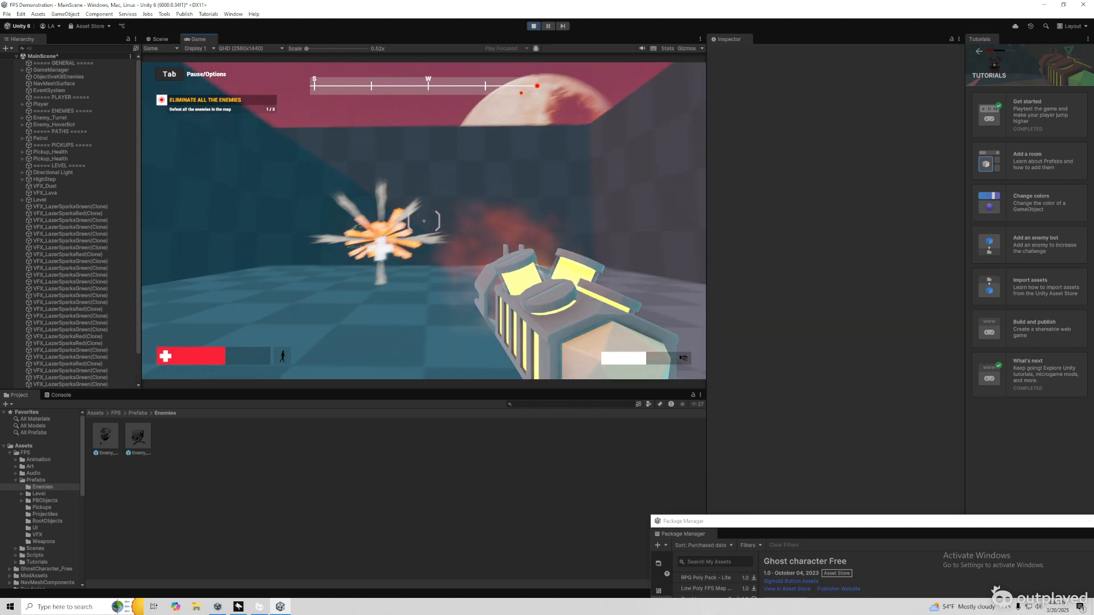
pyautogui.press('w')
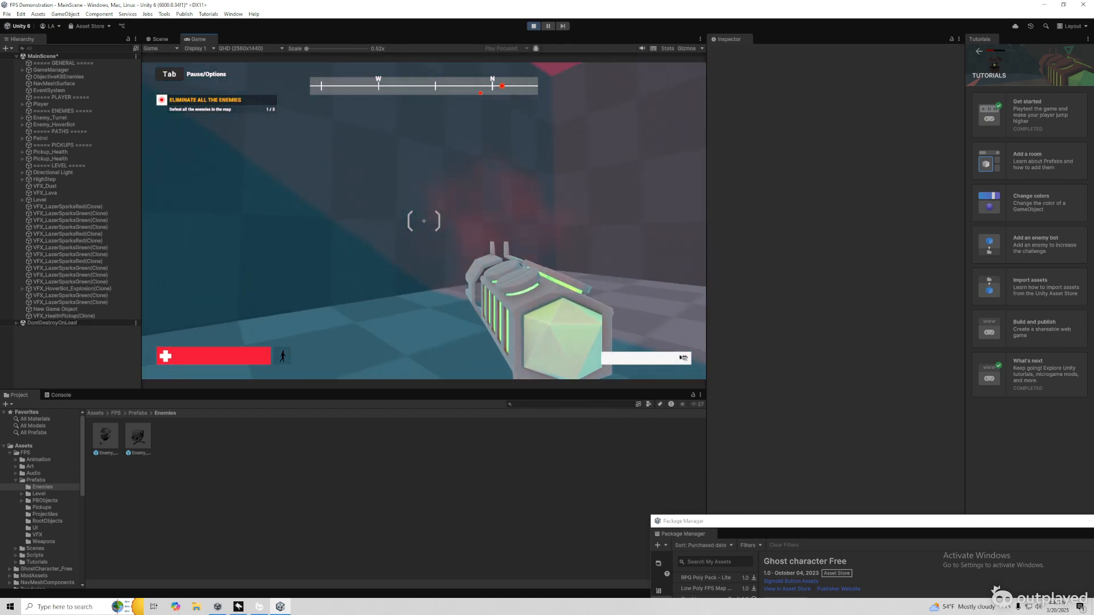
pyautogui.press('super')
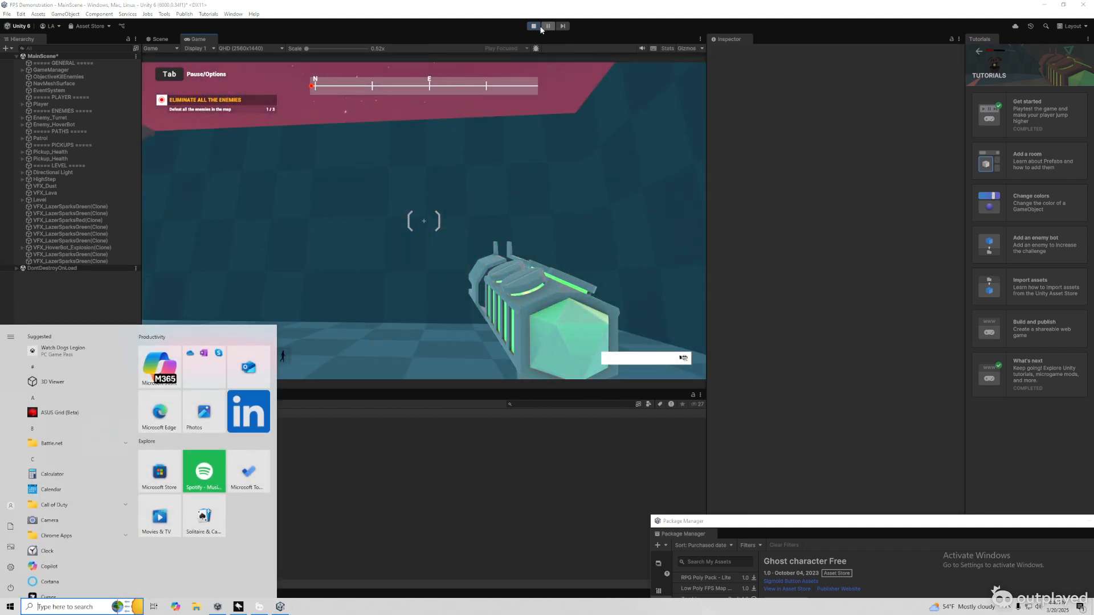
pyautogui.click(534, 26)
# Place another Enemy_HoverBot on the floor at about X -21.28, Z 0.99, and collapse the FPS project folders
pyautogui.moveTo(389, 253); pyautogui.dragTo(386, 230, button='right')
pyautogui.moveTo(105, 440); pyautogui.dragTo(392, 296)
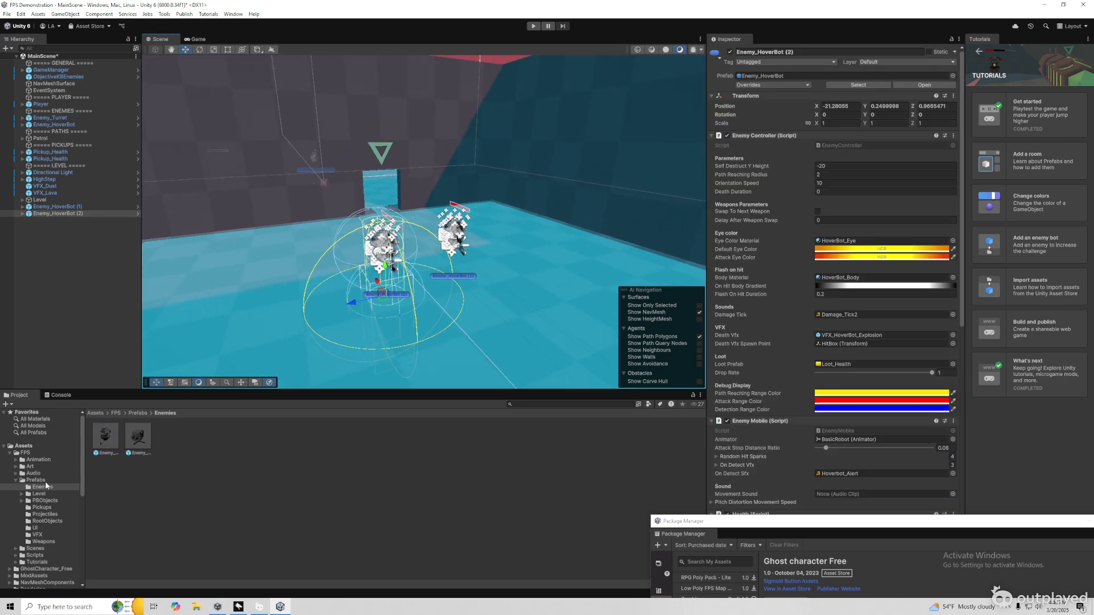
pyautogui.doubleClick(12, 482)
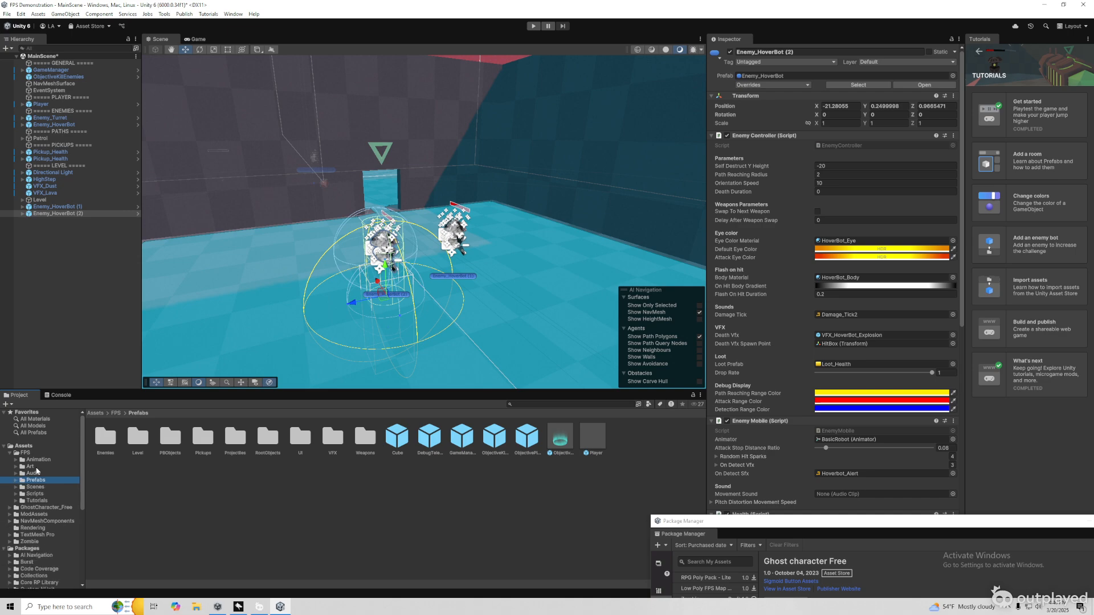
pyautogui.click(10, 453)
# Place the Ghost prefab from GhostCharacter_Free/Prefabs on the floor beside the hover bots, at about X -21.08, Z 2.51
pyautogui.click(28, 494)
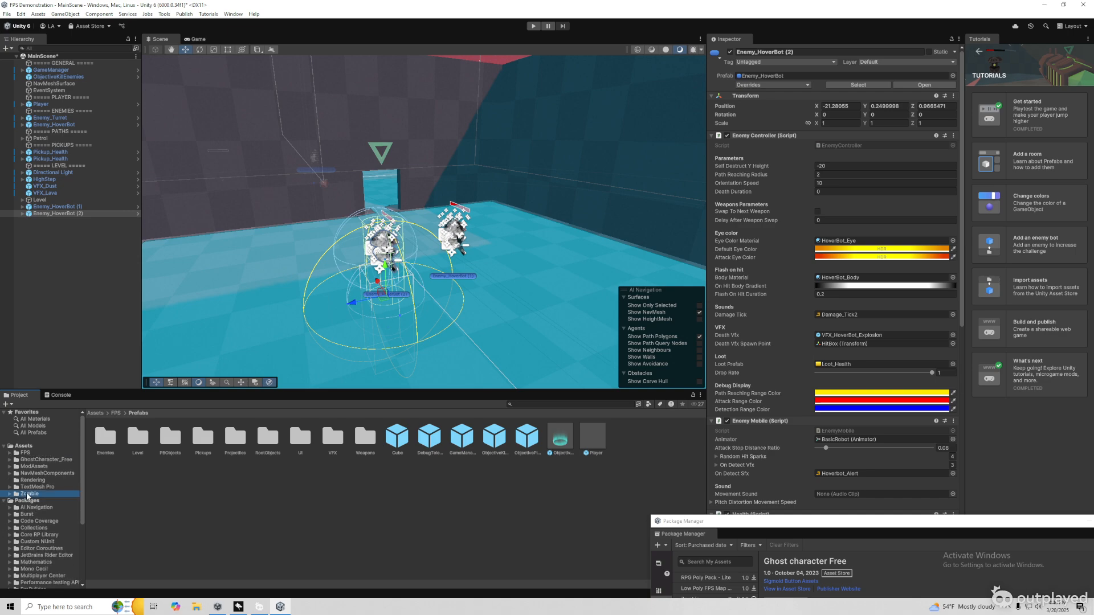
pyautogui.click(32, 460)
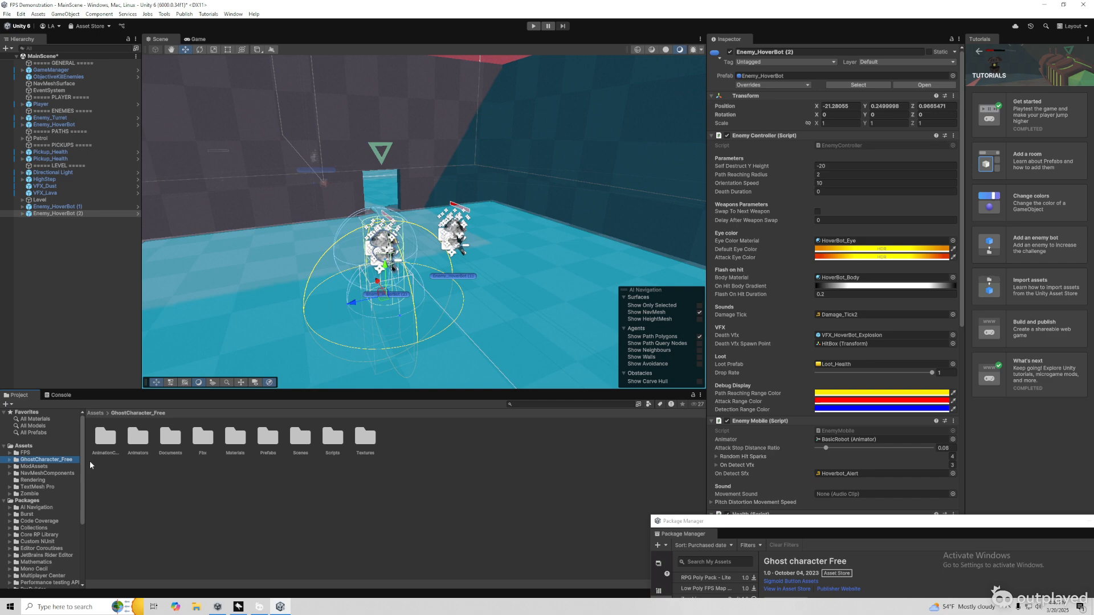
pyautogui.doubleClick(269, 440)
pyautogui.click(142, 439)
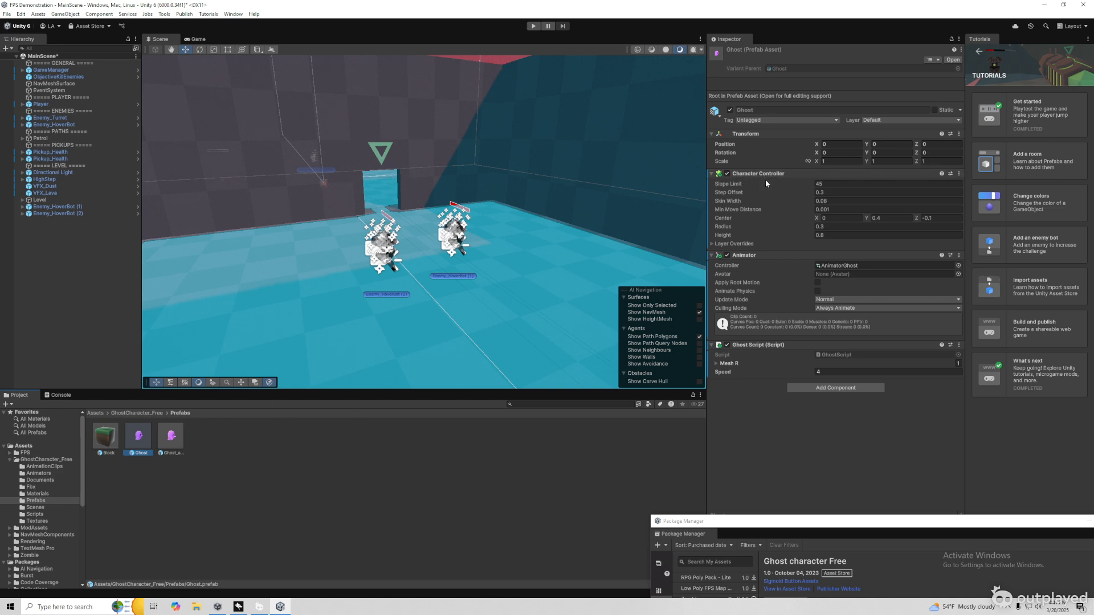
pyautogui.click(178, 445)
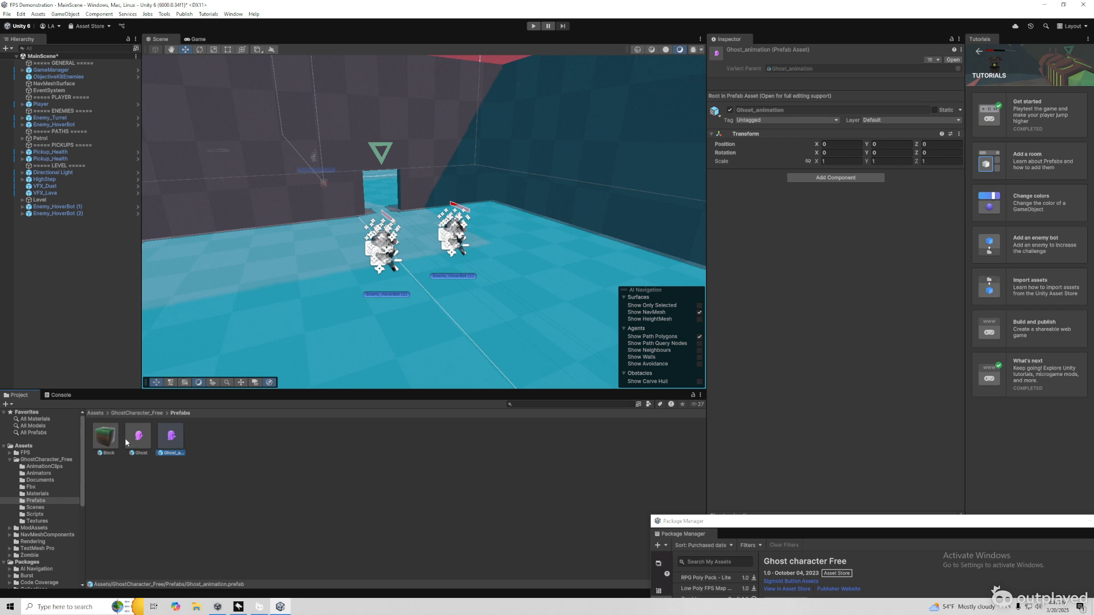
pyautogui.click(143, 414)
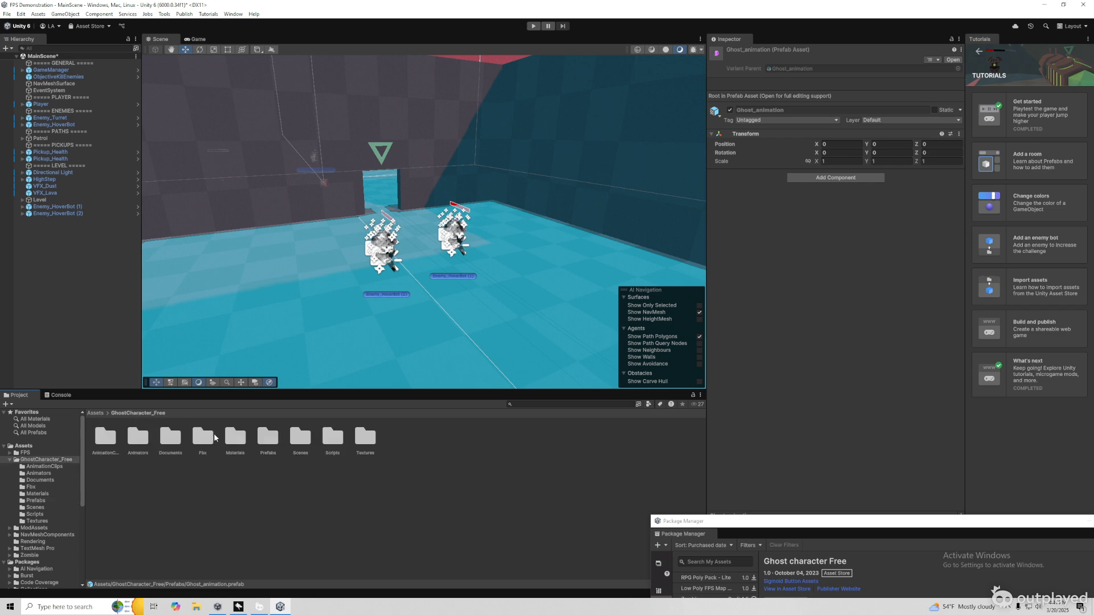
pyautogui.doubleClick(268, 438)
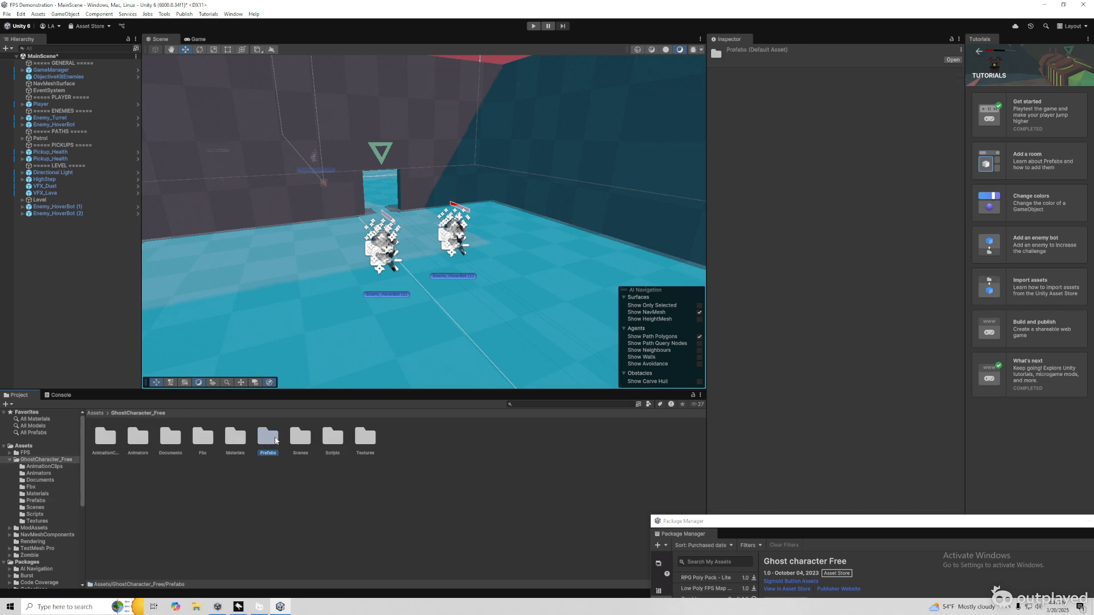
pyautogui.click(139, 439)
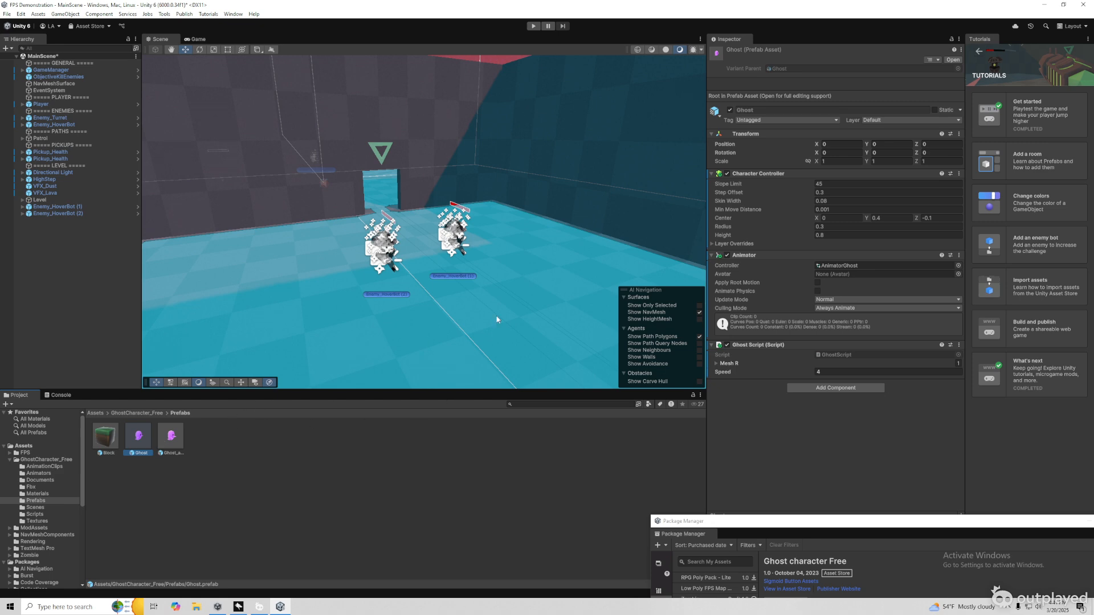
pyautogui.moveTo(149, 439); pyautogui.dragTo(325, 311)
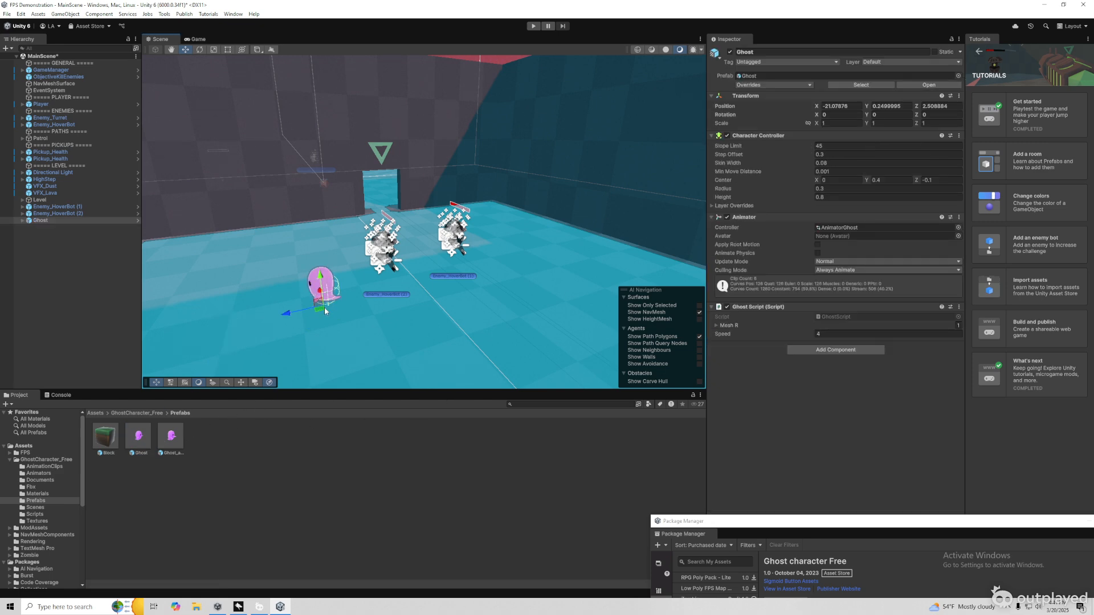
# Remove the Character Controller and Ghost Script components from the placed Ghost
pyautogui.click(959, 136)
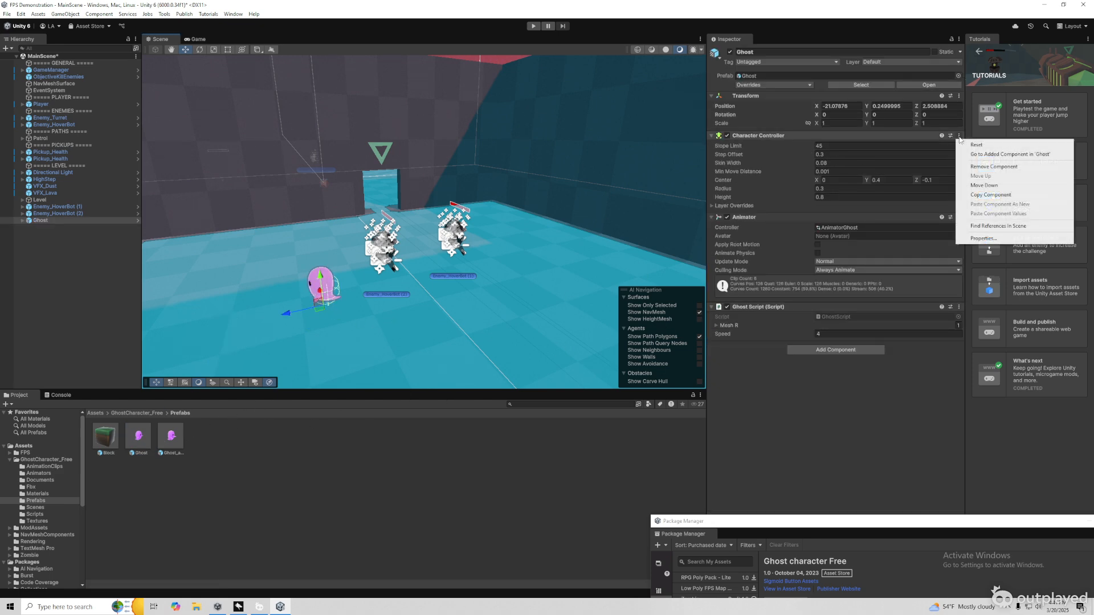
pyautogui.click(995, 166)
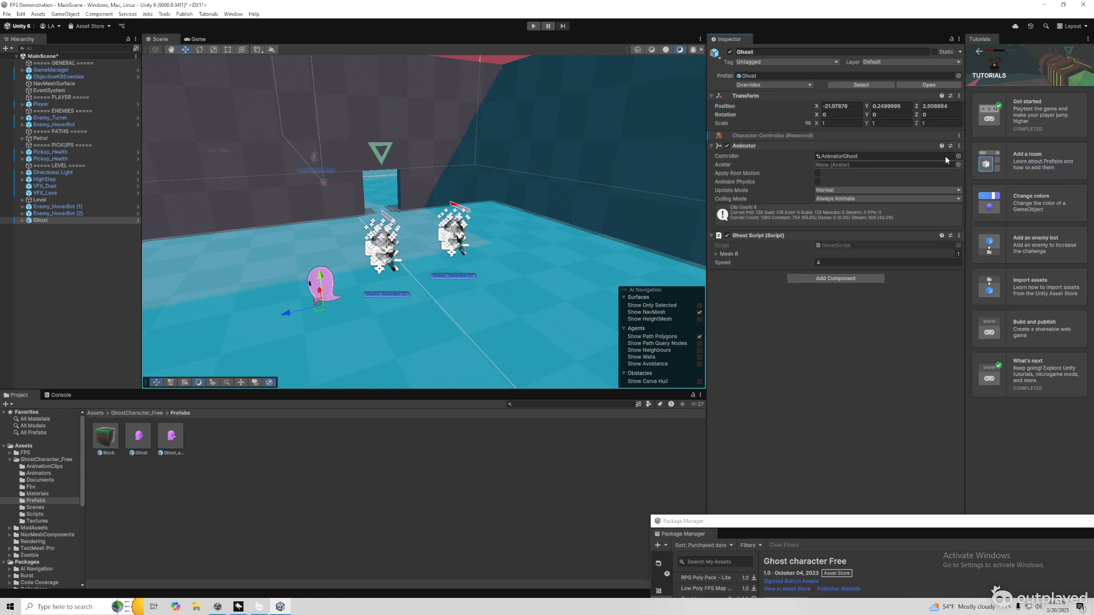
pyautogui.click(959, 235)
pyautogui.click(994, 267)
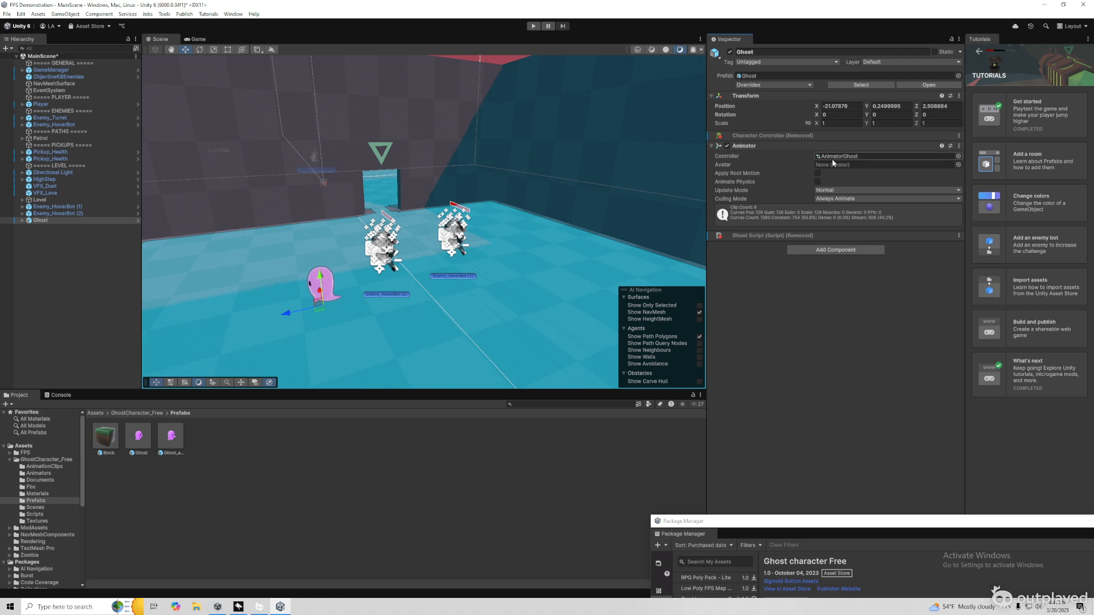
# Place the Zombie2 prefab from Zombie/Prefabs on the floor near the hover bots, at about X -22.71, Z 0.80
pyautogui.moveTo(302, 311); pyautogui.dragTo(307, 370, button='right')
pyautogui.click(137, 413)
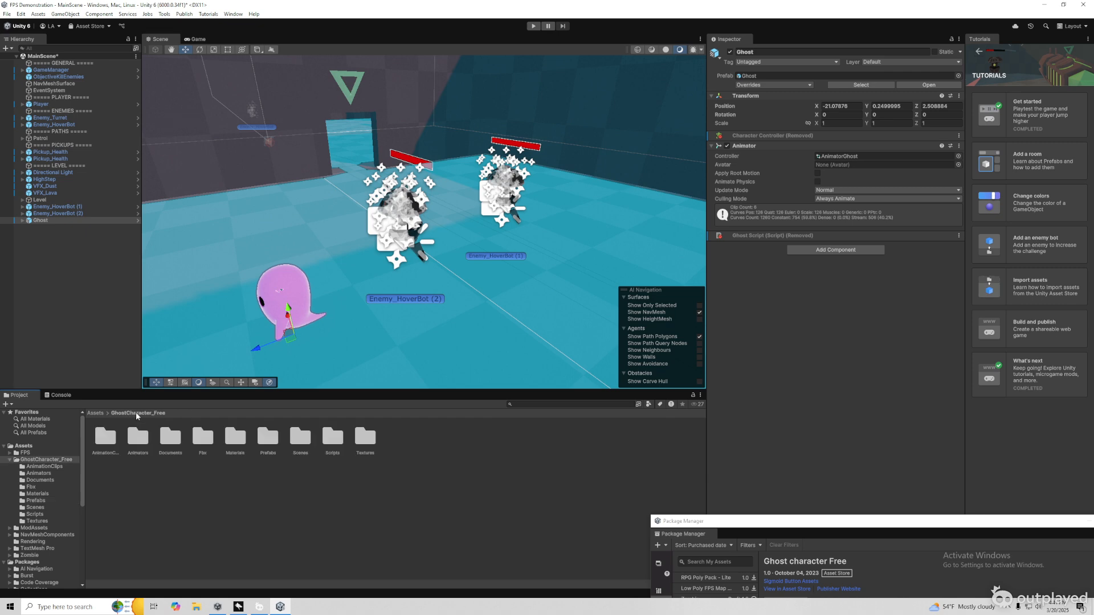
pyautogui.click(10, 460)
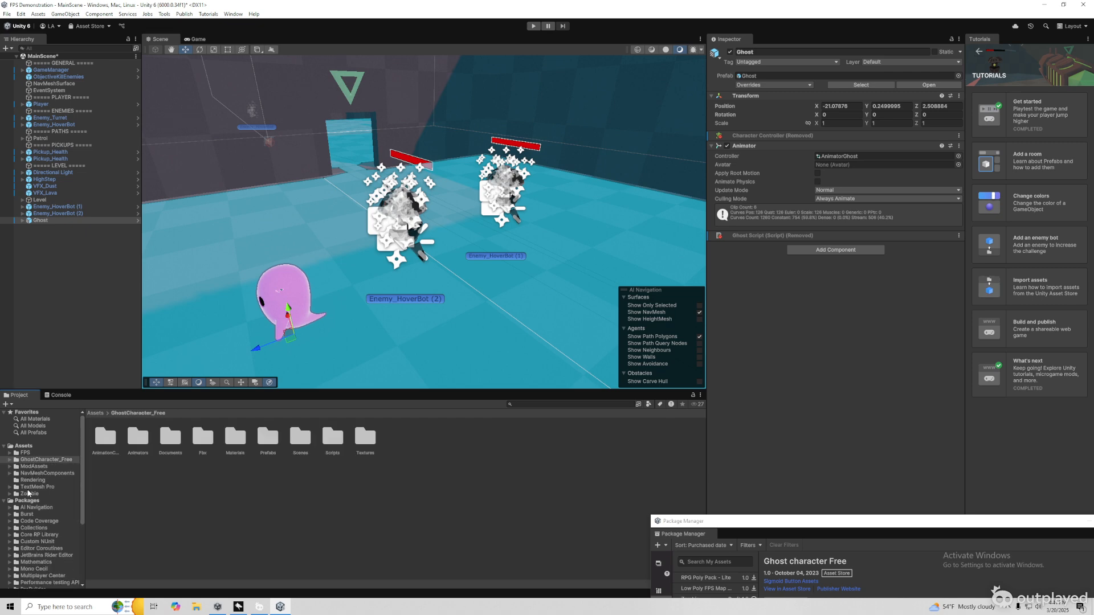
pyautogui.click(29, 494)
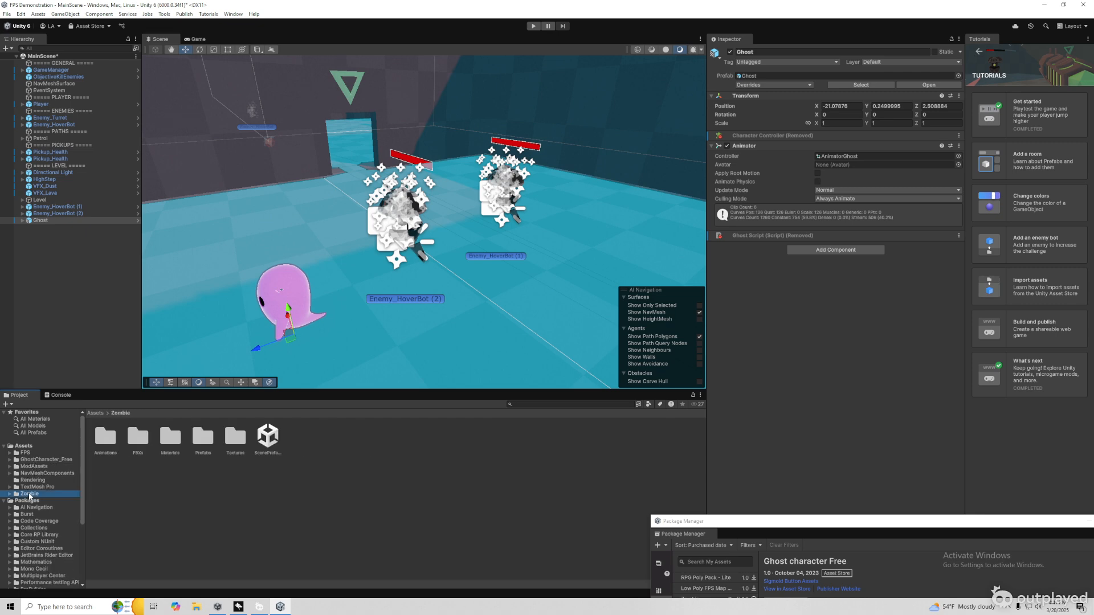
pyautogui.doubleClick(203, 437)
pyautogui.moveTo(142, 444); pyautogui.dragTo(480, 359)
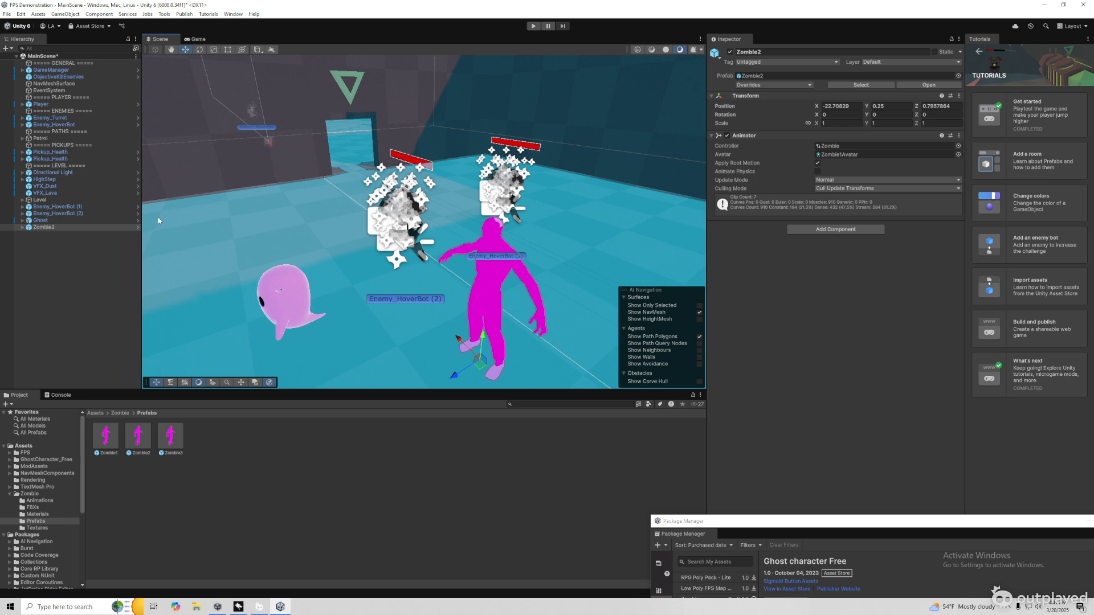
# Examine the child objects and components of the placed Zombie2 and Ghost characters
pyautogui.click(22, 227)
pyautogui.click(25, 234)
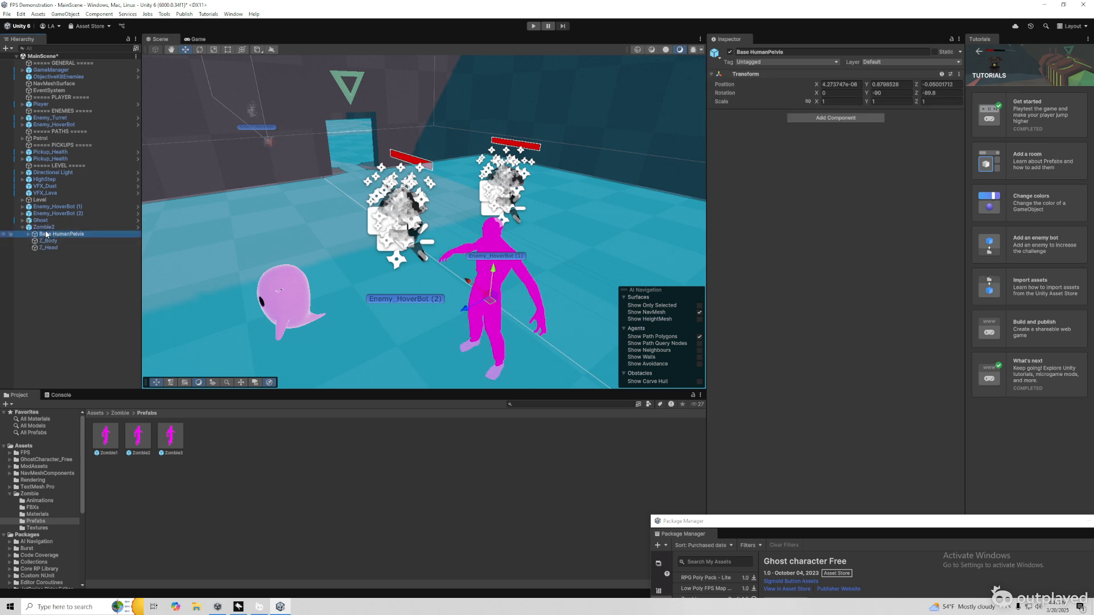
pyautogui.click(22, 227)
pyautogui.click(41, 227)
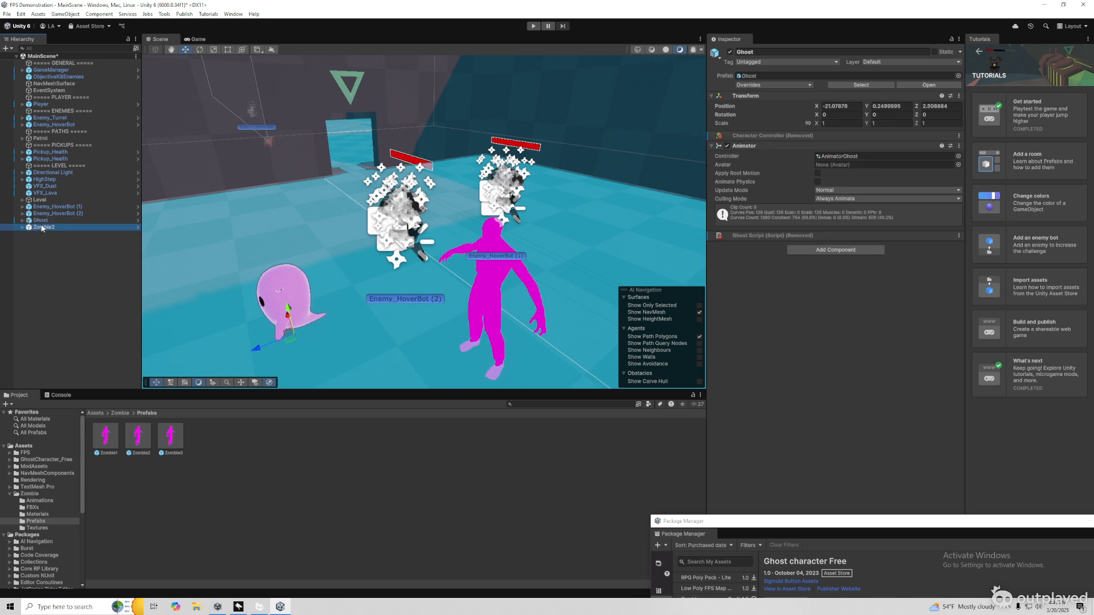
pyautogui.click(70, 220)
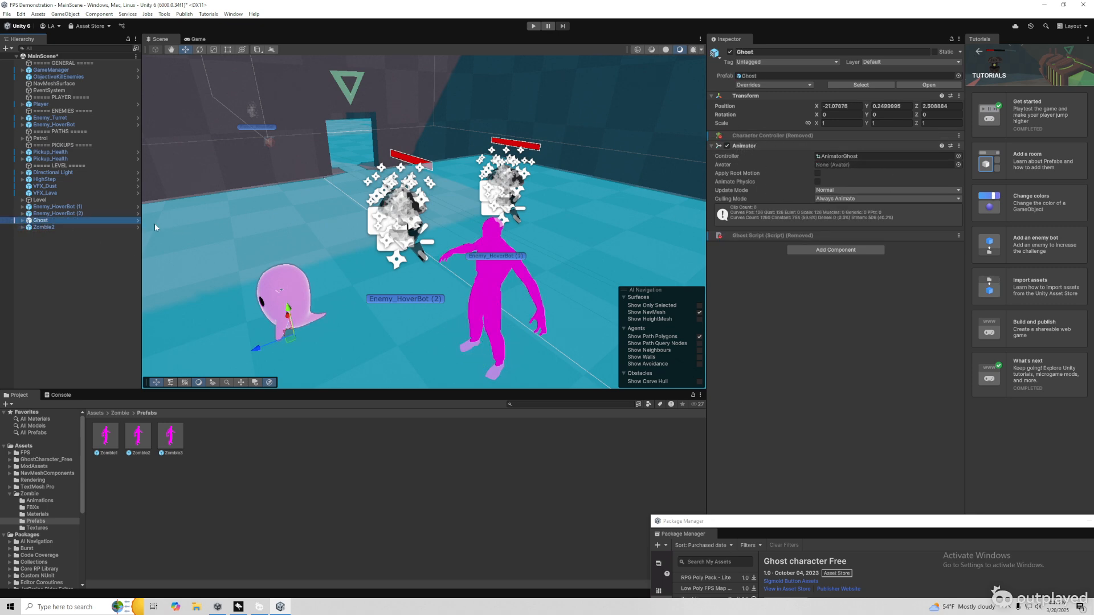
pyautogui.click(22, 220)
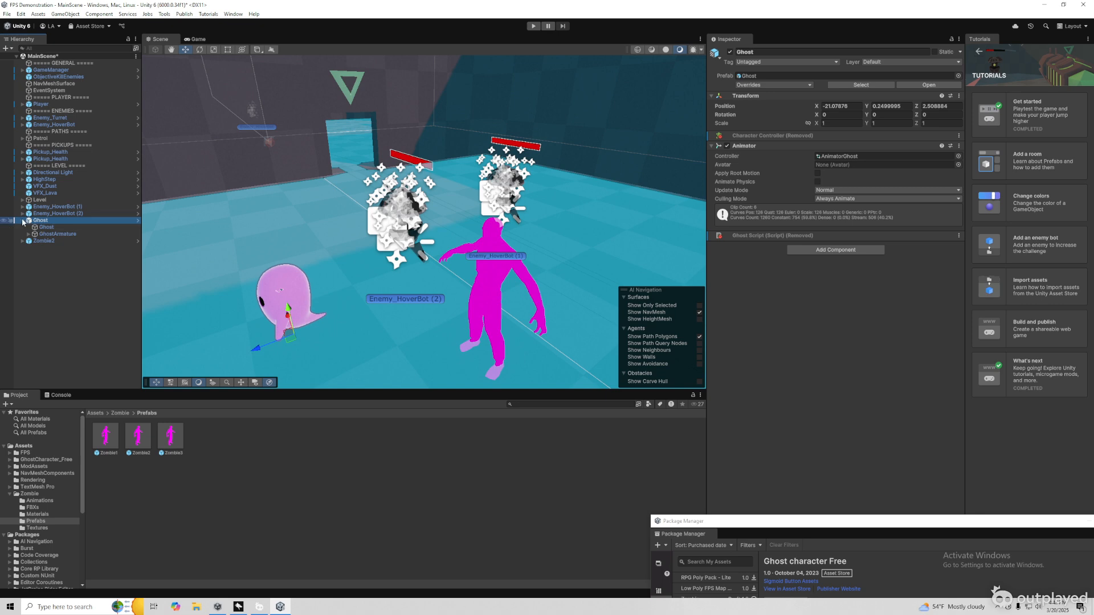
pyautogui.click(41, 228)
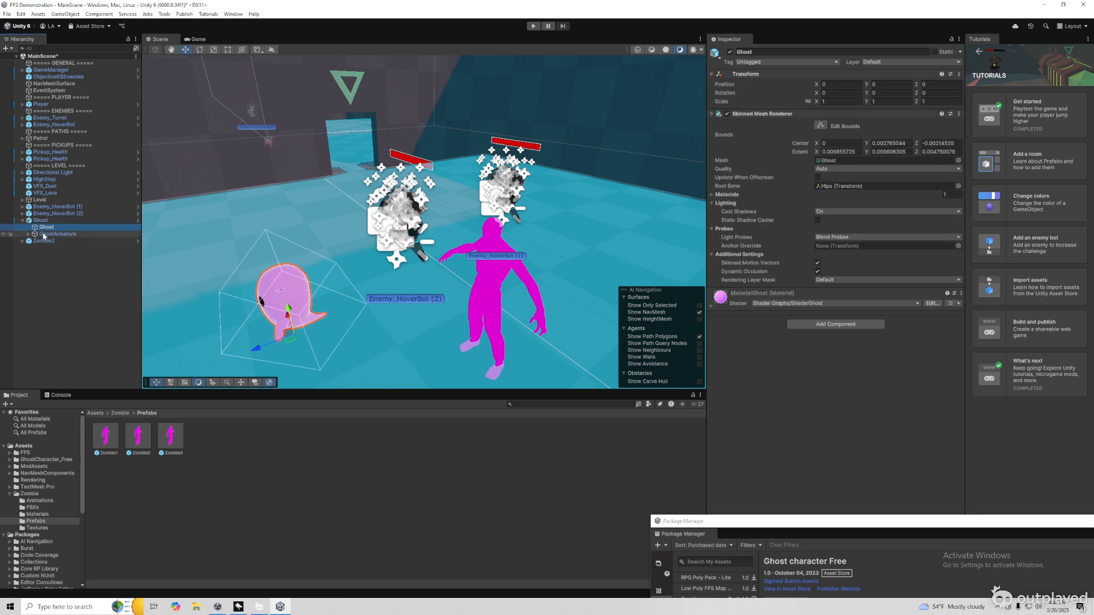
pyautogui.click(42, 234)
pyautogui.click(27, 234)
pyautogui.click(32, 241)
pyautogui.click(22, 221)
pyautogui.click(23, 228)
pyautogui.click(29, 235)
pyautogui.click(63, 241)
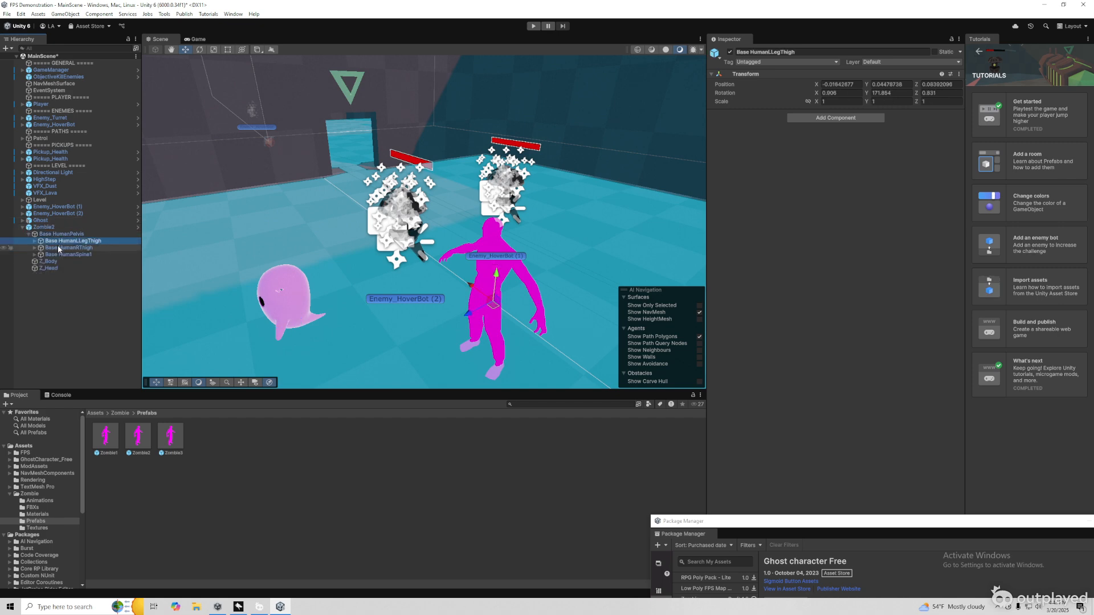
pyautogui.click(52, 268)
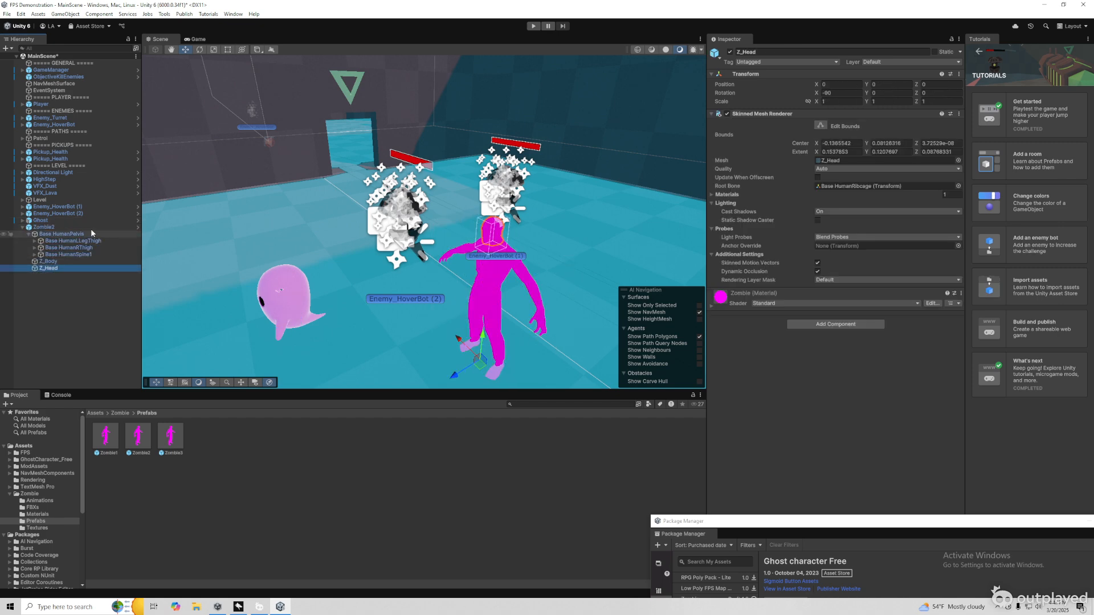
pyautogui.click(23, 227)
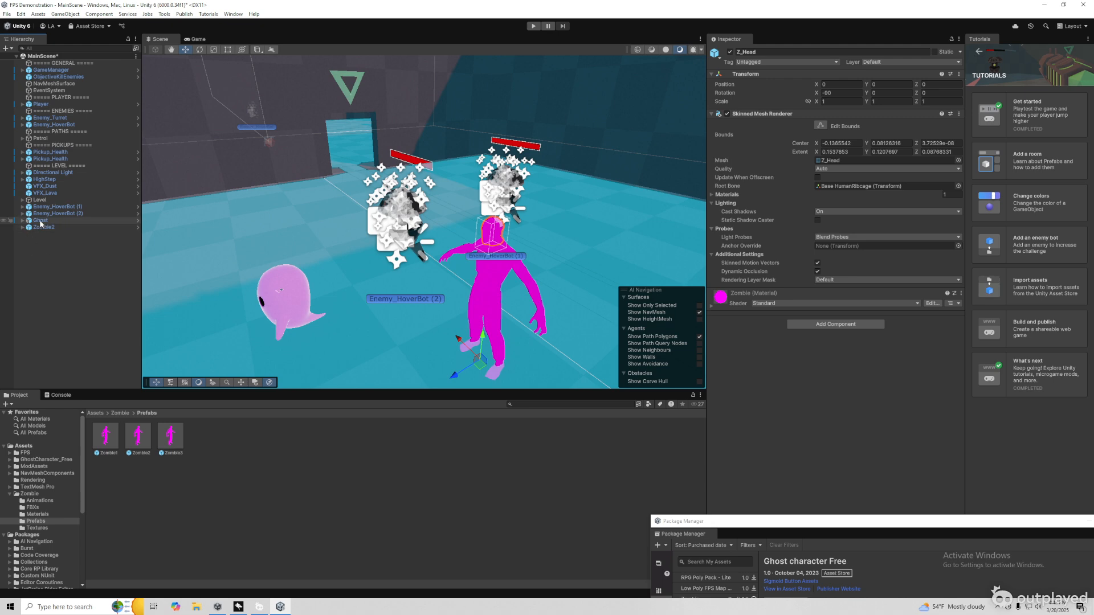
# Delete BasicRobot from Enemy_HoverBot (2) and nest the Ghost in its place as the first child
pyautogui.click(23, 214)
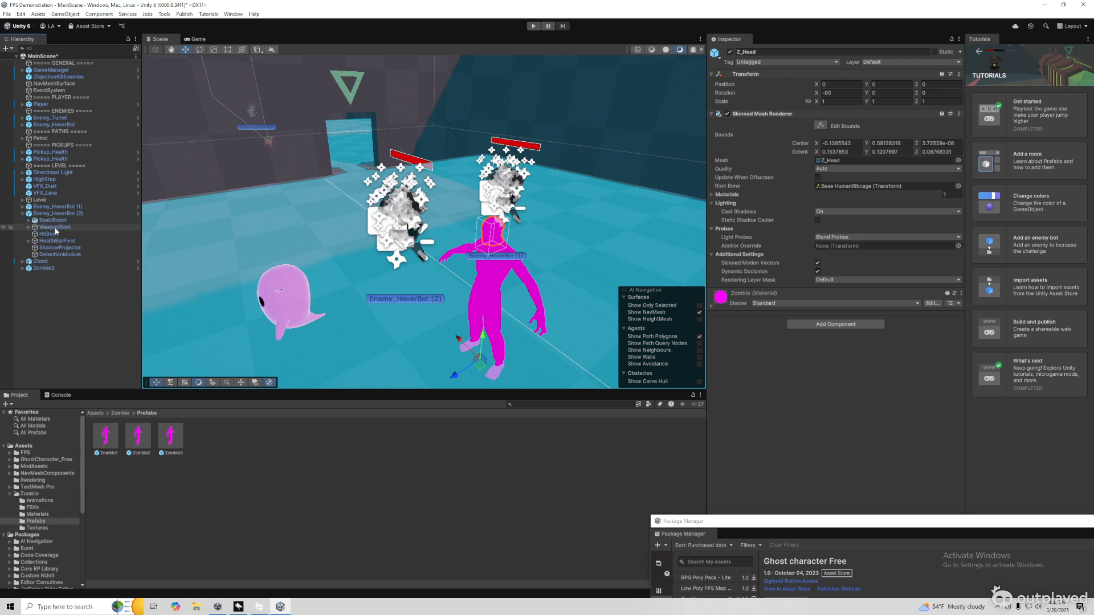
pyautogui.click(56, 228)
pyautogui.click(57, 254)
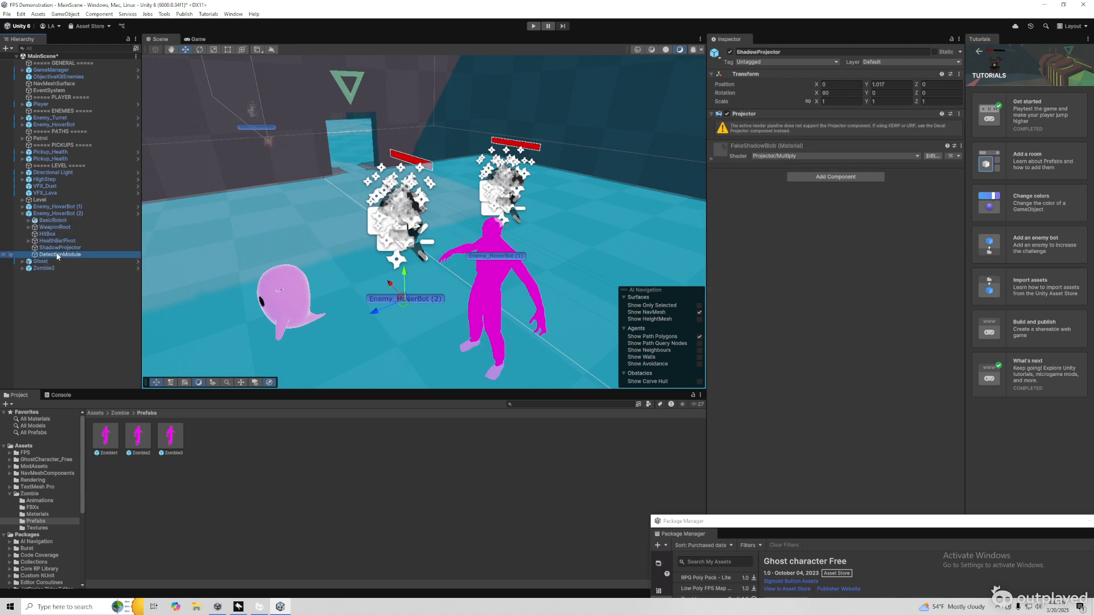
pyautogui.click(59, 247)
pyautogui.click(47, 233)
pyautogui.click(55, 227)
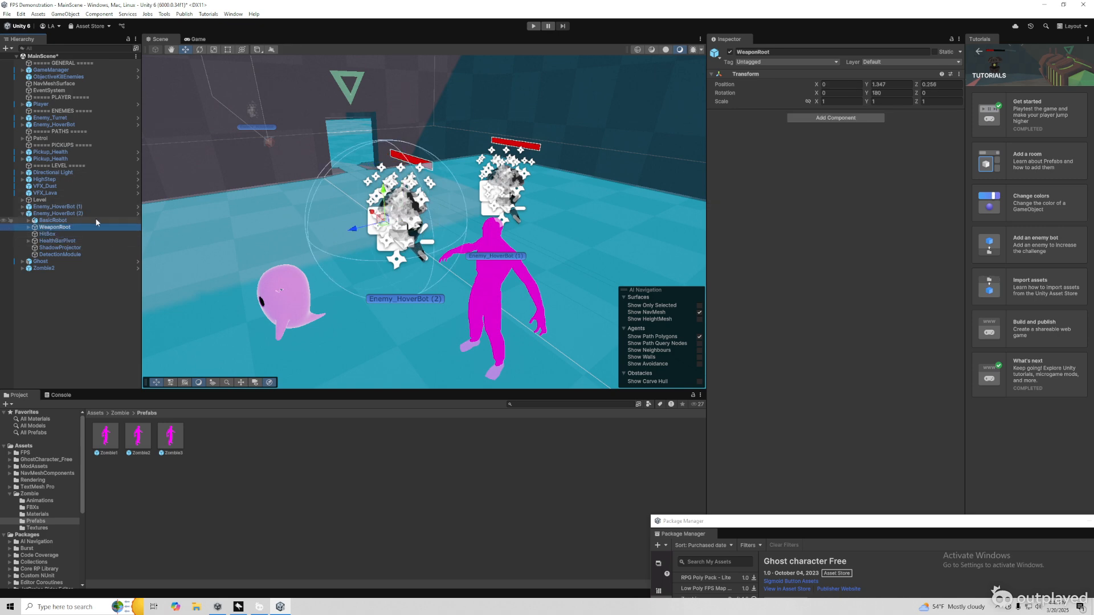
pyautogui.click(55, 221)
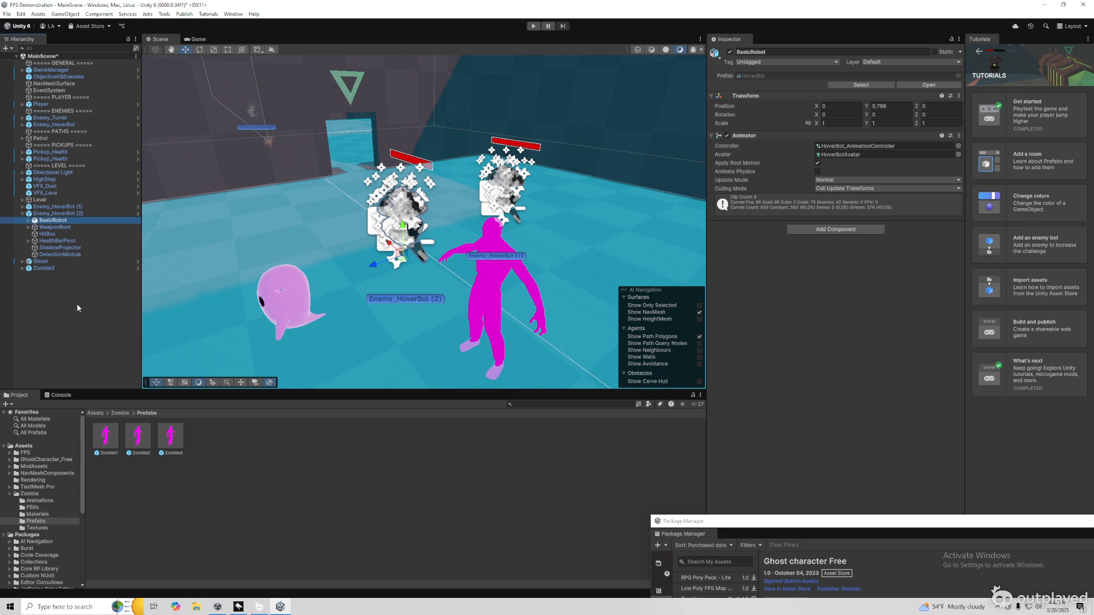
pyautogui.press('Delete')
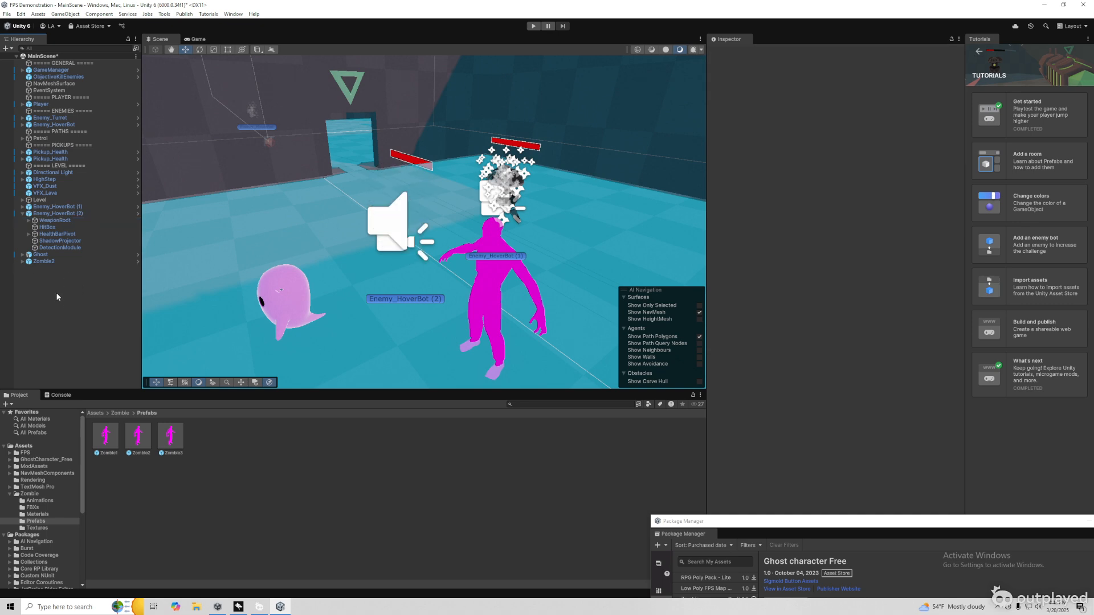
pyautogui.moveTo(41, 255); pyautogui.dragTo(57, 214)
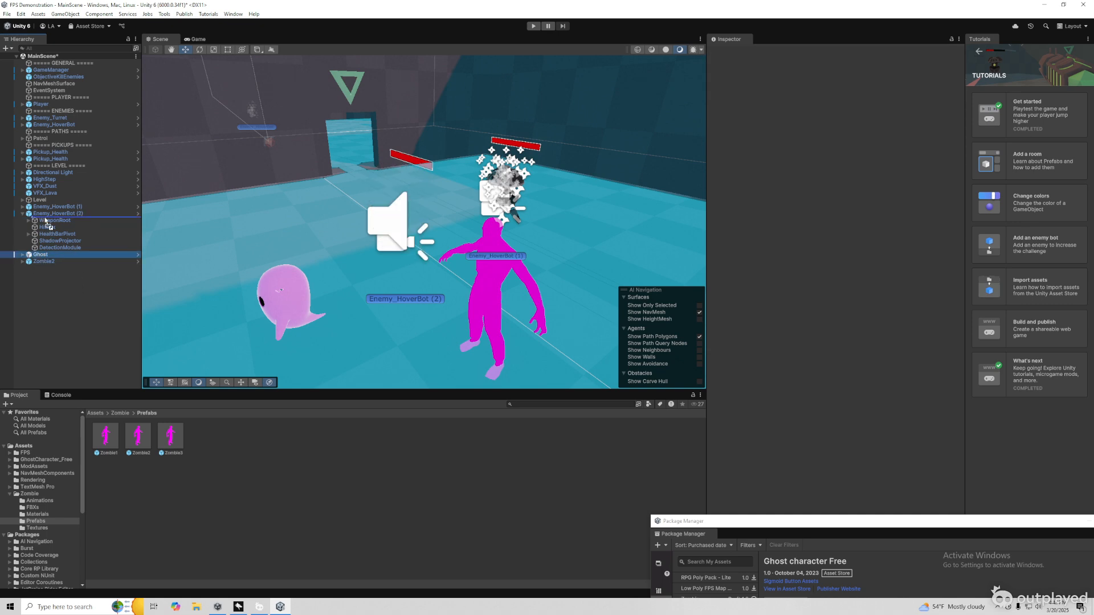
pyautogui.click(50, 286)
# Delete BasicRobot from Enemy_HoverBot (1) and nest Zombie2 in its place as the first child
pyautogui.click(22, 206)
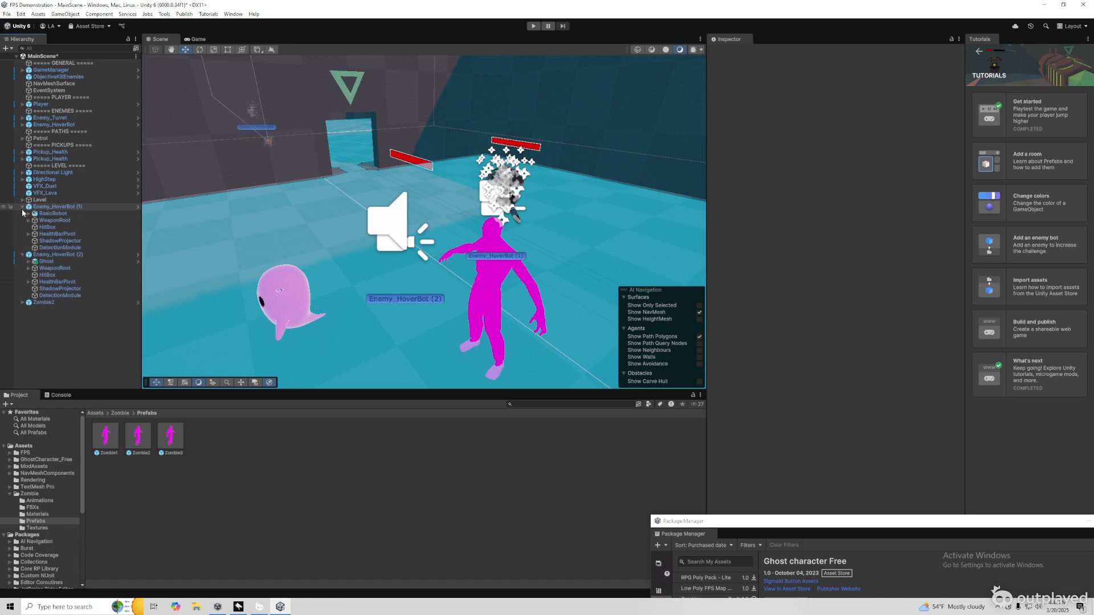
pyautogui.click(50, 214)
pyautogui.press('Delete')
pyautogui.moveTo(49, 295); pyautogui.dragTo(52, 220)
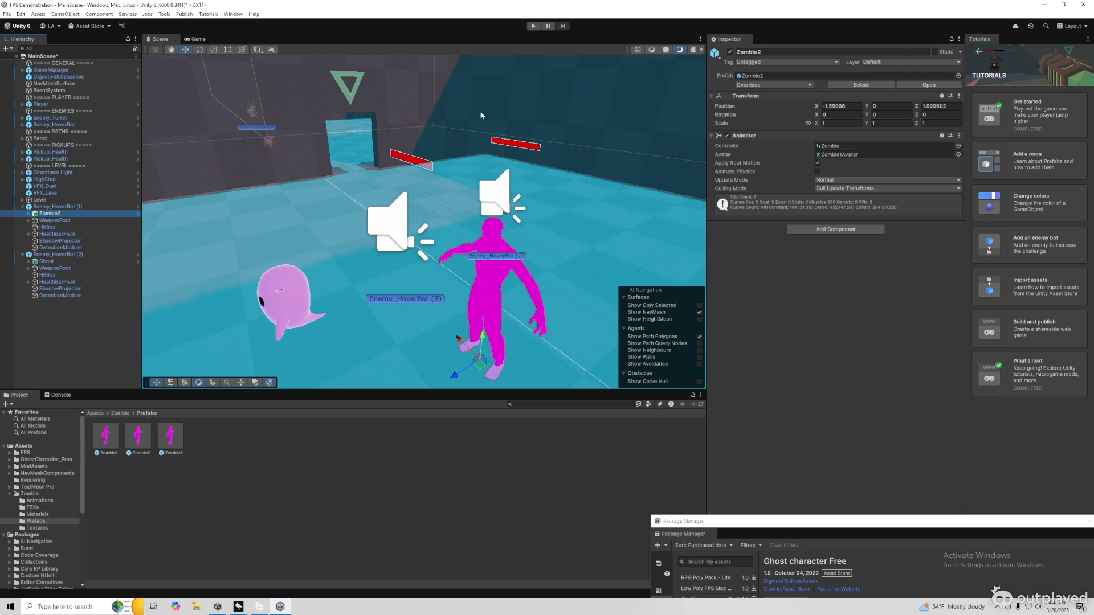
# Play-test the scene by moving around the ghost and zombie enemies, and stop the game
pyautogui.click(533, 27)
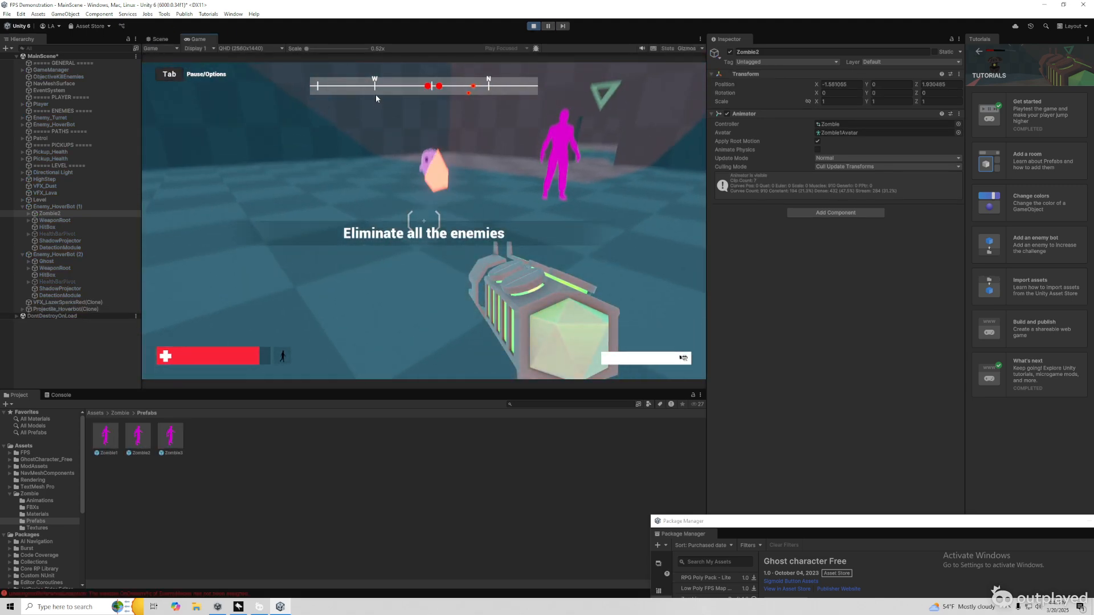
pyautogui.press('a')
pyautogui.press('s')
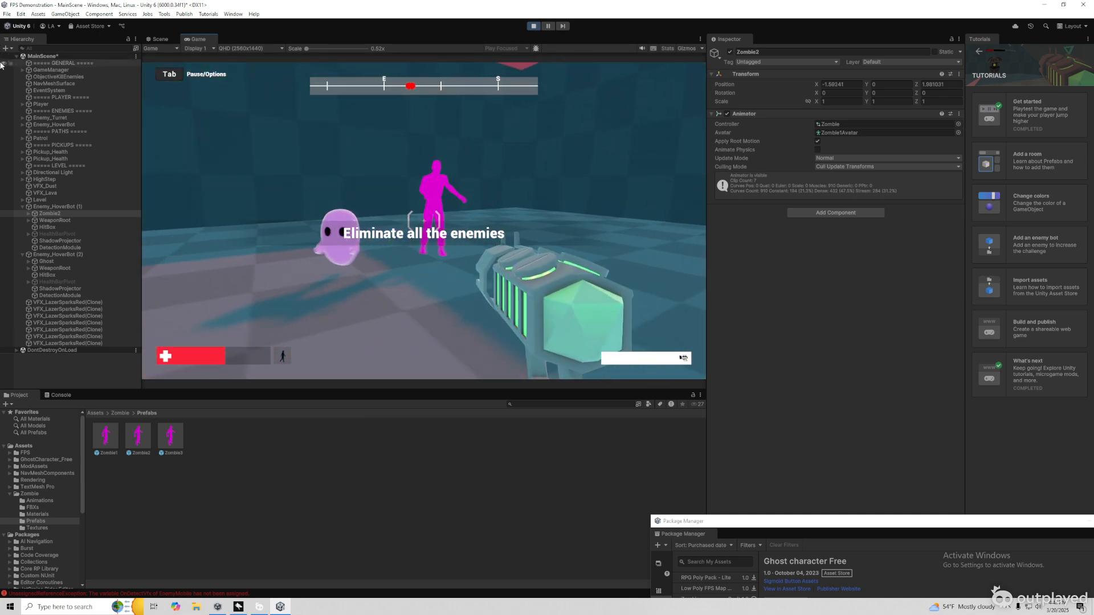
pyautogui.press('a')
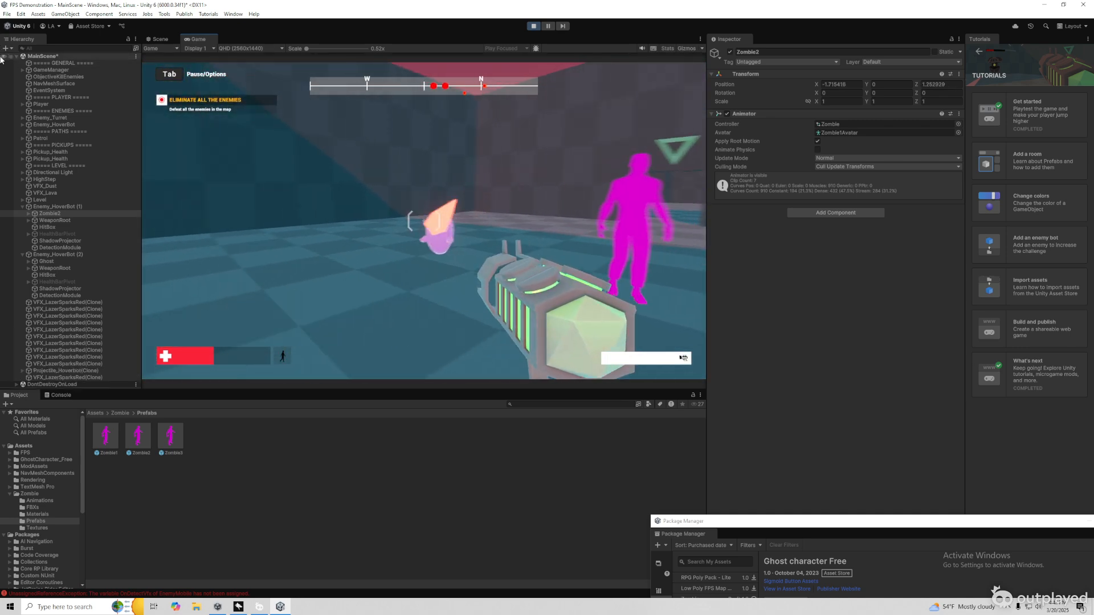
pyautogui.press('s')
pyautogui.press('d')
pyautogui.press('s')
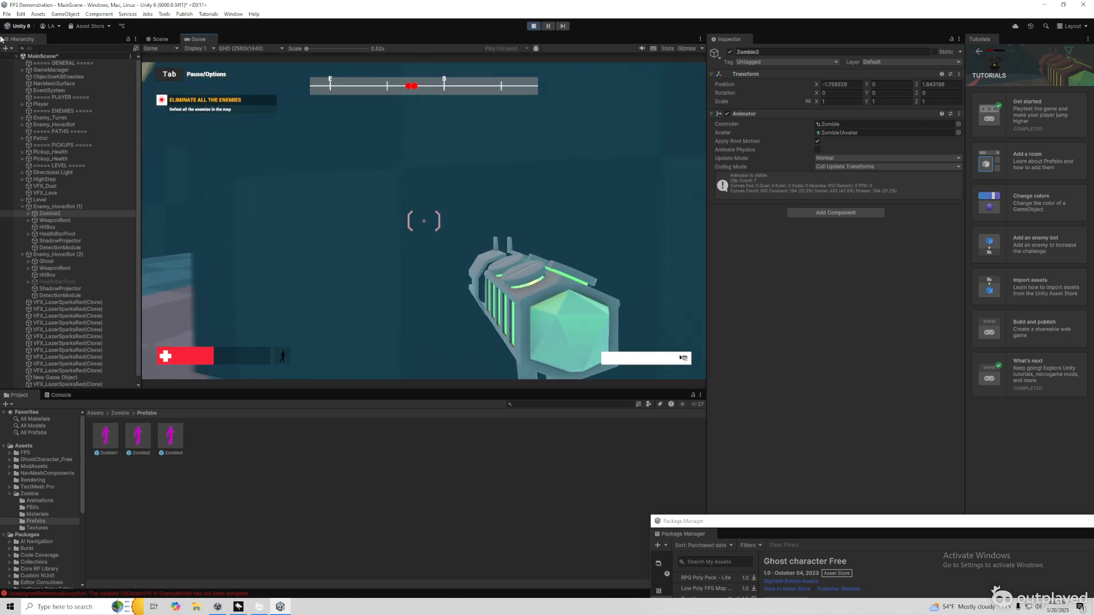
pyautogui.press('s')
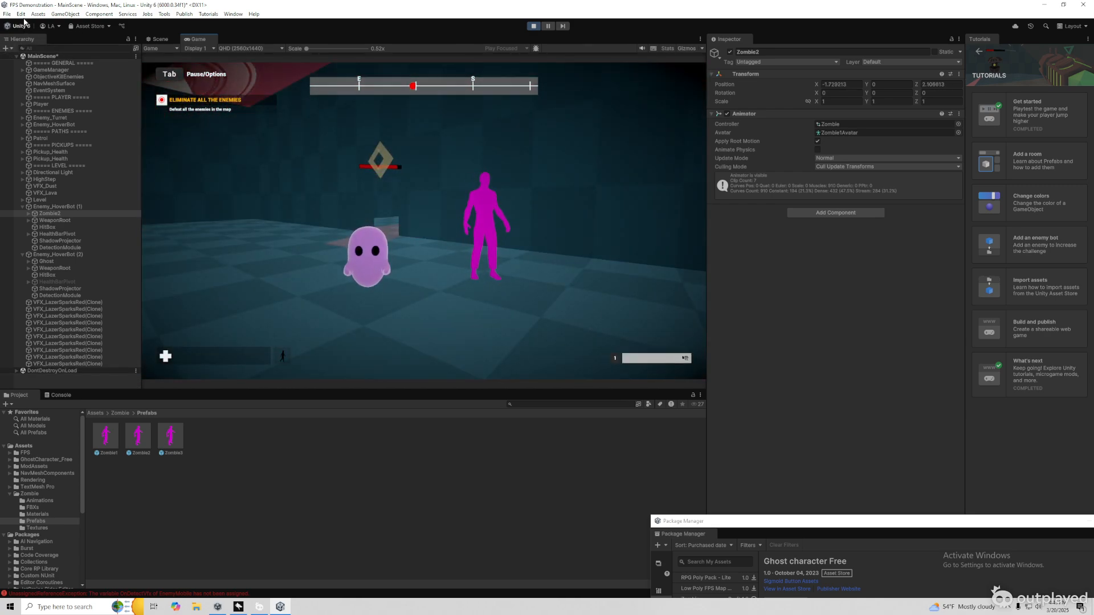
pyautogui.hotkey('ctrl', 'p')
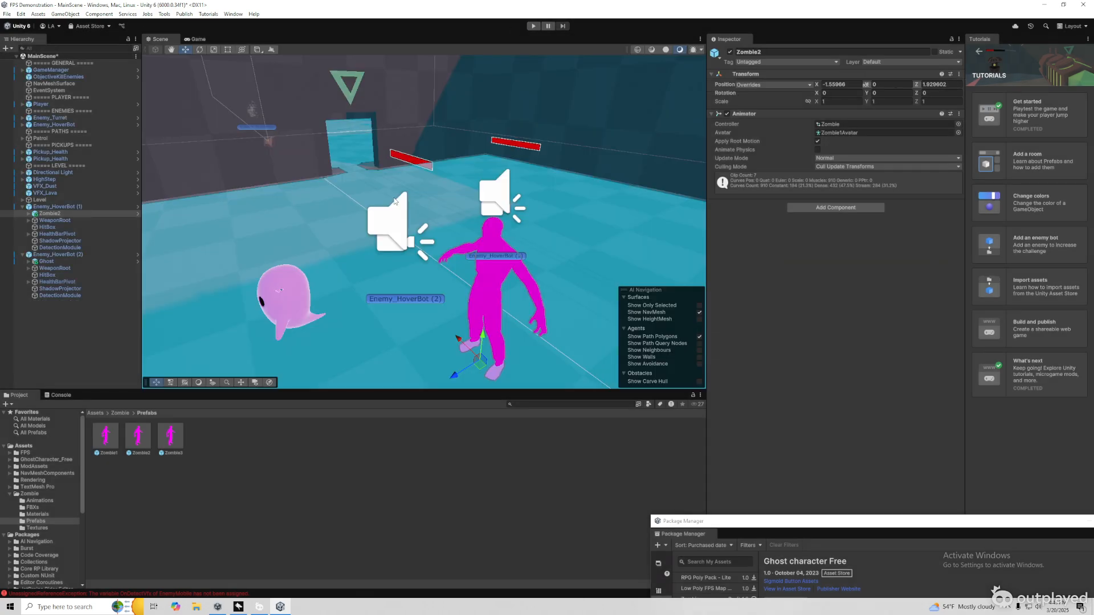
# Set the Ghost's local position under Enemy_HoverBot (2) to X 0, Y 1, Z 0
pyautogui.click(284, 296)
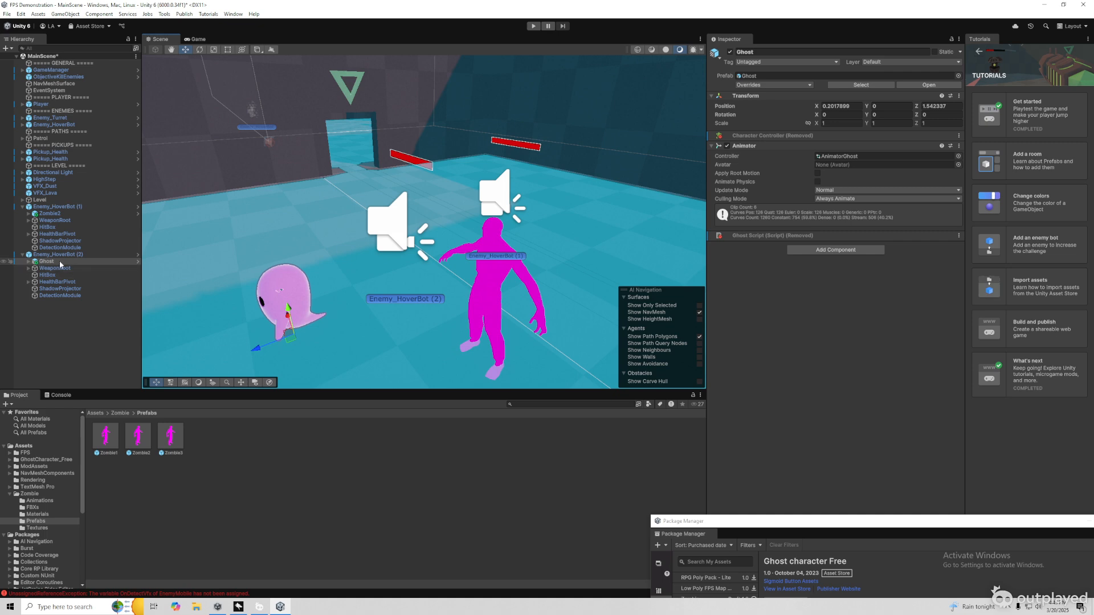
pyautogui.click(845, 106)
pyautogui.write('0')
pyautogui.click(929, 107)
pyautogui.write('0')
pyautogui.click(891, 107)
pyautogui.write('1')
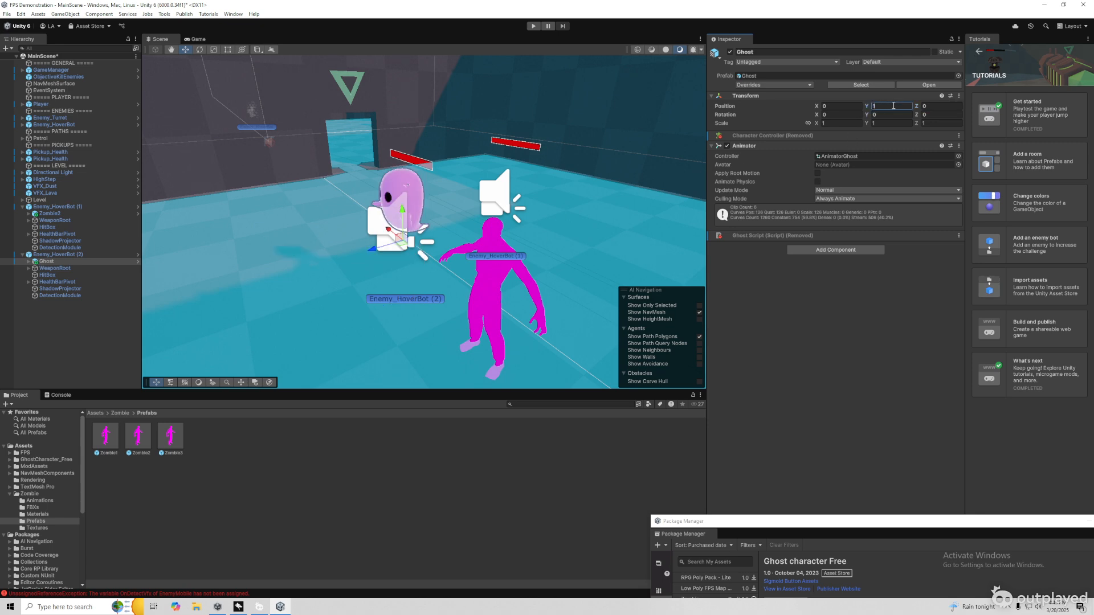
# Set Zombie2's local position under Enemy_HoverBot (1) to X 0 and Z 0
pyautogui.click(484, 309)
pyautogui.click(840, 106)
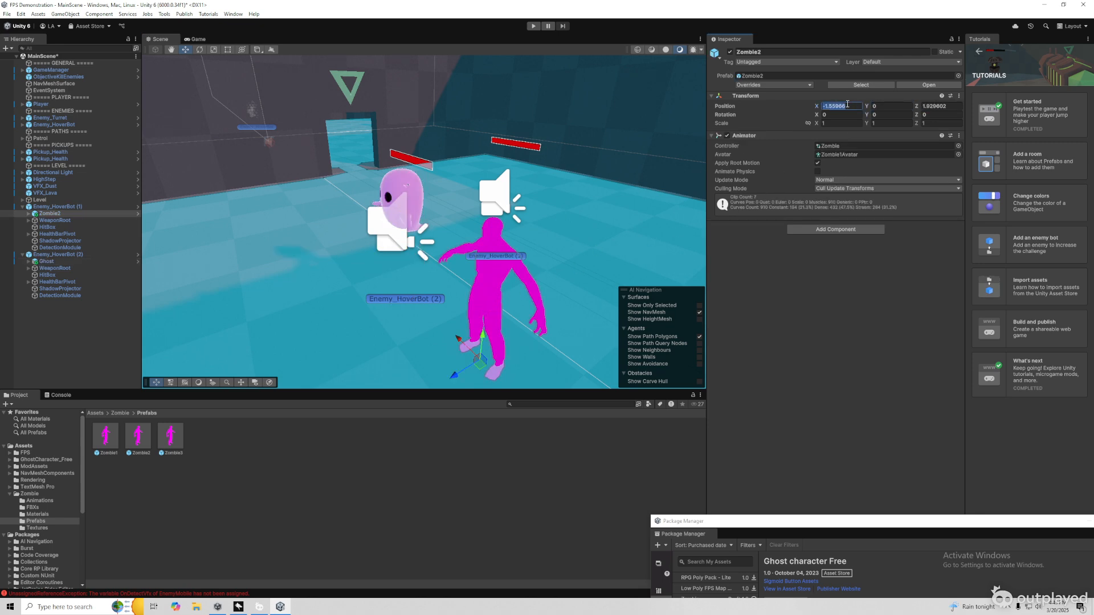
pyautogui.write('0')
pyautogui.click(940, 106)
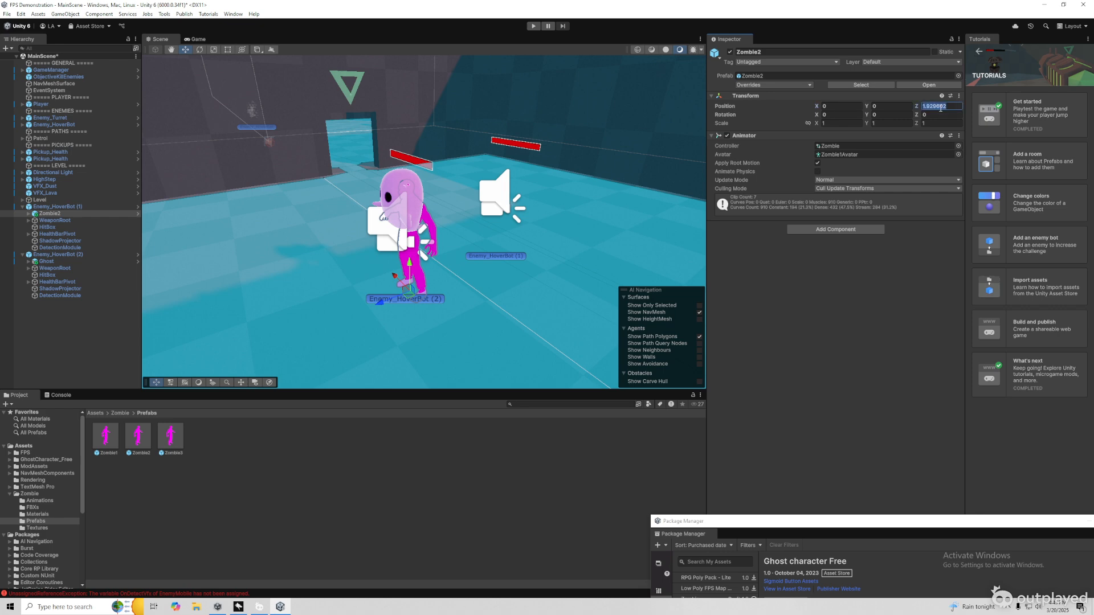
pyautogui.write('0')
# Open the Render Pipeline Converter for Built-in to URP and enable Rendering Settings, Material Upgrade, Readonly Material Converter and Animation Clip Converter
pyautogui.click(56, 207)
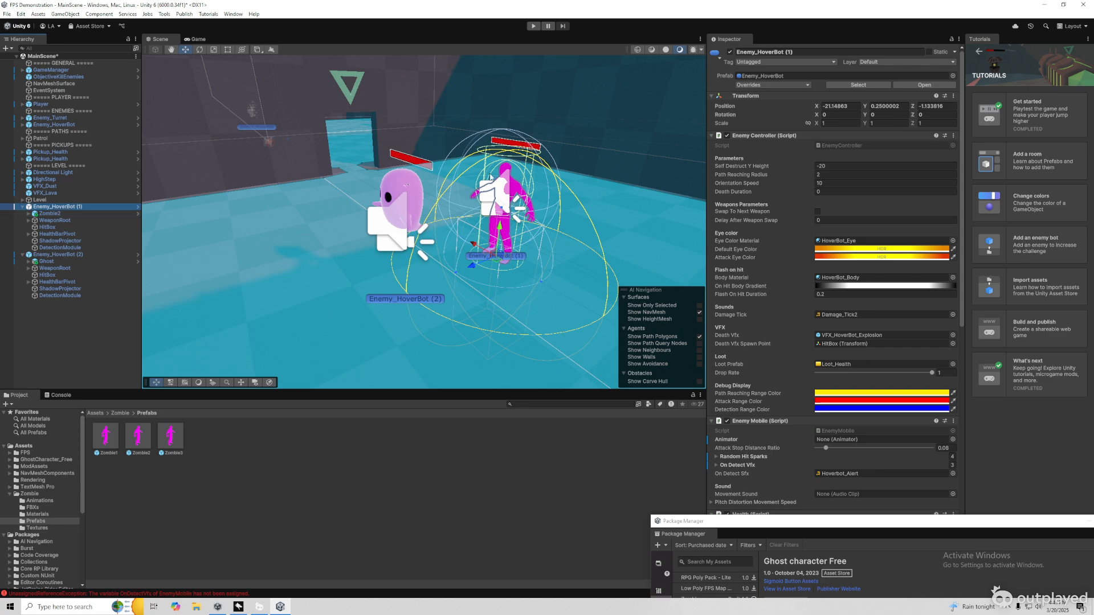
pyautogui.click(233, 13)
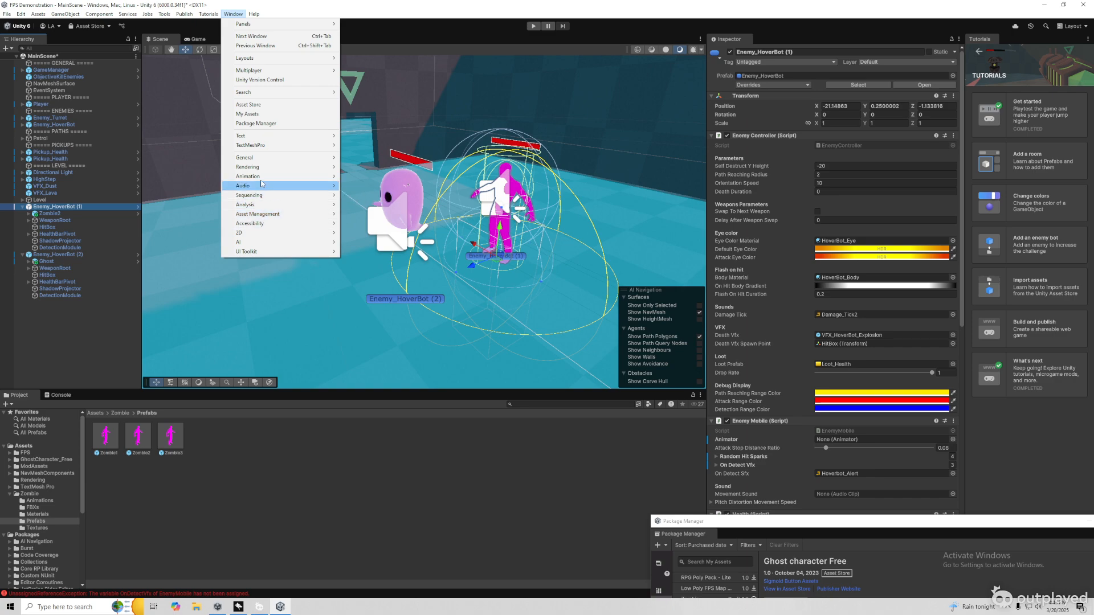
pyautogui.moveTo(263, 170)
pyautogui.click(372, 192)
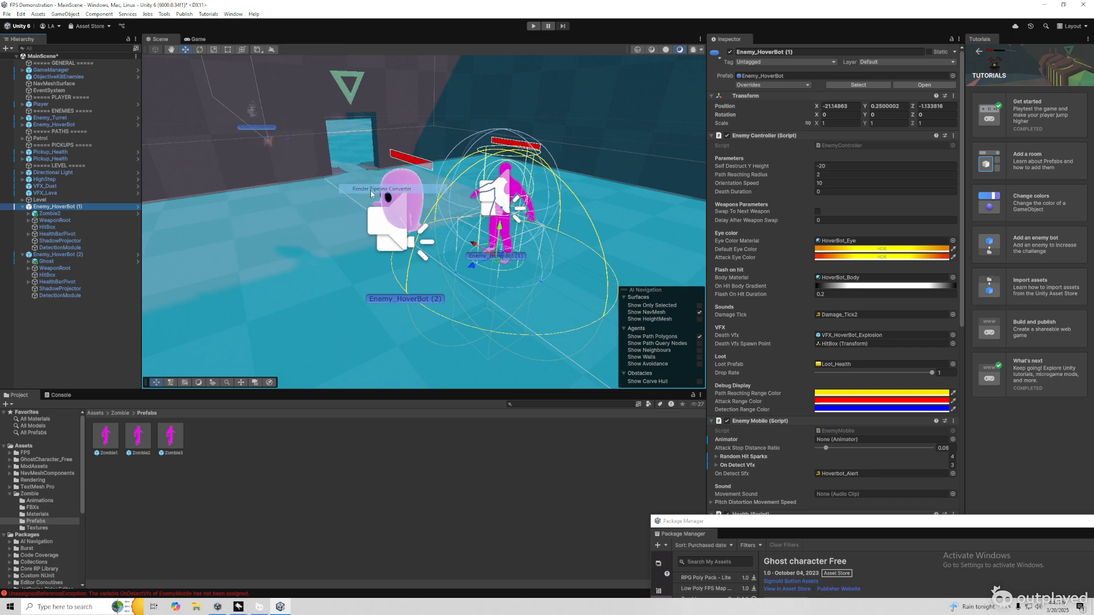
pyautogui.click(393, 332)
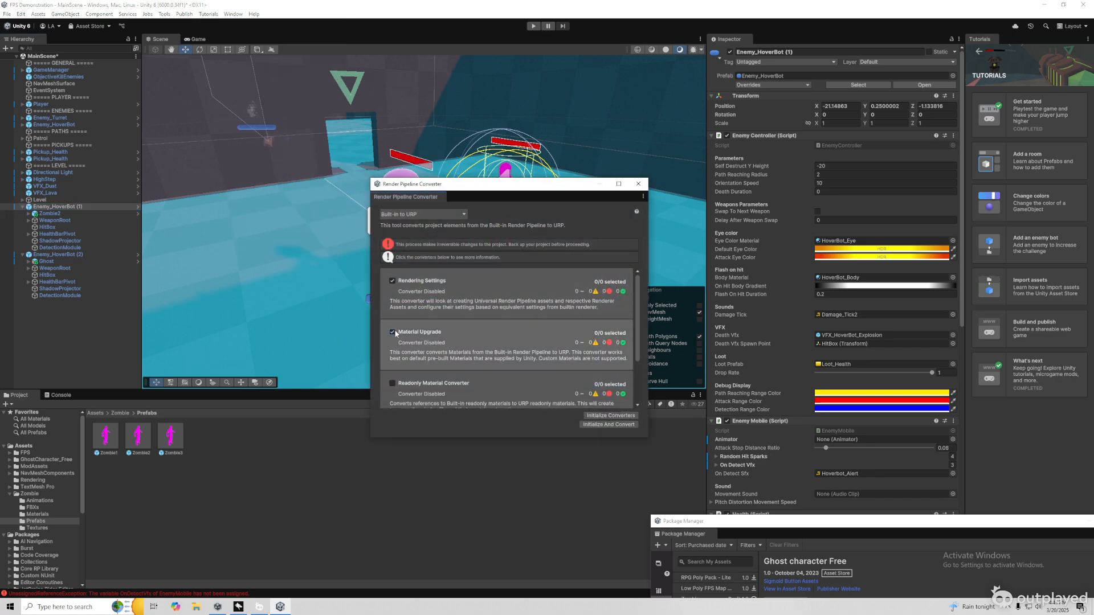
pyautogui.click(393, 383)
pyautogui.scroll(-3, 394, 384)
pyautogui.click(393, 370)
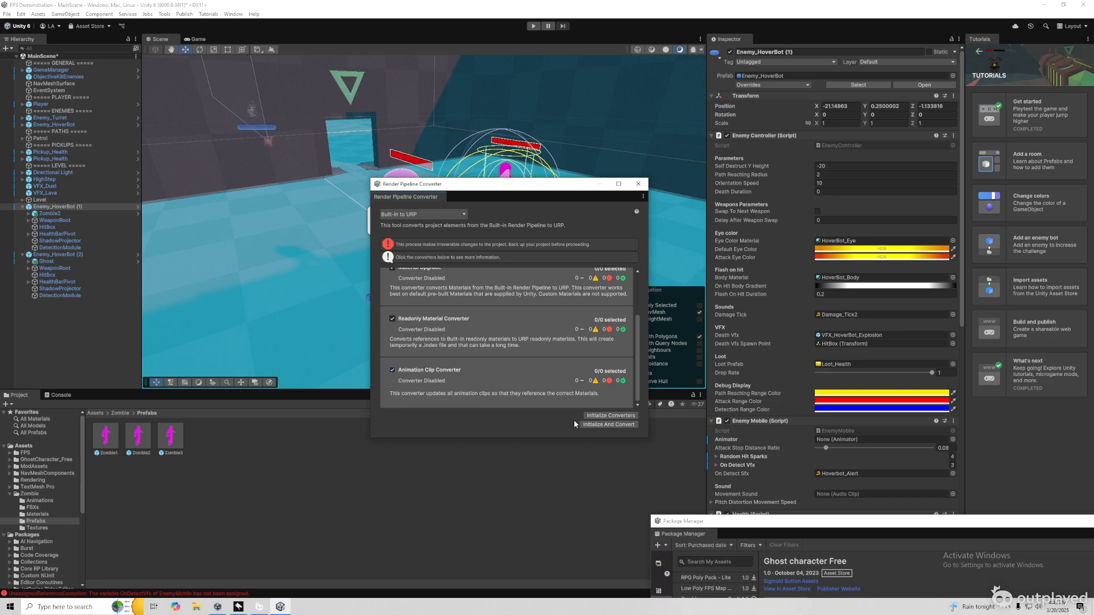
# Initialize and run the enabled Built-in to URP converters, moving the converter window clear of the scene
pyautogui.click(616, 425)
pyautogui.click(562, 318)
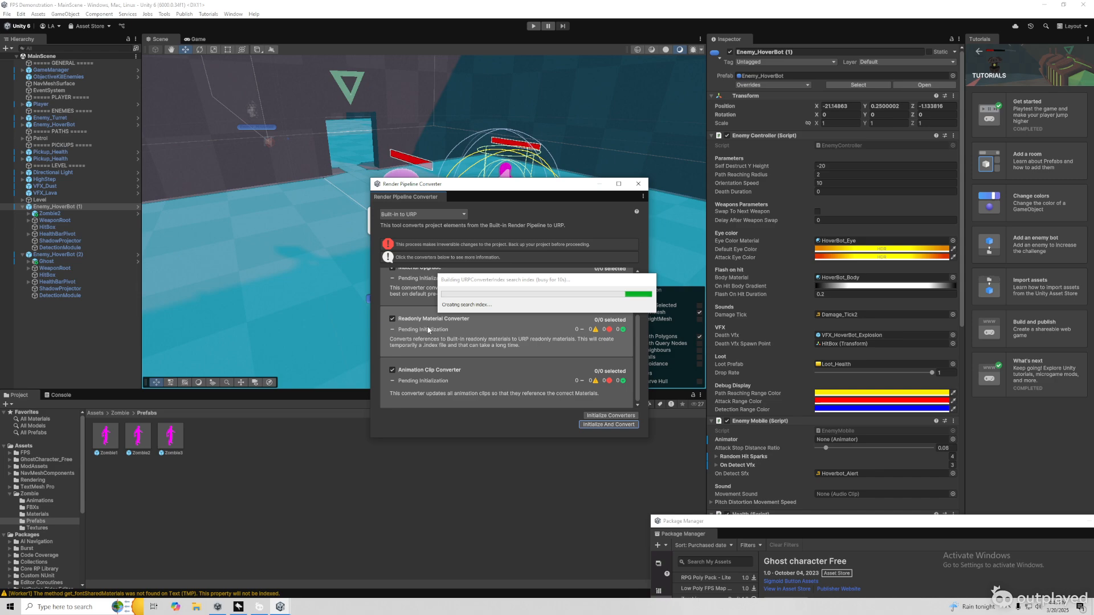
pyautogui.moveTo(476, 192); pyautogui.dragTo(418, 391)
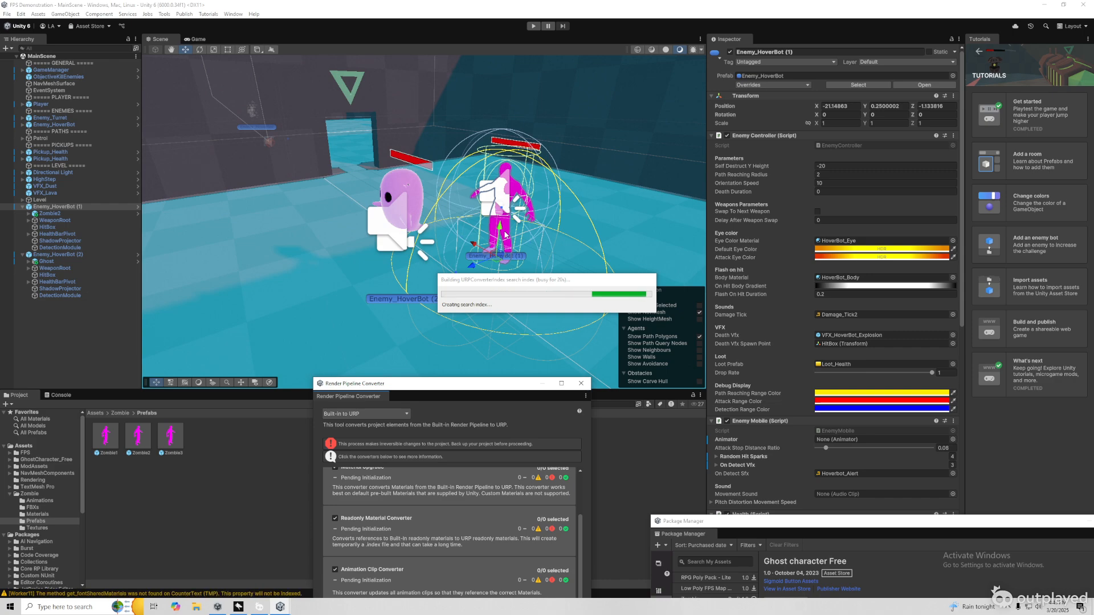
# Look through the purchased assets in the Package Manager, from RPG Poly Pack - Lite to JRPG/RPG Combat Exploration Theme
pyautogui.click(234, 14)
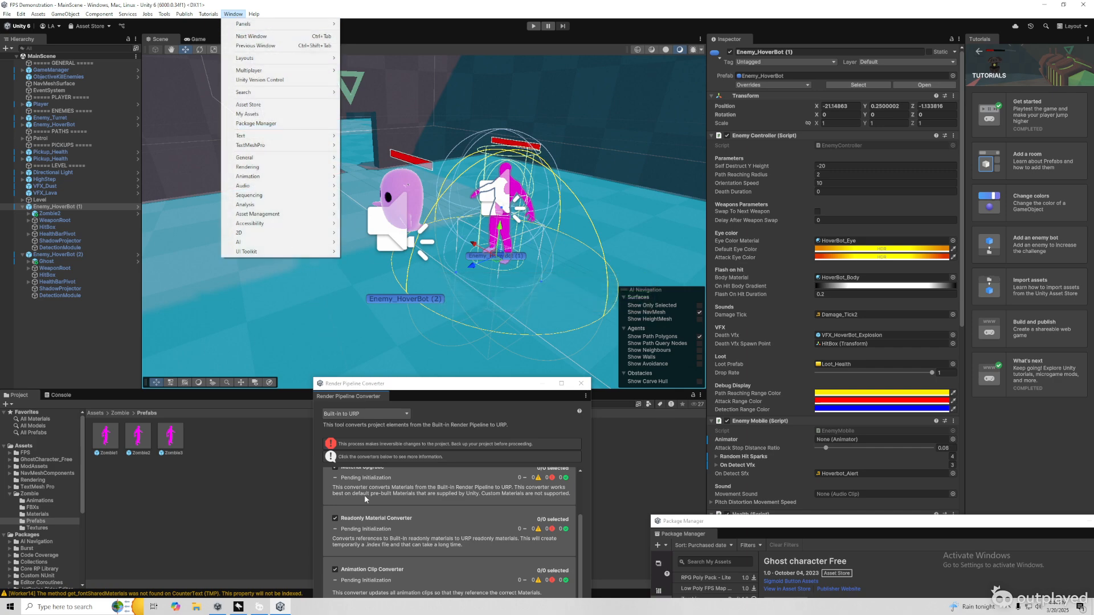
pyautogui.moveTo(737, 522); pyautogui.dragTo(676, 239)
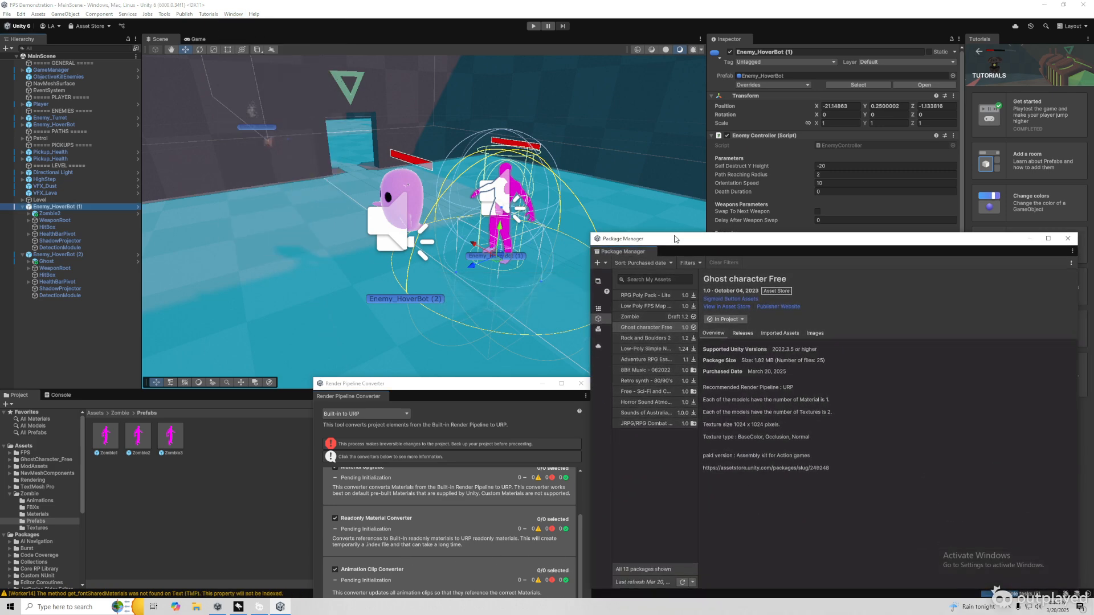
pyautogui.click(640, 341)
pyautogui.click(641, 307)
pyautogui.click(644, 297)
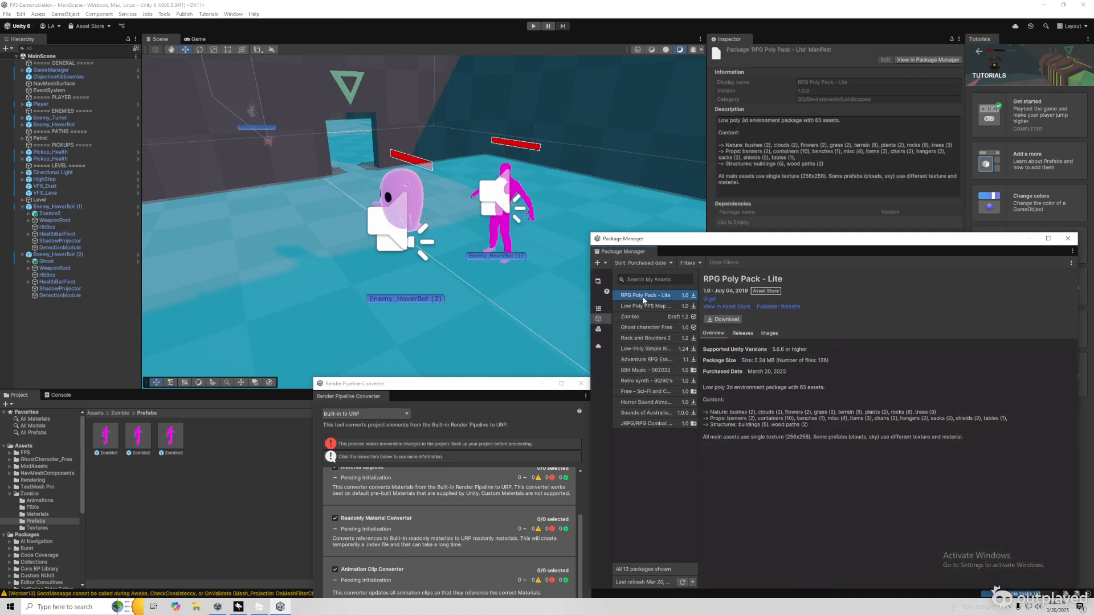
pyautogui.click(645, 349)
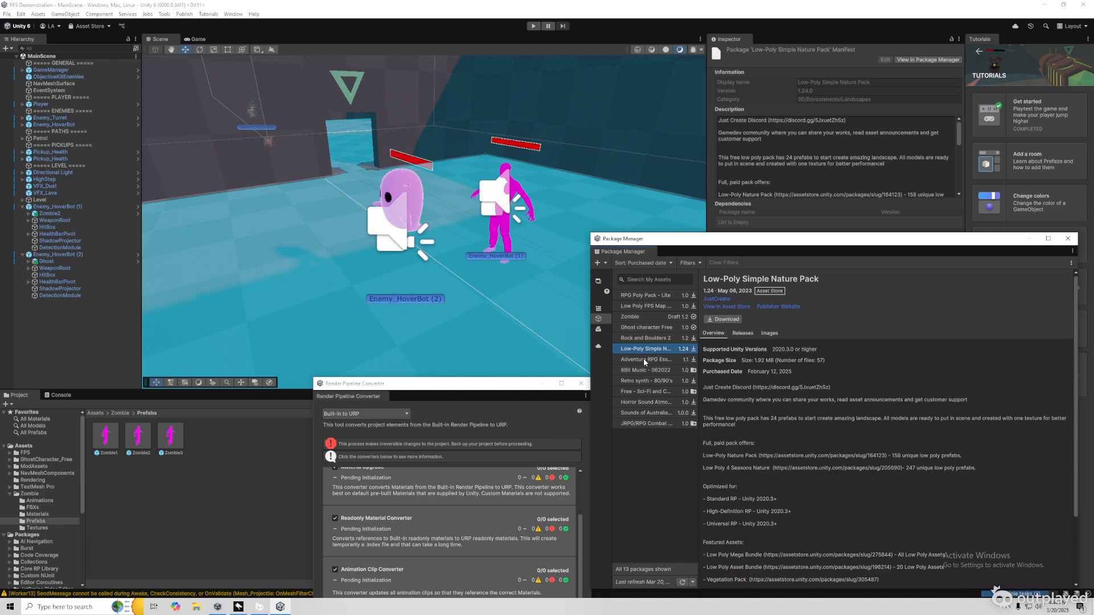
pyautogui.click(644, 359)
pyautogui.click(644, 370)
pyautogui.click(646, 392)
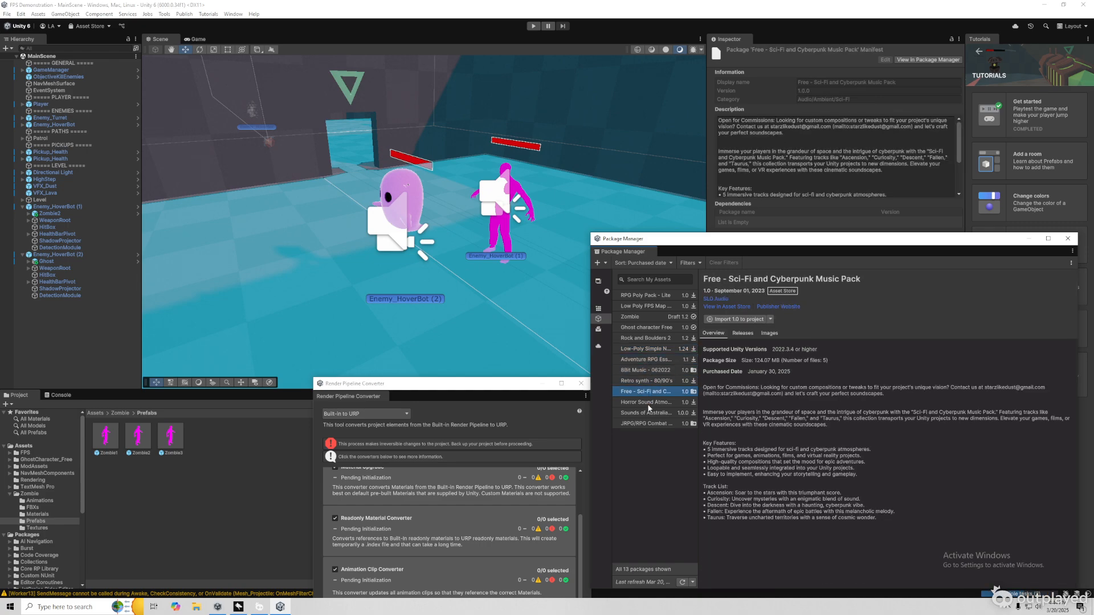
pyautogui.click(650, 402)
pyautogui.click(650, 413)
pyautogui.click(649, 424)
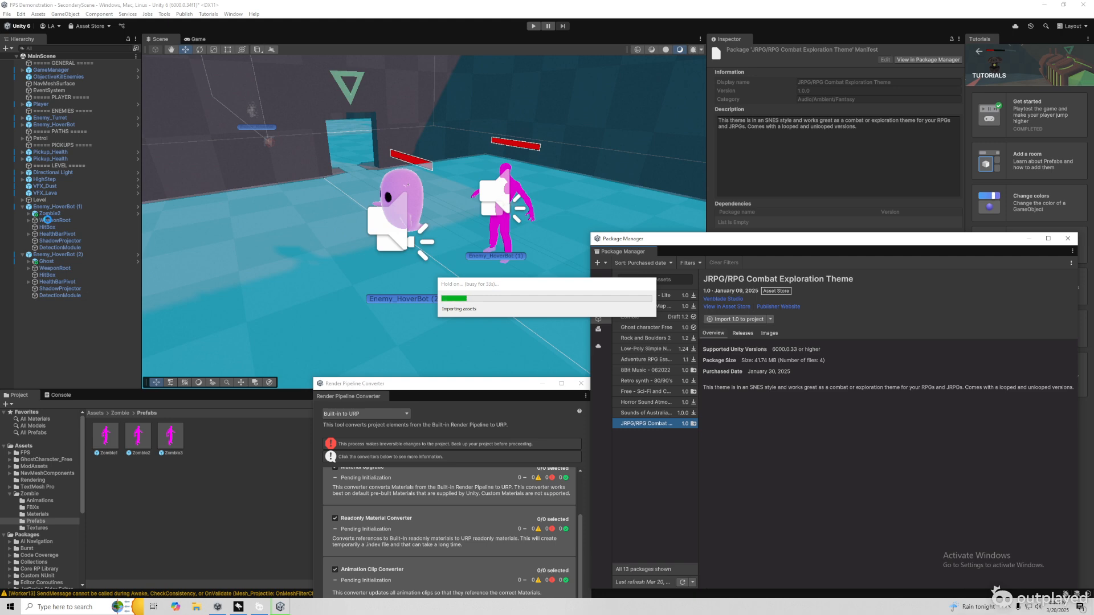
pyautogui.moveTo(524, 283); pyautogui.dragTo(754, 282)
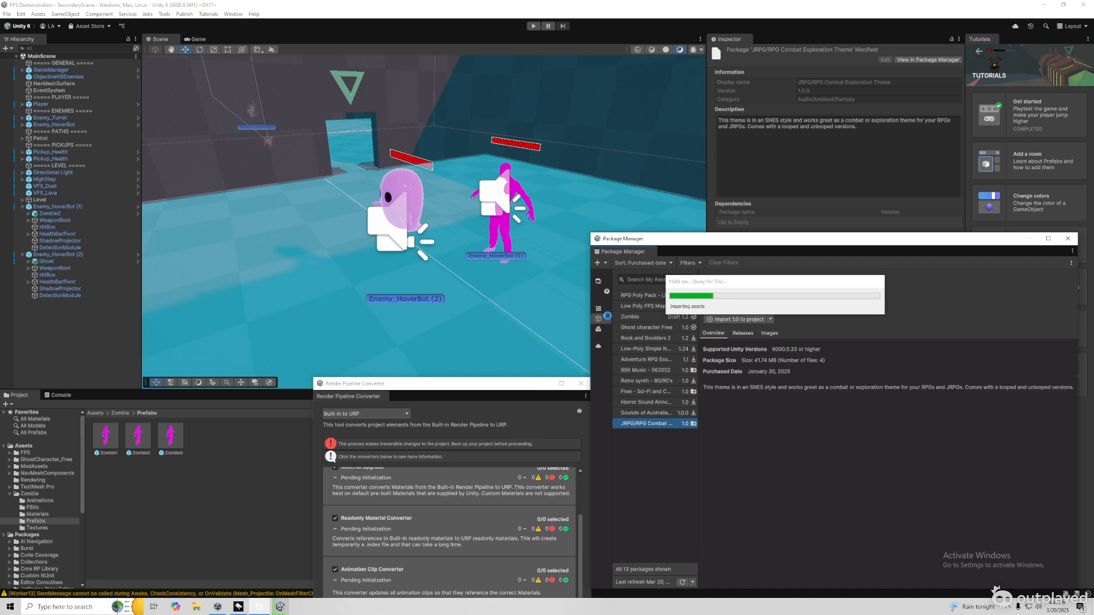
pyautogui.moveTo(720, 290); pyautogui.dragTo(417, 279)
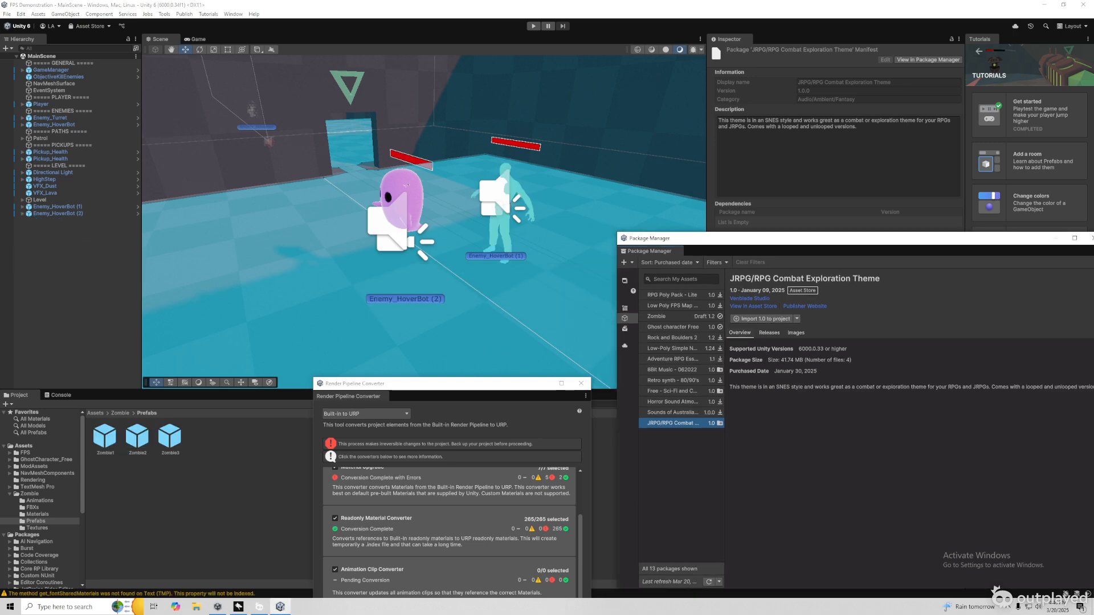
pyautogui.click(673, 306)
pyautogui.click(673, 295)
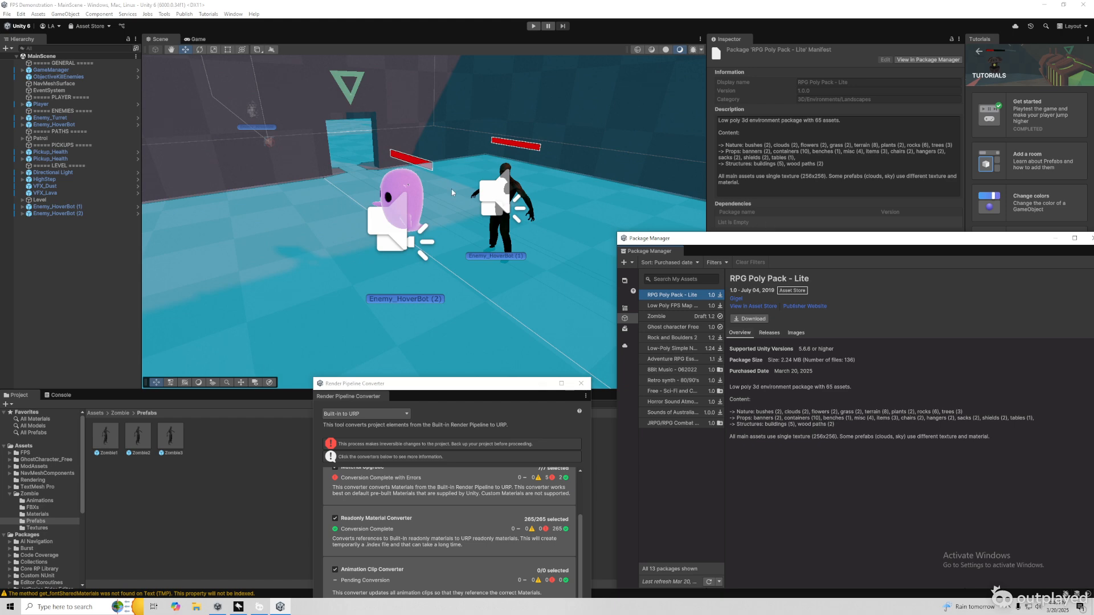
# Play-test the scene by moving around the ghost and the converted zombie, and stop the game
pyautogui.click(69, 254)
pyautogui.click(534, 26)
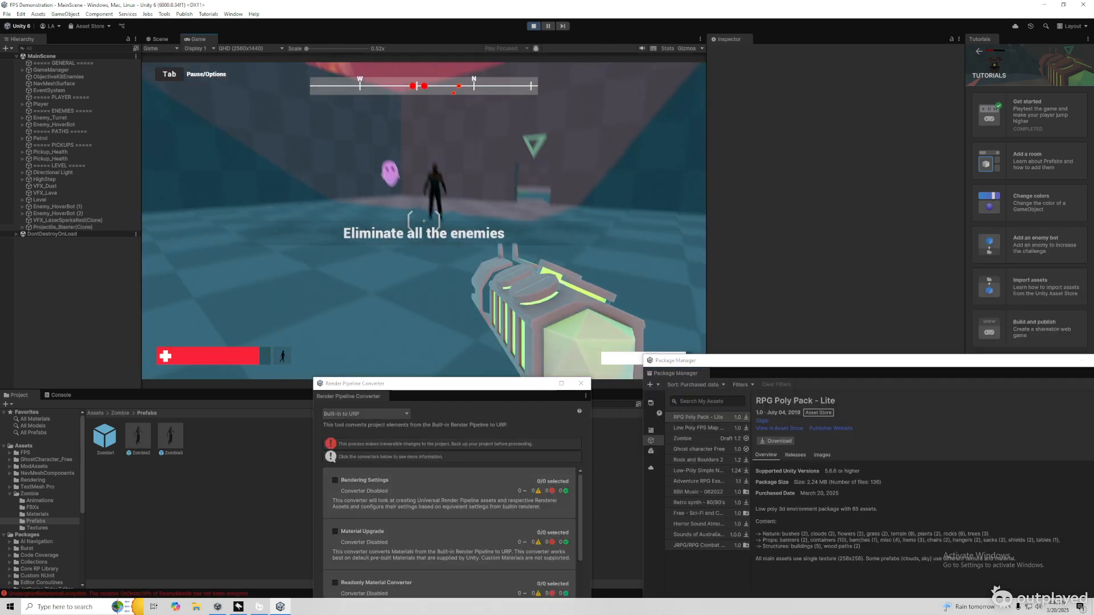
pyautogui.click(424, 221)
pyautogui.press('s')
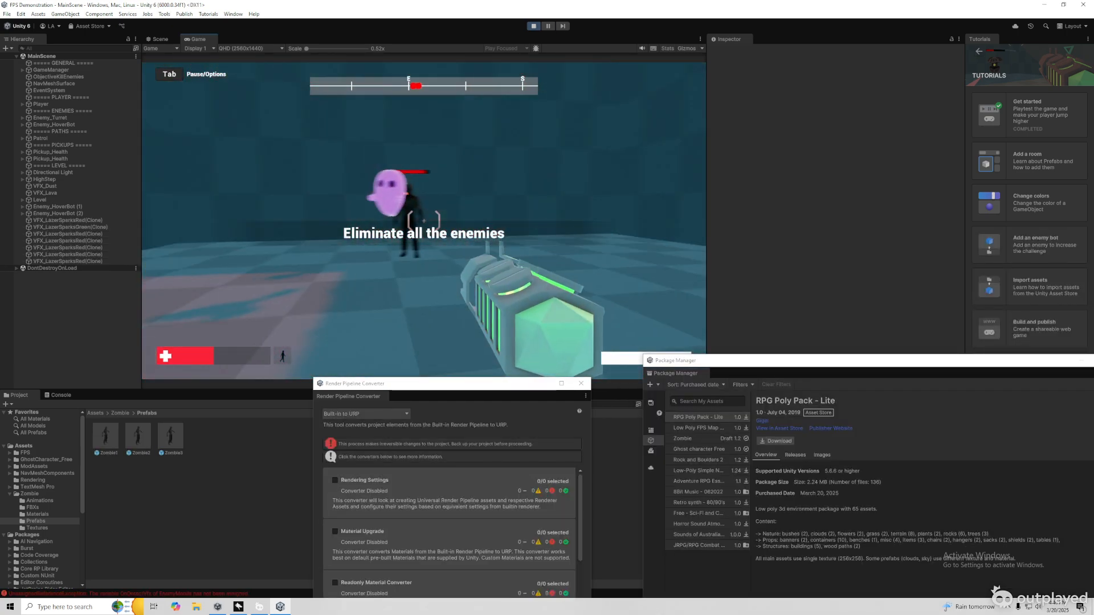
pyautogui.press('d')
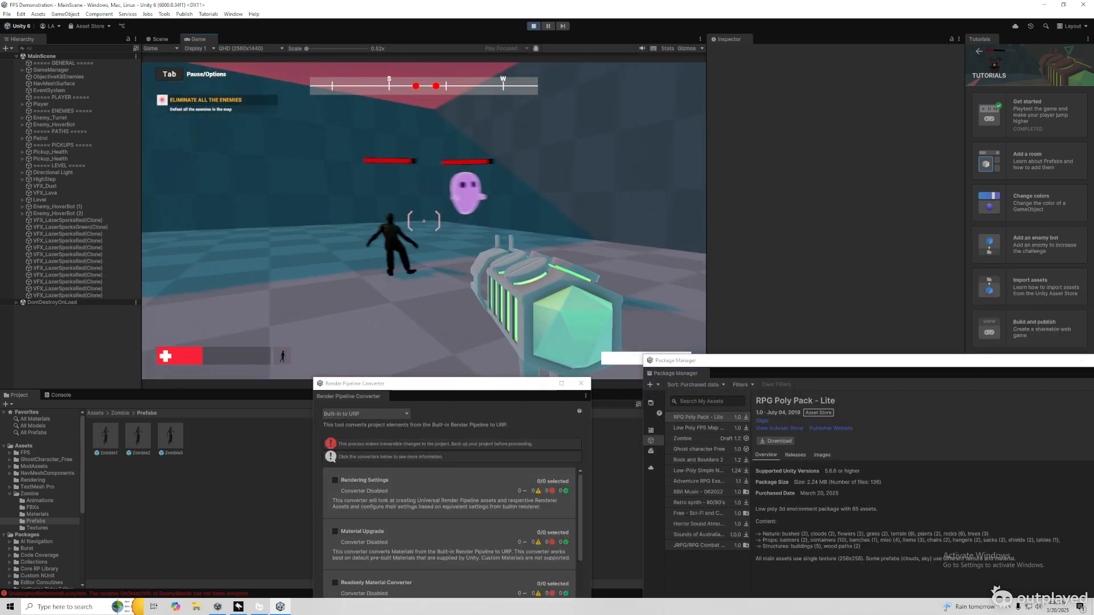
pyautogui.press('s')
pyautogui.press('a')
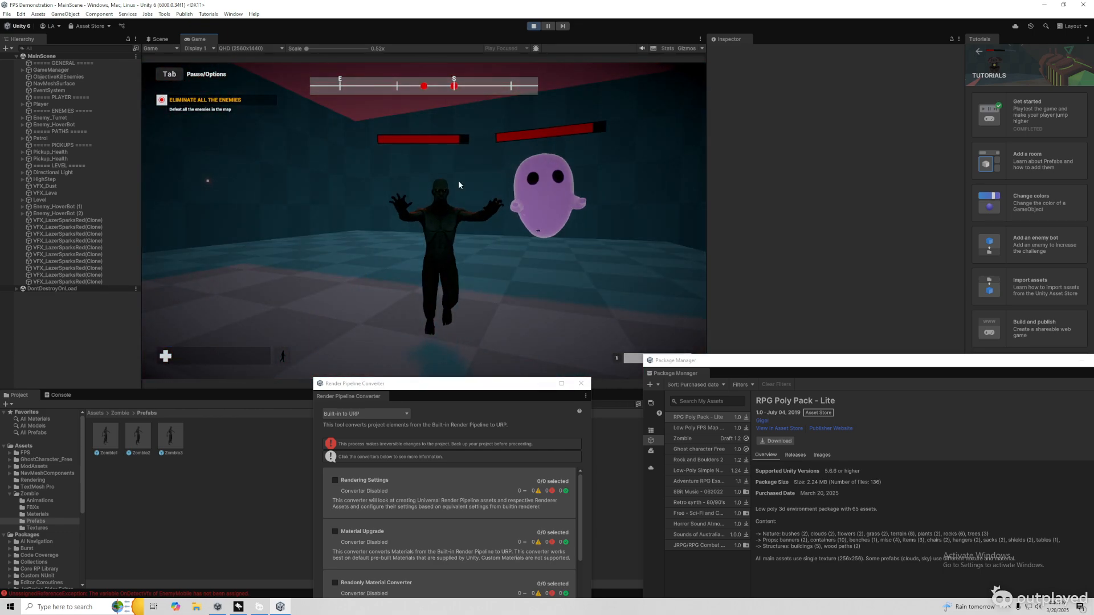
pyautogui.hotkey('ctrl', 'p')
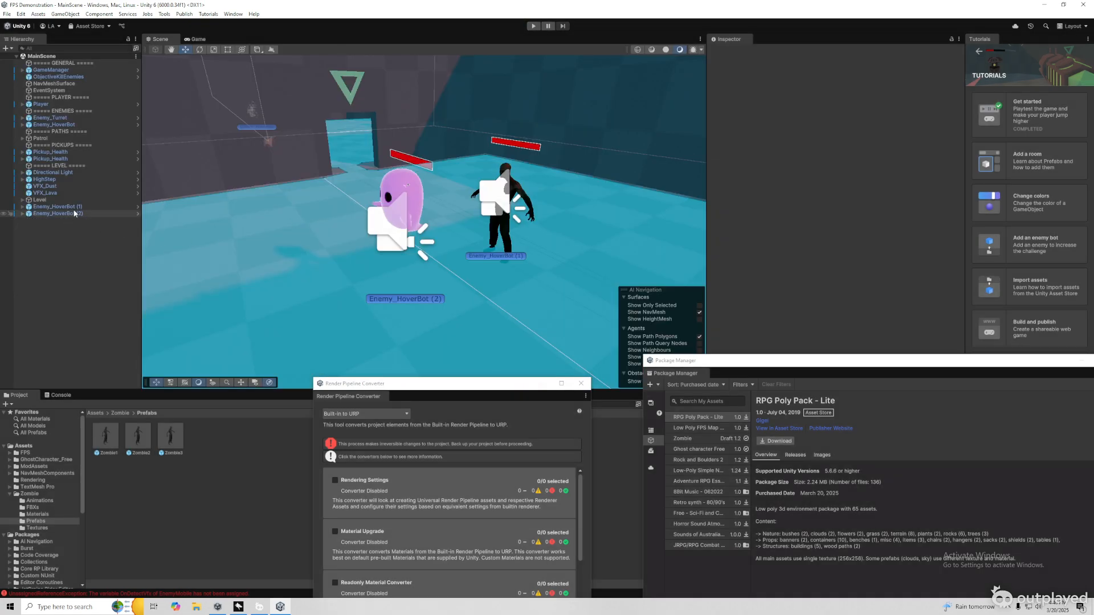
# Open the animator controller of Zombie2 under Enemy_HoverBot (1) and close the Render Pipeline Converter and Package Manager windows
pyautogui.click(22, 207)
pyautogui.click(93, 215)
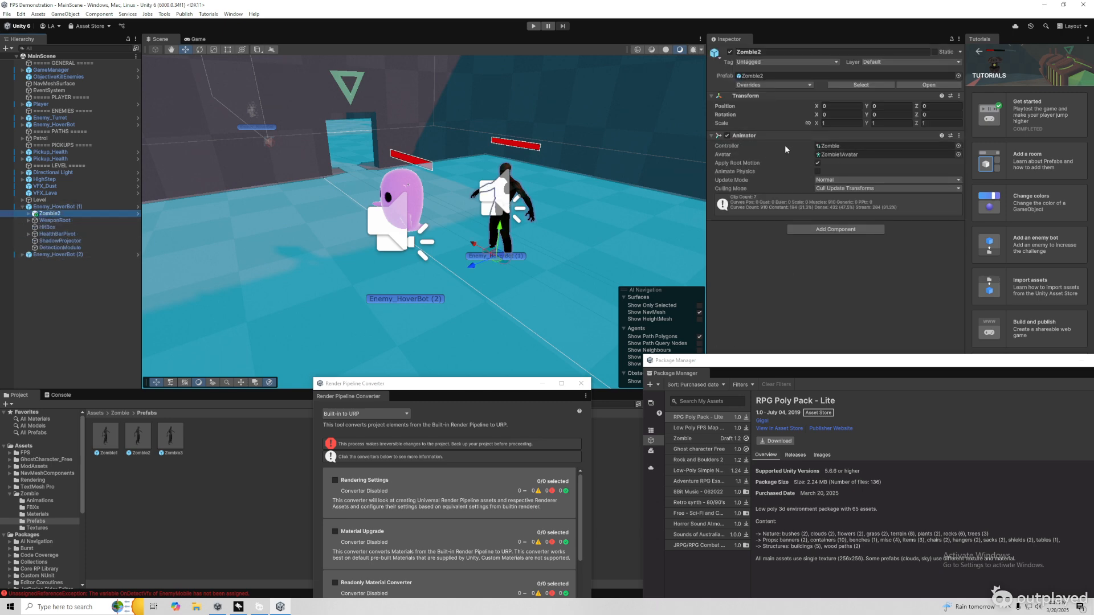
pyautogui.doubleClick(829, 145)
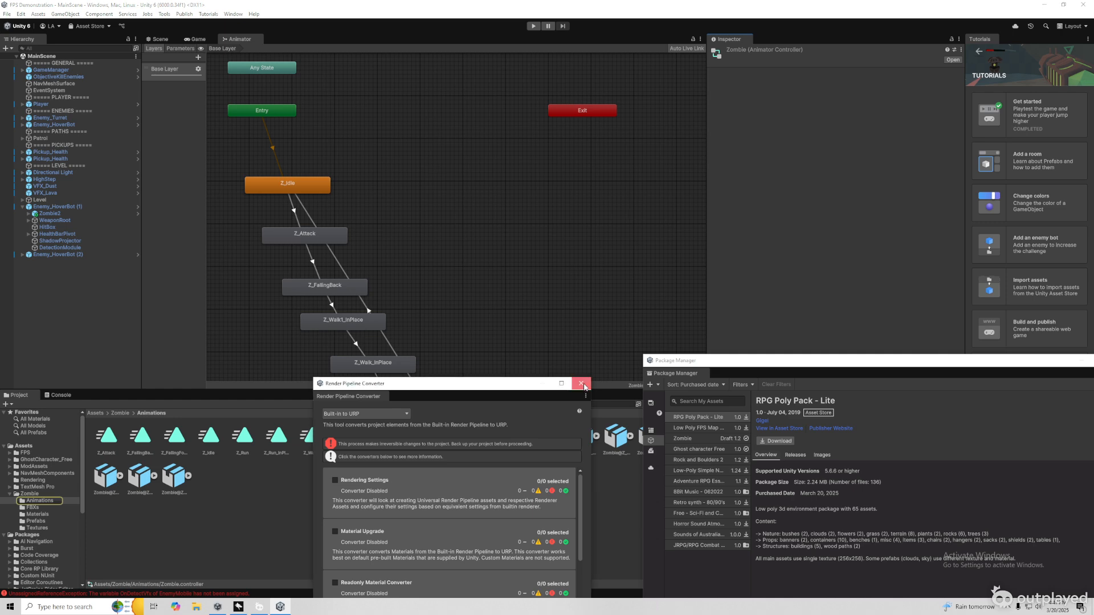
pyautogui.click(584, 384)
pyautogui.moveTo(791, 365); pyautogui.dragTo(461, 354)
pyautogui.click(796, 350)
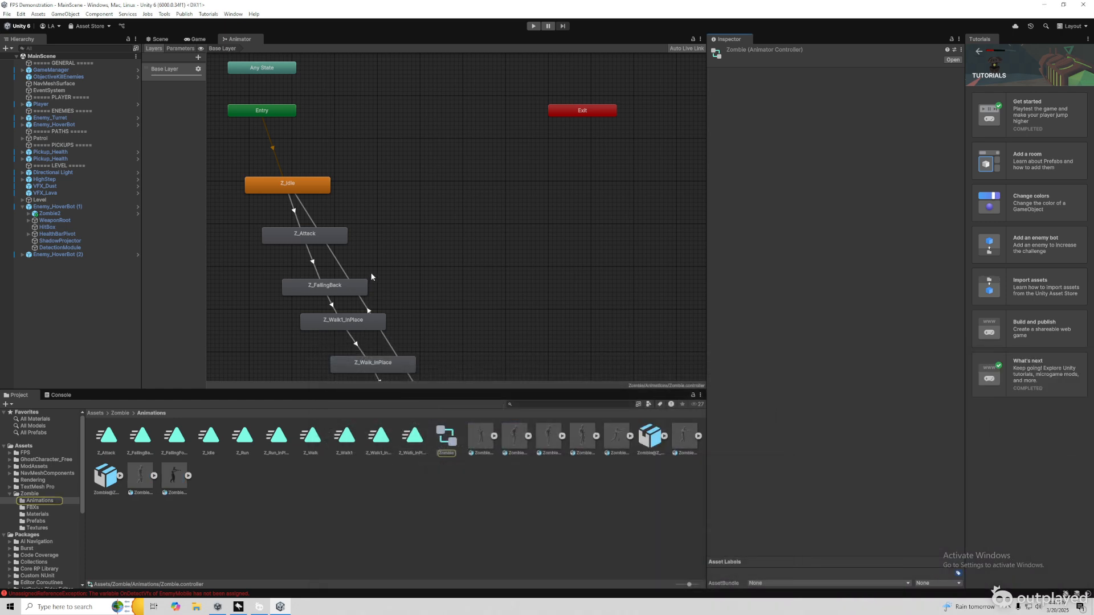
# Delete the Z_Attack, Z_Idle, Z_FallingBack and Z_Walk1_InPlace states from the Zombie animator controller
pyautogui.click(317, 238)
pyautogui.press('Delete')
pyautogui.click(297, 186)
pyautogui.press('Delete')
pyautogui.click(313, 289)
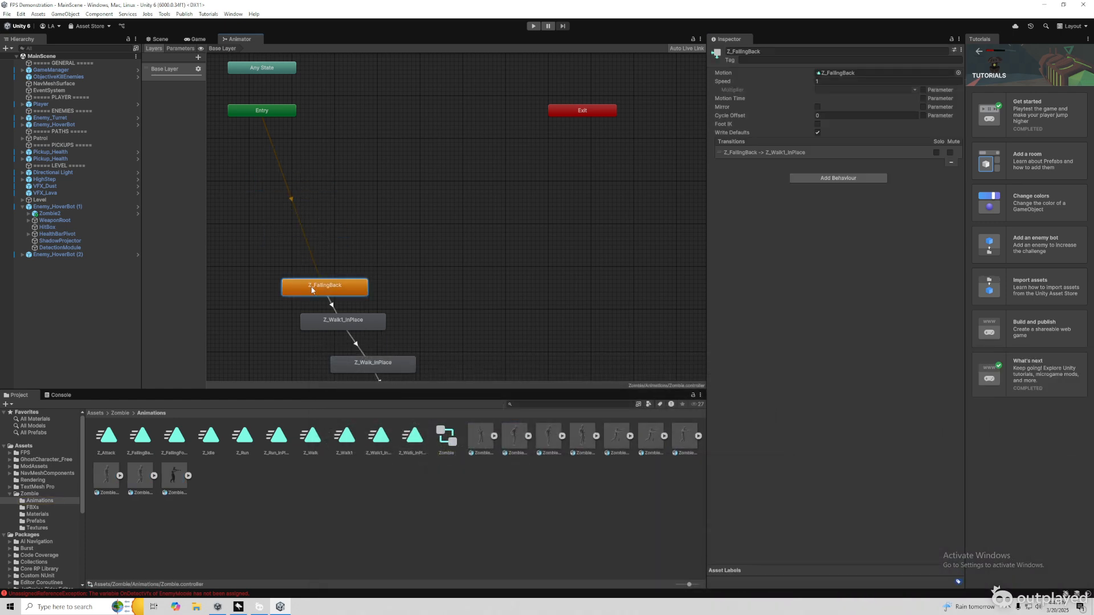
pyautogui.press('Delete')
pyautogui.click(342, 322)
pyautogui.press('Delete')
# Delete another unneeded state from the lower part of the Zombie animator graph
pyautogui.moveTo(371, 360); pyautogui.dragTo(389, 397)
pyautogui.click(440, 351)
pyautogui.rightClick(425, 183)
pyautogui.click(425, 335)
pyautogui.scroll(-5, 424, 334)
pyautogui.scroll(3, 431, 379)
pyautogui.click(435, 358)
pyautogui.press('Delete')
# Play-test the zombie's animation, shoot the zombie and ghost enemies, and stop the game
pyautogui.click(533, 25)
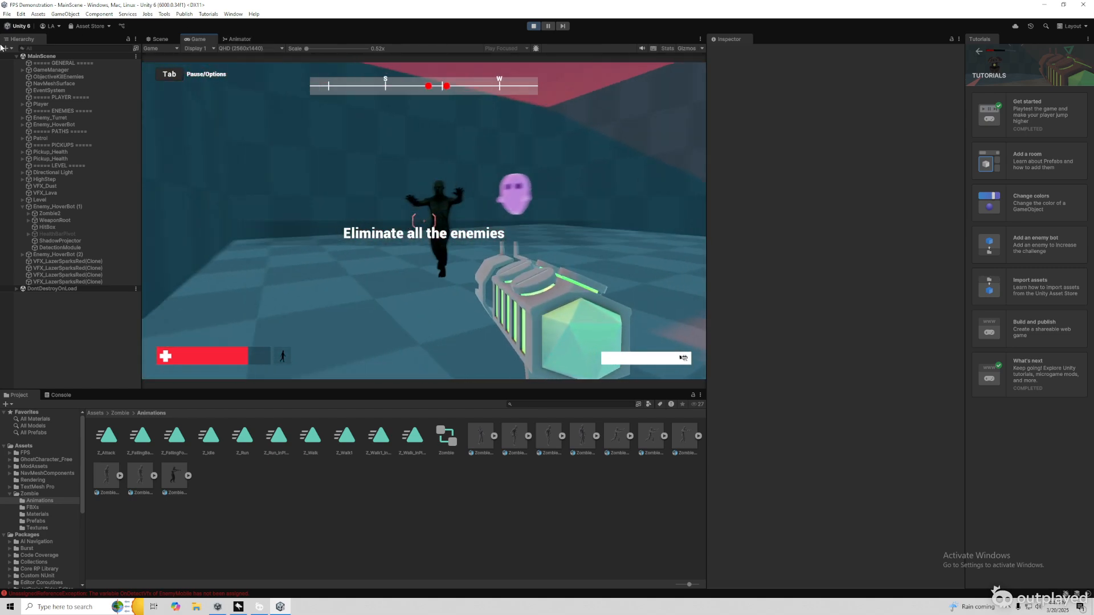
pyautogui.moveTo(2, 36); pyautogui.dragTo(432, 177)
pyautogui.click(432, 176)
pyautogui.press('w')
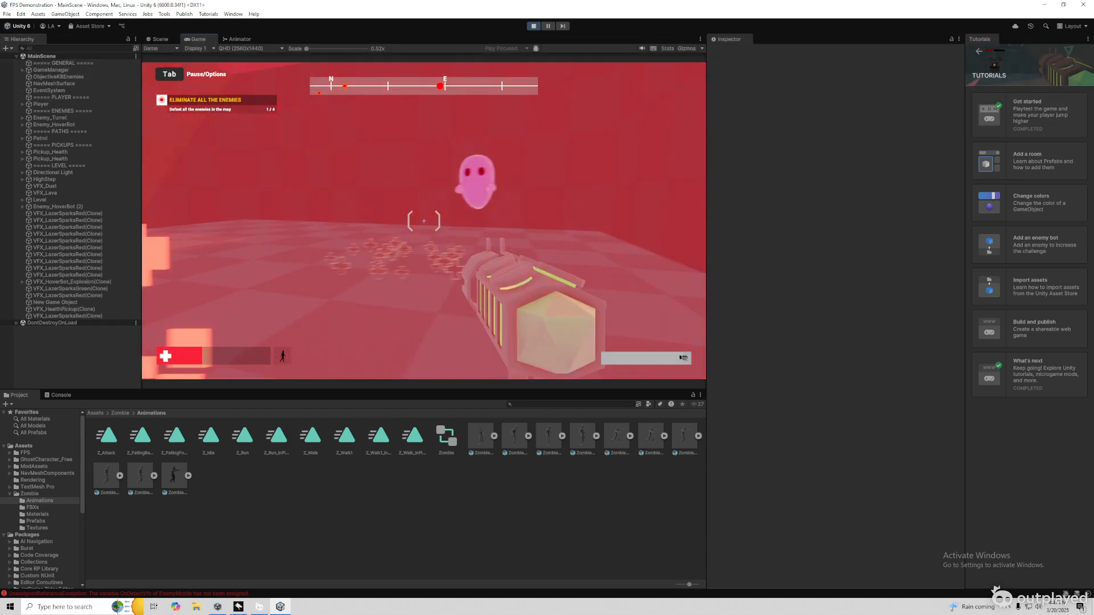
pyautogui.click(424, 221)
pyautogui.click(424, 221)
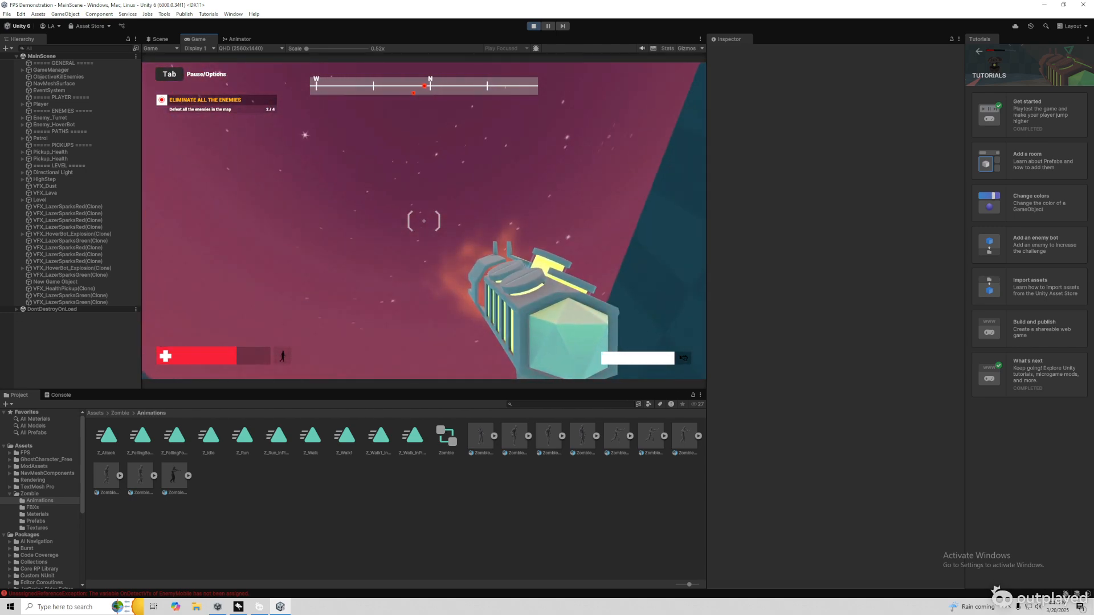
pyautogui.press('super')
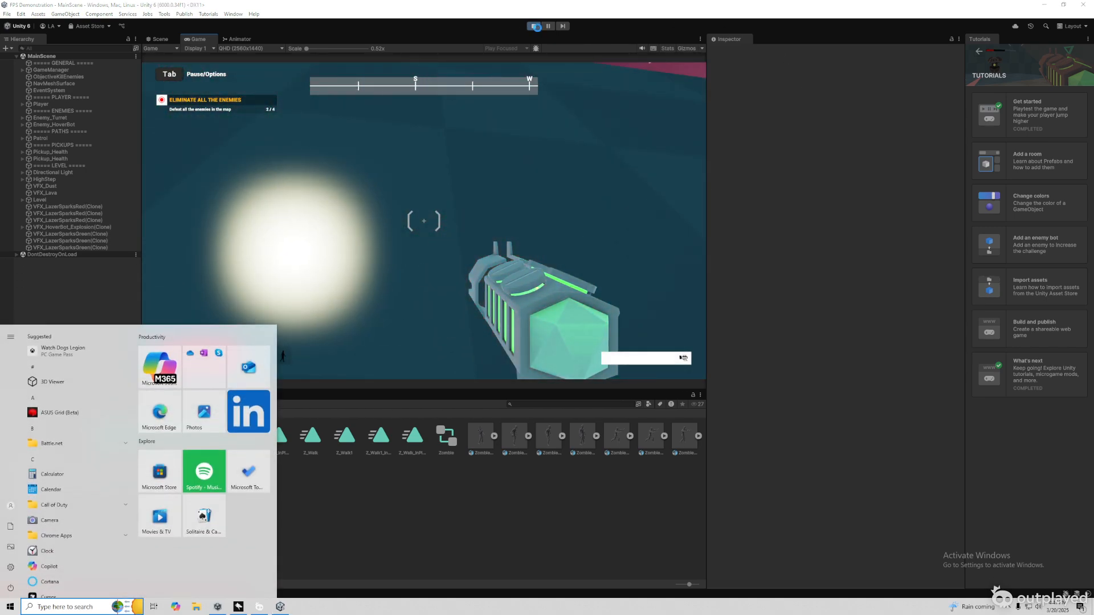
pyautogui.click(535, 26)
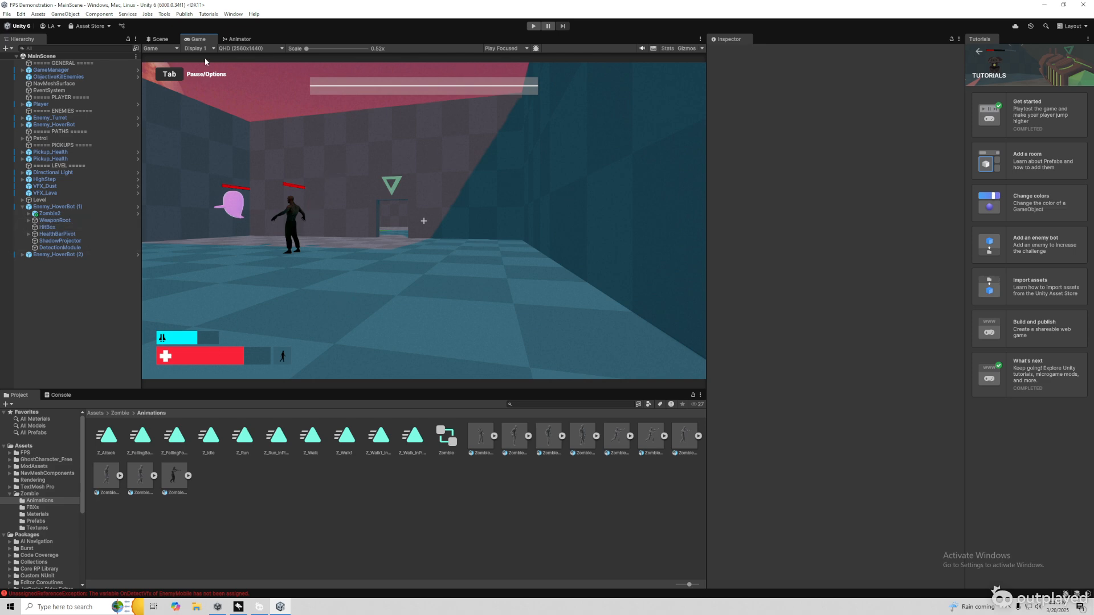
# Return to the Scene view and examine the Enemy_HoverBot (1) zombie up close, undoing any accidental move
pyautogui.click(165, 40)
pyautogui.scroll(-1, 528, 206)
pyautogui.moveTo(528, 206); pyautogui.dragTo(444, 290, button='right')
pyautogui.press('w')
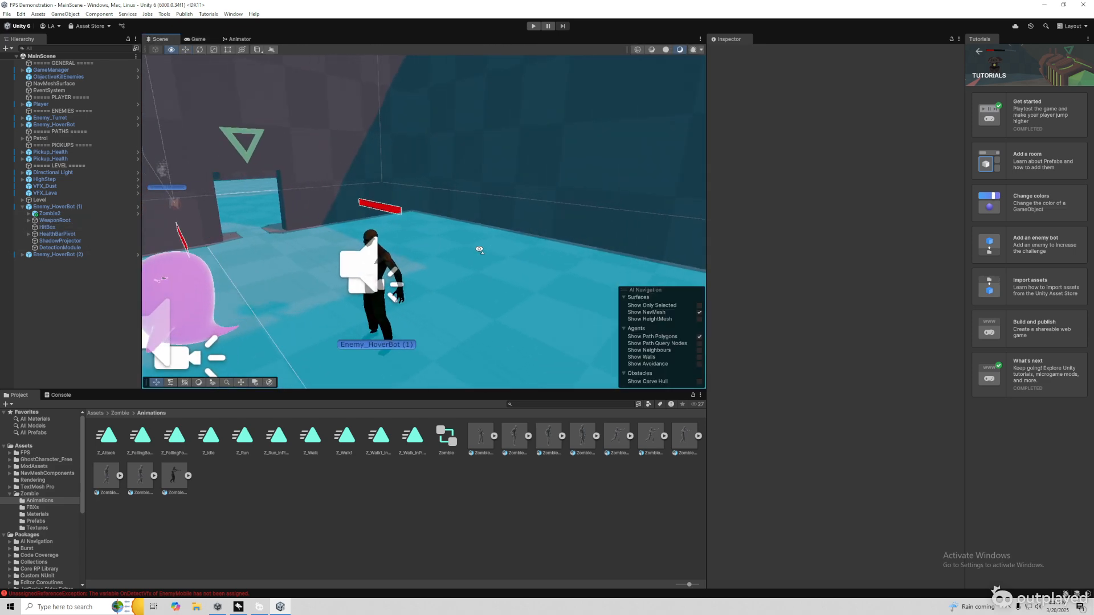
pyautogui.click(373, 280)
pyautogui.press('s')
pyautogui.moveTo(356, 273); pyautogui.dragTo(470, 353)
pyautogui.hotkey('ctrl', 'z')
pyautogui.click(61, 208)
pyautogui.click(347, 340)
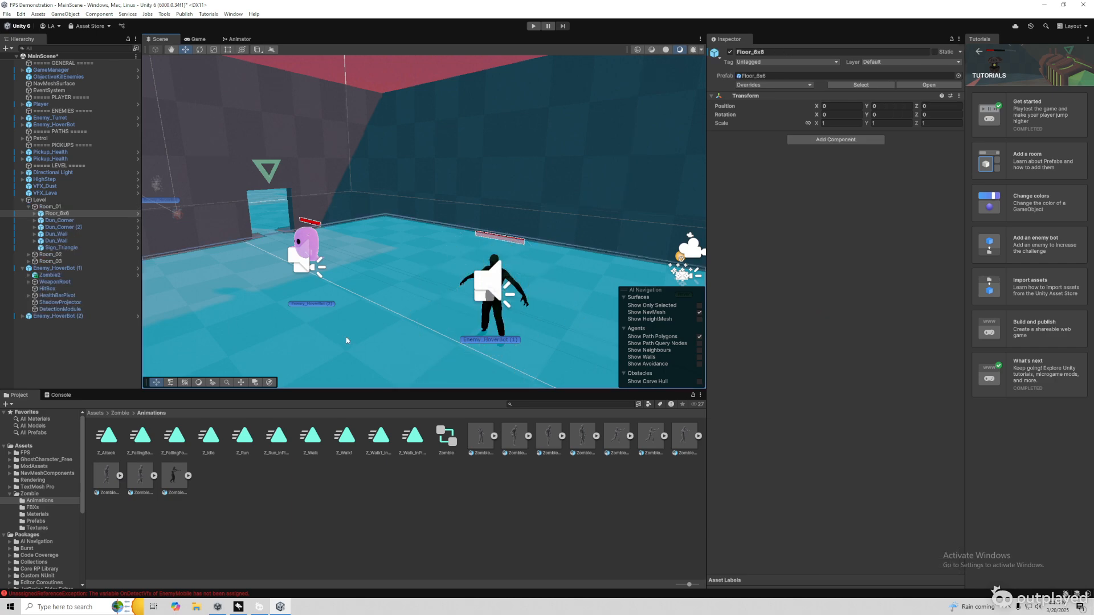
pyautogui.scroll(-2, 349, 336)
pyautogui.click(404, 107)
pyautogui.moveTo(379, 199); pyautogui.dragTo(399, 227, button='right')
pyautogui.press('w')
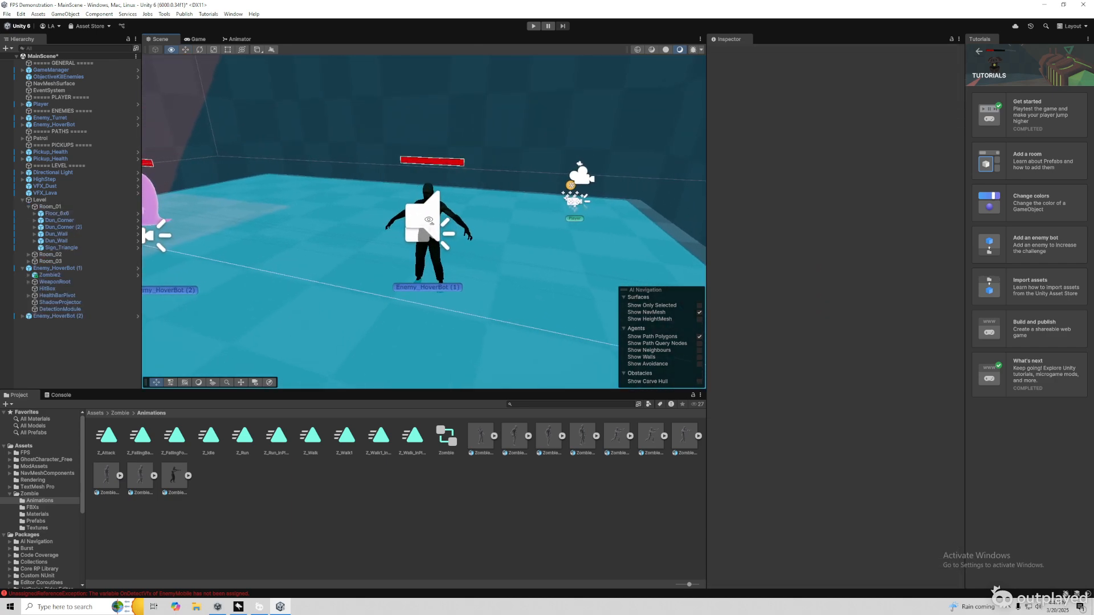
# Rename the Weapon_EyeLazers object under WeaponRoot of Enemy_HoverBot (1) to Weapon_Gas
pyautogui.click(29, 282)
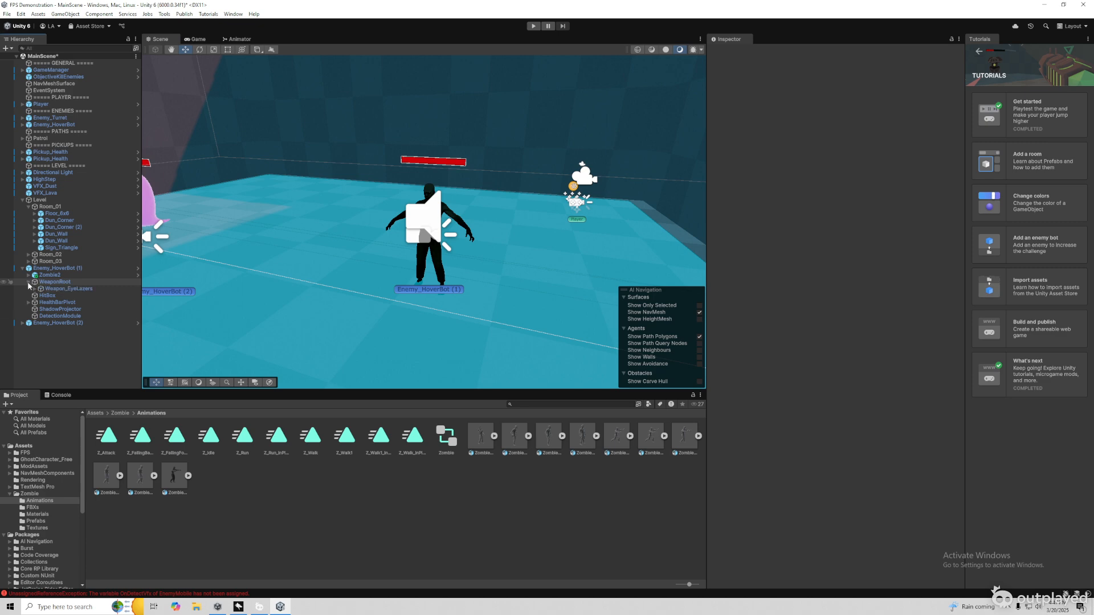
pyautogui.click(57, 289)
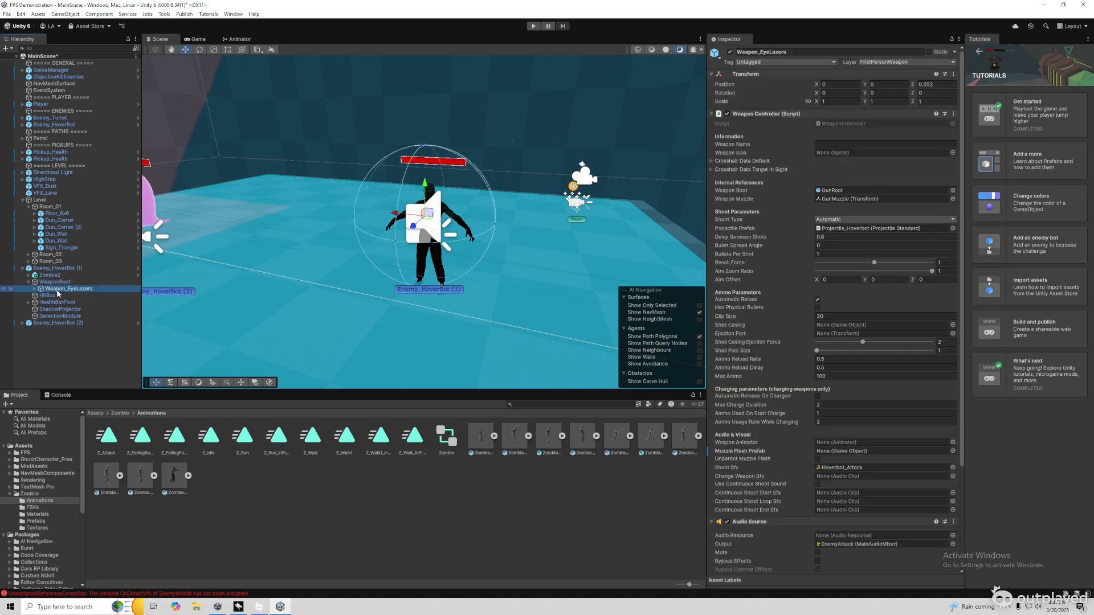
pyautogui.moveTo(798, 49); pyautogui.dragTo(758, 58)
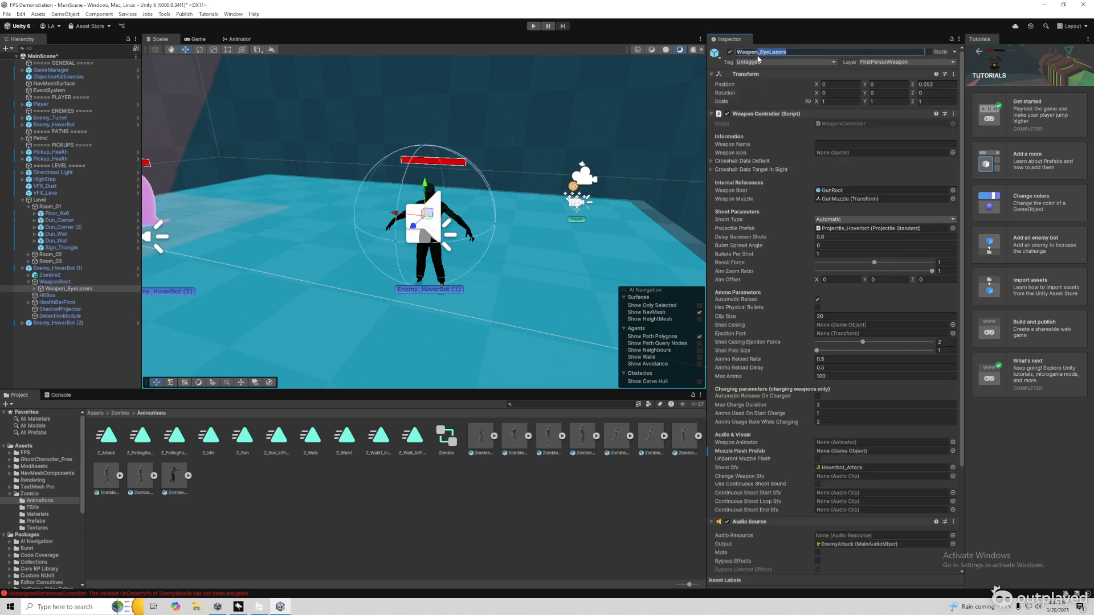
pyautogui.write('_Fa')
pyautogui.write('s')
# Set Weapon_Gas's delay between shots to 2 and its bullets per shot to 10
pyautogui.click(830, 239)
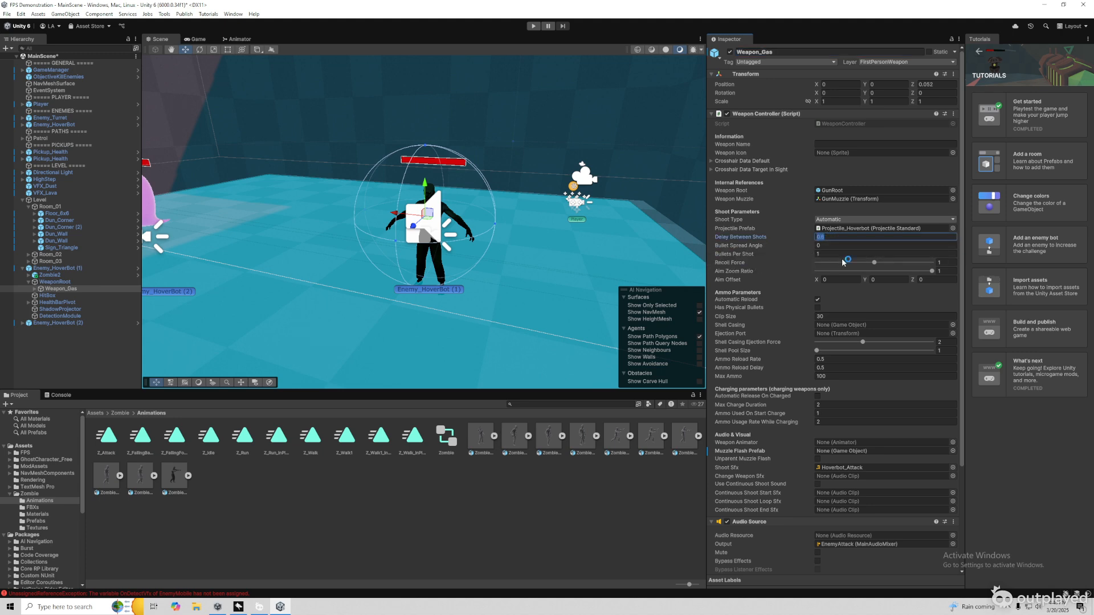
pyautogui.write('2')
pyautogui.click(834, 254)
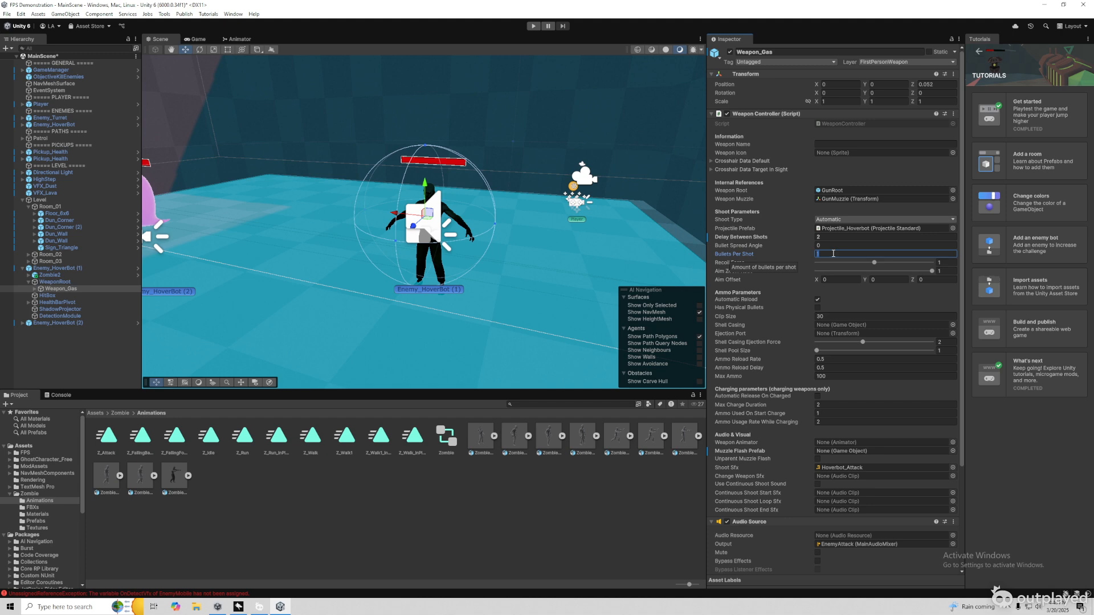
pyautogui.write('10')
# Set the bullet spread angle of Weapon_Gas to 360 and its clip size to 5
pyautogui.click(836, 246)
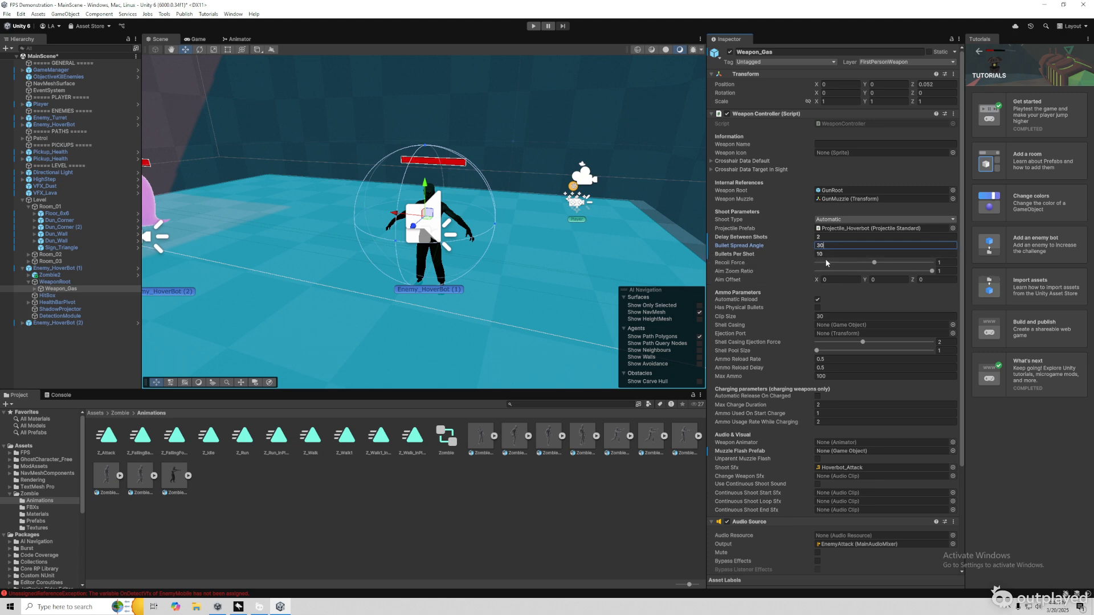
pyautogui.press('Return')
pyautogui.click(820, 317)
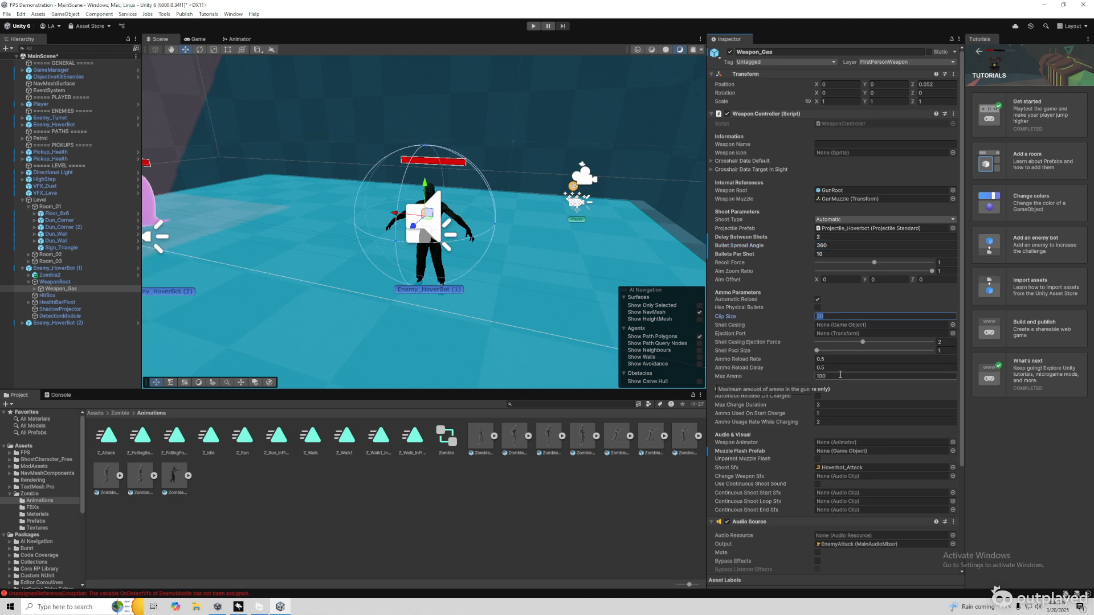
pyautogui.write('5')
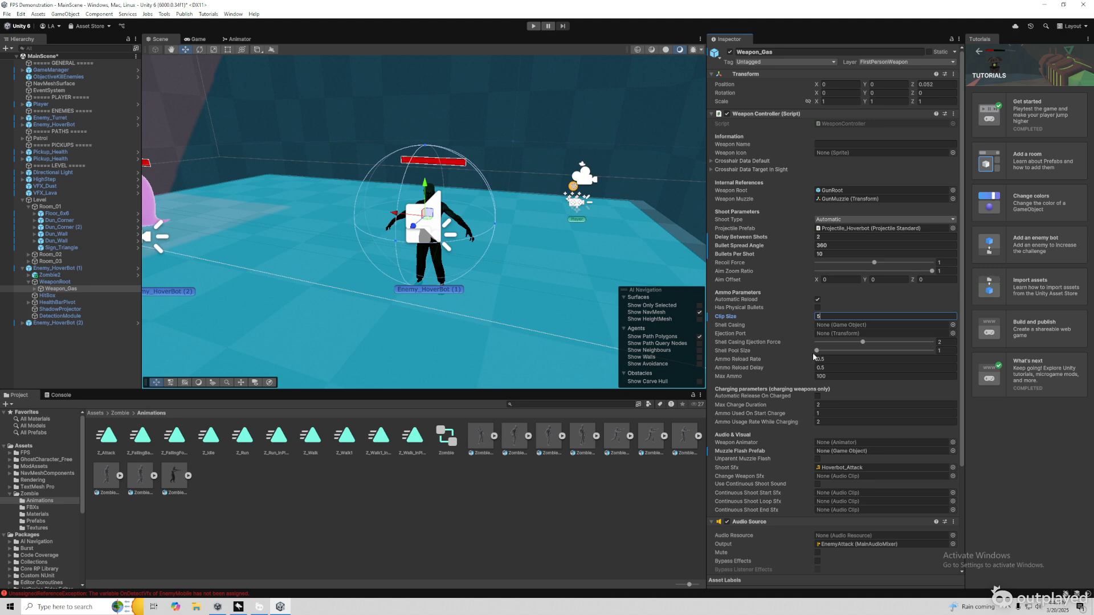
# Review the remaining Weapon_Gas settings, then play-test the weapon in the game and stop it
pyautogui.scroll(-2, 822, 349)
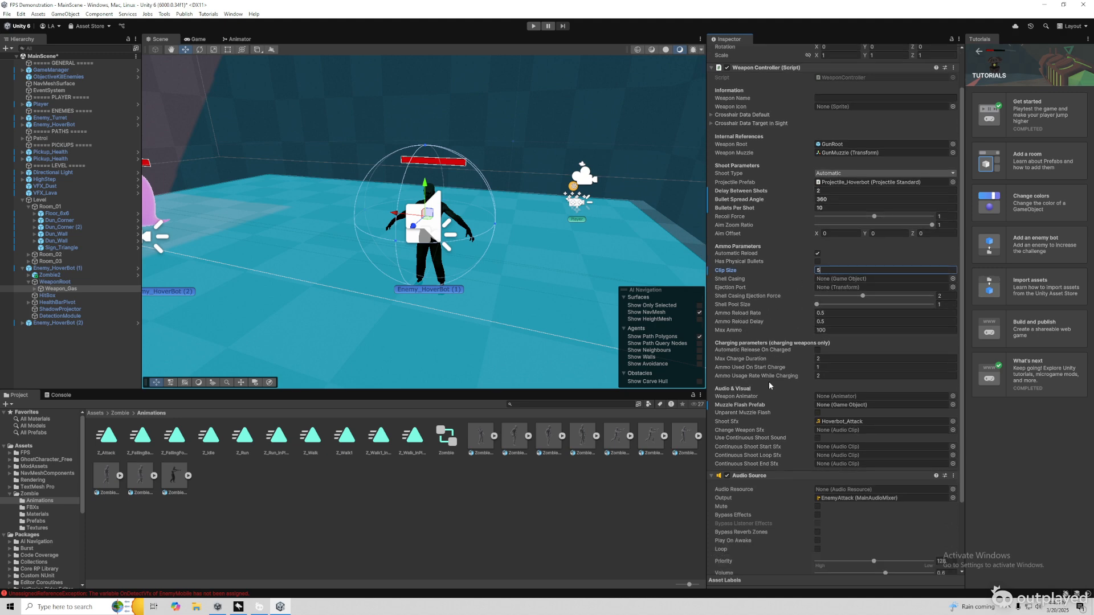
pyautogui.scroll(-3, 769, 375)
pyautogui.scroll(5, 793, 387)
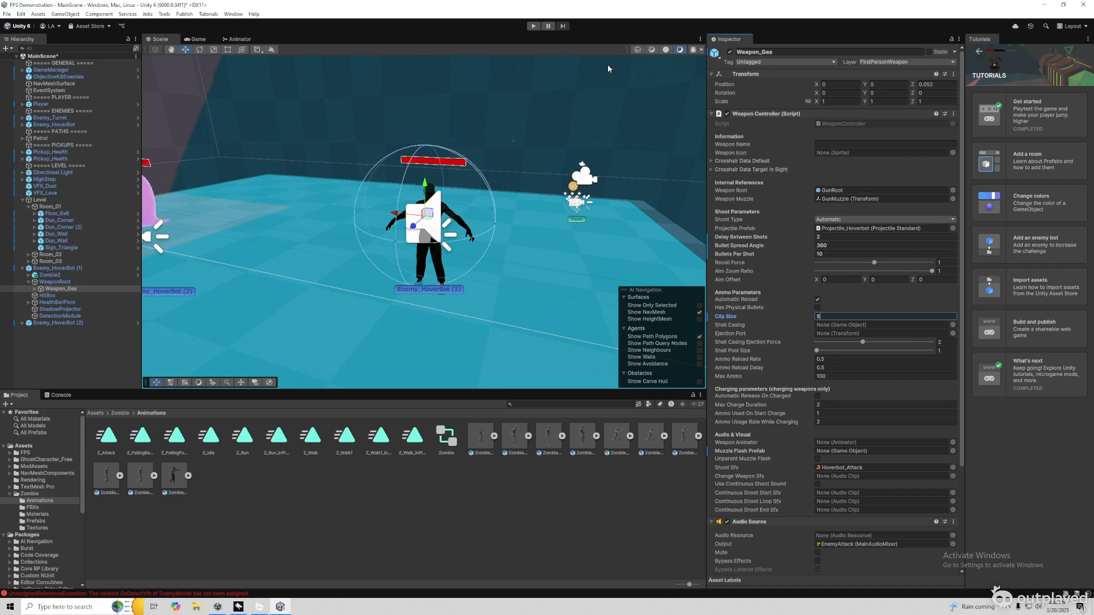
pyautogui.click(533, 26)
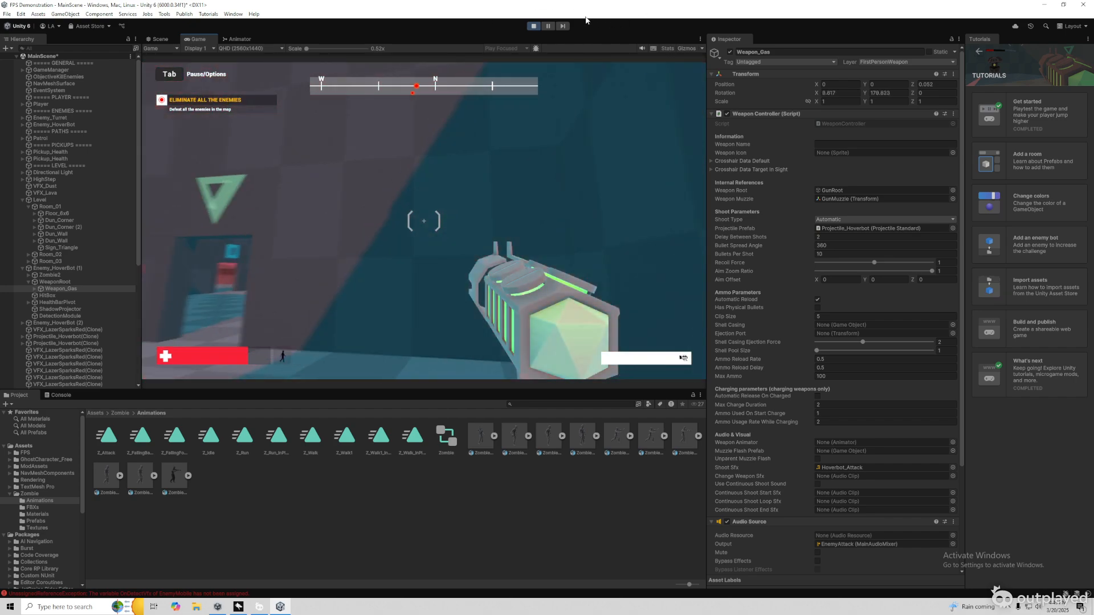
pyautogui.hotkey('ctrl', 'p')
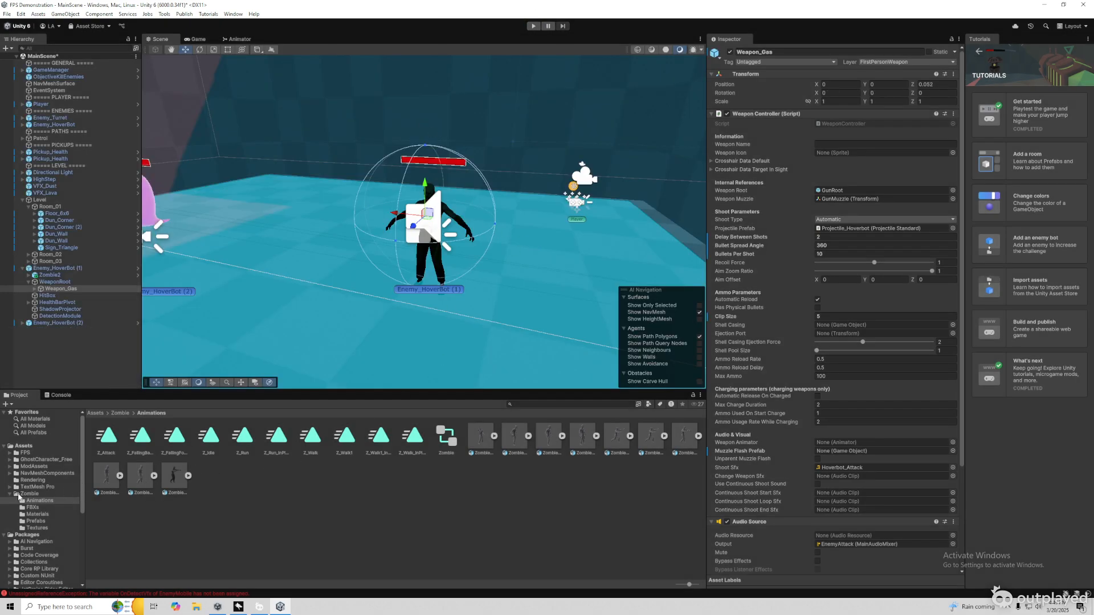
# Open the FPS/Prefabs/Projectiles folder and compare the existing projectile prefabs, including Projectile_Blaster and Projectile_Hoverbot
pyautogui.click(25, 453)
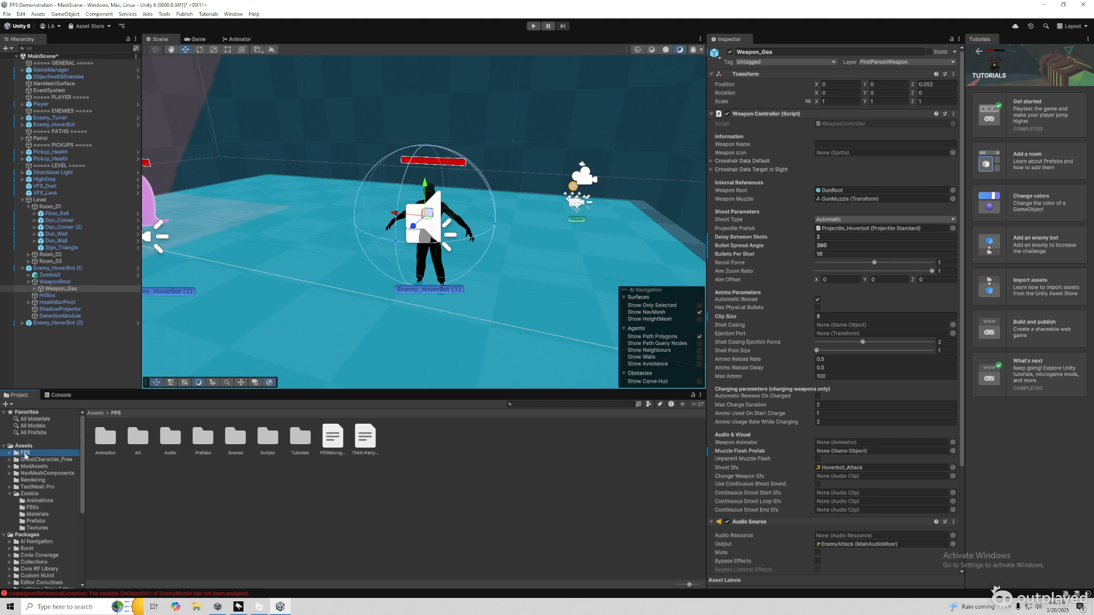
pyautogui.doubleClick(203, 440)
pyautogui.doubleClick(236, 440)
pyautogui.click(106, 439)
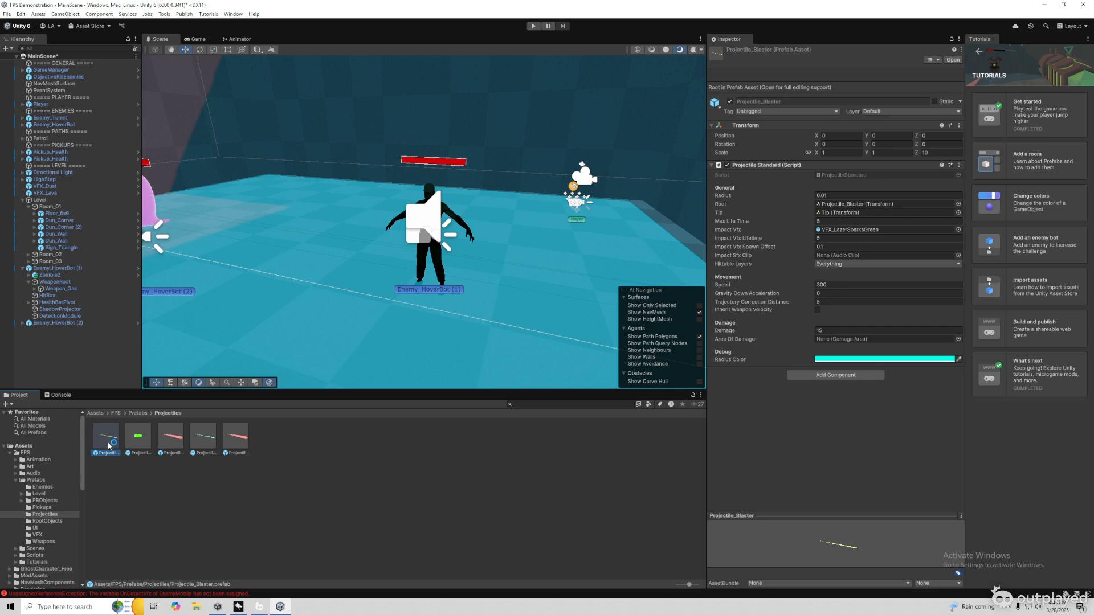
pyautogui.click(174, 443)
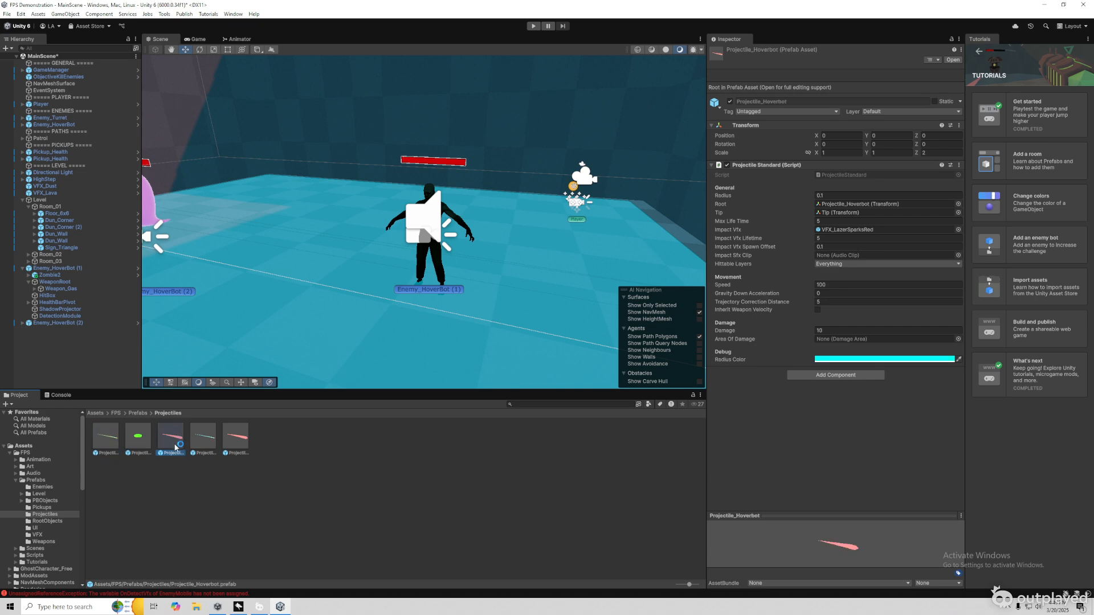
pyautogui.click(242, 445)
# Duplicate the Projectile_Hoverbot prefab and rename the copy Projectile_Fart
pyautogui.click(181, 447)
pyautogui.hotkey('ctrl', 'd')
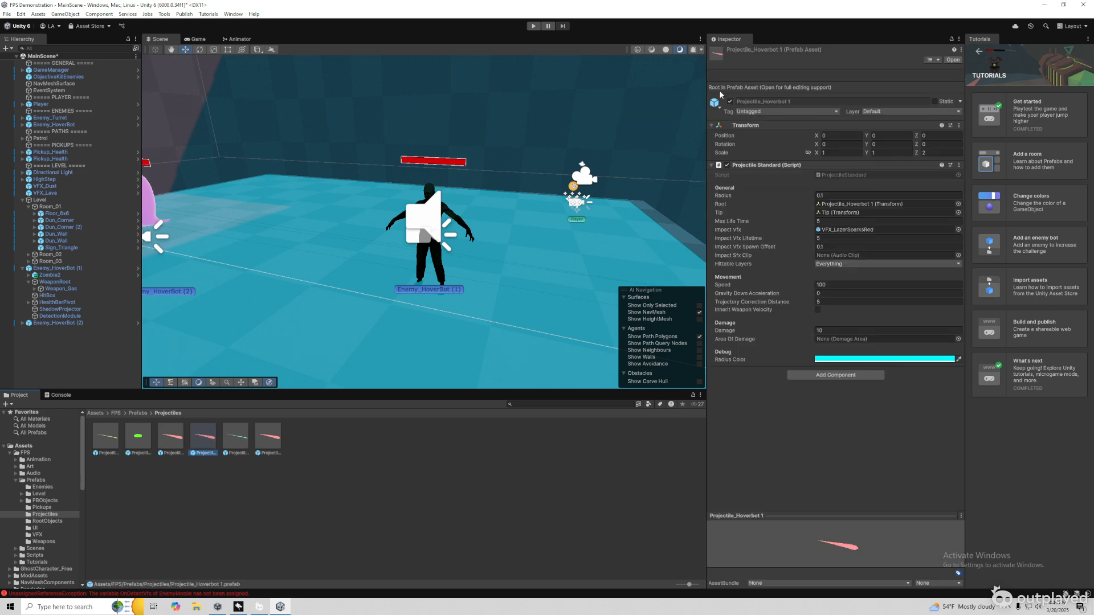
pyautogui.click(794, 102)
pyautogui.rightClick(206, 453)
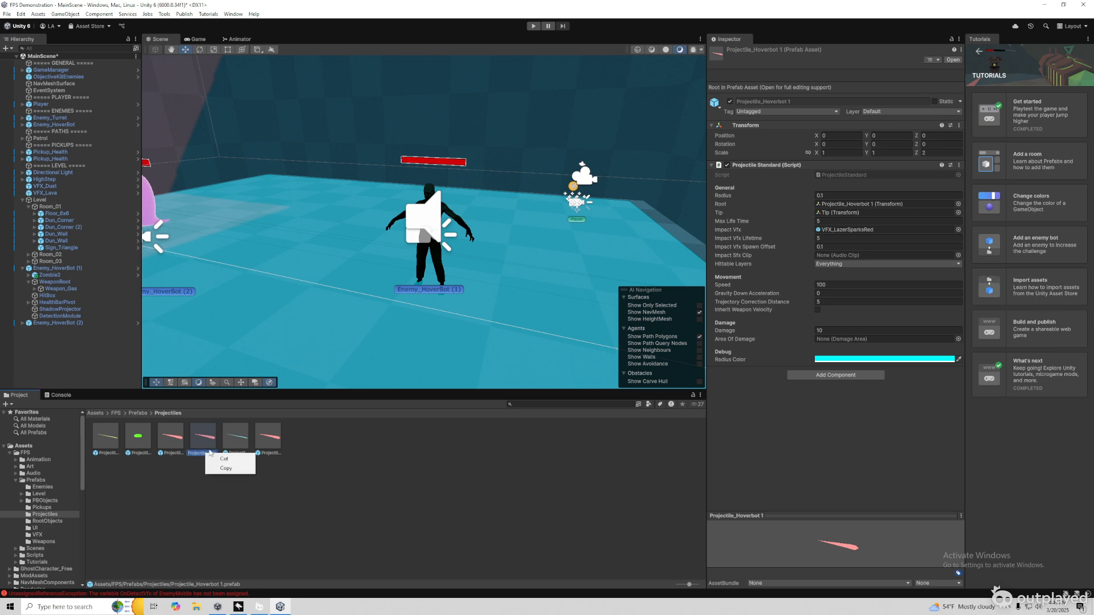
pyautogui.click(212, 453)
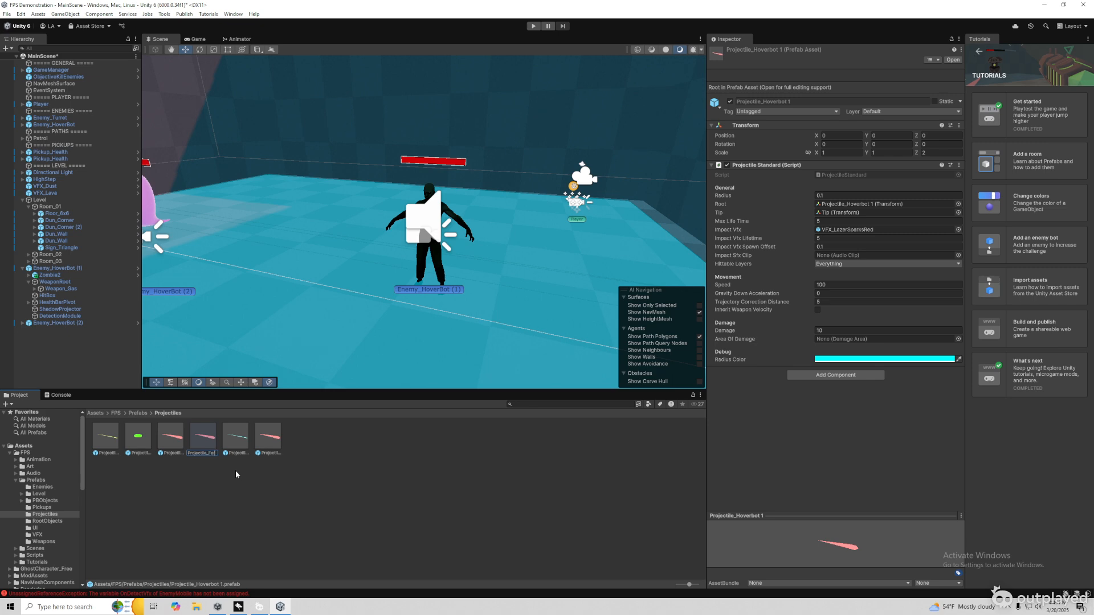
pyautogui.write('Fart')
pyautogui.press('Return')
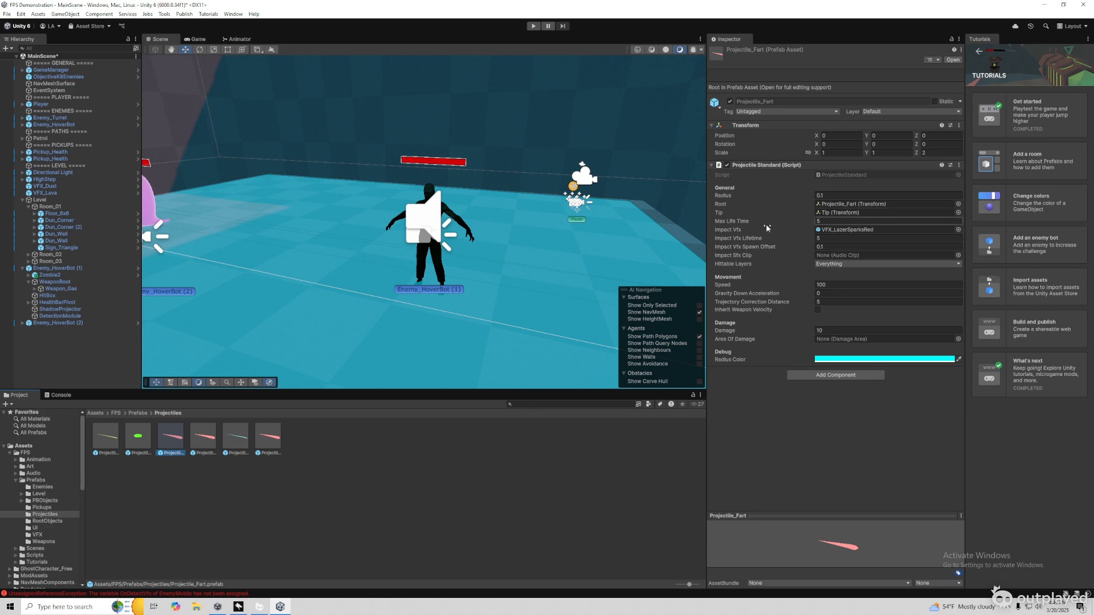
# Set the Projectile_Fart prefab's max life time to 10 and its speed to 2
pyautogui.click(823, 221)
pyautogui.write('10')
pyautogui.click(828, 284)
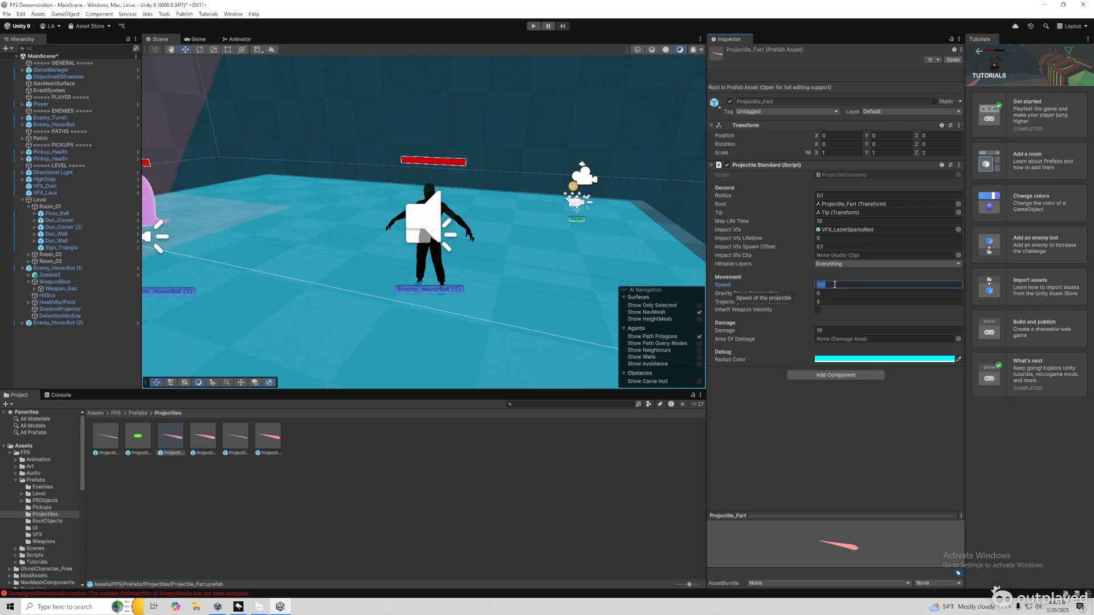
pyautogui.write('2')
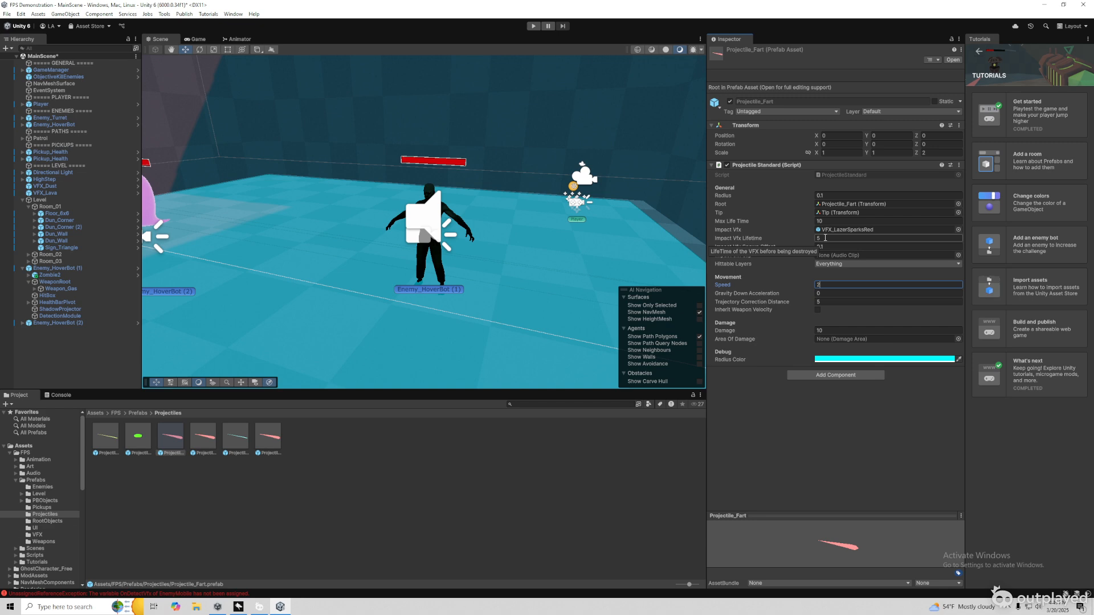
# Add a Particle System component to Projectile_Fart and set its duration to 1
pyautogui.click(822, 375)
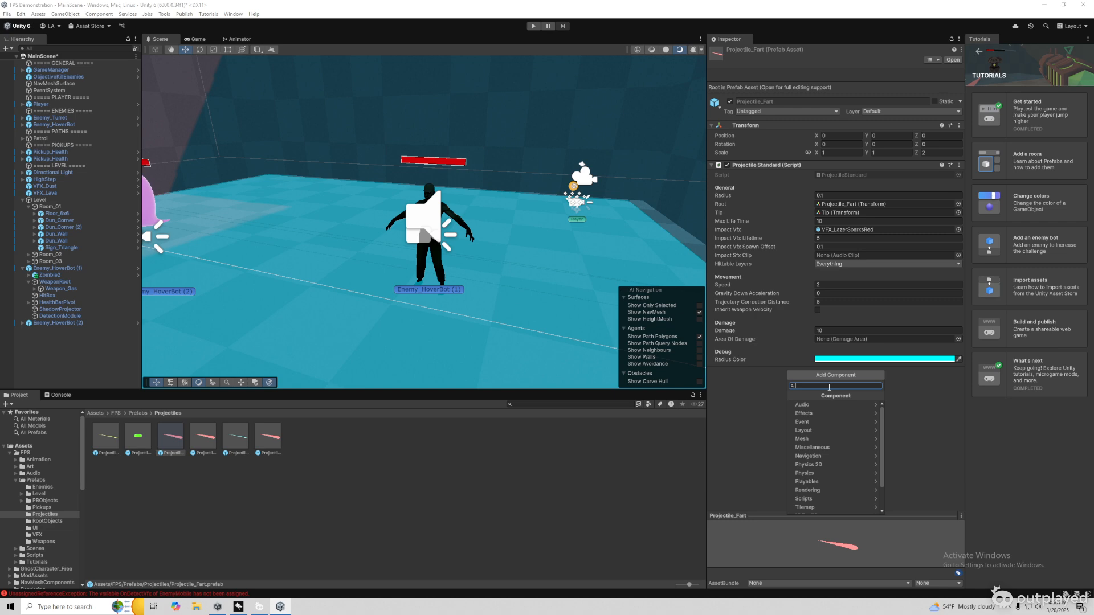
pyautogui.write('particle')
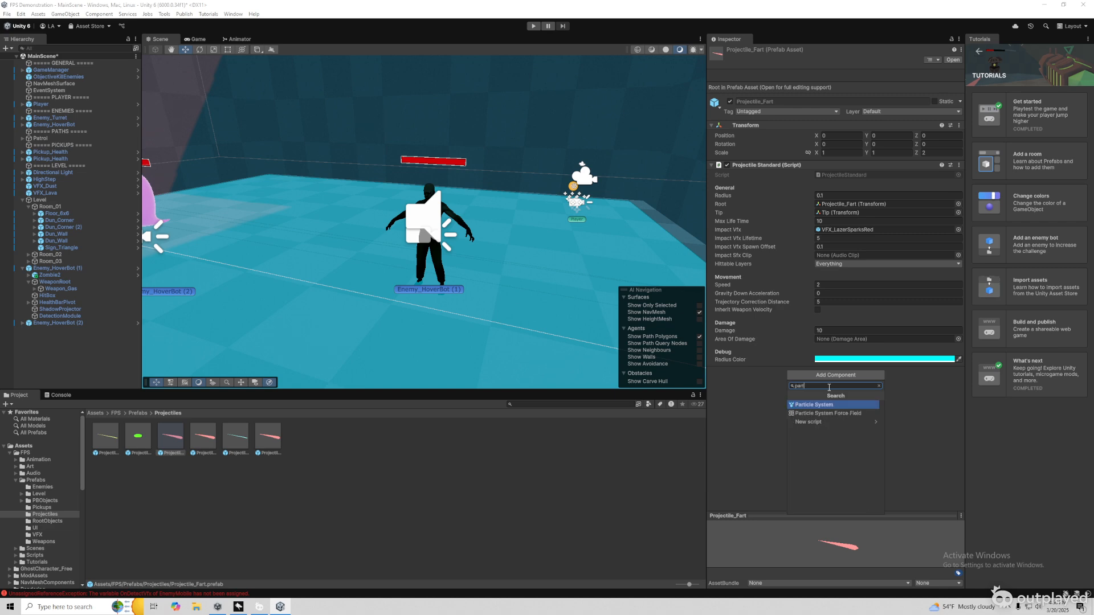
pyautogui.press('Return')
pyautogui.scroll(-5, 855, 384)
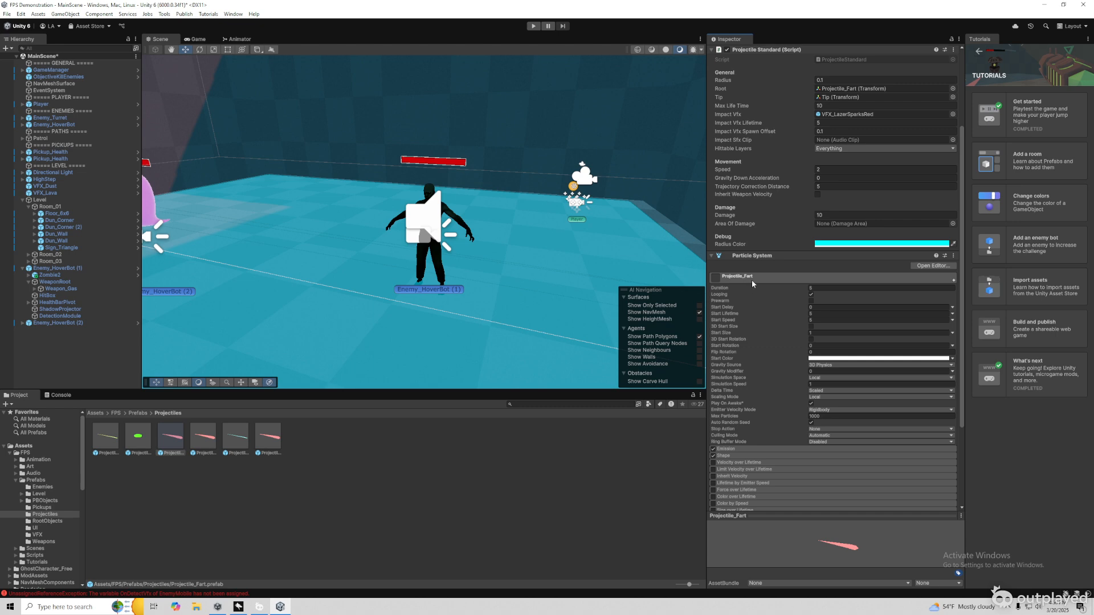
pyautogui.click(810, 295)
pyautogui.click(818, 288)
pyautogui.scroll(-3, 820, 331)
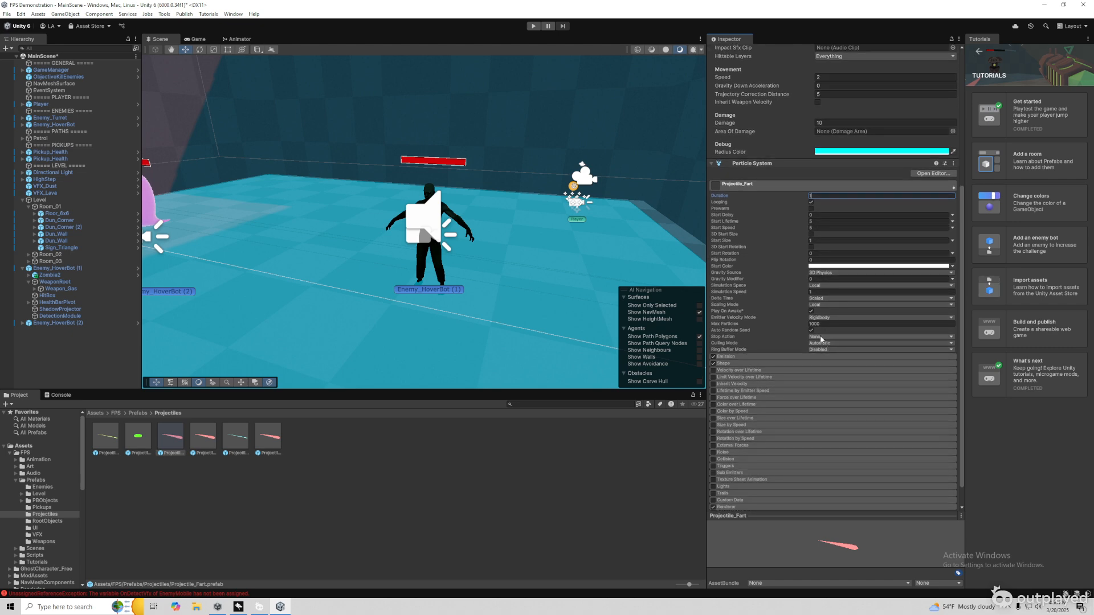
pyautogui.scroll(-1, 741, 376)
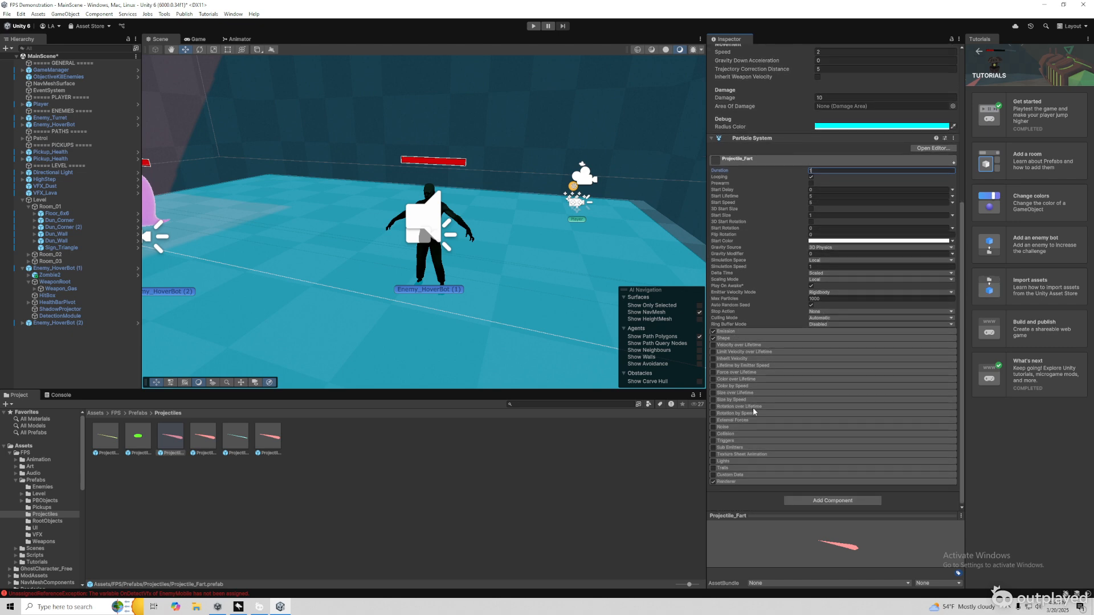
# Assign the SmokeOverheat material to the renderer of Projectile_Fart's particle system
pyautogui.click(755, 482)
pyautogui.scroll(-5, 798, 433)
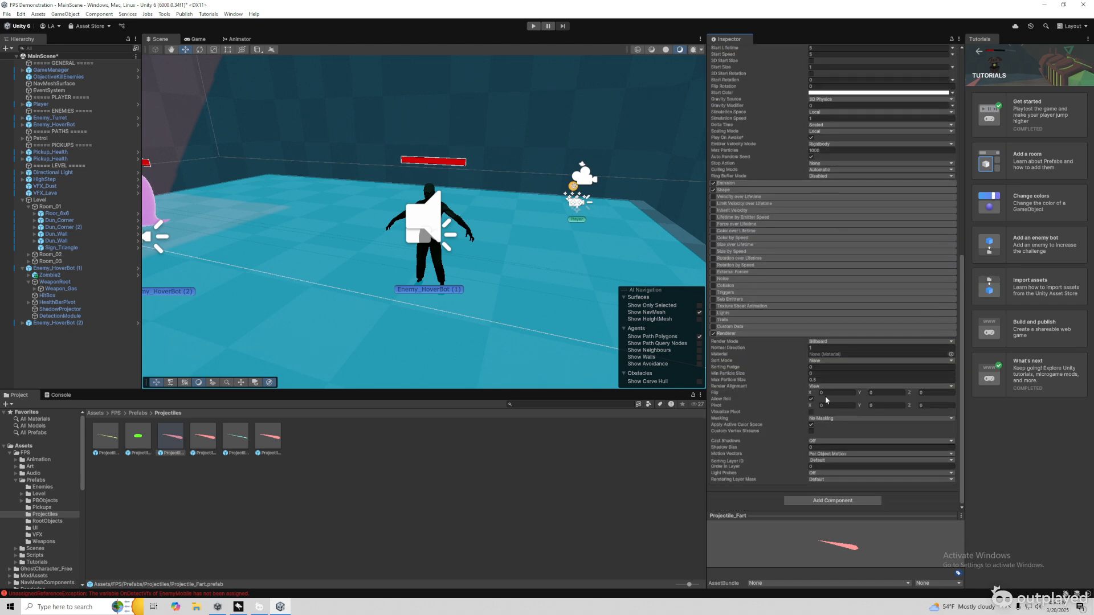
pyautogui.click(951, 354)
pyautogui.scroll(-10, 724, 439)
pyautogui.moveTo(740, 350); pyautogui.dragTo(653, 231)
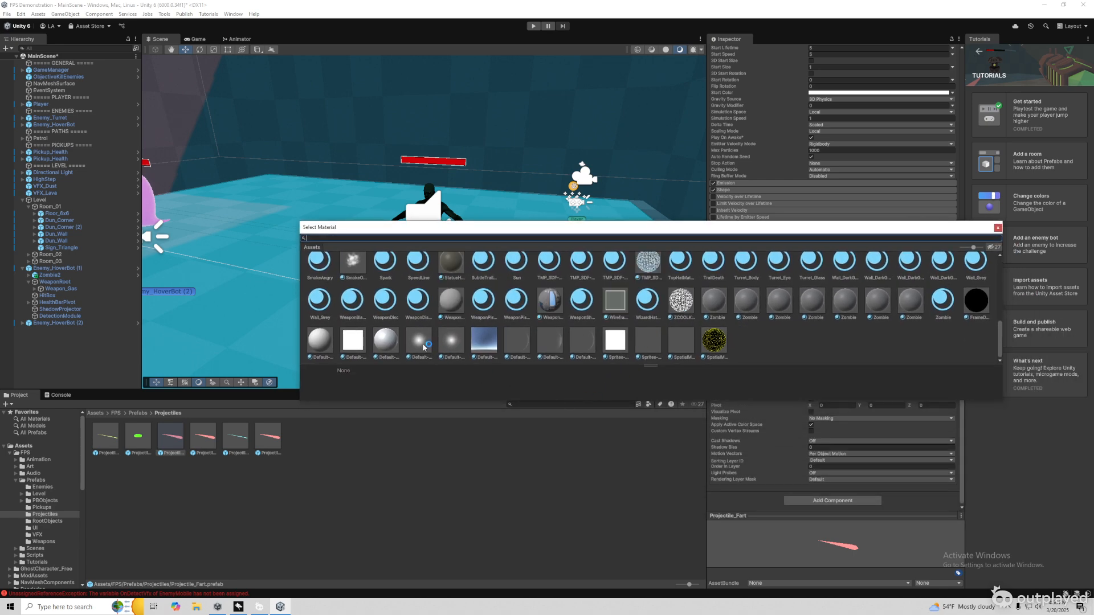
pyautogui.click(354, 275)
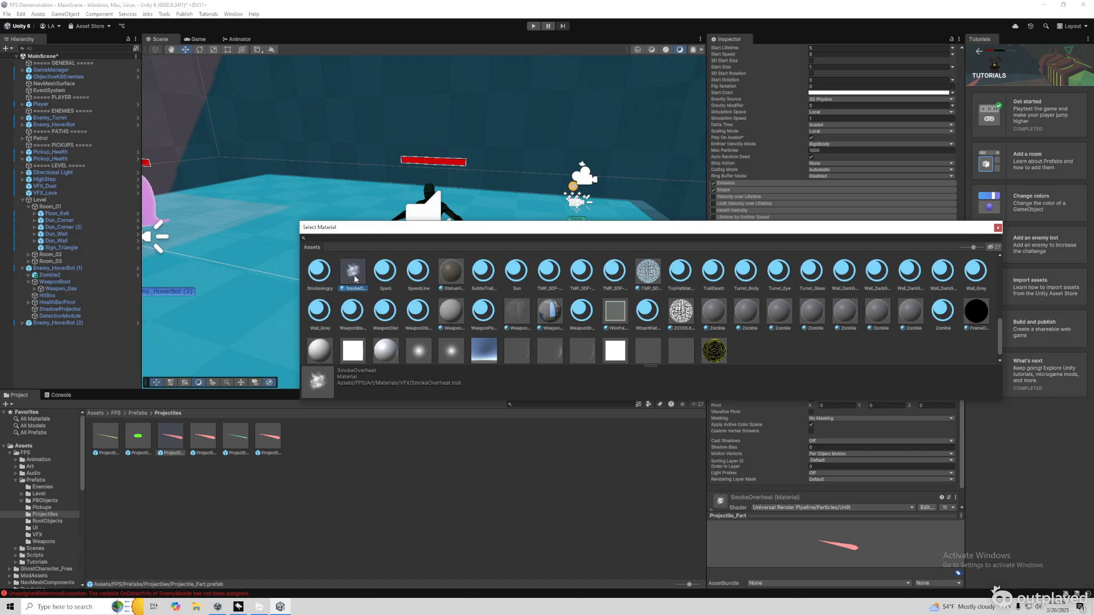
pyautogui.doubleClick(354, 275)
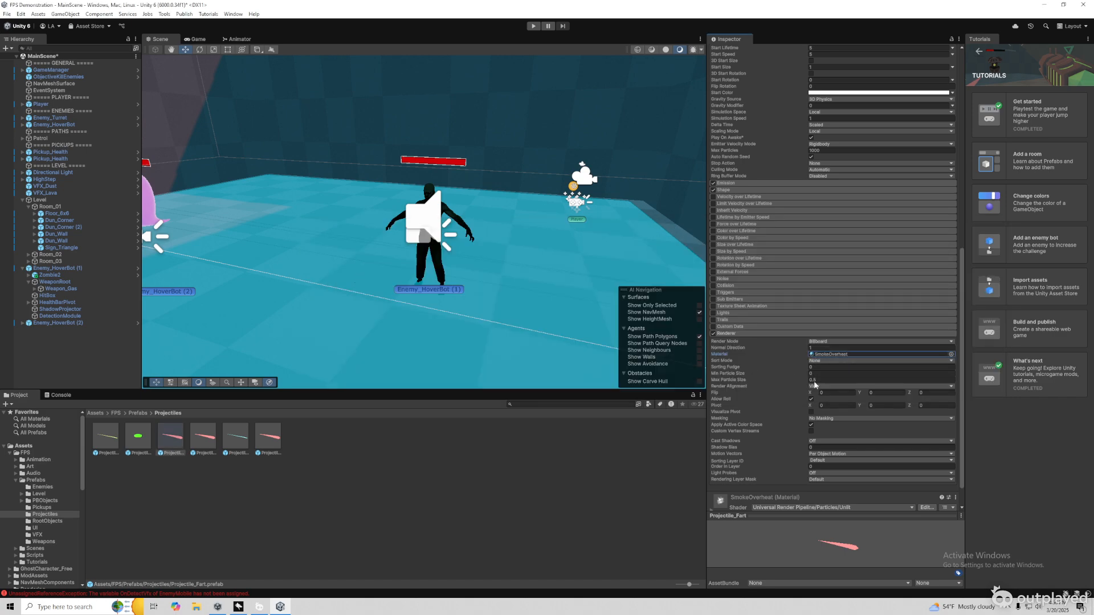
# Set the particle system's start color to green 19D42C
pyautogui.scroll(2, 815, 388)
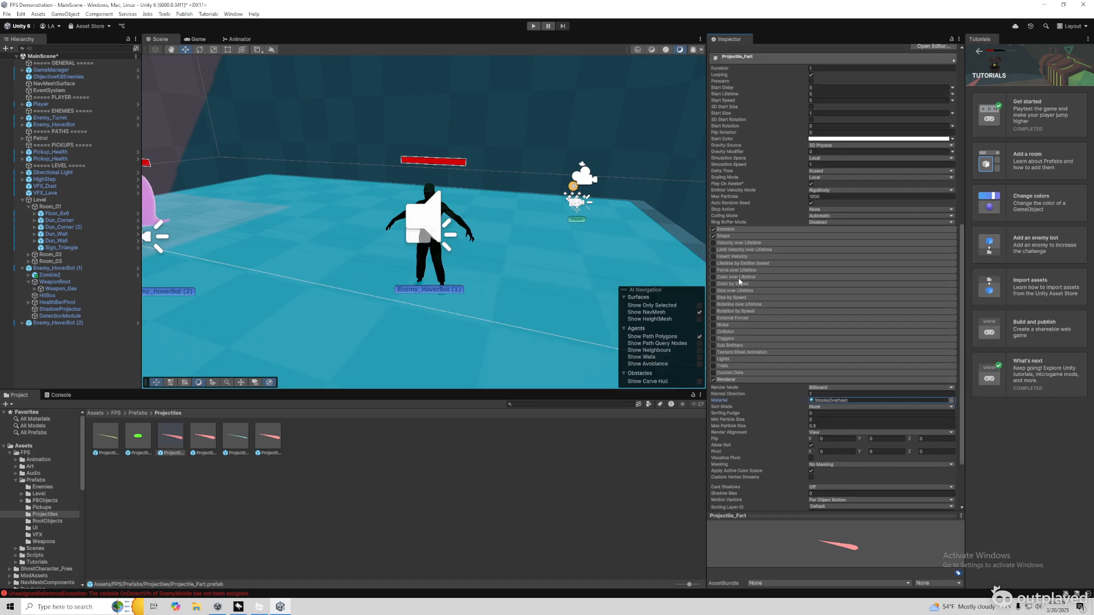
pyautogui.scroll(10, 797, 283)
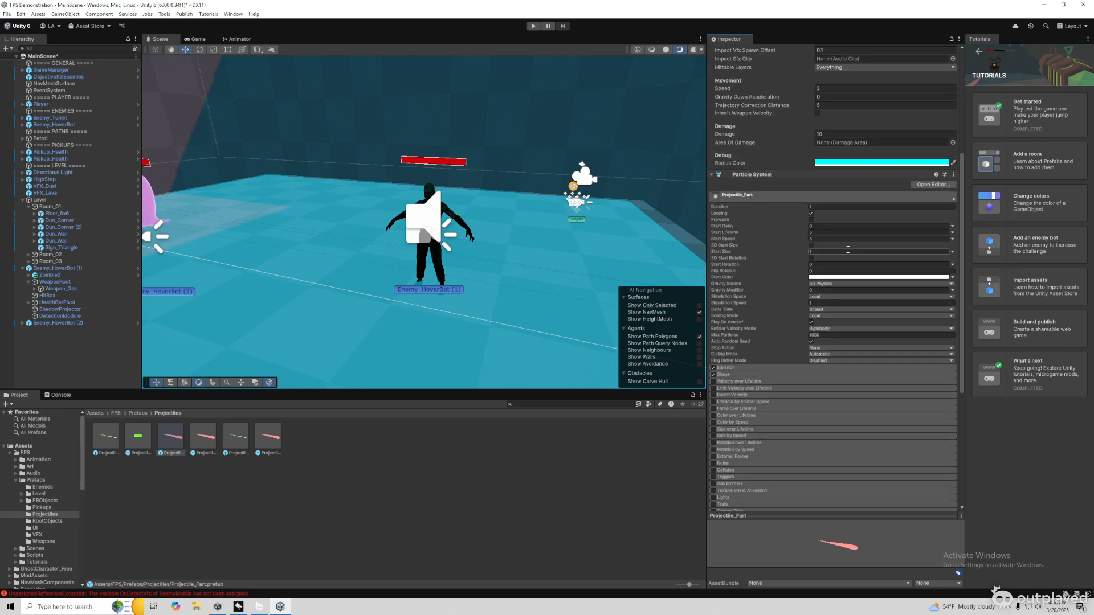
pyautogui.scroll(-3, 827, 360)
pyautogui.click(838, 381)
pyautogui.click(863, 415)
pyautogui.click(899, 434)
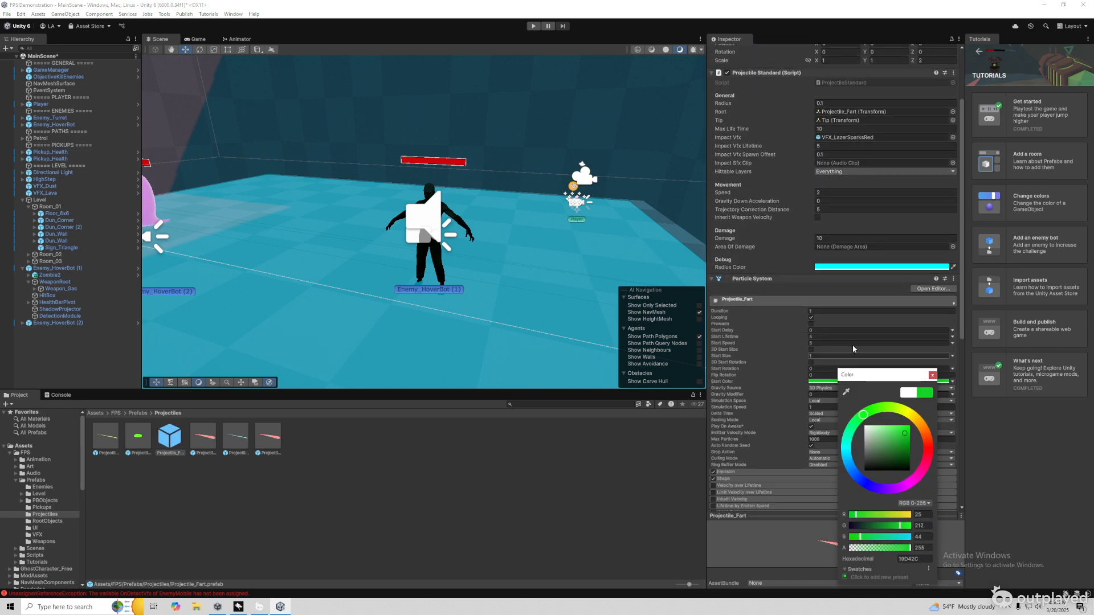
pyautogui.click(799, 291)
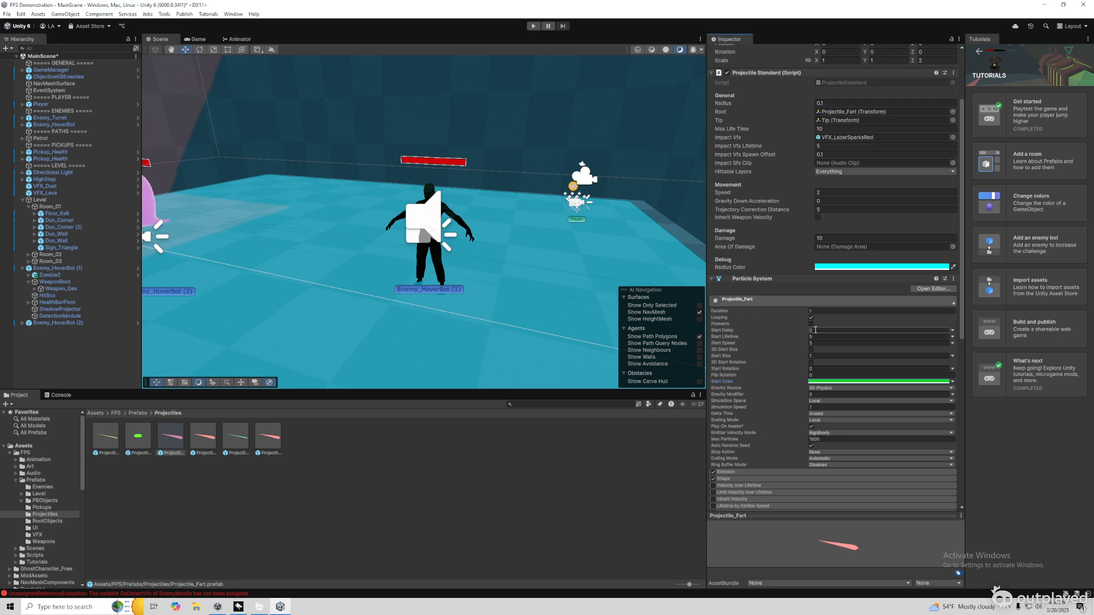
# Set the particle system's emission rate over time to 20
pyautogui.click(741, 472)
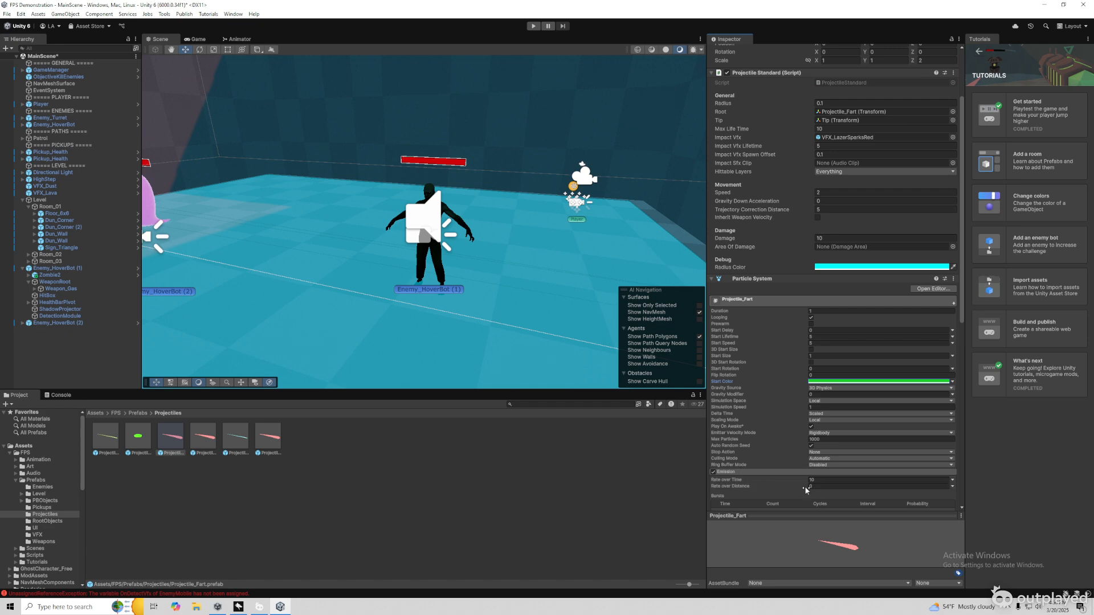
pyautogui.click(819, 480)
pyautogui.doubleClick(821, 481)
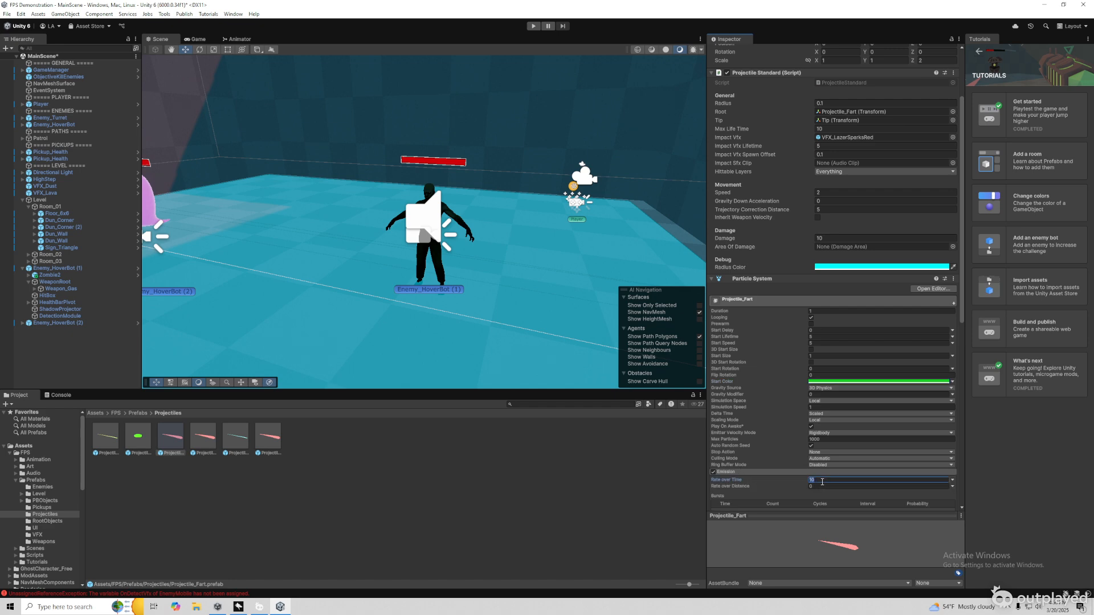
pyautogui.write('20')
# Playtest the scene to check how the zombie's gas attack looks in game, and stop the game
pyautogui.click(533, 26)
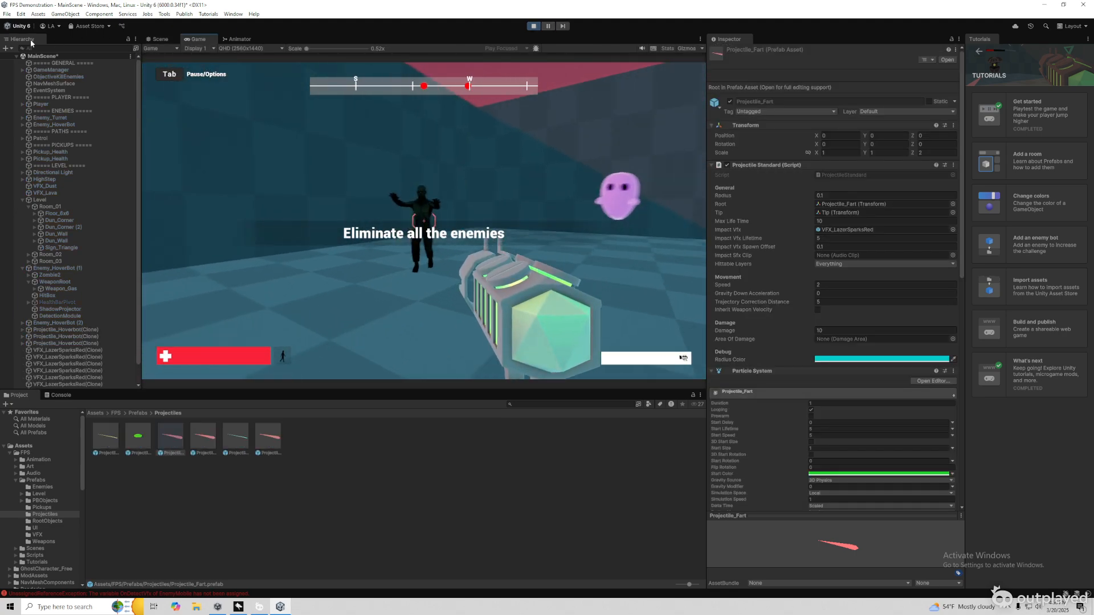
pyautogui.press('s')
pyautogui.press('s')
pyautogui.press('w')
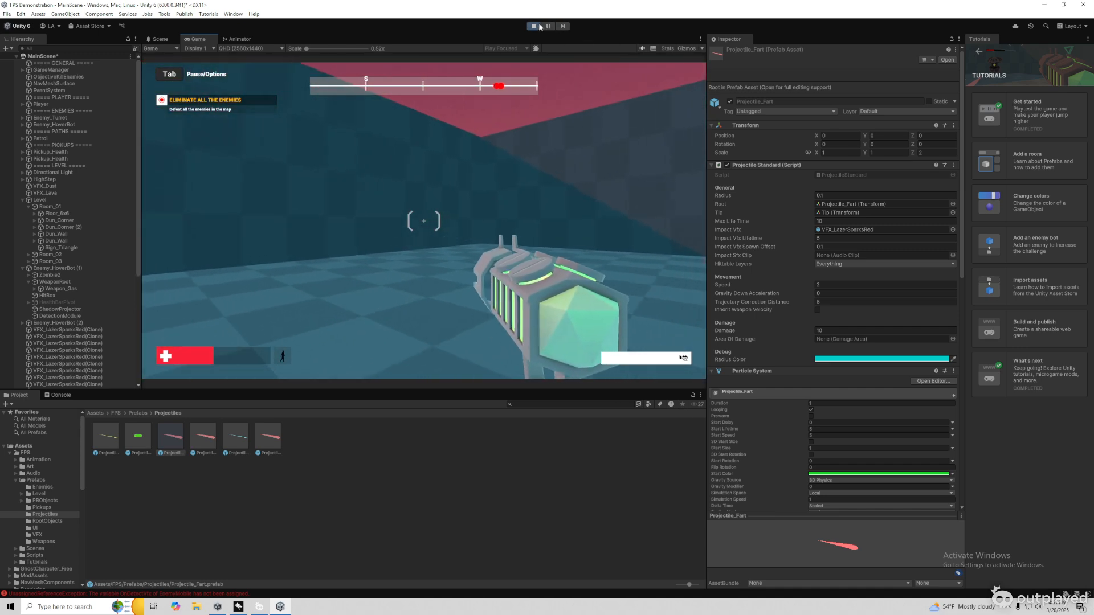
pyautogui.click(534, 26)
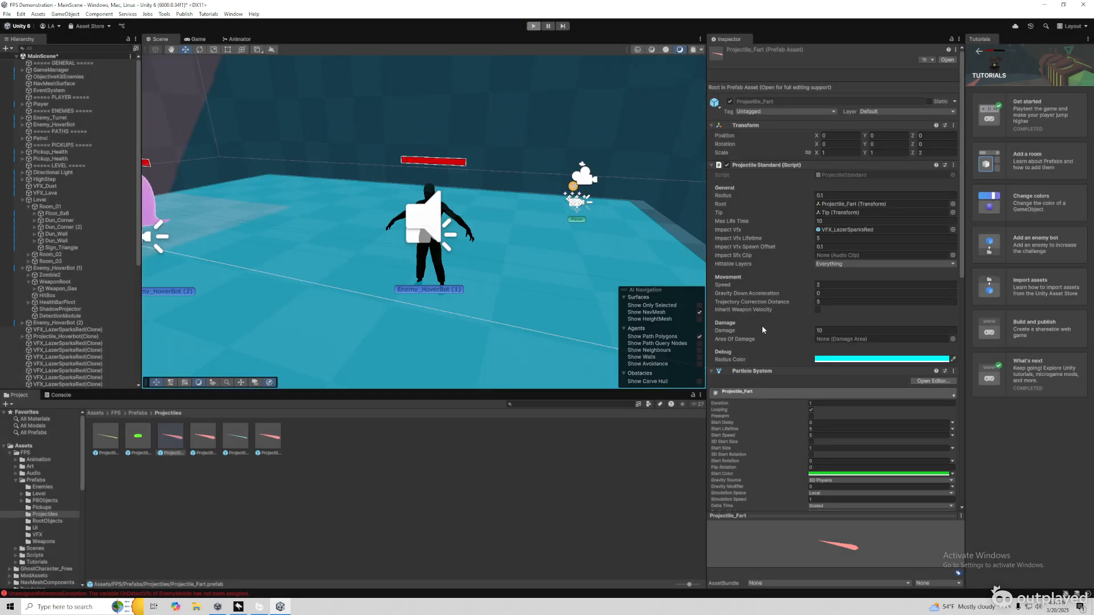
# Review Projectile_Fart's particle system settings and the console errors to find why the smoke does not show
pyautogui.scroll(-4, 812, 357)
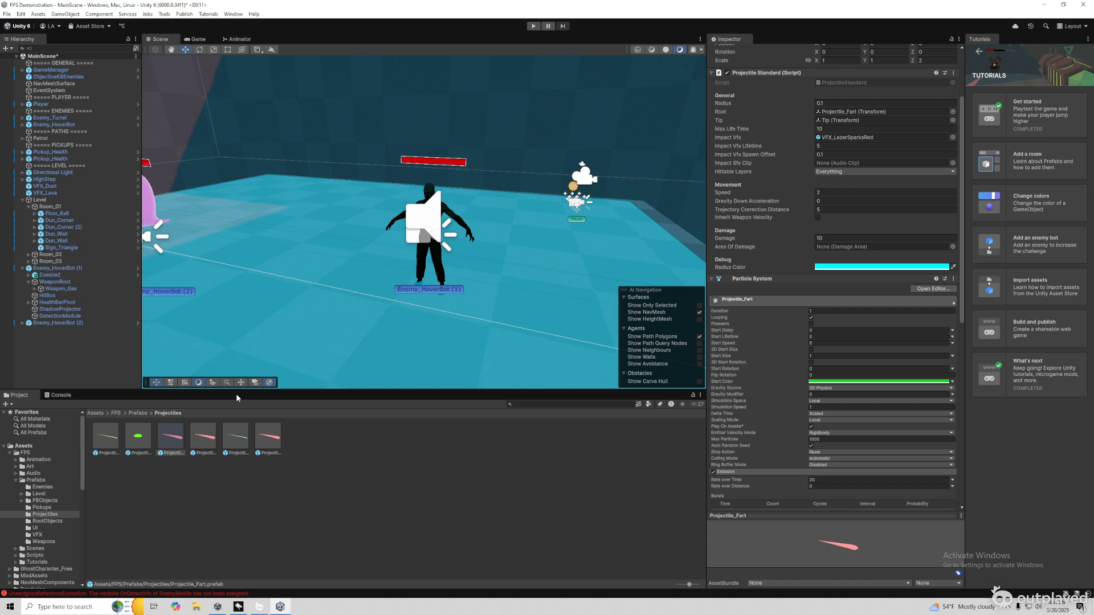
pyautogui.click(60, 395)
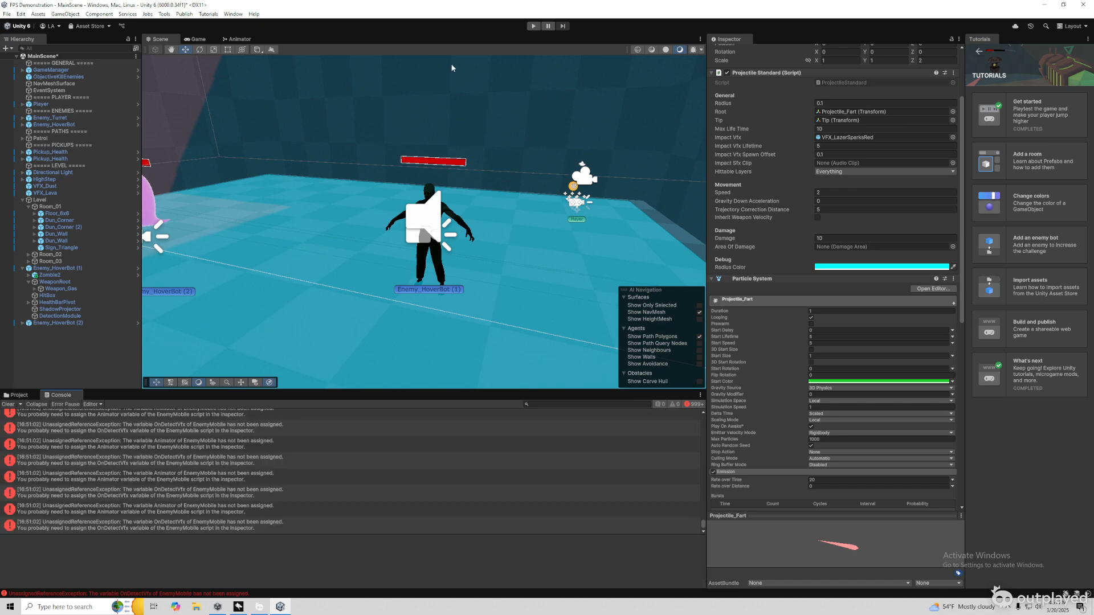
pyautogui.scroll(3, 769, 291)
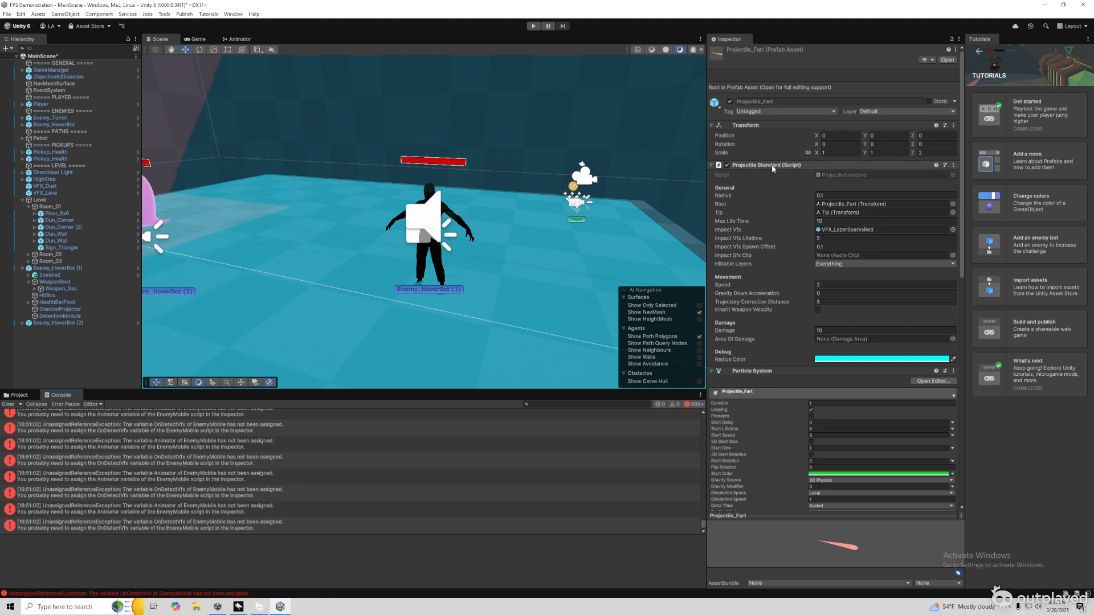
pyautogui.scroll(-15, 764, 240)
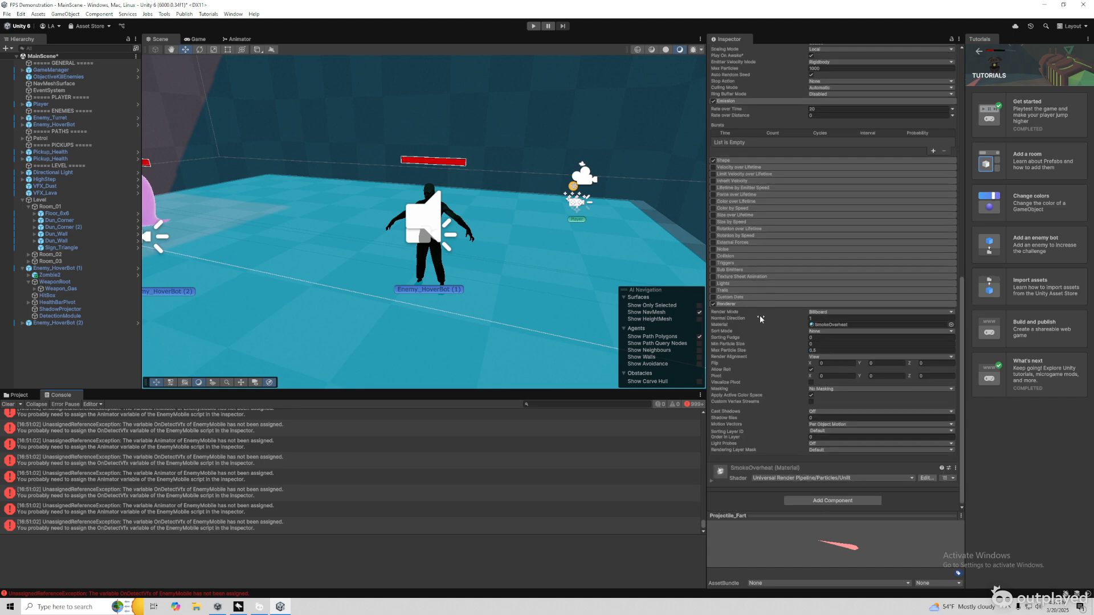
pyautogui.click(21, 395)
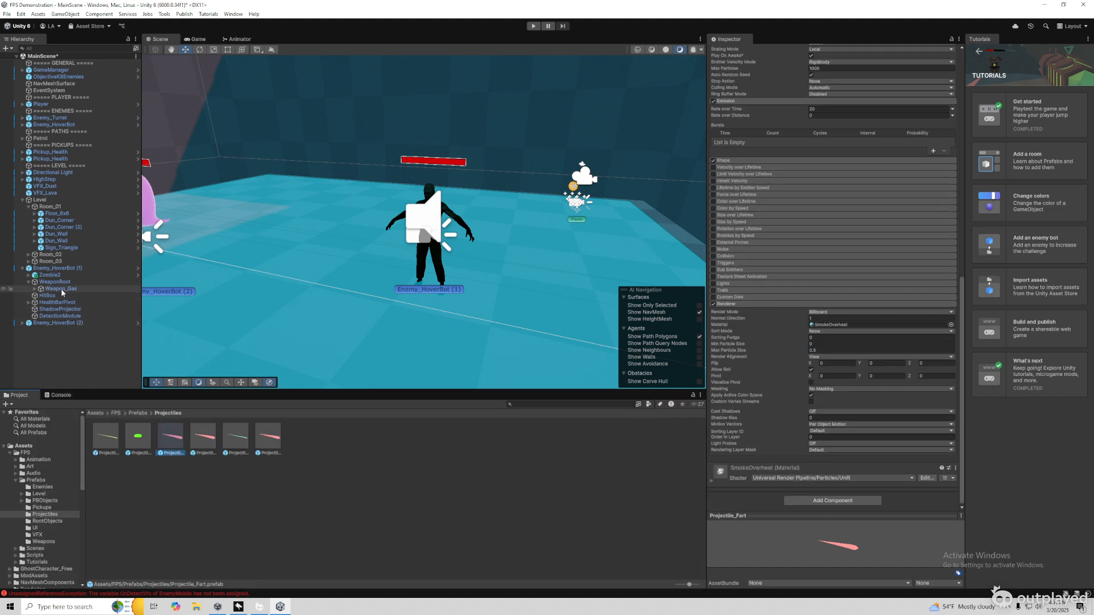
# Assign Projectile_Fart as the projectile prefab in Weapon_Gas's Weapon Controller
pyautogui.click(52, 277)
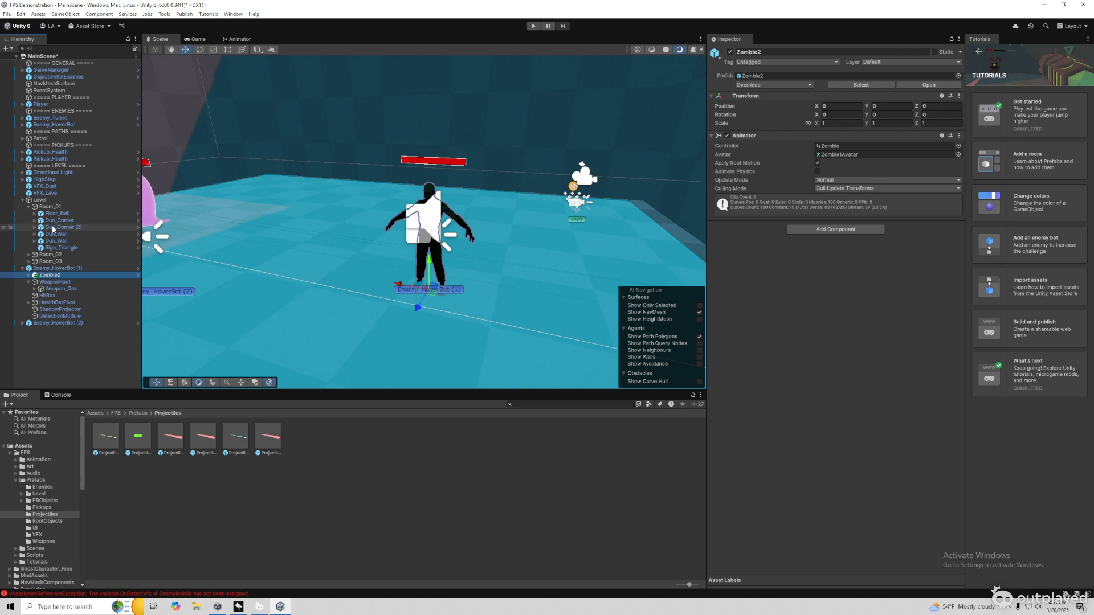
pyautogui.click(50, 283)
pyautogui.click(50, 289)
pyautogui.click(50, 282)
pyautogui.click(58, 289)
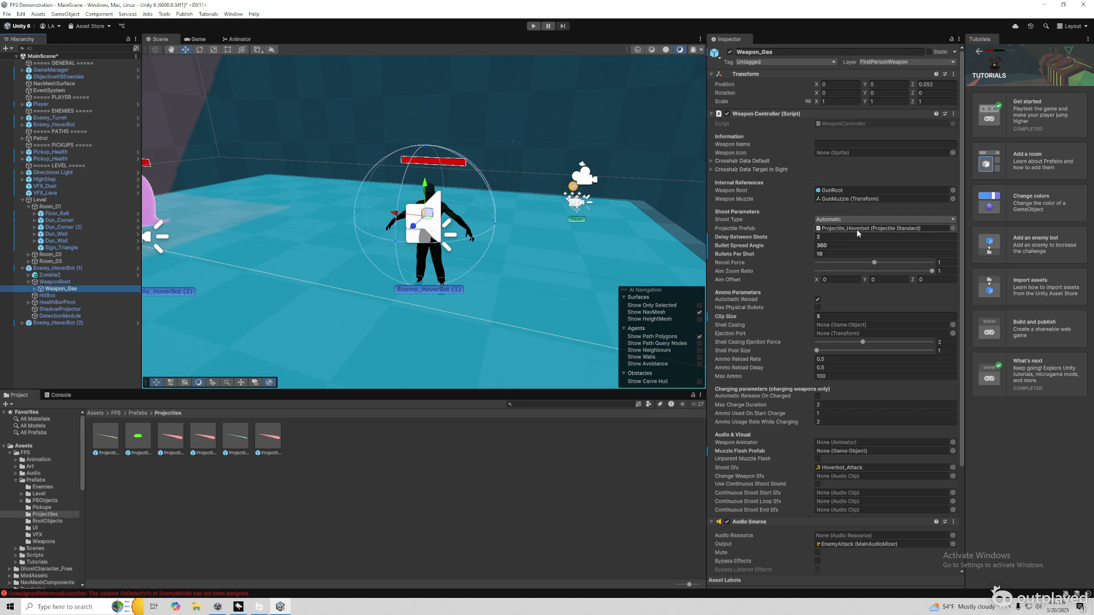
pyautogui.click(209, 444)
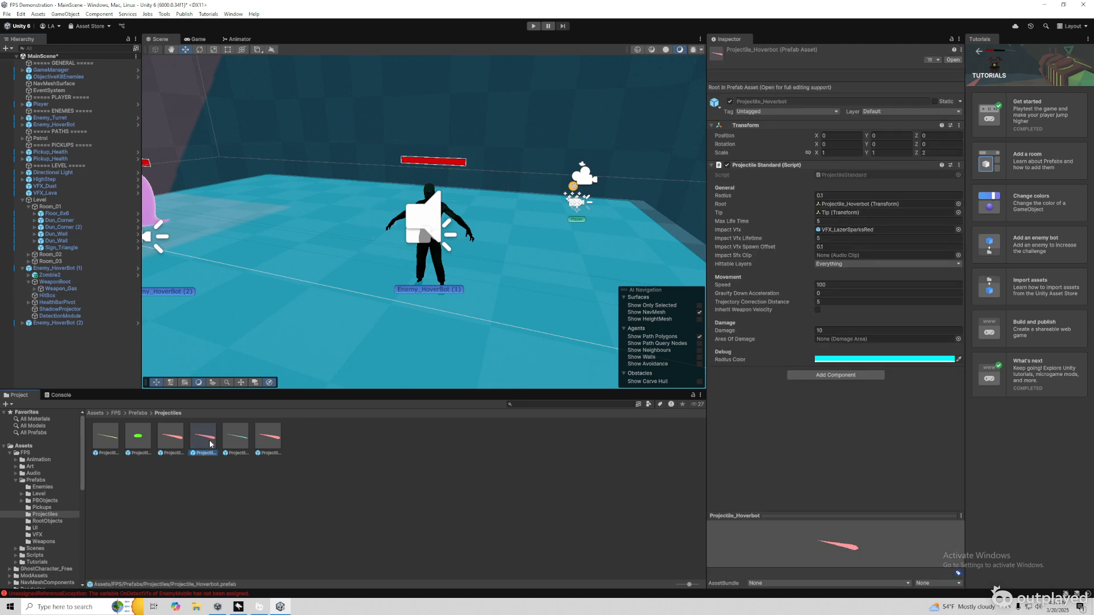
pyautogui.click(184, 441)
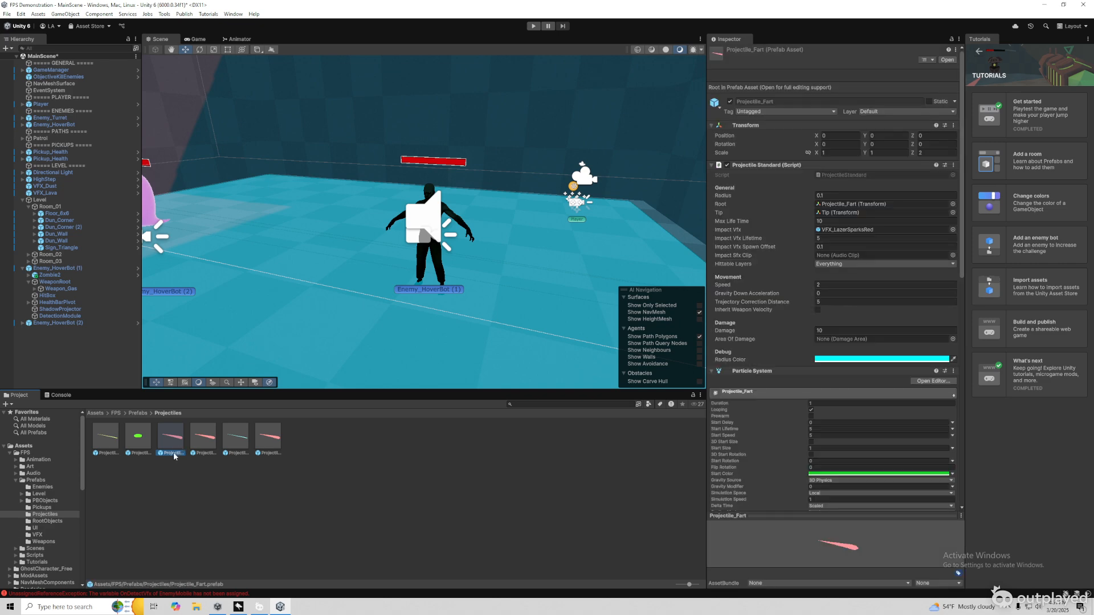
pyautogui.click(61, 288)
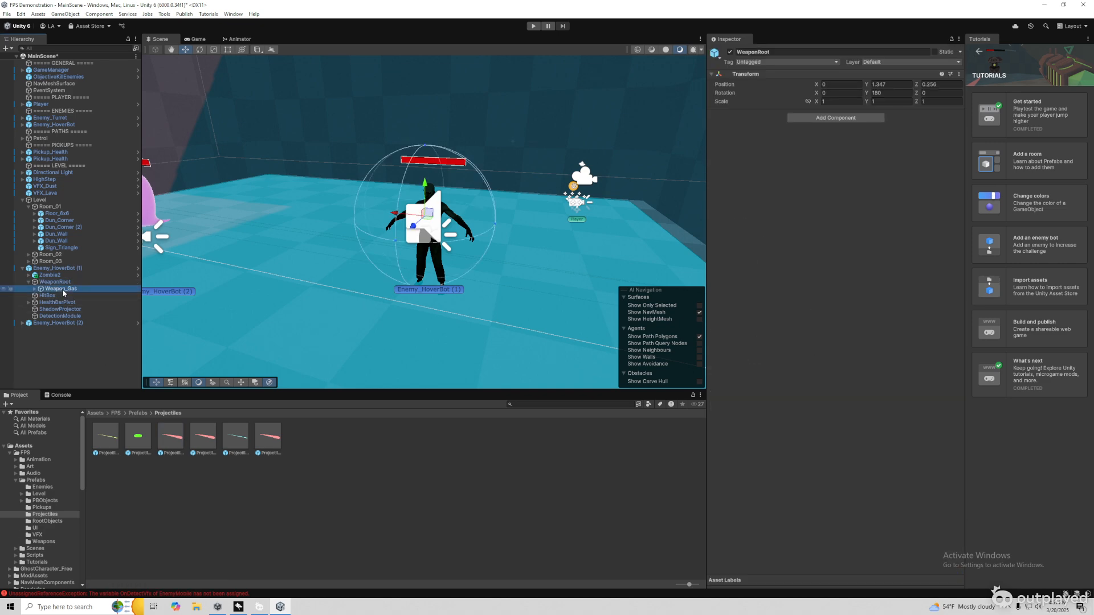
pyautogui.moveTo(853, 249); pyautogui.dragTo(843, 227)
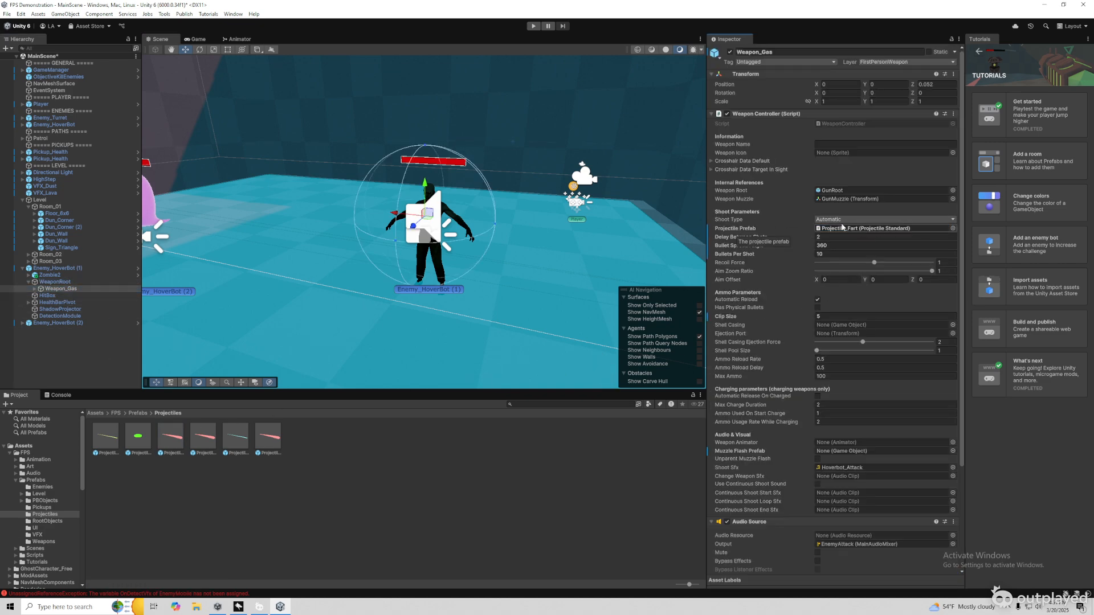
# Playtest the zombie's attack with the newly assigned projectile, and stop the game
pyautogui.click(533, 26)
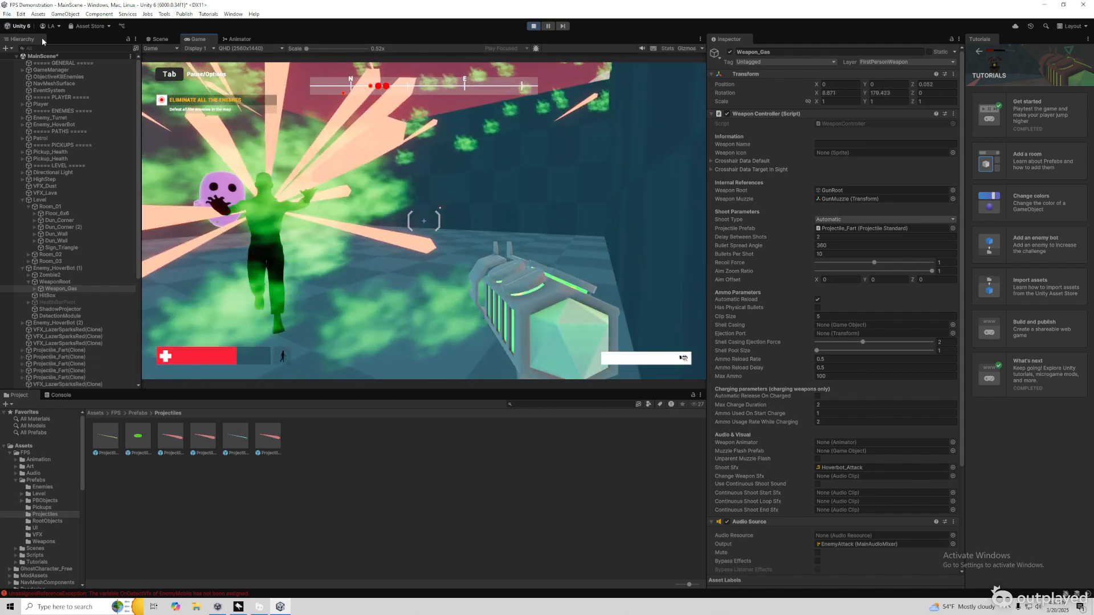
pyautogui.press('super')
pyautogui.click(533, 26)
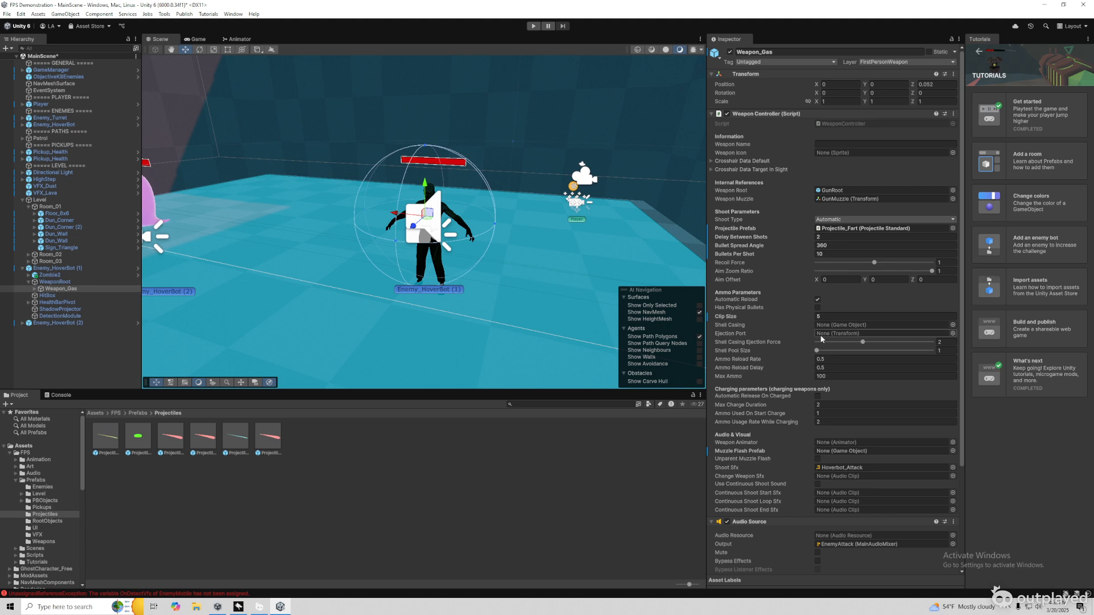
# Set the start speed of Projectile_Fart's particle system to 0.1
pyautogui.click(171, 442)
pyautogui.scroll(-10, 800, 342)
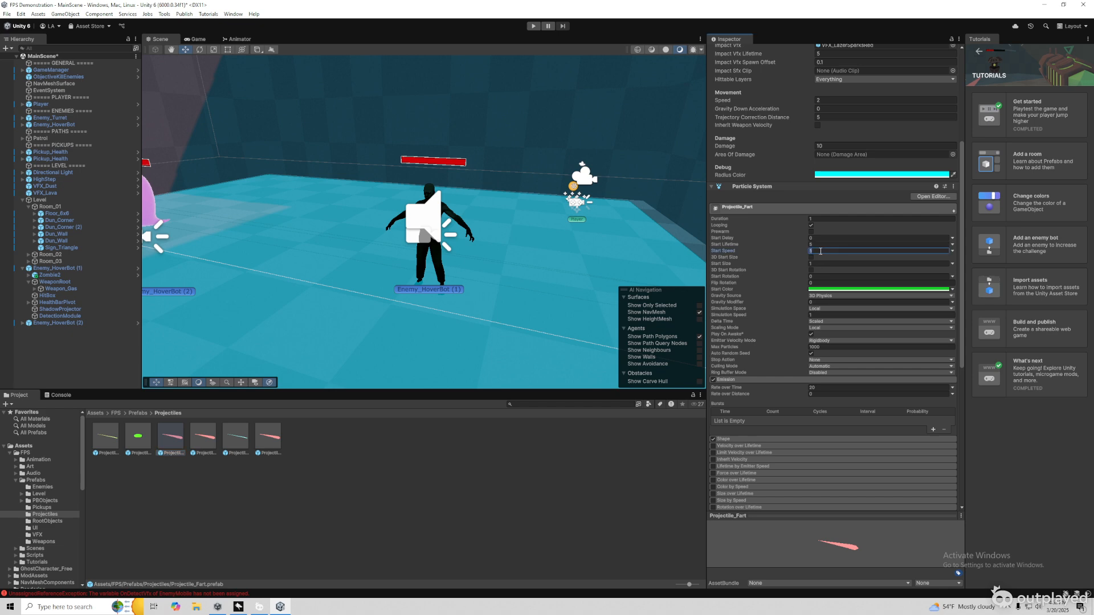
pyautogui.scroll(8, 815, 276)
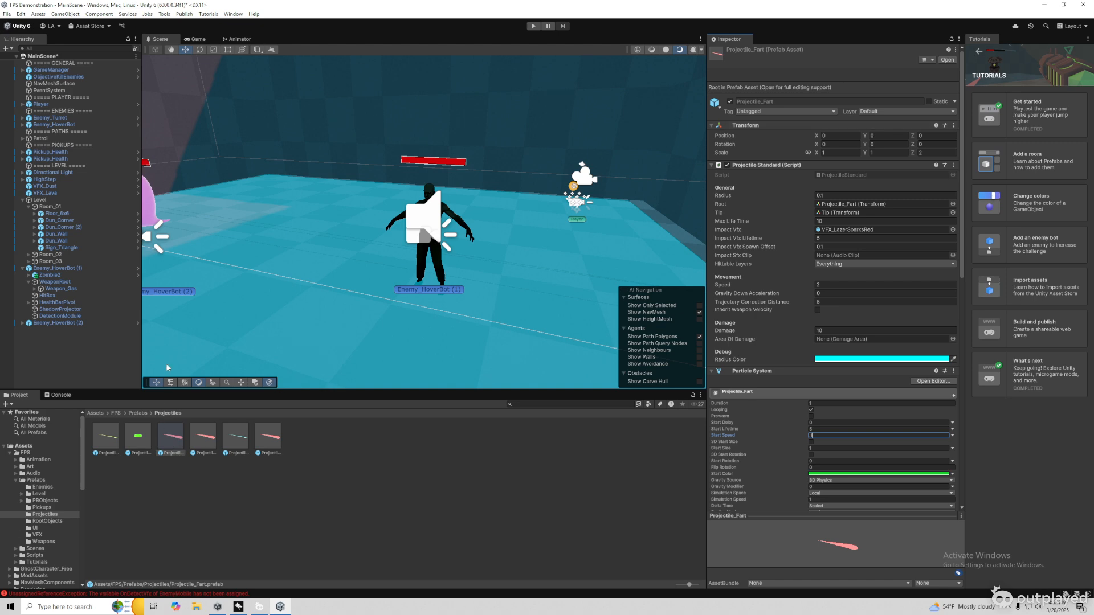
# Open the Projectile_Fart prefab for editing, view the projectile side-on and select its Mesh_Projectile object
pyautogui.doubleClick(172, 443)
pyautogui.click(57, 73)
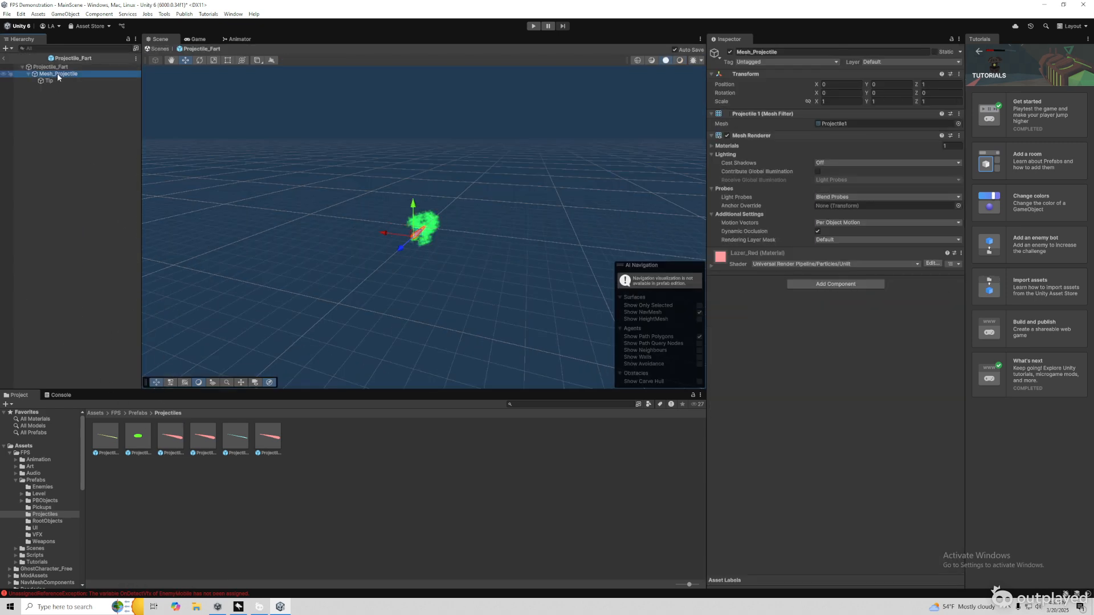
pyautogui.scroll(8, 450, 268)
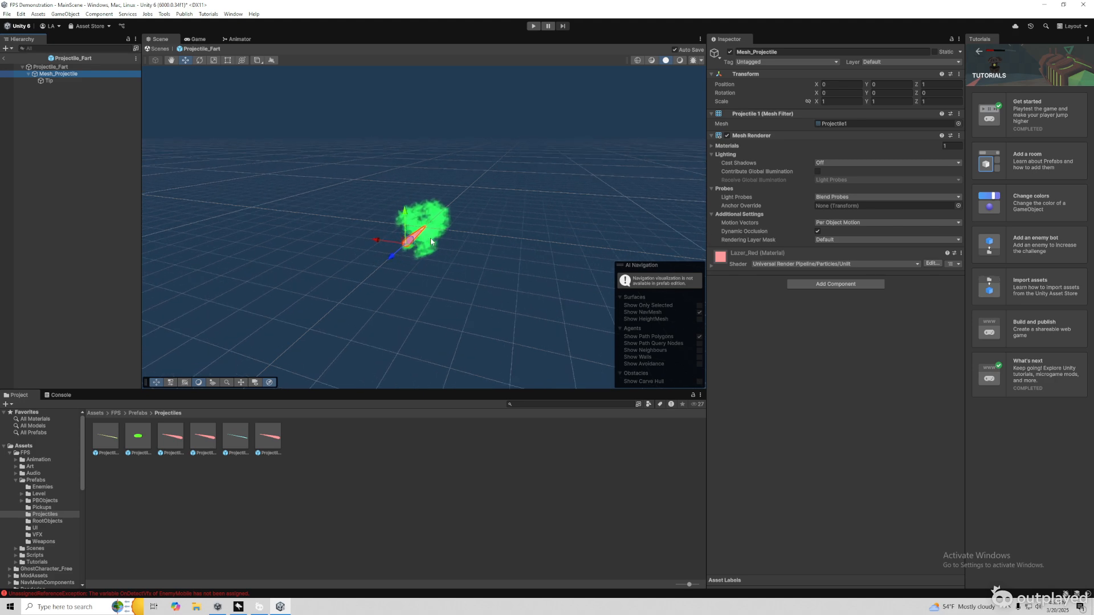
pyautogui.keyDown('alt'); pyautogui.moveTo(450, 268); pyautogui.dragTo(341, 276); pyautogui.keyUp('alt')
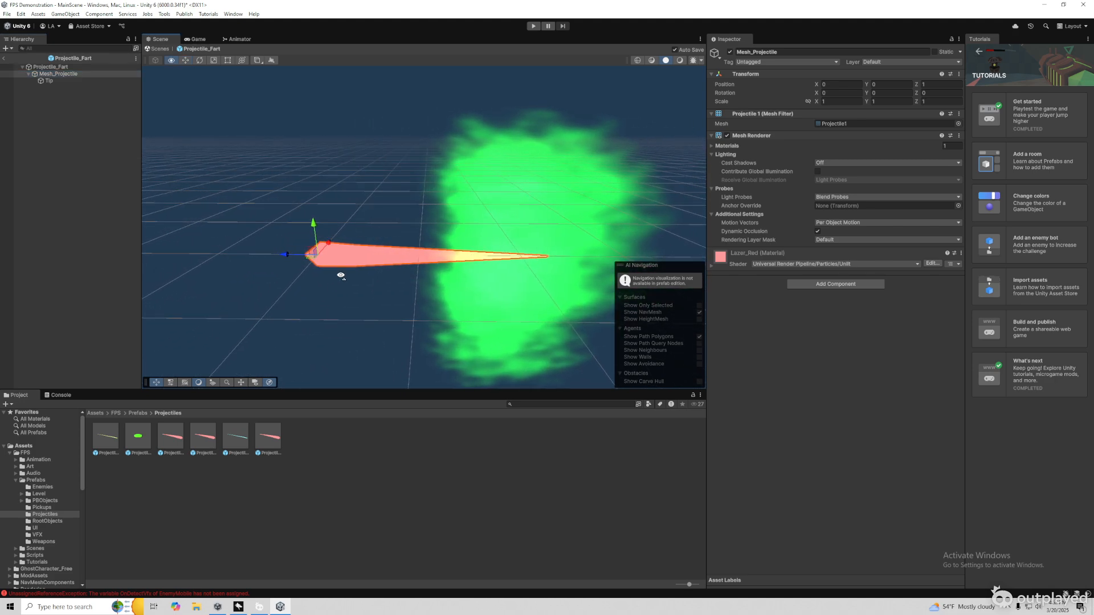
pyautogui.click(64, 81)
pyautogui.click(63, 68)
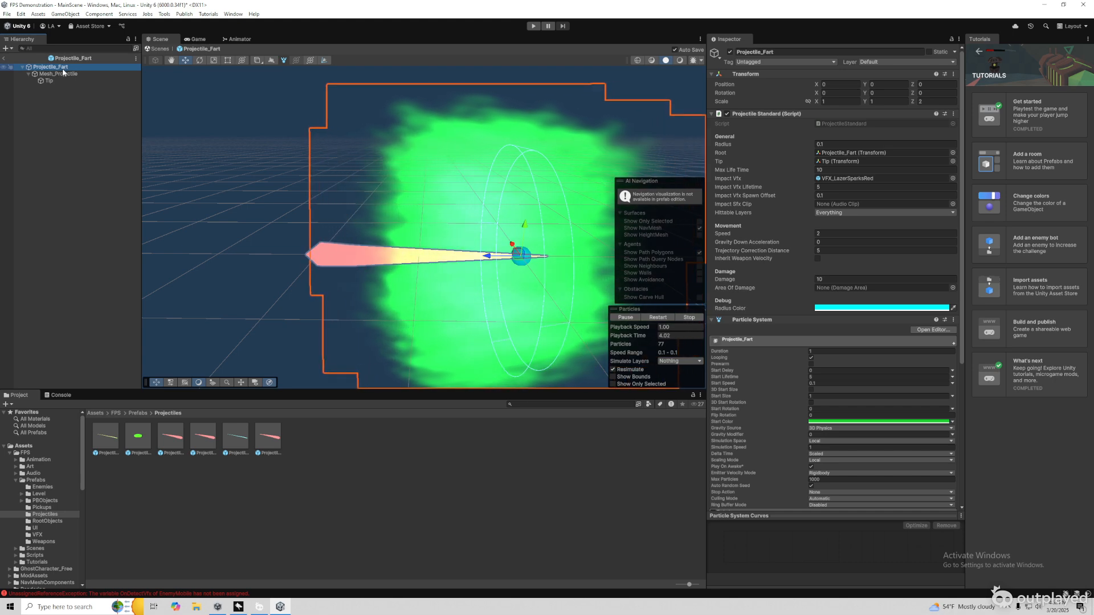
pyautogui.click(55, 81)
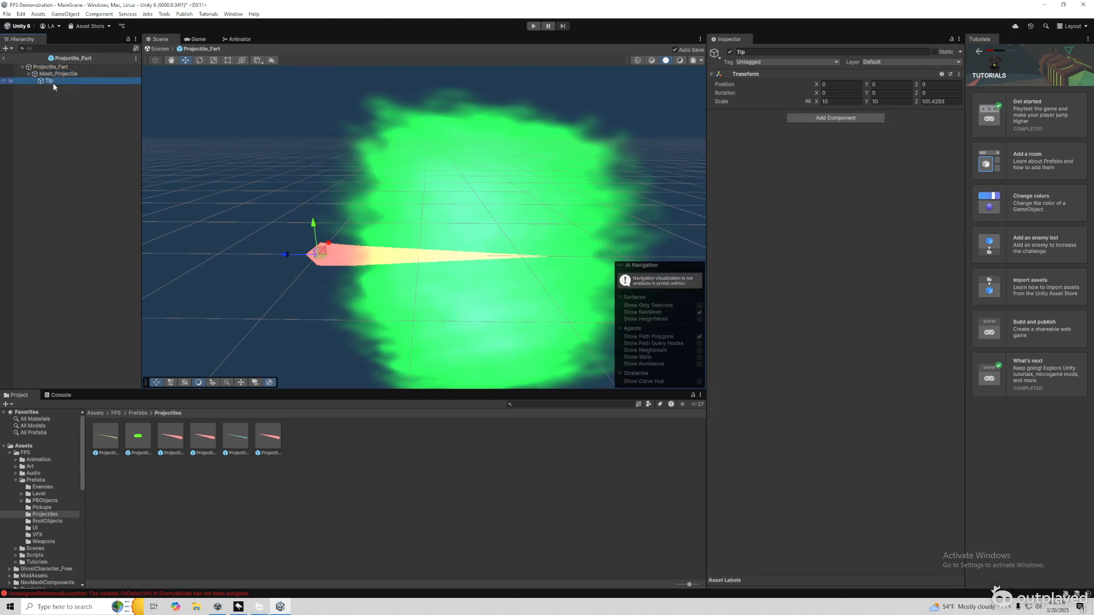
pyautogui.click(60, 75)
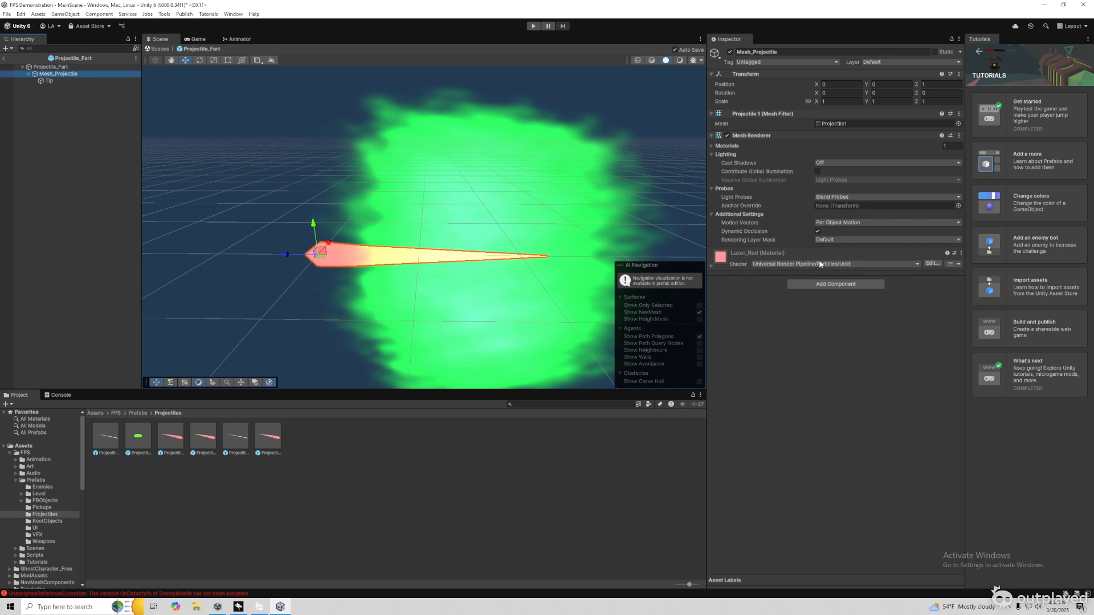
# Change the emission color of Mesh_Projectile's Lazer_Red material to a dark, low-intensity green
pyautogui.click(724, 265)
pyautogui.click(877, 366)
pyautogui.moveTo(897, 405)
pyautogui.mouseDown()
pyautogui.moveTo(908, 393)
pyautogui.moveTo(949, 439)
pyautogui.moveTo(947, 419)
pyautogui.mouseUp()
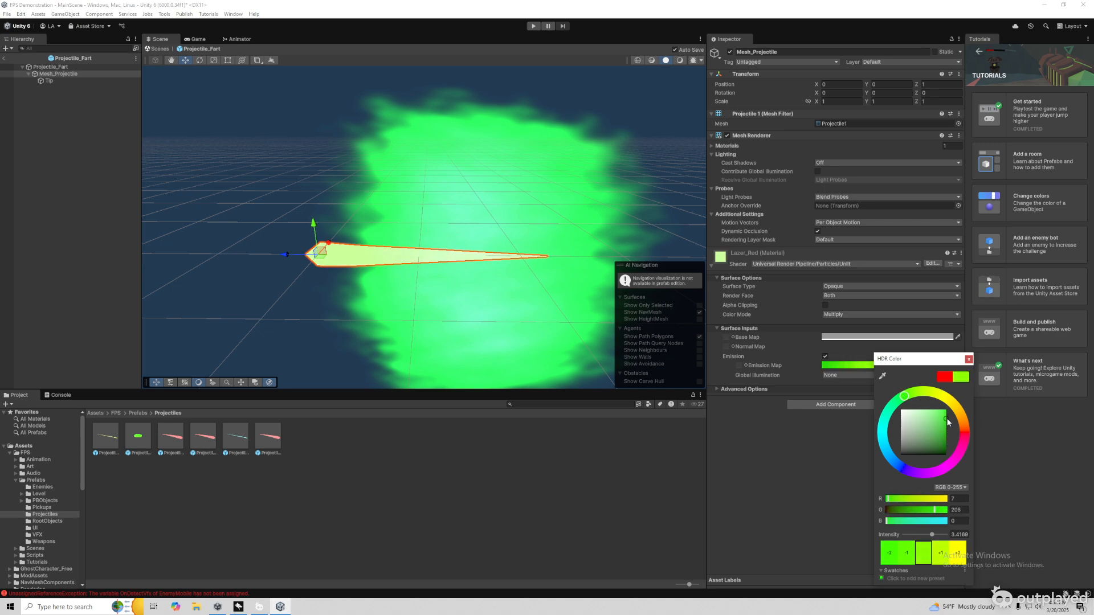
pyautogui.moveTo(935, 540)
pyautogui.mouseDown()
pyautogui.moveTo(915, 538)
pyautogui.moveTo(950, 537)
pyautogui.mouseUp()
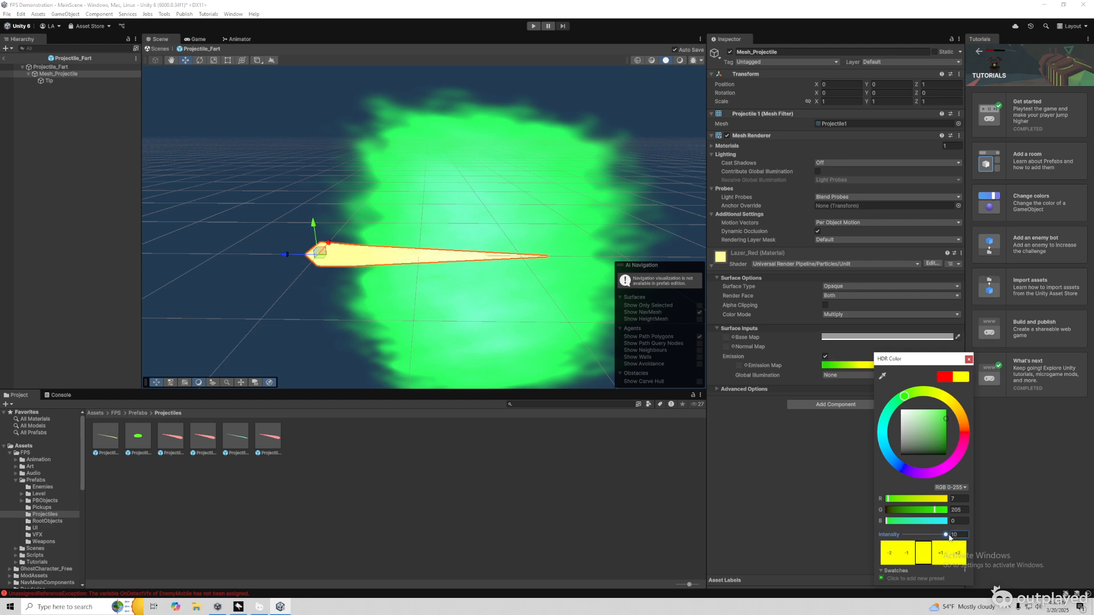
pyautogui.moveTo(947, 442); pyautogui.dragTo(947, 418)
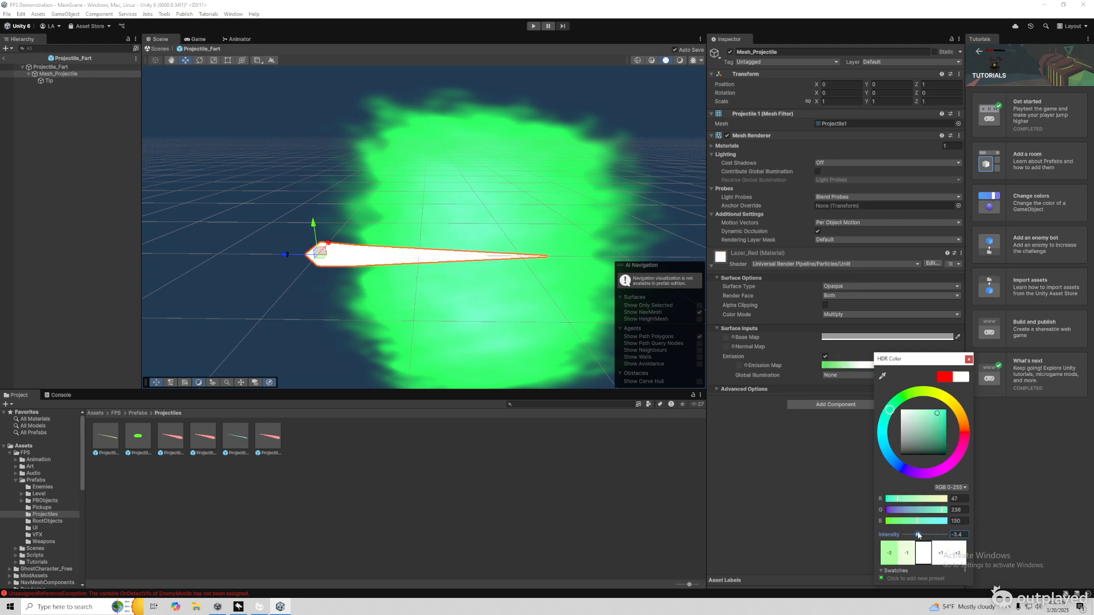
pyautogui.moveTo(908, 391); pyautogui.dragTo(940, 426)
# Set the Lazer_Red material's base map color to dark green 0F6803 with alpha 10
pyautogui.click(841, 337)
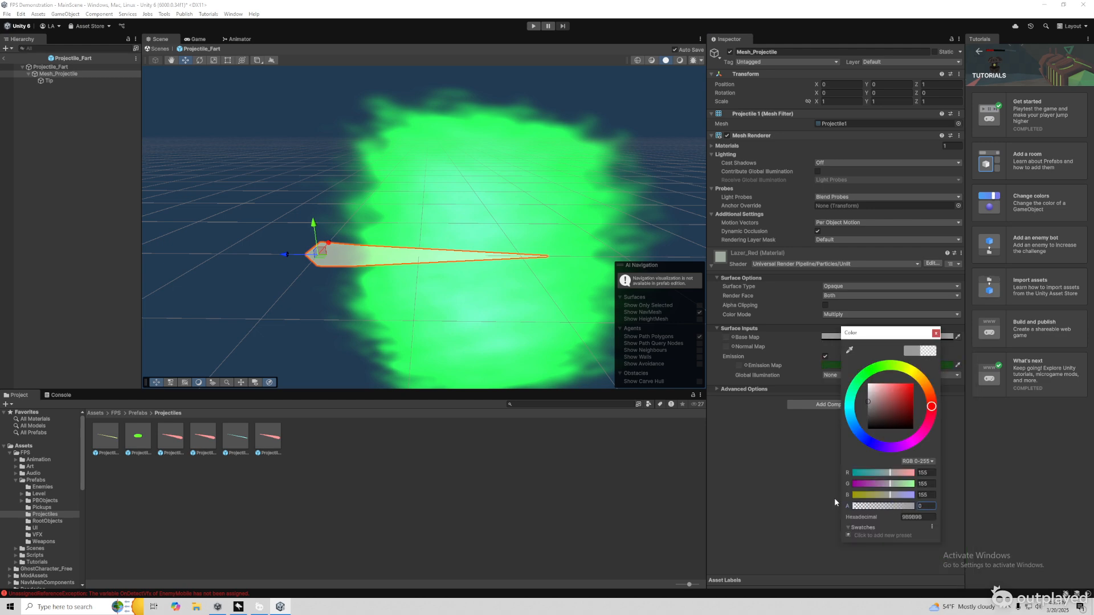
pyautogui.moveTo(875, 410)
pyautogui.mouseDown()
pyautogui.moveTo(899, 398)
pyautogui.moveTo(883, 388)
pyautogui.moveTo(903, 393)
pyautogui.moveTo(913, 413)
pyautogui.mouseUp()
pyautogui.click(875, 369)
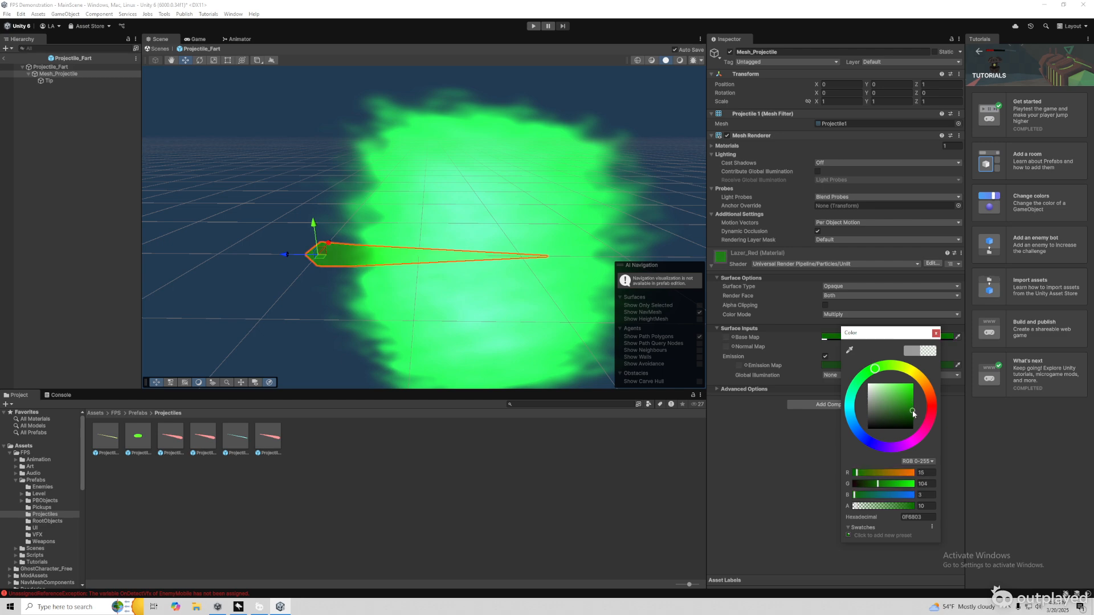
pyautogui.click(761, 455)
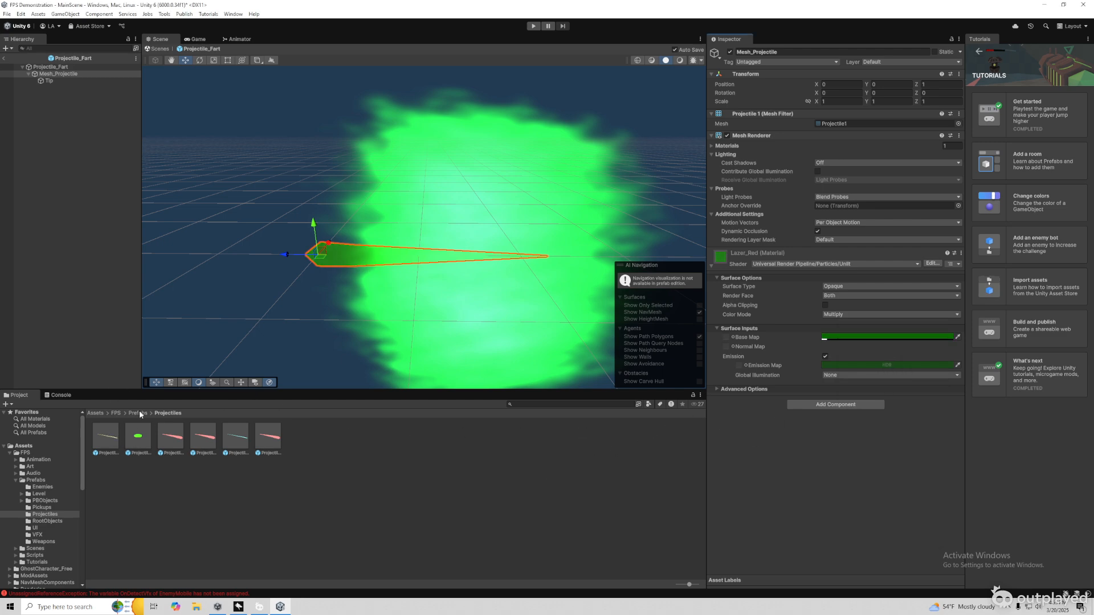
# Check the Projectile_Fart smoke cloud, then playtest the game to see how the enemy's green gas projectiles look and travel
pyautogui.click(62, 67)
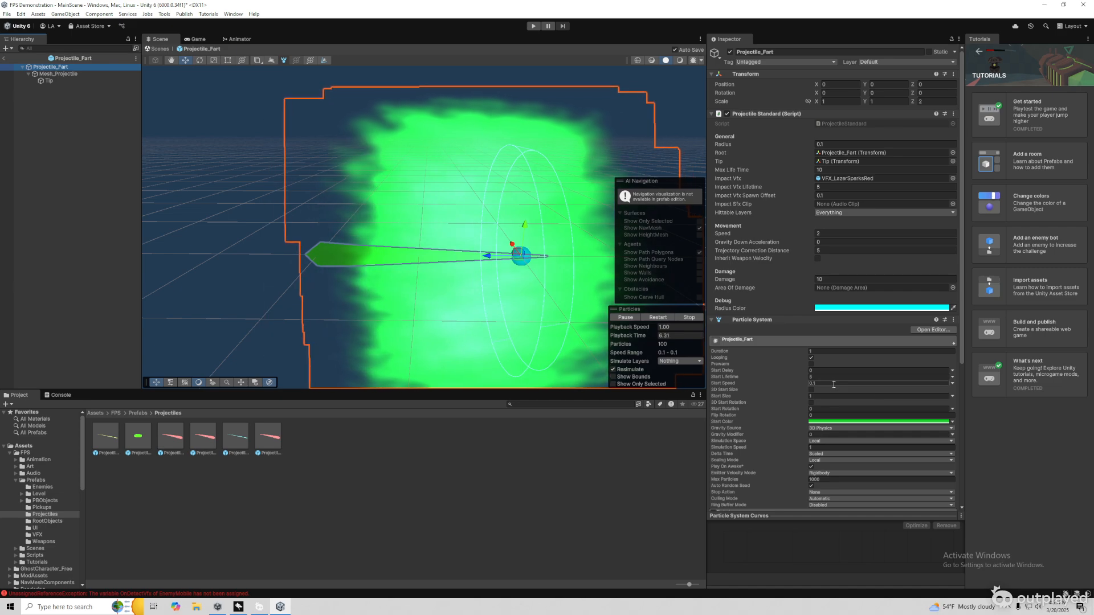
pyautogui.moveTo(362, 303)
pyautogui.keyDown('alt'); pyautogui.mouseDown()
pyautogui.moveTo(570, 309)
pyautogui.moveTo(375, 293)
pyautogui.mouseUp(); pyautogui.keyUp('alt')
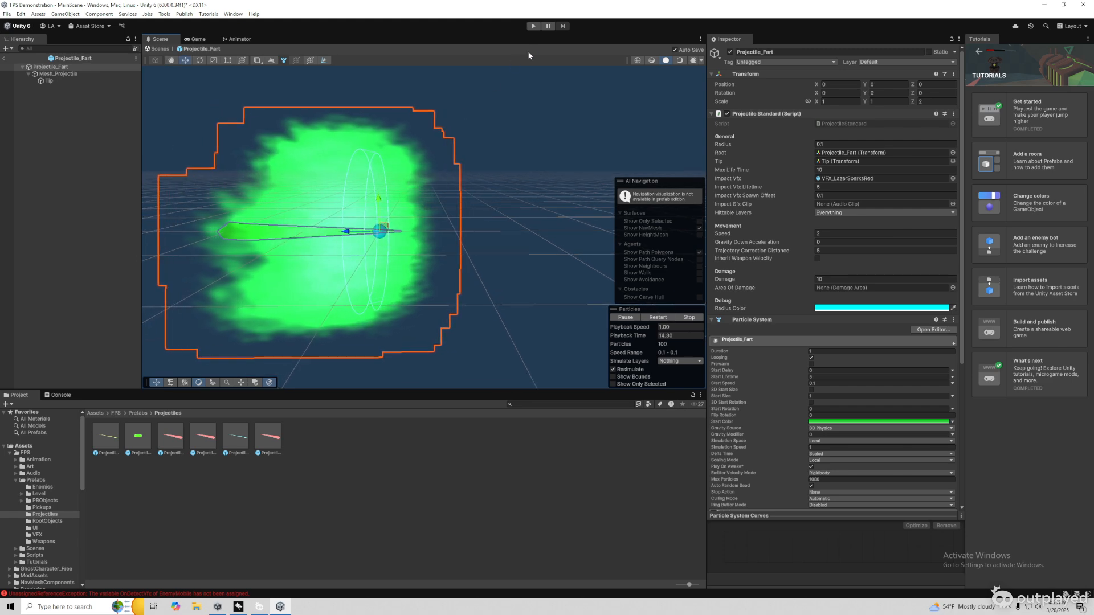
pyautogui.click(533, 26)
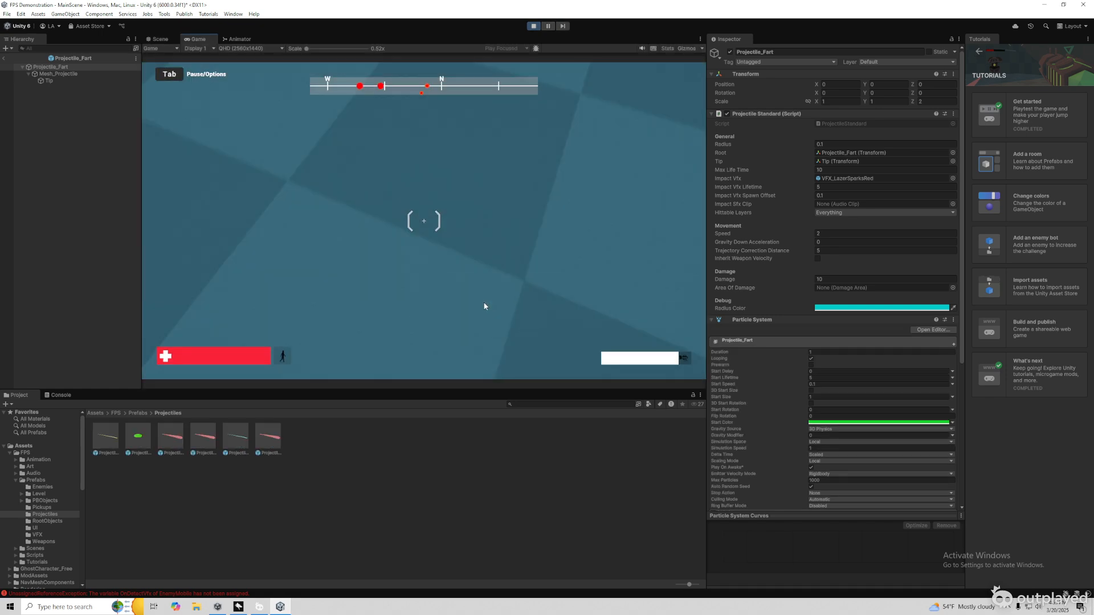
pyautogui.press('d')
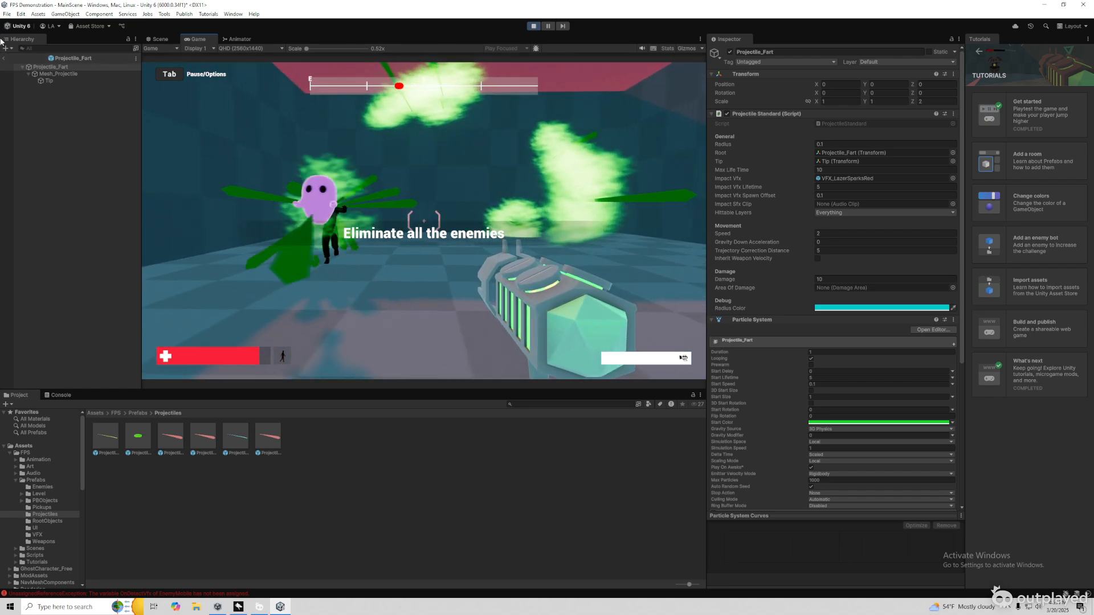
pyautogui.press('d')
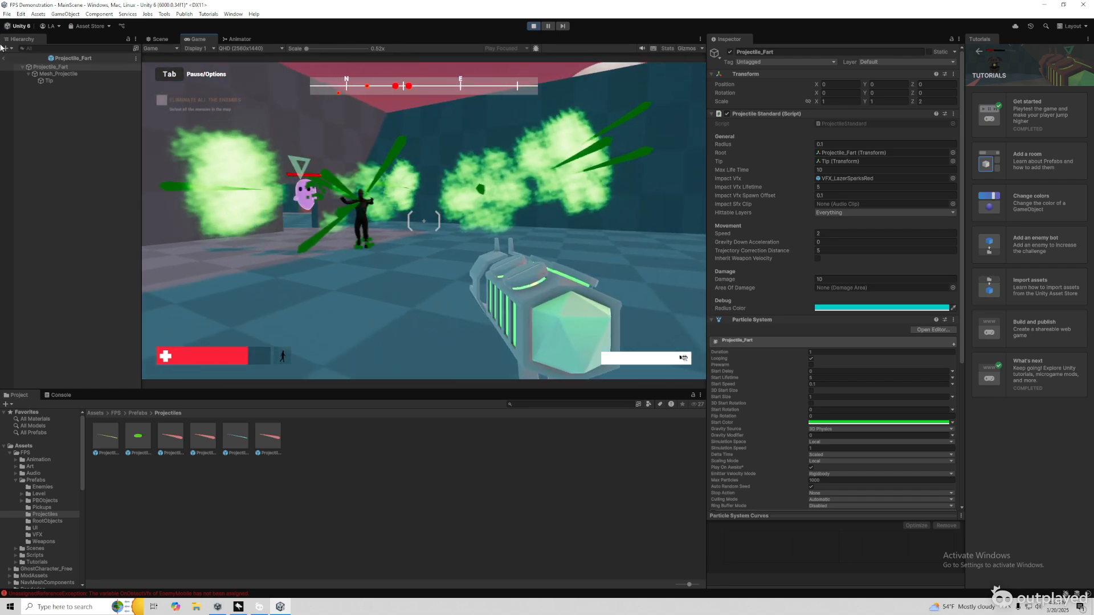
pyautogui.press('d')
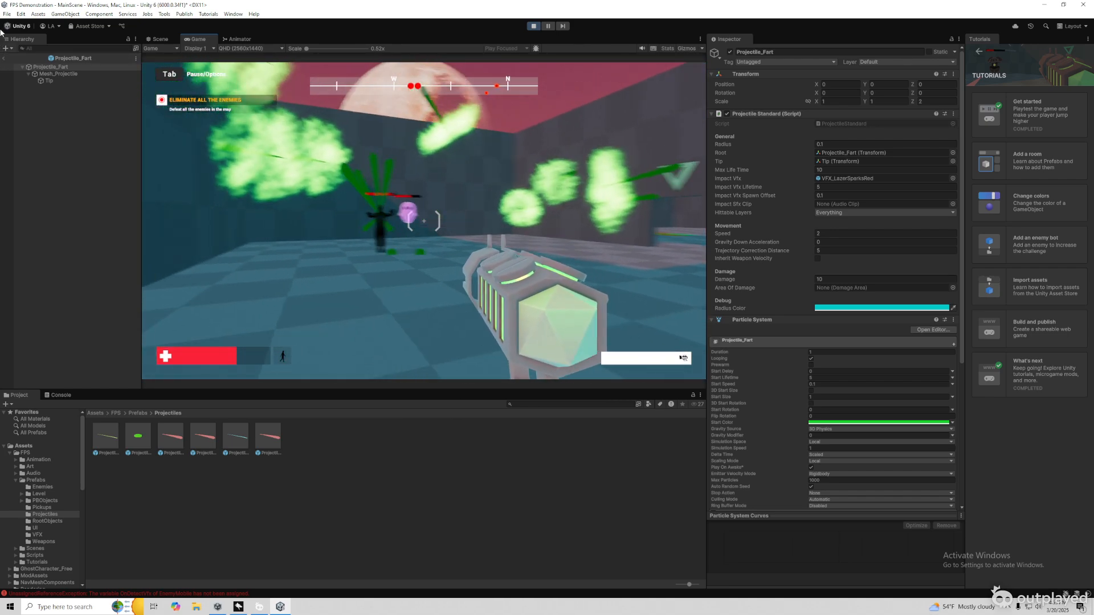
pyautogui.press('d')
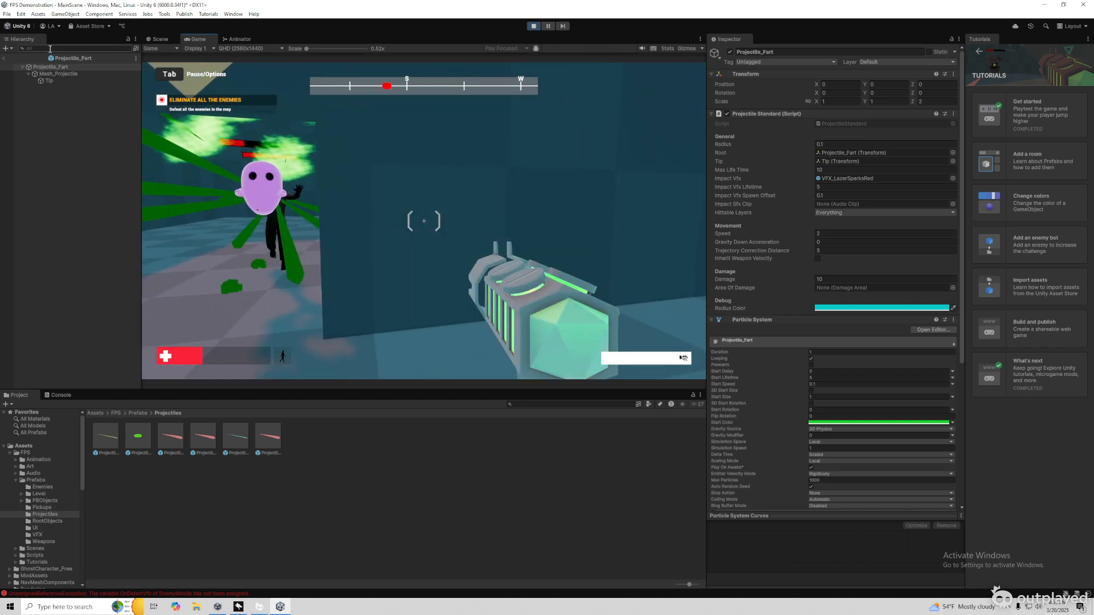
pyautogui.press('super')
pyautogui.click(533, 26)
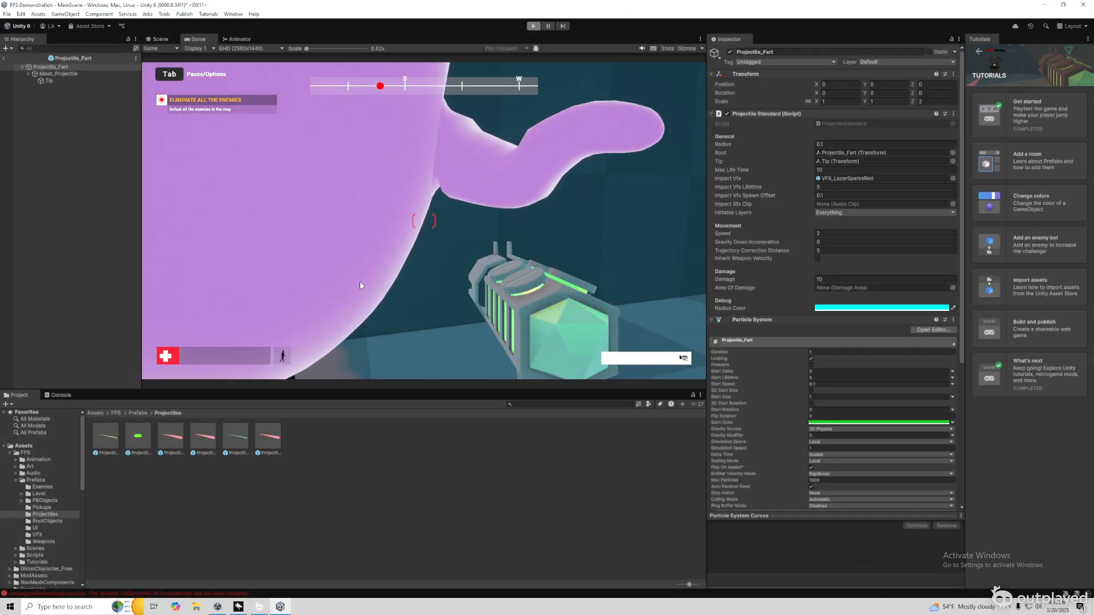
# Set the movement speed of the Projectile_Fart prefab to 0.5
pyautogui.click(169, 442)
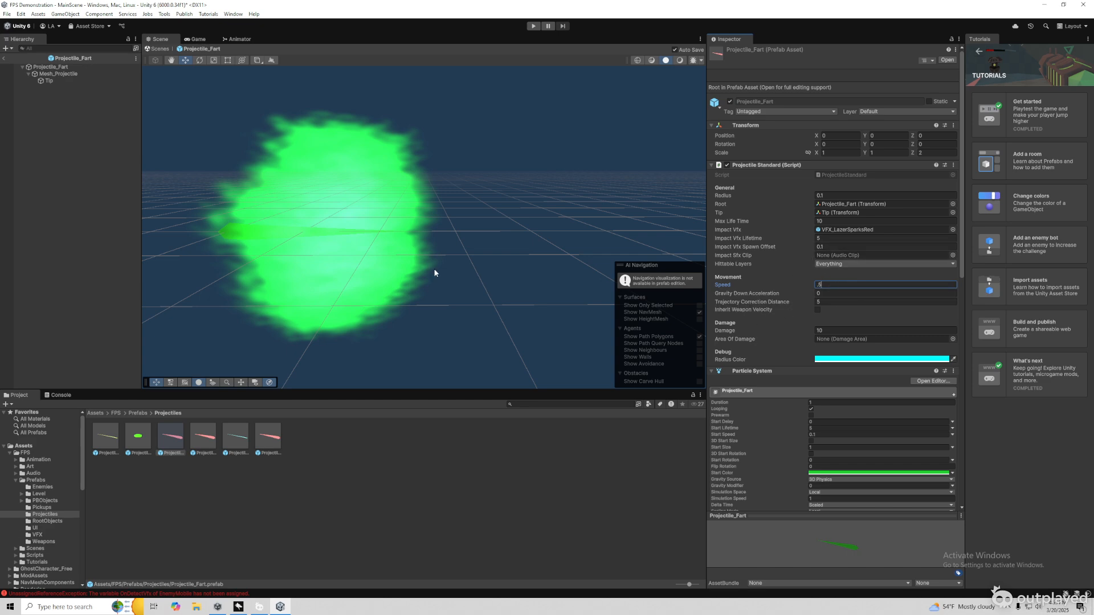
pyautogui.click(54, 76)
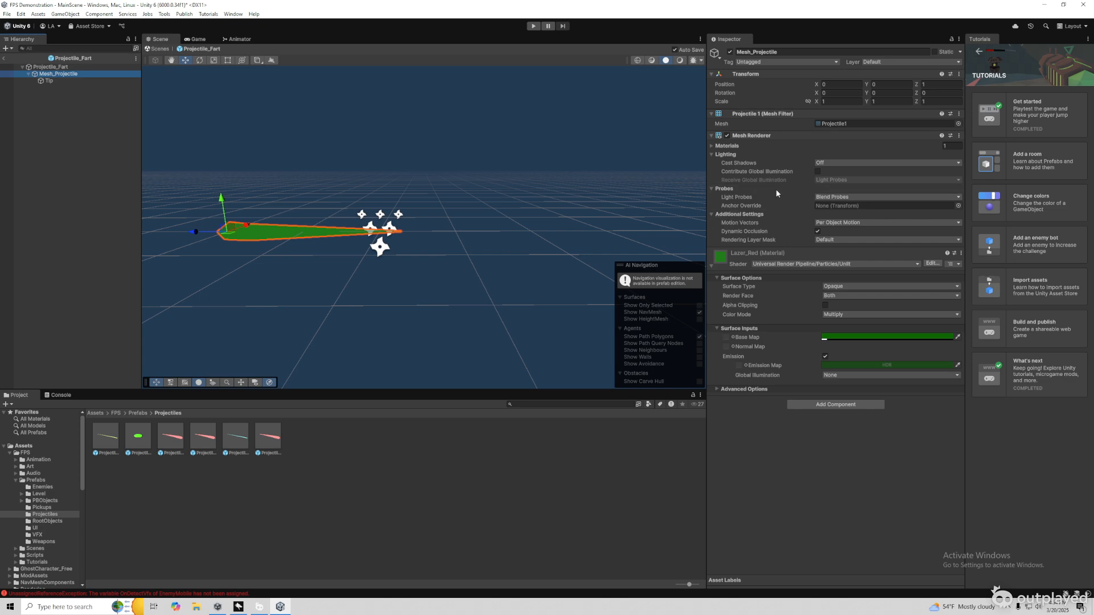
pyautogui.click(95, 66)
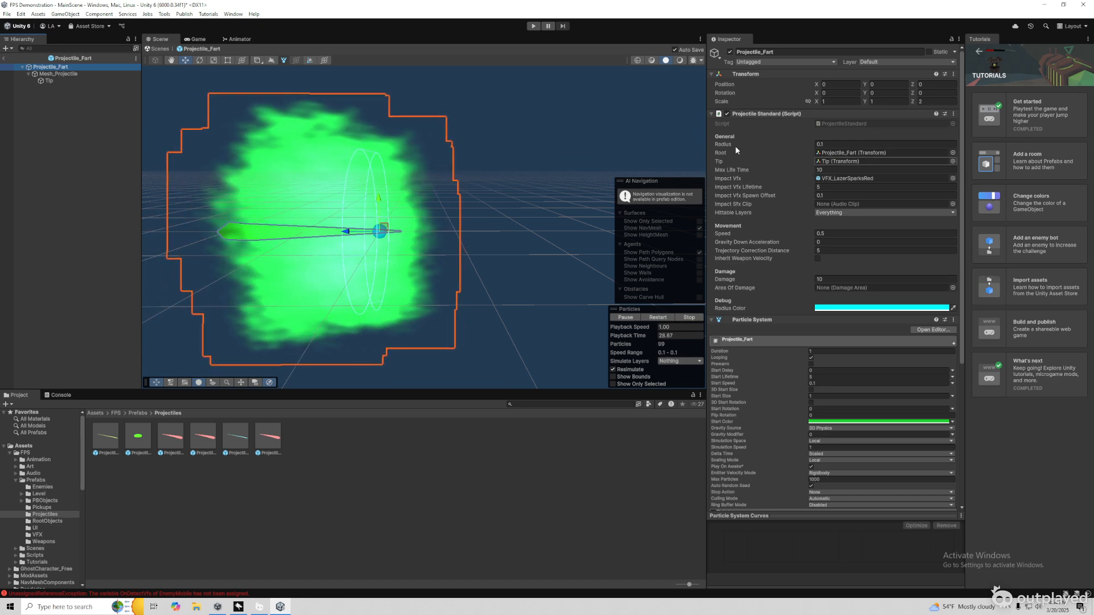
# Move the projectile's Tip object backward along its Z axis, toward the middle of the smoke cloud
pyautogui.click(64, 81)
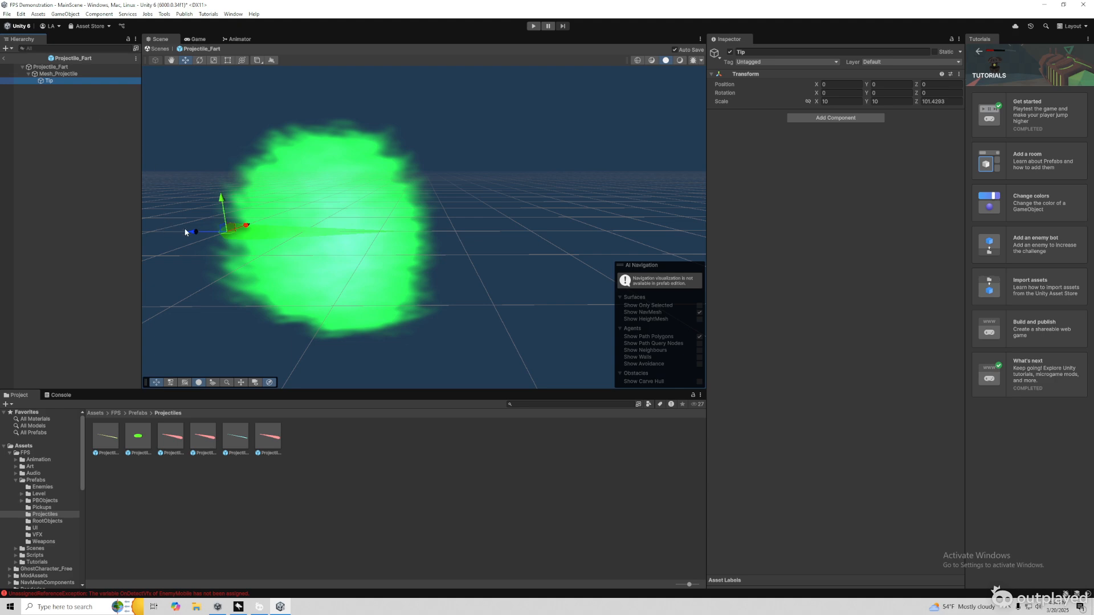
pyautogui.moveTo(262, 242); pyautogui.dragTo(290, 246)
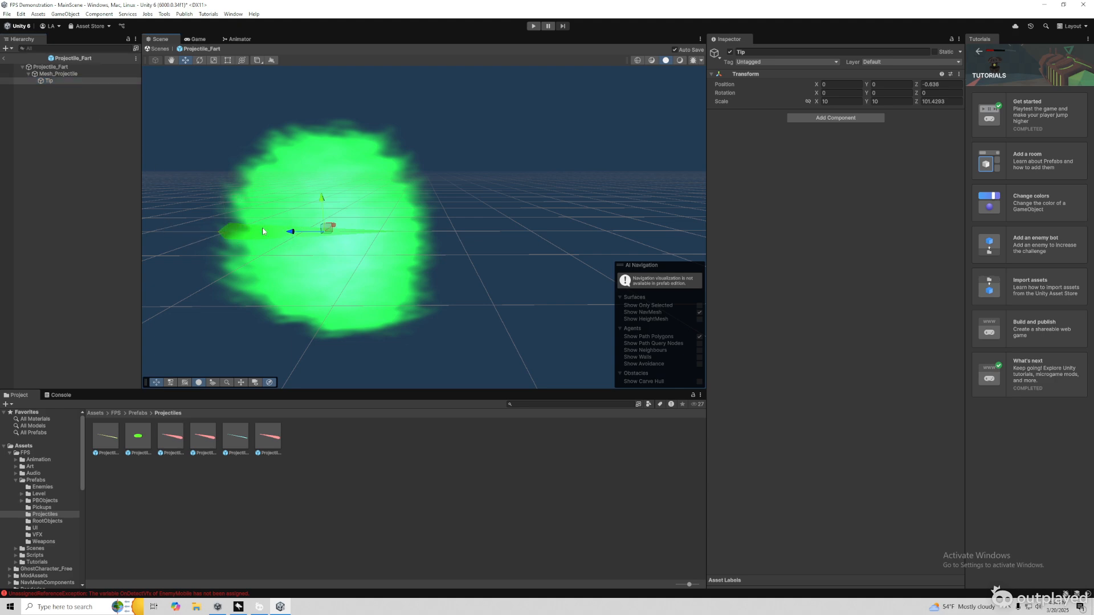
# Disable the Mesh Renderer on Mesh_Projectile and playtest the game with only the smoke showing
pyautogui.click(57, 74)
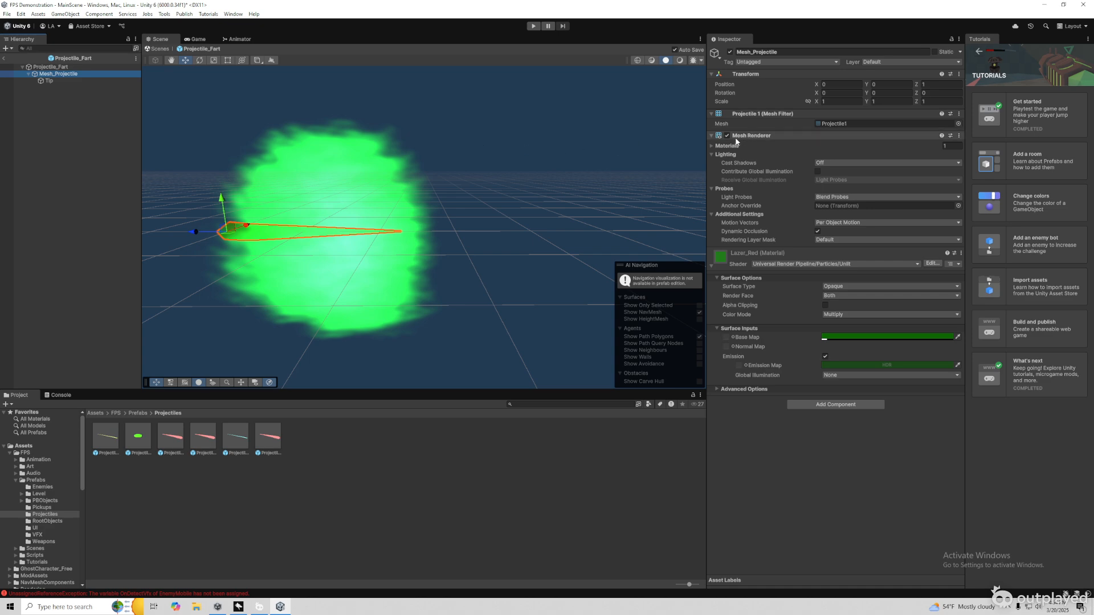
pyautogui.click(727, 136)
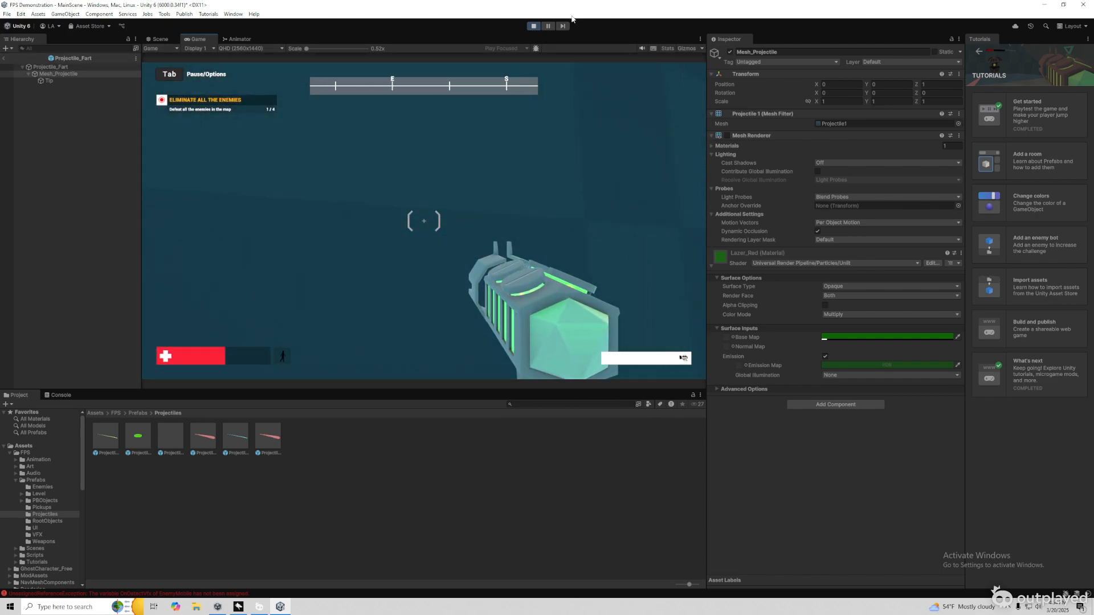
pyautogui.click(534, 26)
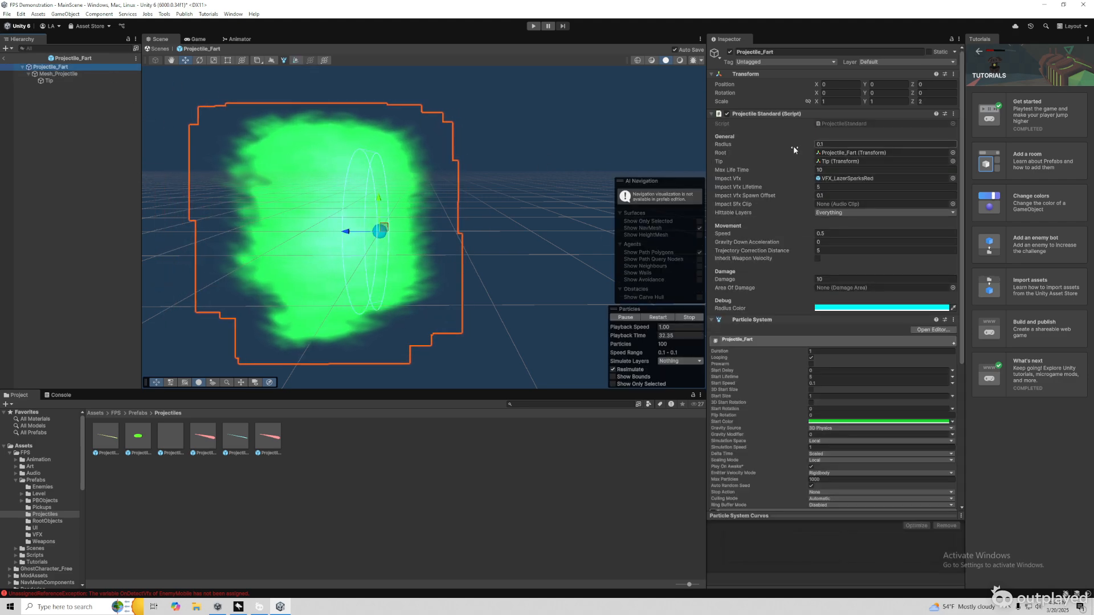
# Set Projectile_Fart's collision radius to 1 and view the collision sphere against the smoke cloud from the opposite side
pyautogui.click(829, 144)
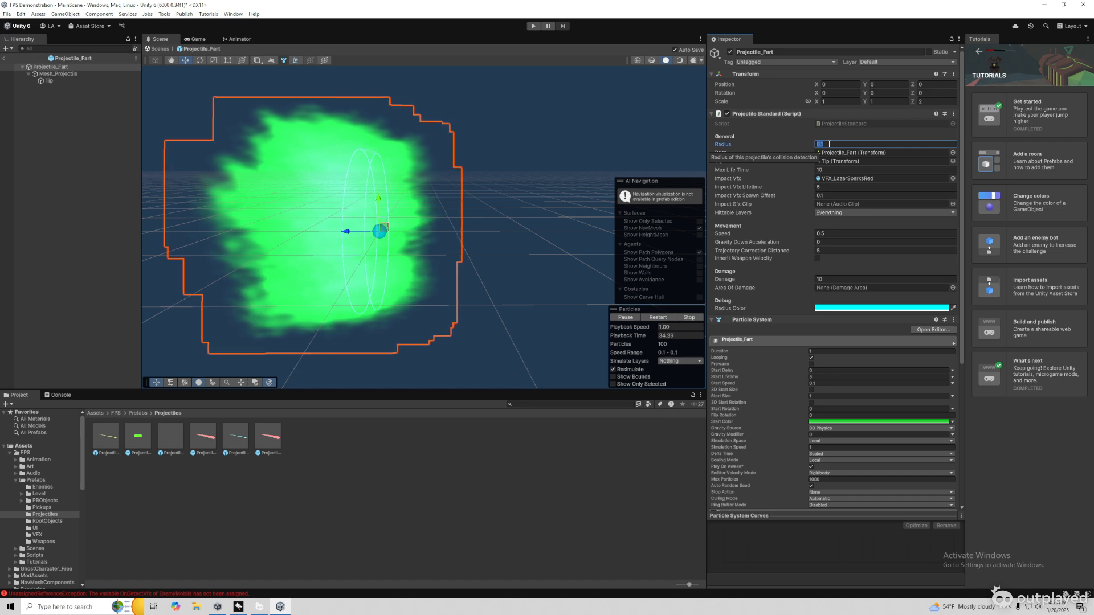
pyautogui.write('1')
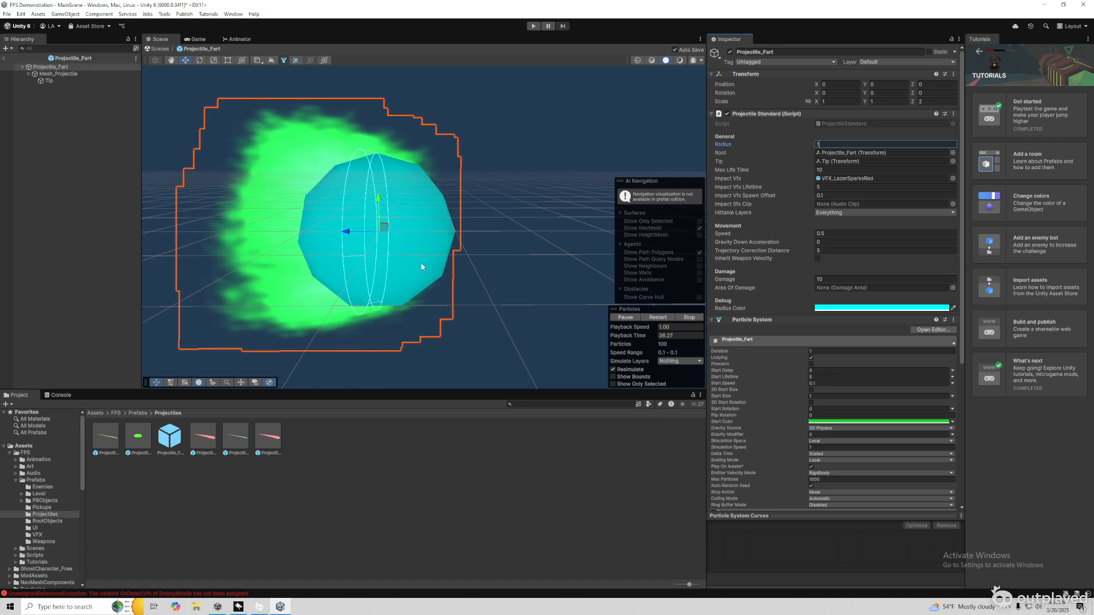
pyautogui.keyDown('alt'); pyautogui.moveTo(418, 264); pyautogui.dragTo(427, 260); pyautogui.keyUp('alt')
pyautogui.keyDown('alt'); pyautogui.moveTo(303, 260); pyautogui.dragTo(95, 254); pyautogui.keyUp('alt')
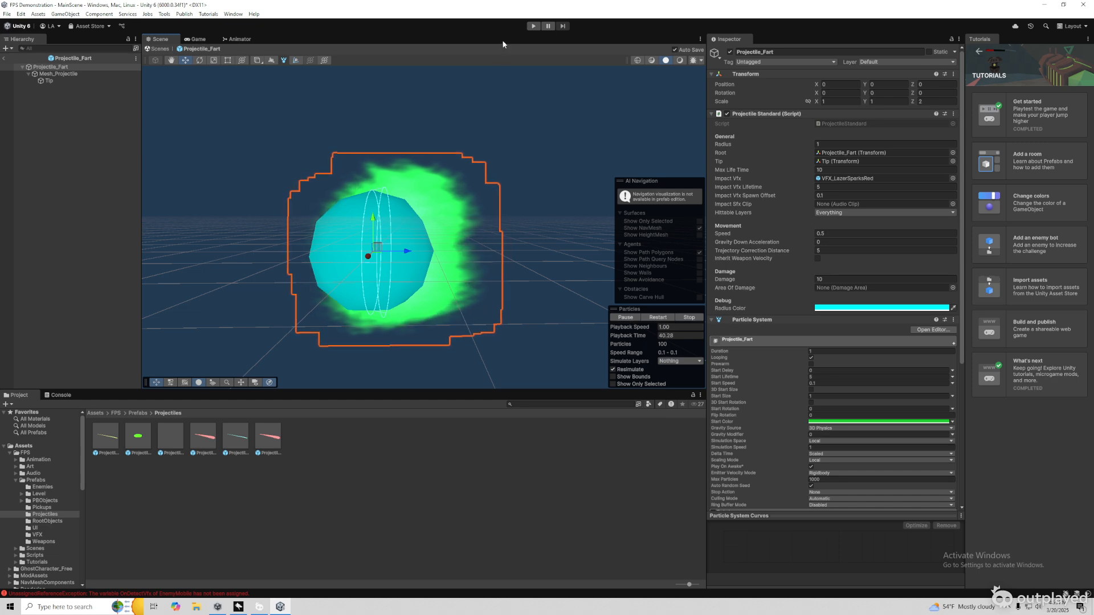
# Playtest the game with the larger gas projectile radius, then end the play session
pyautogui.click(534, 26)
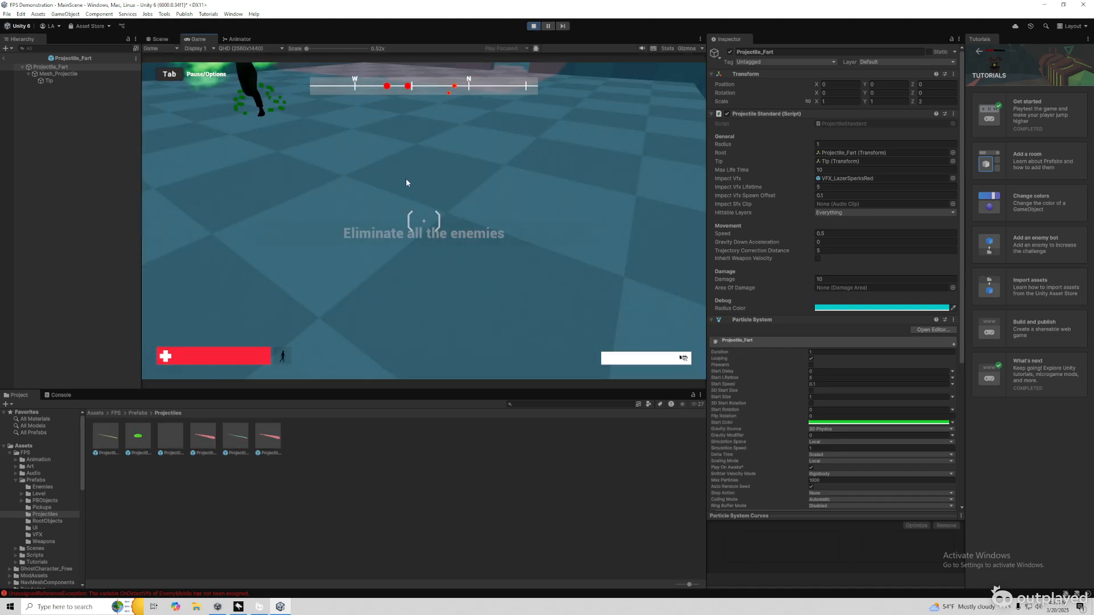
pyautogui.click(350, 83)
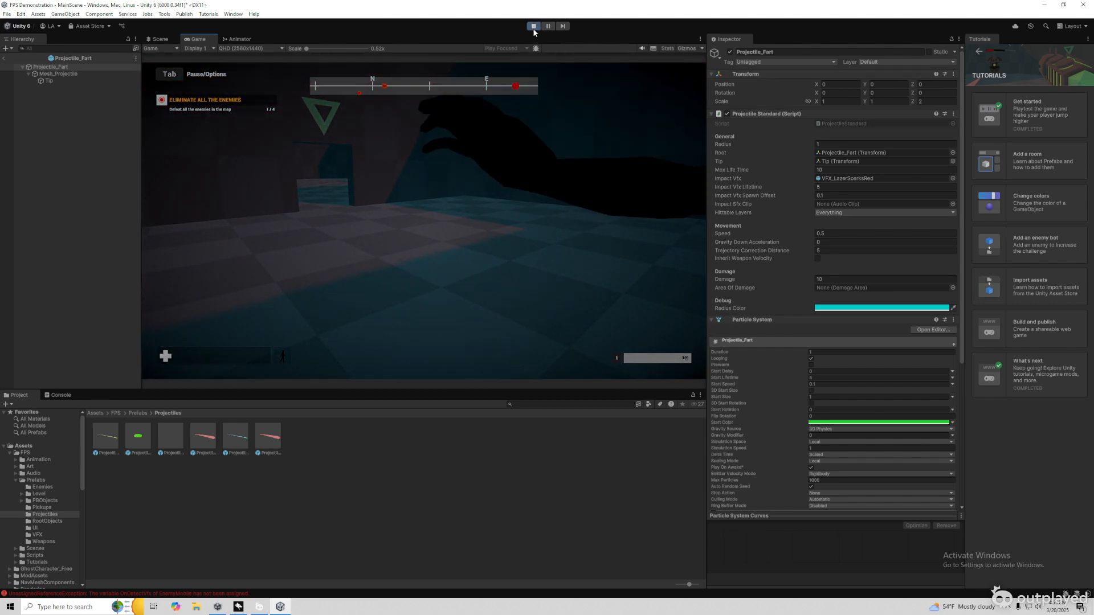
pyautogui.hotkey('ctrl', 'p')
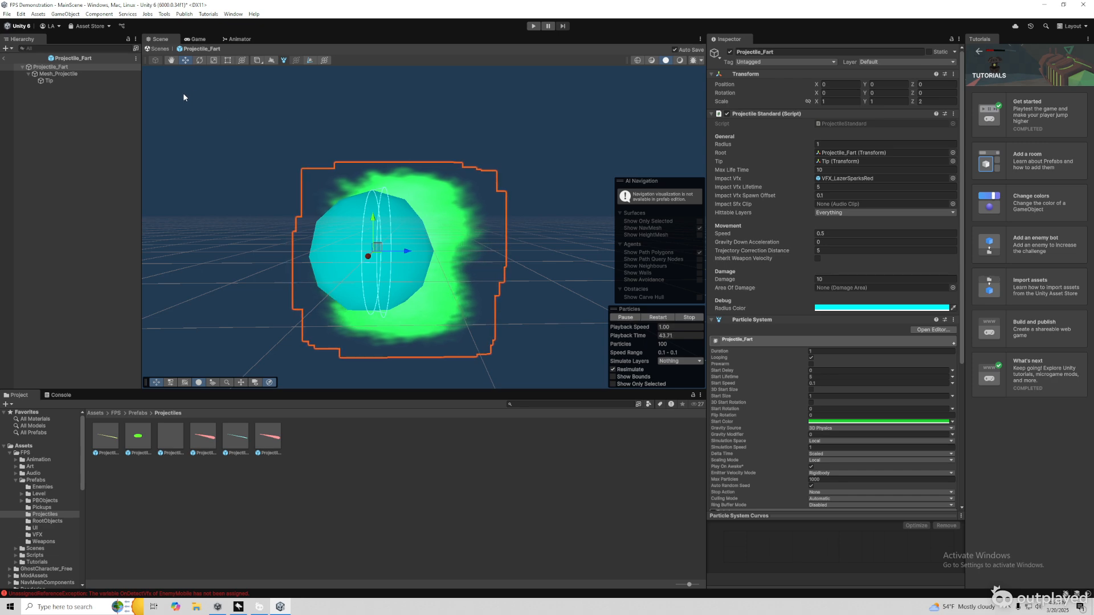
# Return to MainScene and select Weapon_EyeLazers under the WeaponRoot of Enemy_HoverBot (2), the ghost enemy
pyautogui.click(193, 41)
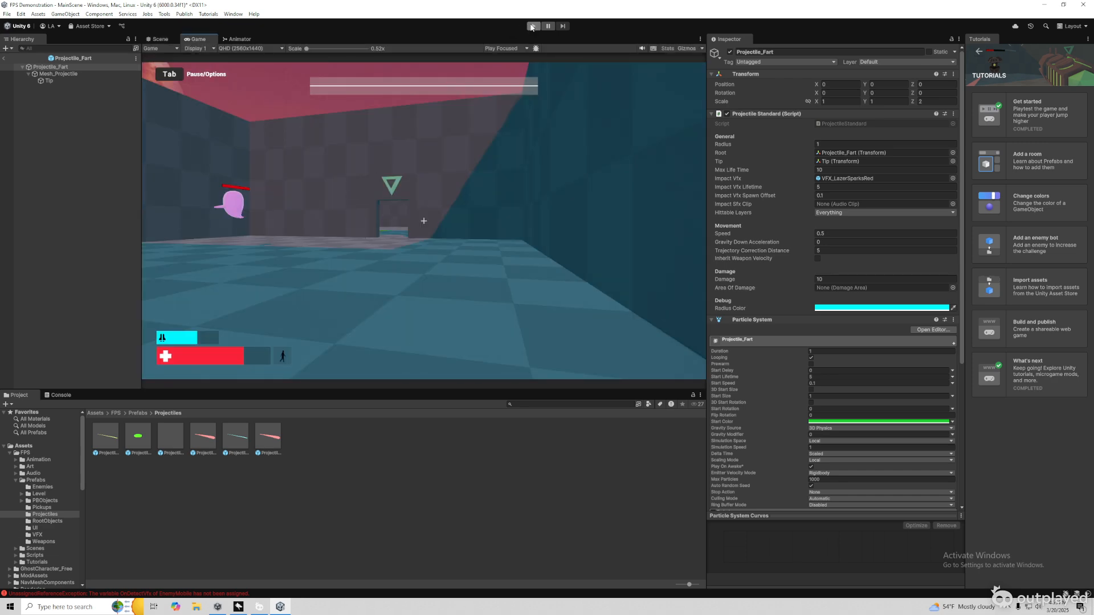
pyautogui.click(4, 59)
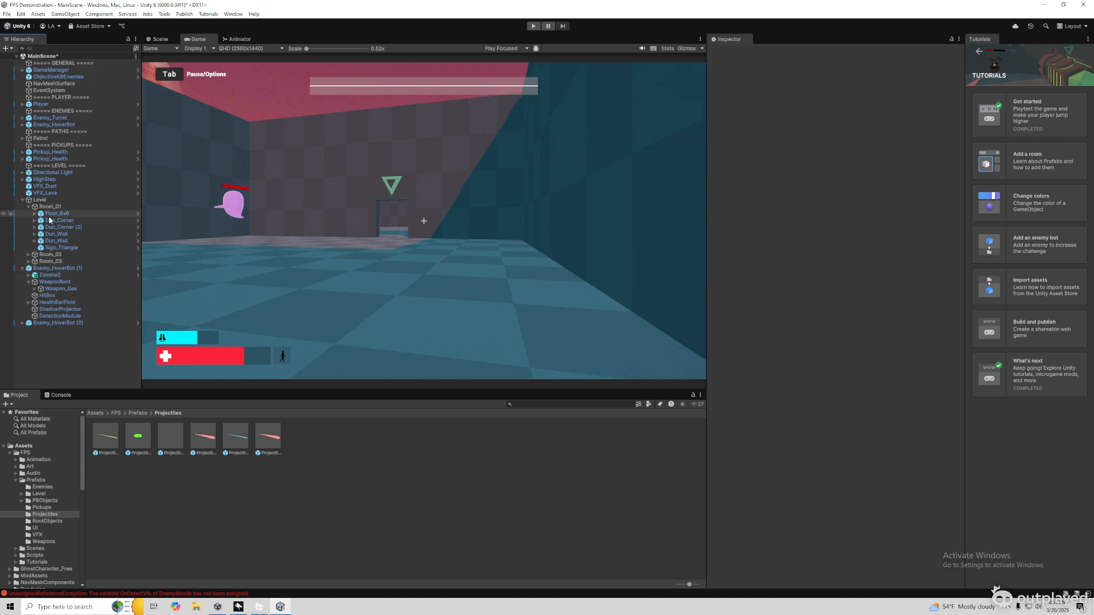
pyautogui.click(22, 323)
pyautogui.click(48, 330)
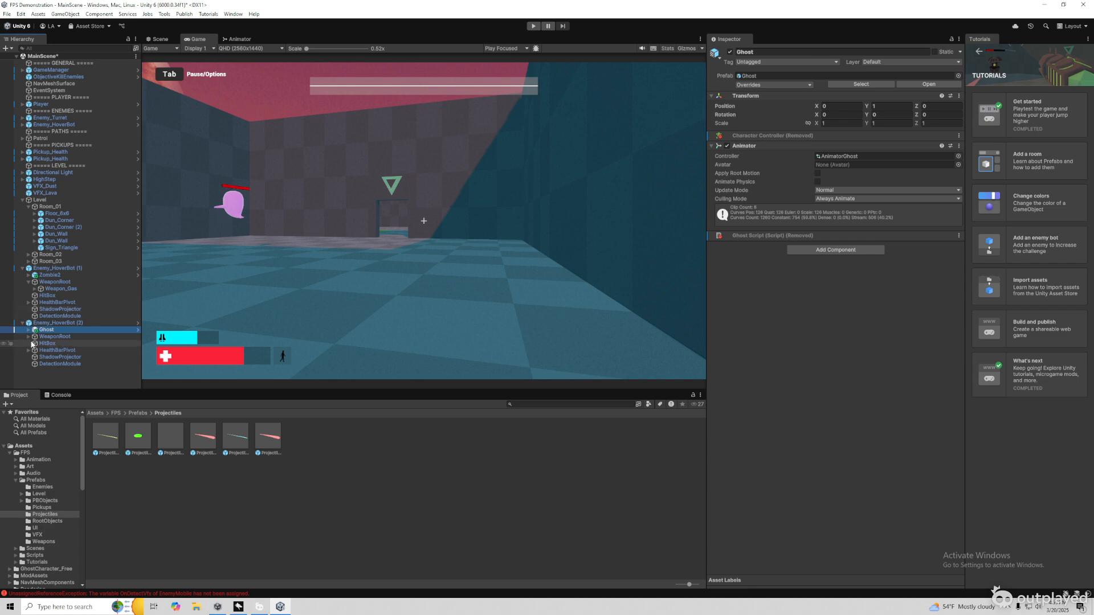
pyautogui.click(29, 336)
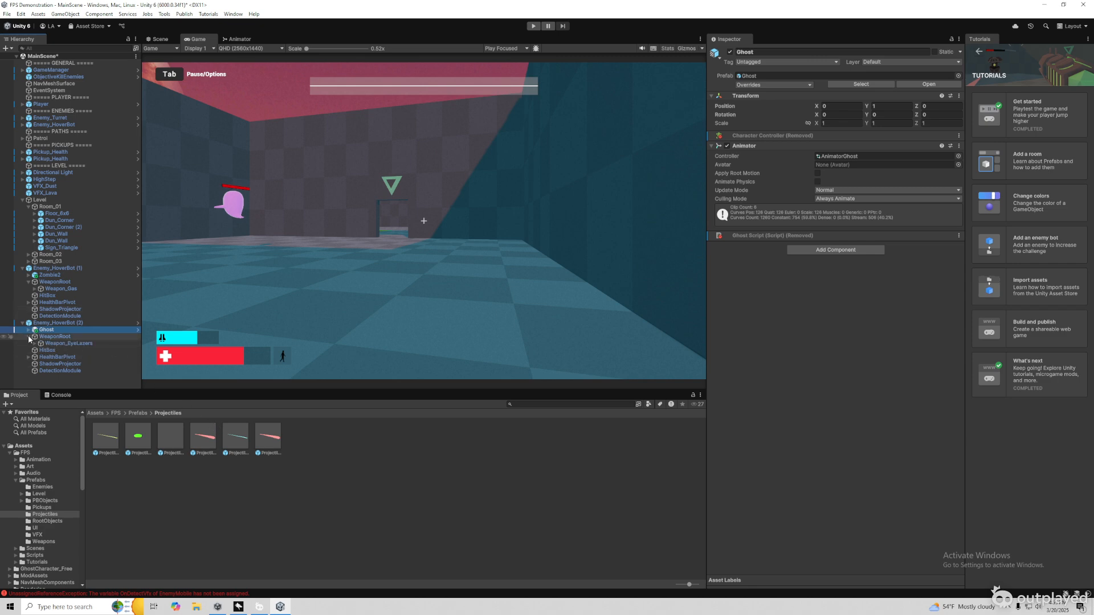
pyautogui.click(53, 337)
pyautogui.click(63, 344)
# Rename the ghost enemy's weapon as Weapon_Shotgun
pyautogui.click(783, 53)
pyautogui.moveTo(783, 55); pyautogui.dragTo(761, 55)
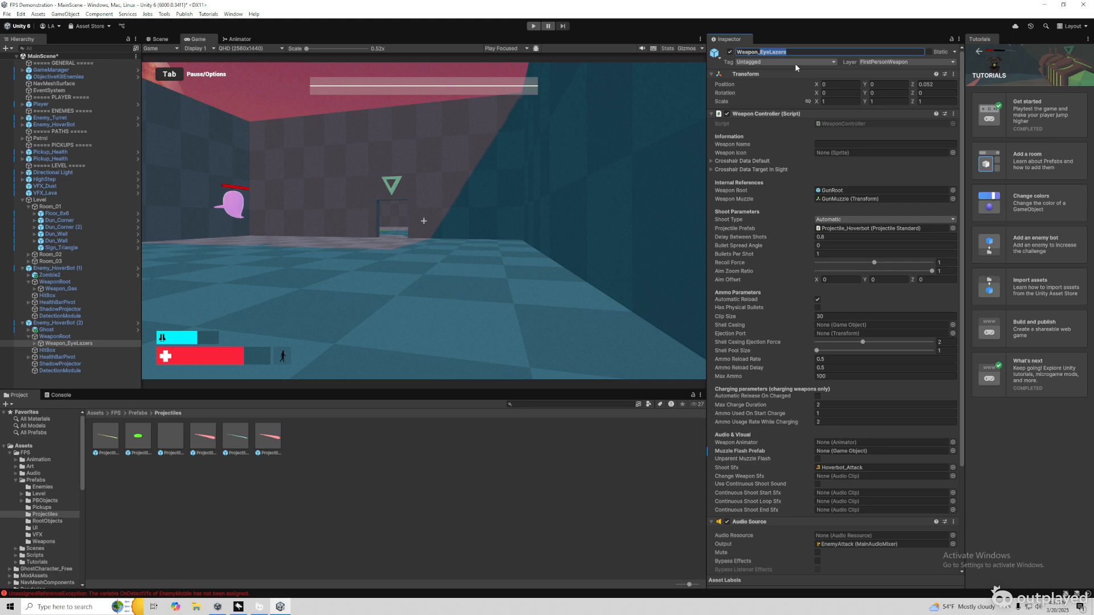
pyautogui.write('Shotgun')
# Inspect the Projectile_Shotgun prefab, then rename the ghost enemy's weapon as Weapon_GhostBlast
pyautogui.click(242, 449)
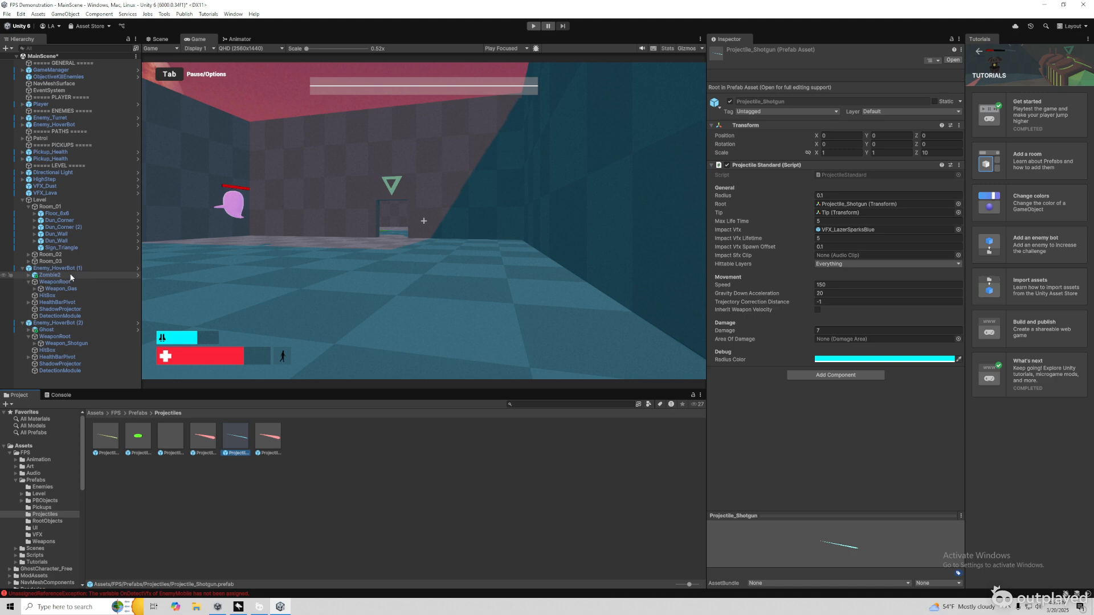
pyautogui.click(68, 289)
pyautogui.click(78, 344)
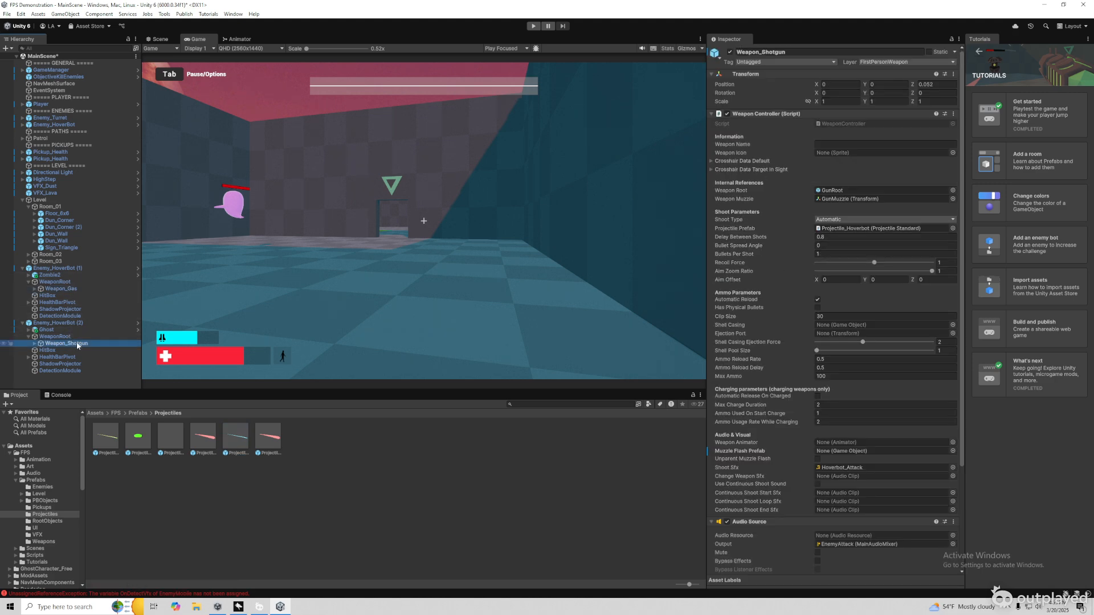
pyautogui.doubleClick(768, 52)
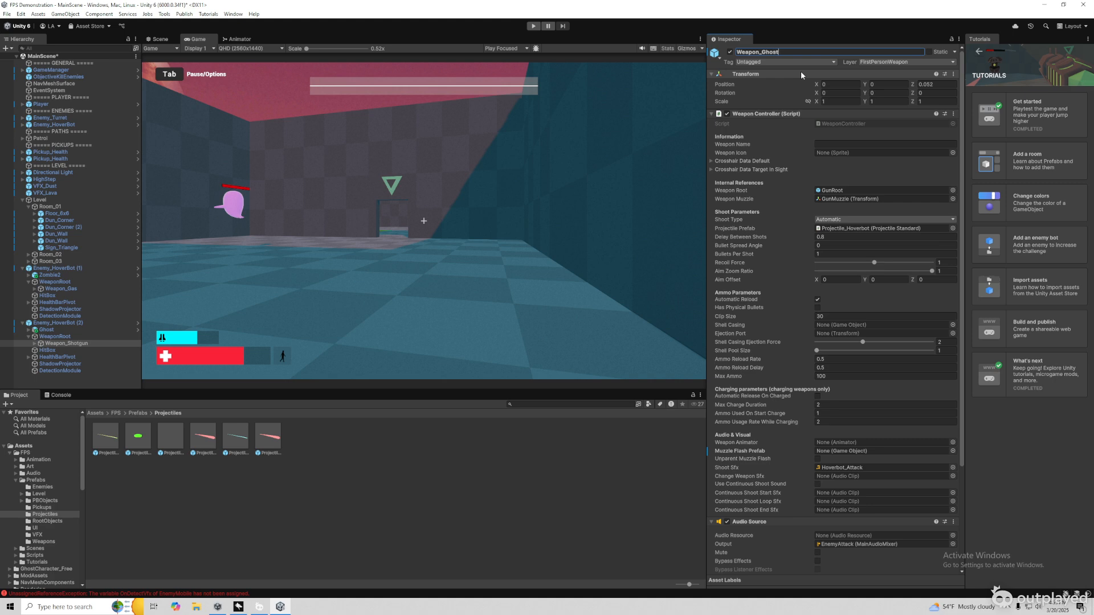
pyautogui.press('Return')
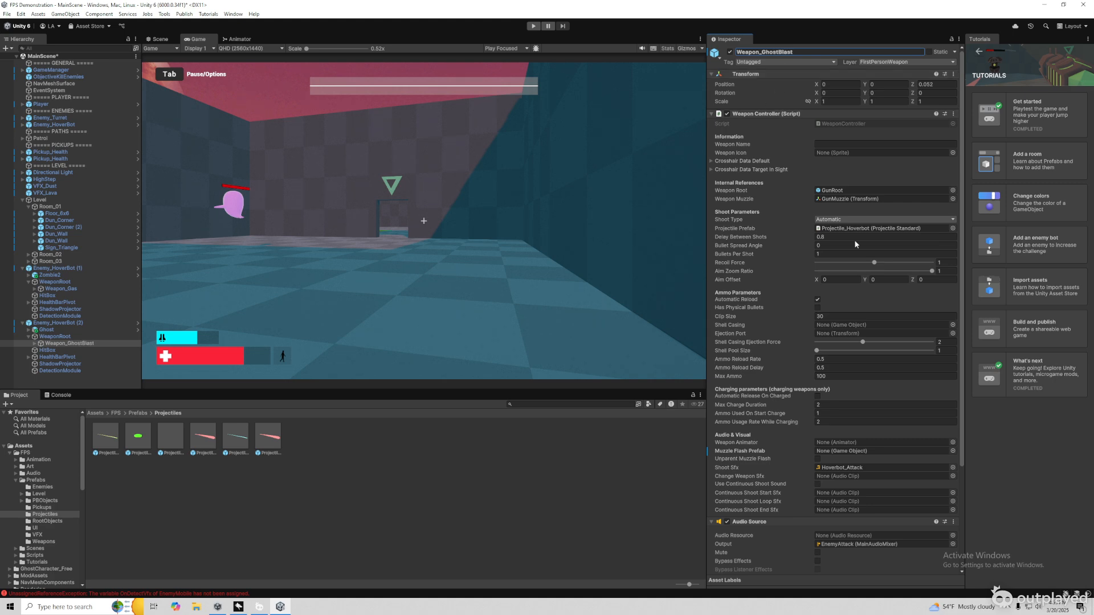
# Assign Projectile_Shotgun as Weapon_GhostBlast's projectile prefab, with 20 bullets per shot and a bullet spread angle of 80
pyautogui.moveTo(233, 443); pyautogui.dragTo(827, 229)
pyautogui.click(826, 254)
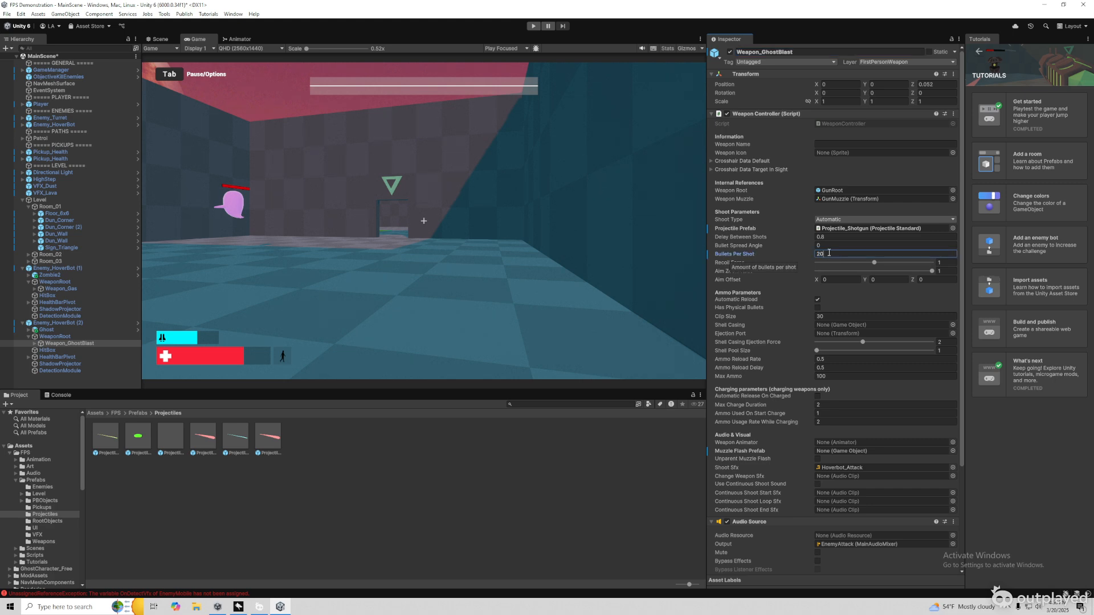
pyautogui.click(832, 245)
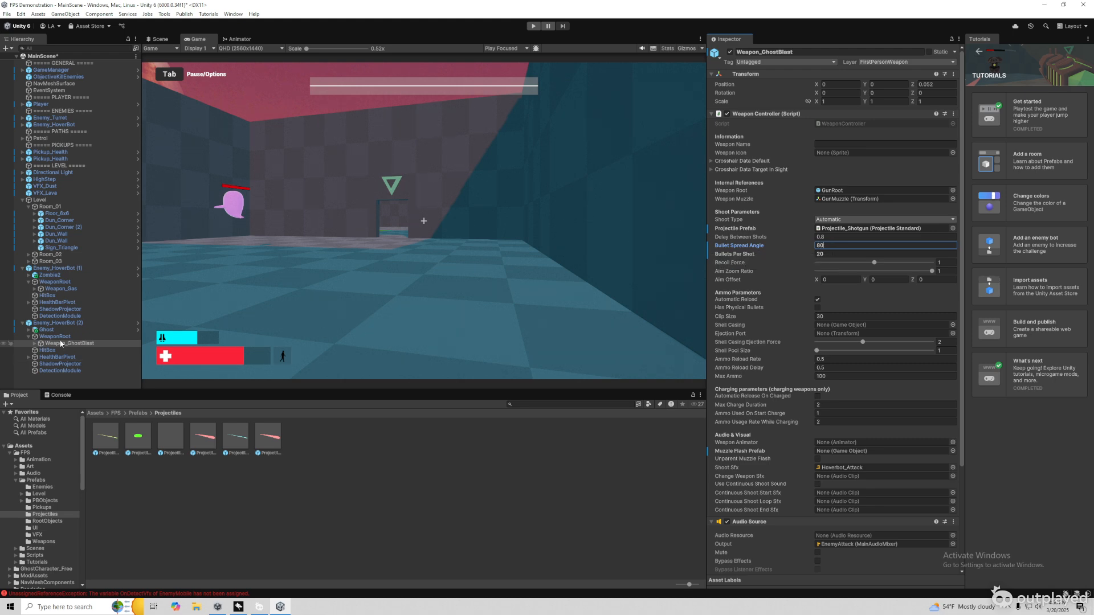
# Rename Enemy_HoverBot (1), the enemy holding the Zombie2 model, as Enemy_Zombie
pyautogui.click(57, 277)
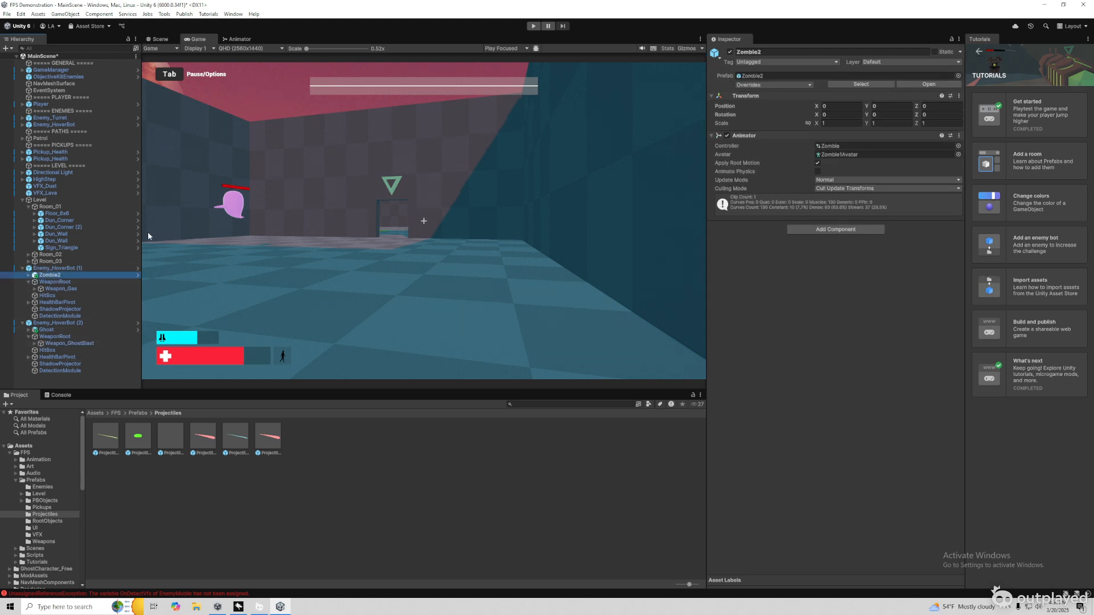
pyautogui.click(57, 268)
pyautogui.click(758, 52)
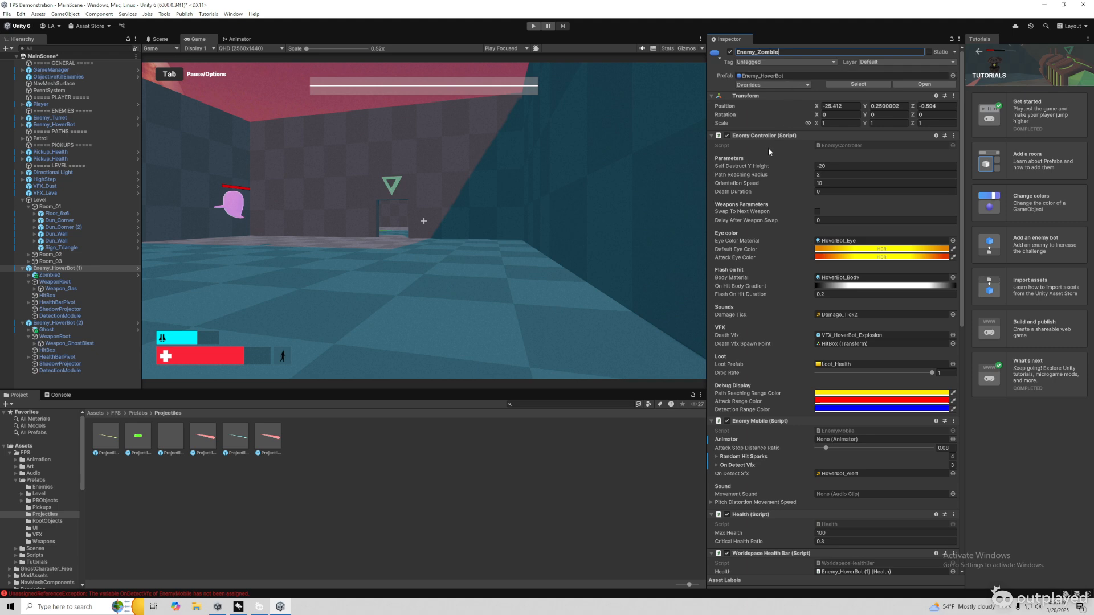
# Set the Nav Mesh Agent speed of Enemy_Zombie to 1
pyautogui.scroll(-1, 760, 346)
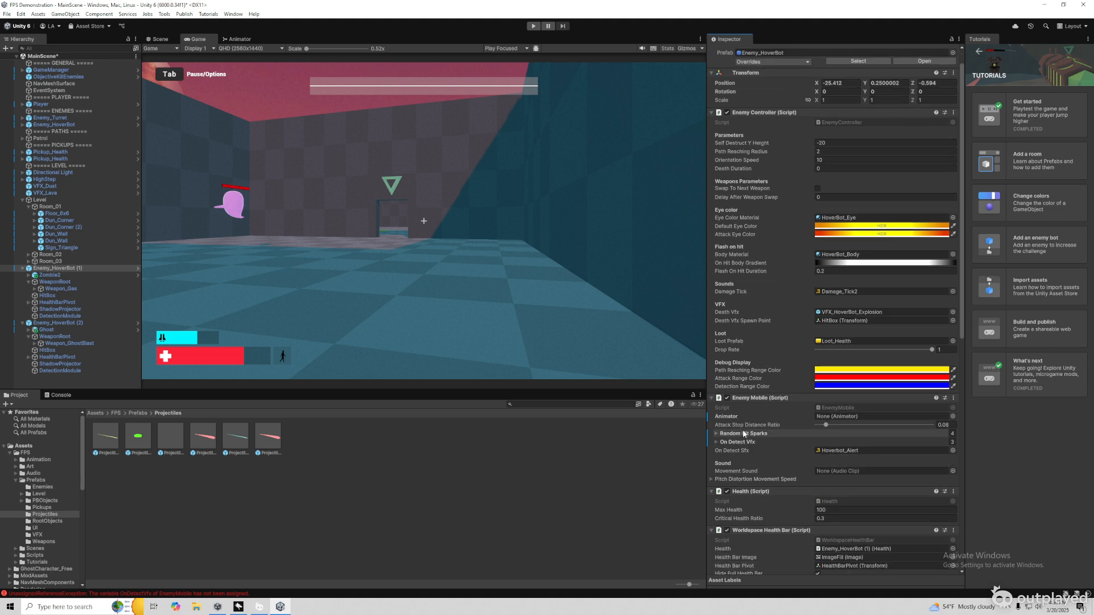
pyautogui.scroll(-3, 743, 455)
pyautogui.scroll(-4, 743, 456)
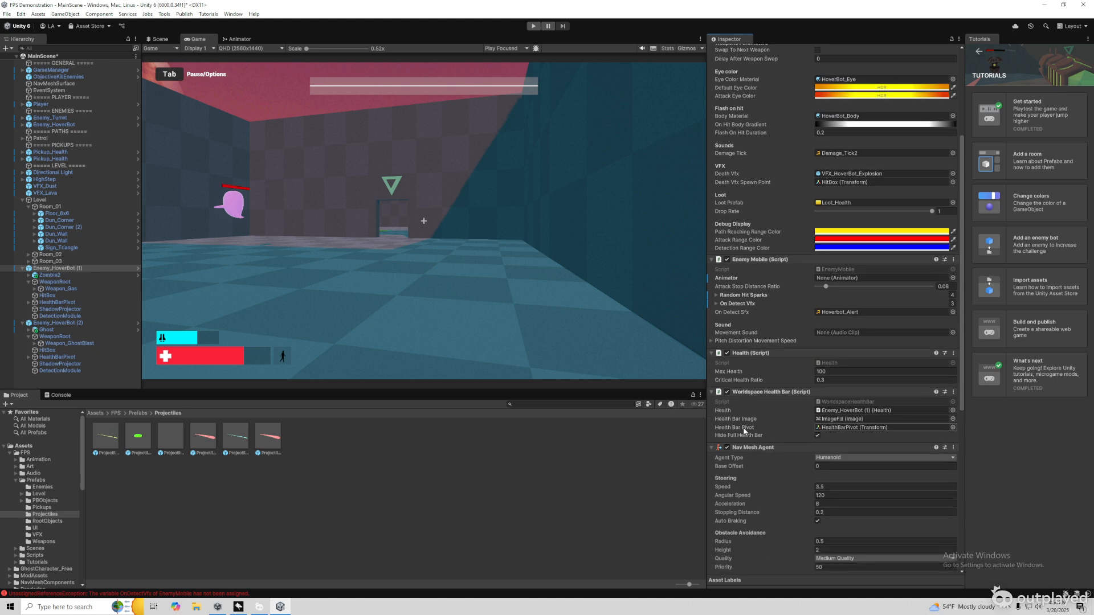
pyautogui.scroll(-2, 740, 445)
pyautogui.click(844, 418)
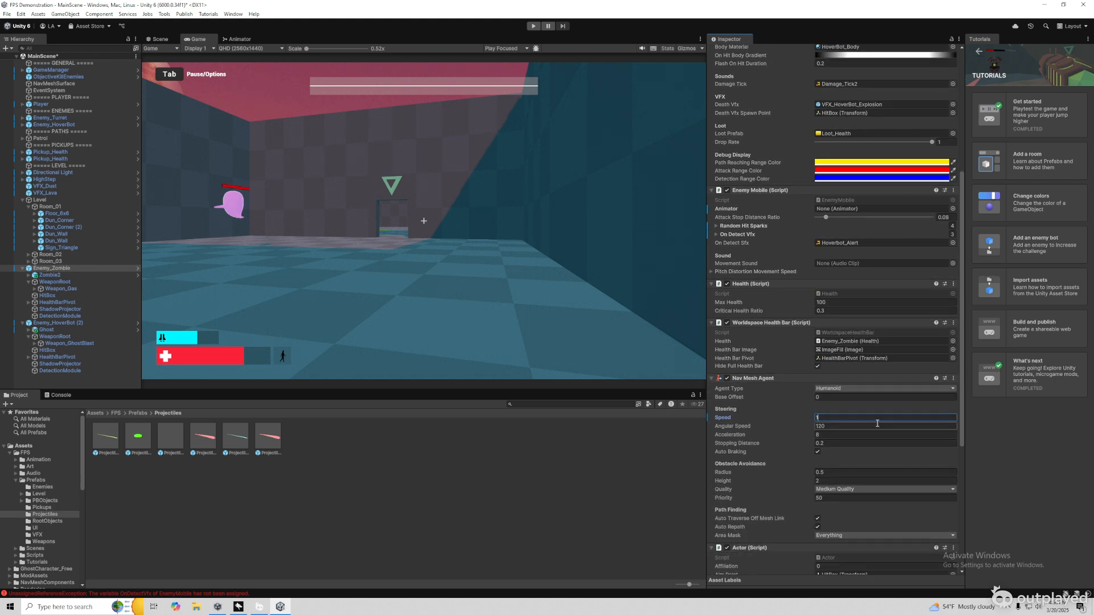
pyautogui.click(525, 473)
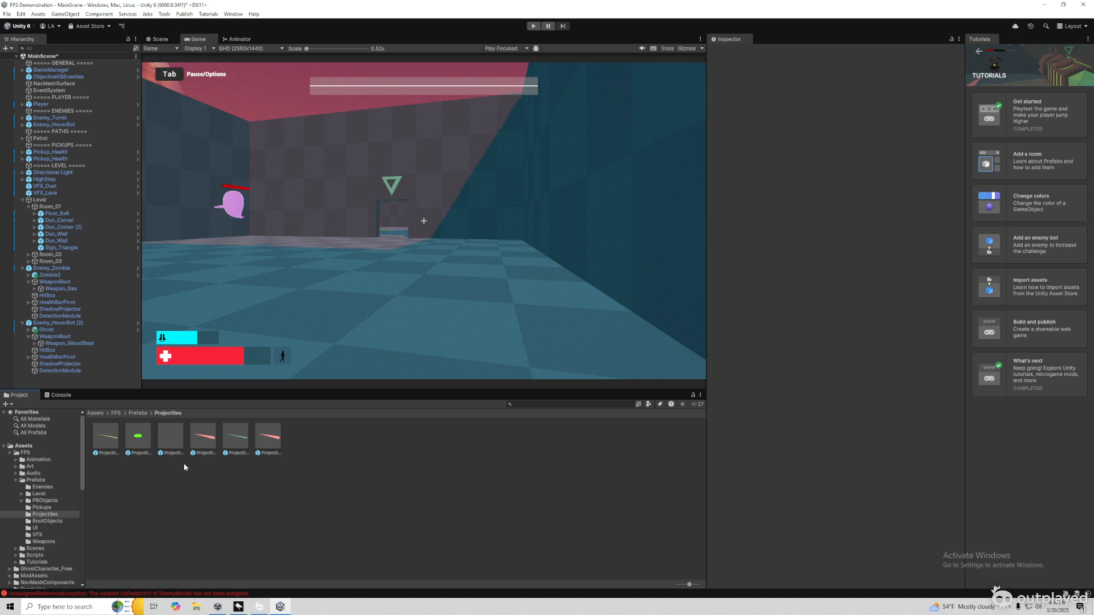
# Set Weapon_GhostBlast's delay between shots to 2 and its clip size to 6
pyautogui.click(67, 275)
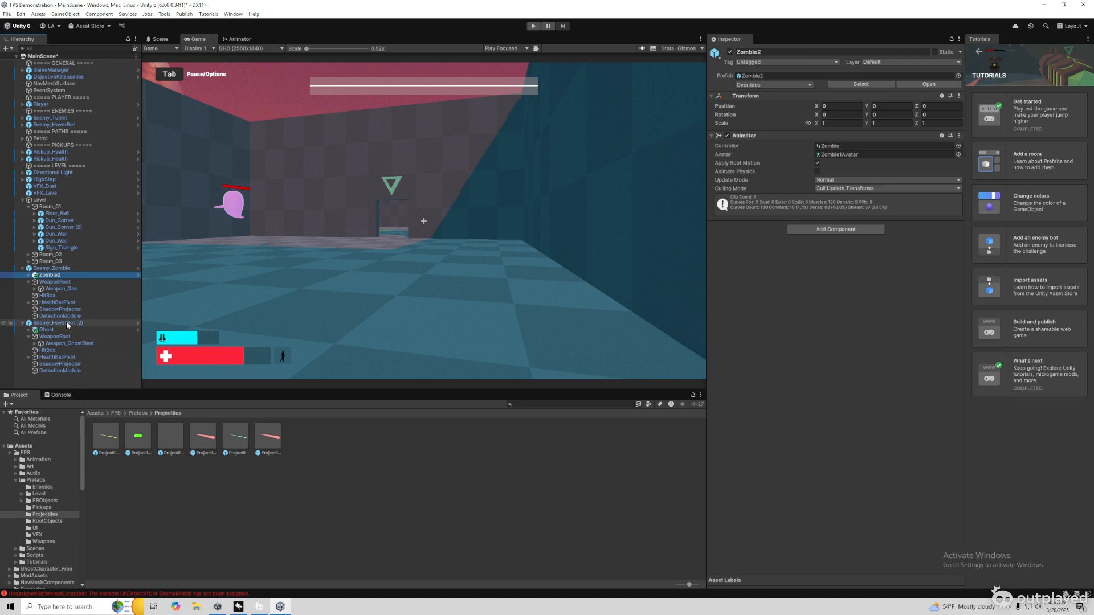
pyautogui.click(56, 337)
pyautogui.click(64, 343)
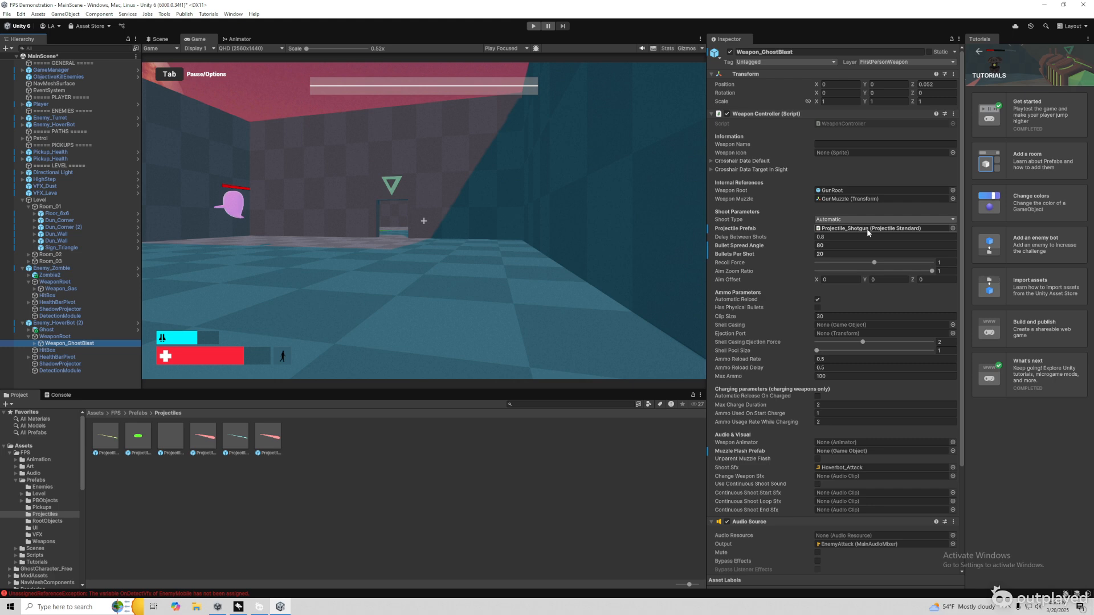
pyautogui.click(837, 237)
pyautogui.click(837, 237)
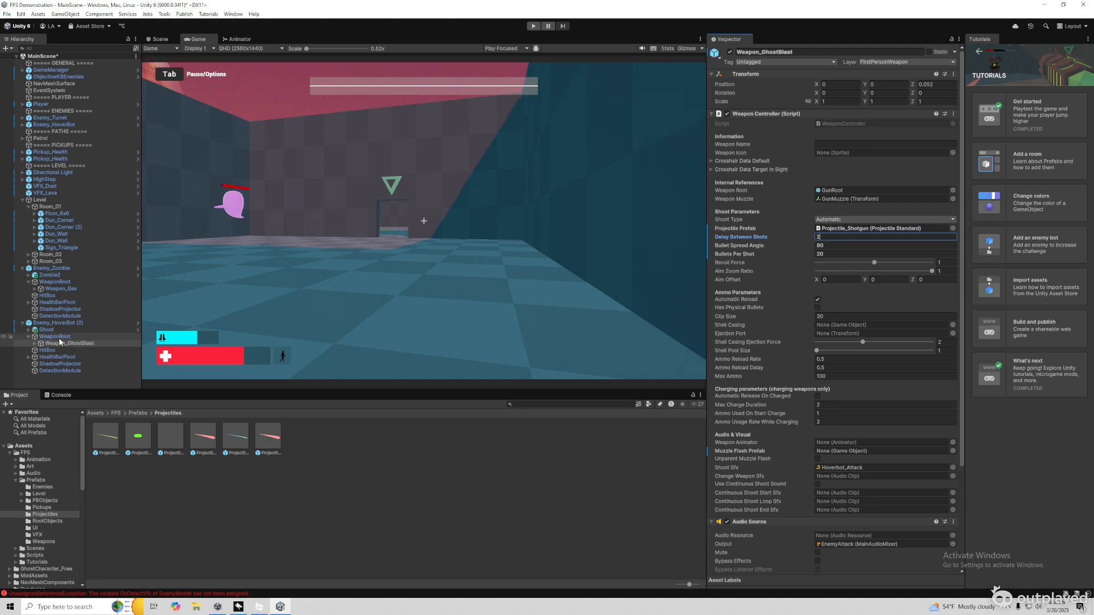
pyautogui.click(834, 246)
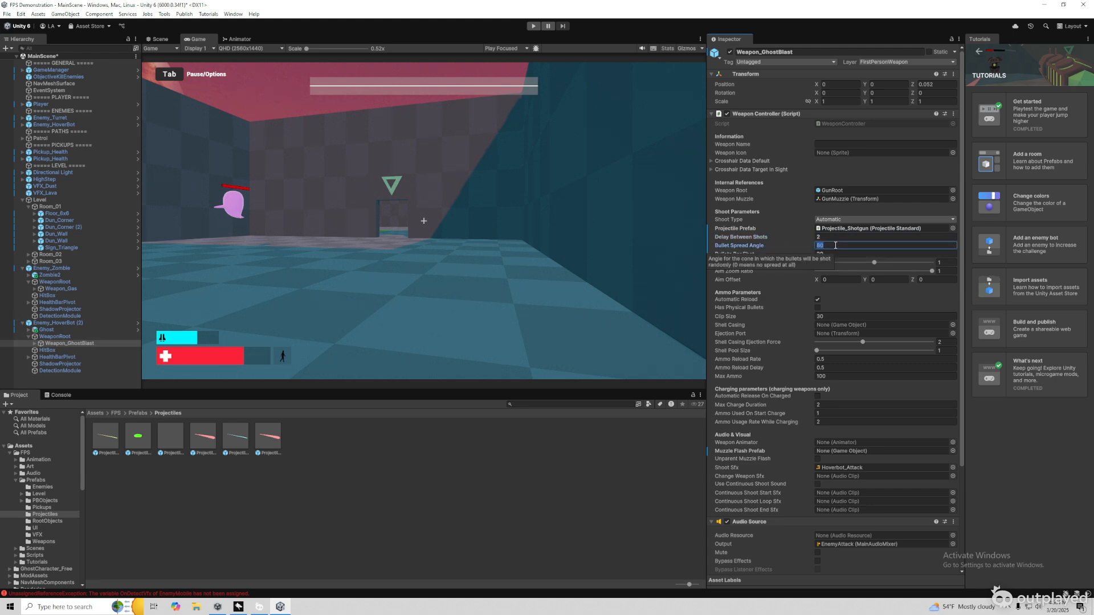
pyautogui.click(829, 254)
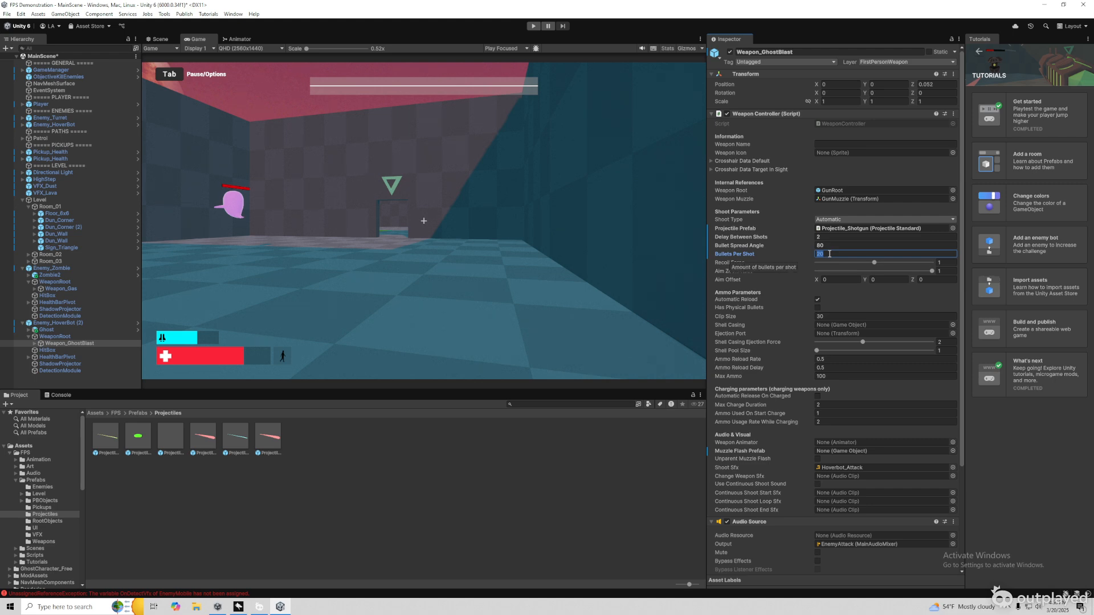
pyautogui.click(830, 316)
pyautogui.write('6')
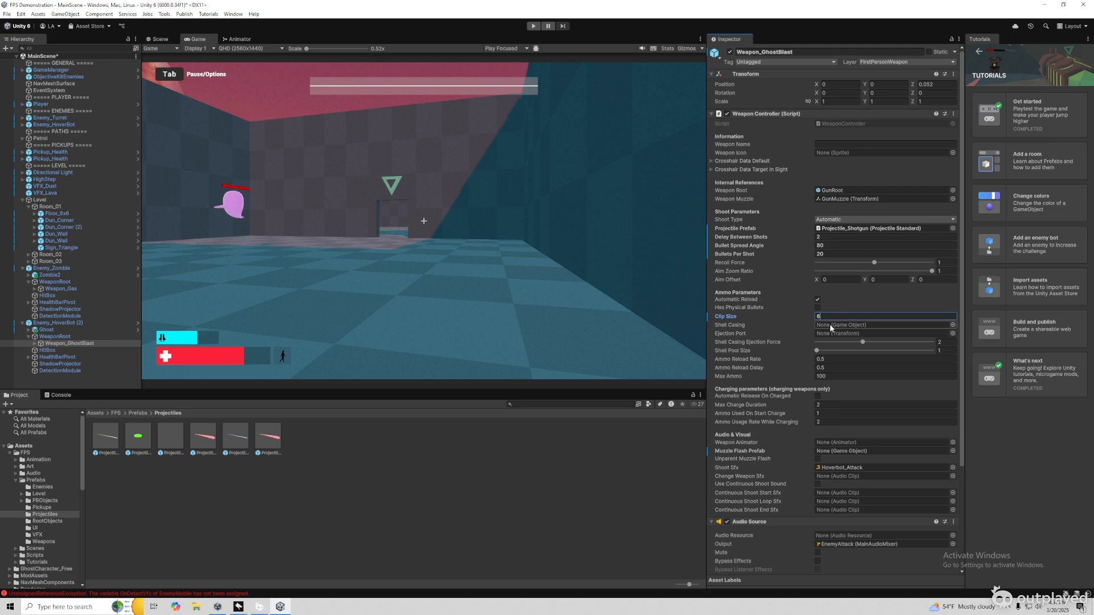
# Assign the Lollipop prefab from the project assets as Weapon_GhostBlast's shell casing
pyautogui.click(952, 325)
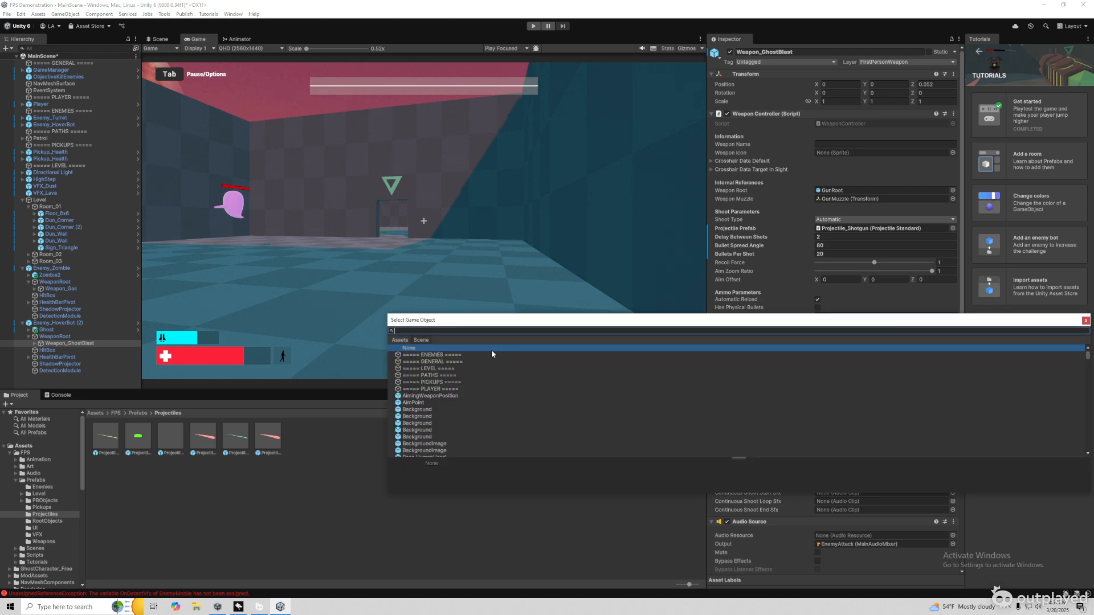
pyautogui.click(400, 340)
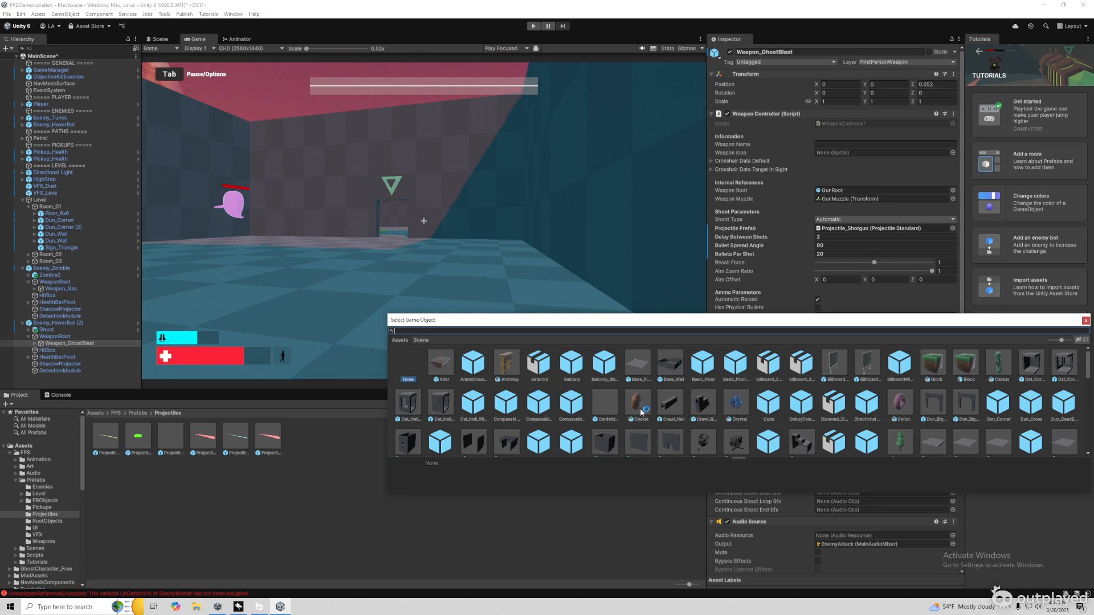
pyautogui.scroll(-2, 779, 404)
pyautogui.scroll(-1, 804, 385)
pyautogui.scroll(-1, 815, 393)
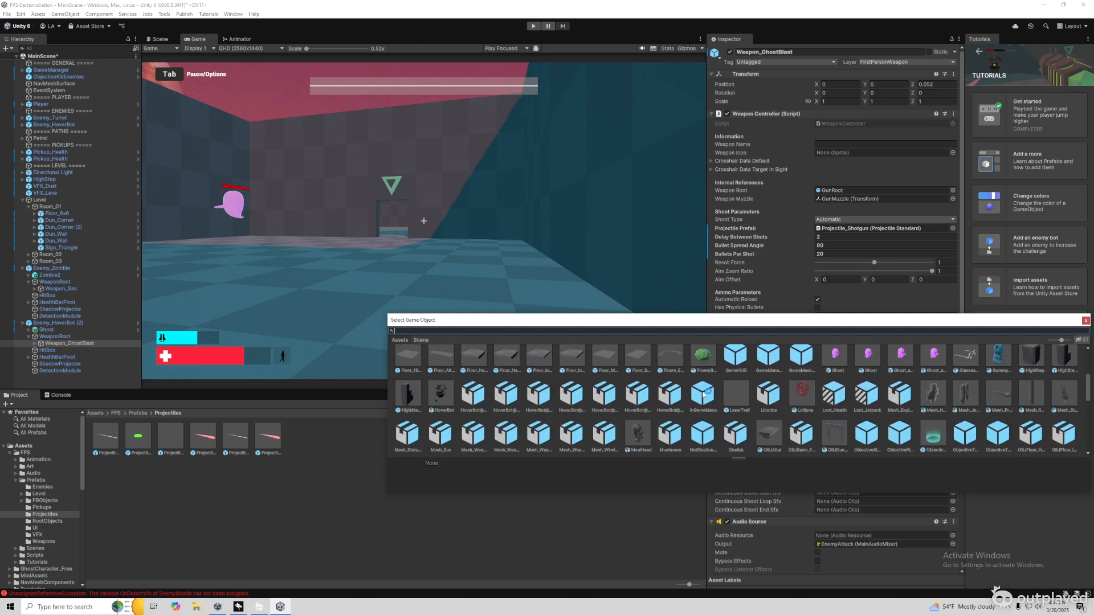
pyautogui.doubleClick(805, 394)
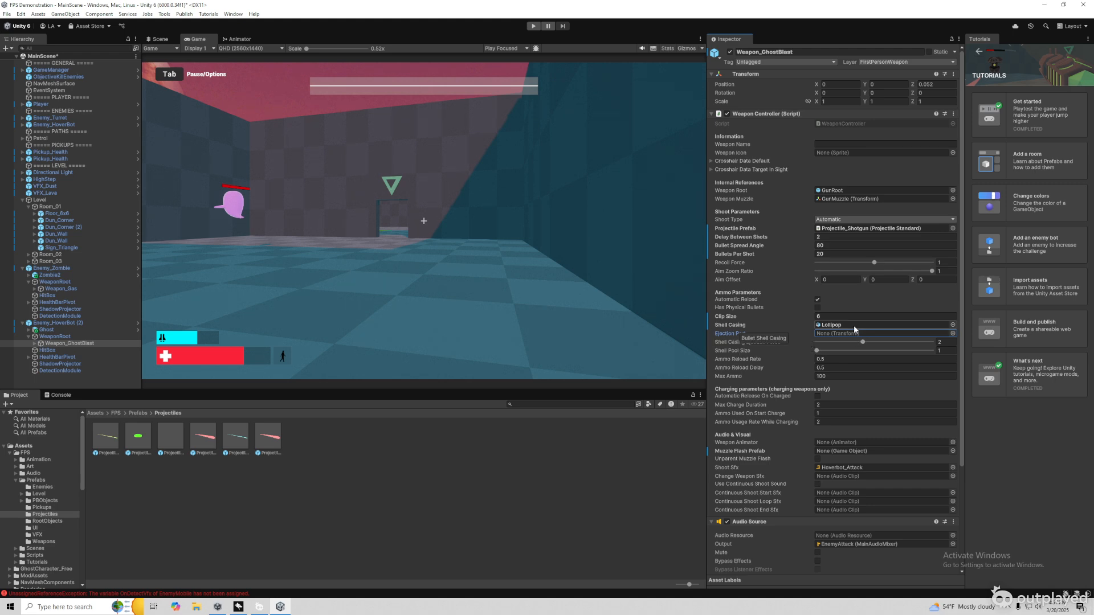
pyautogui.click(953, 335)
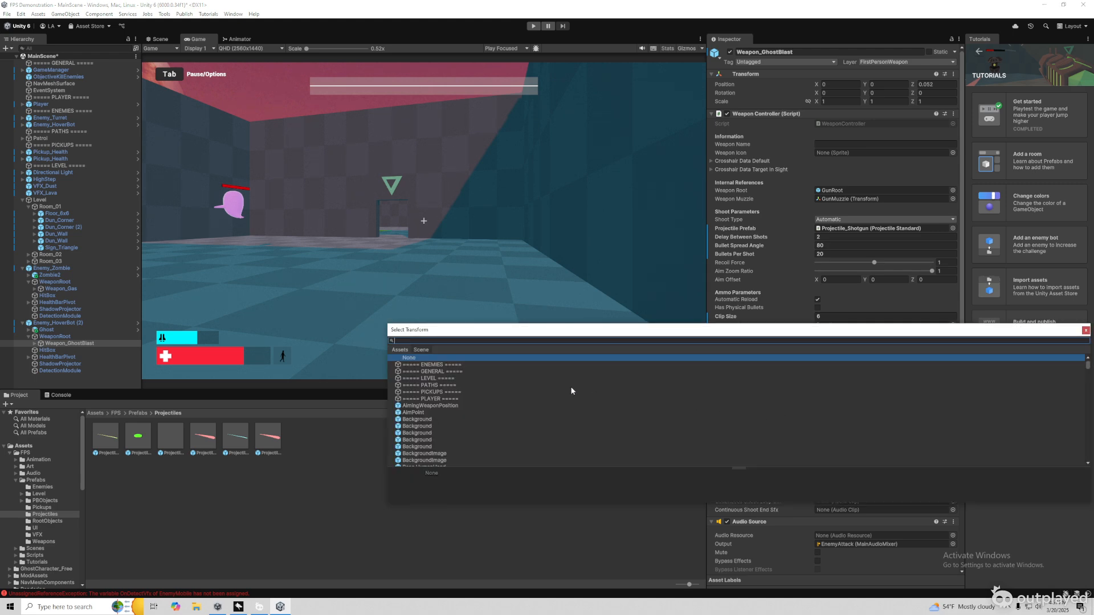
pyautogui.click(401, 350)
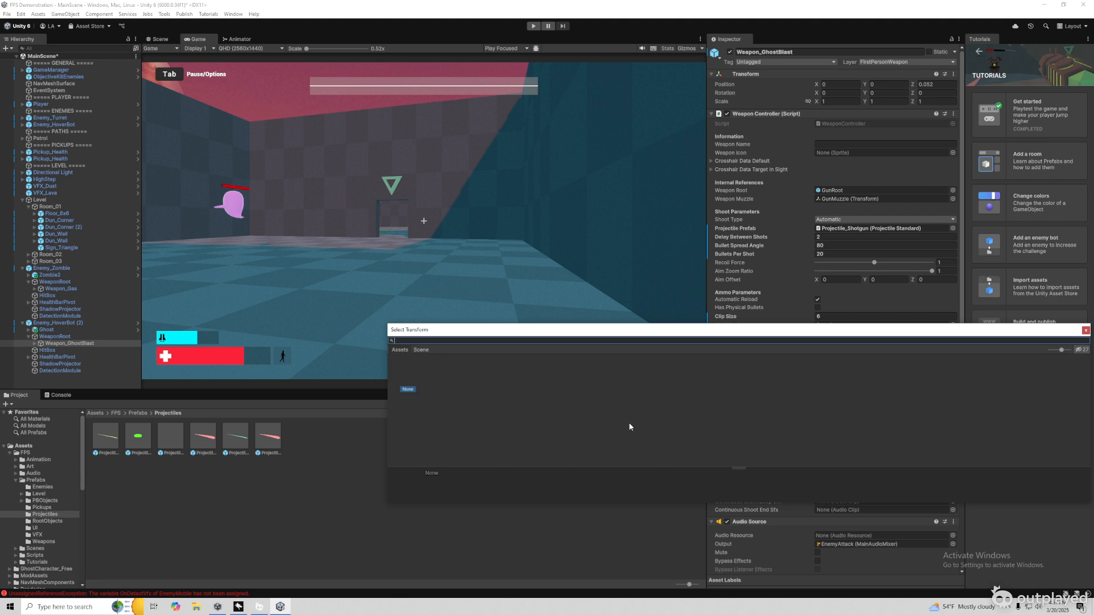
pyautogui.click(421, 350)
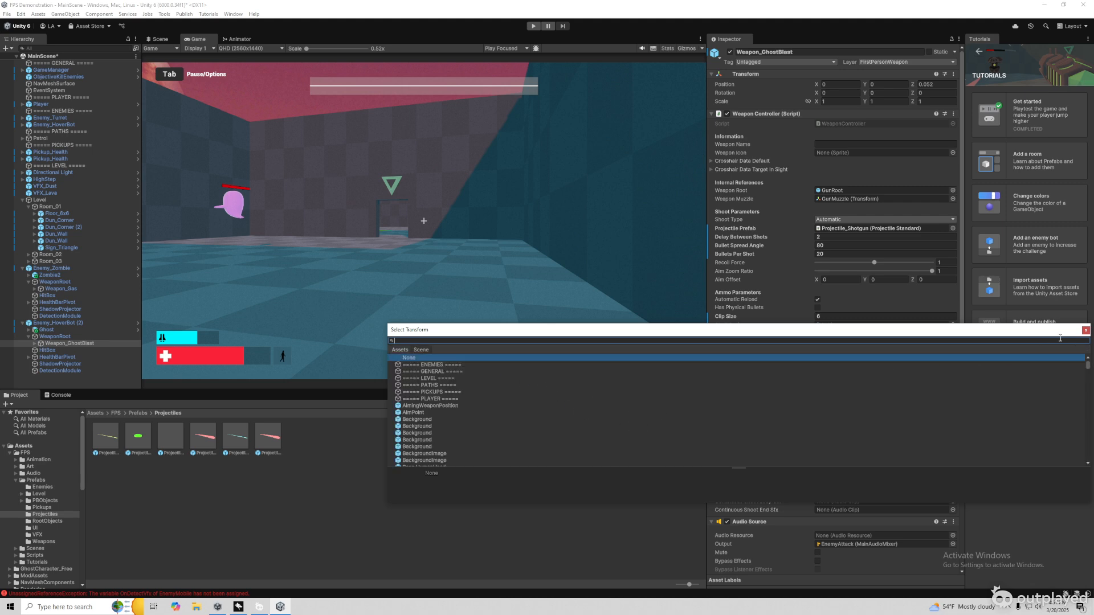
pyautogui.click(1085, 330)
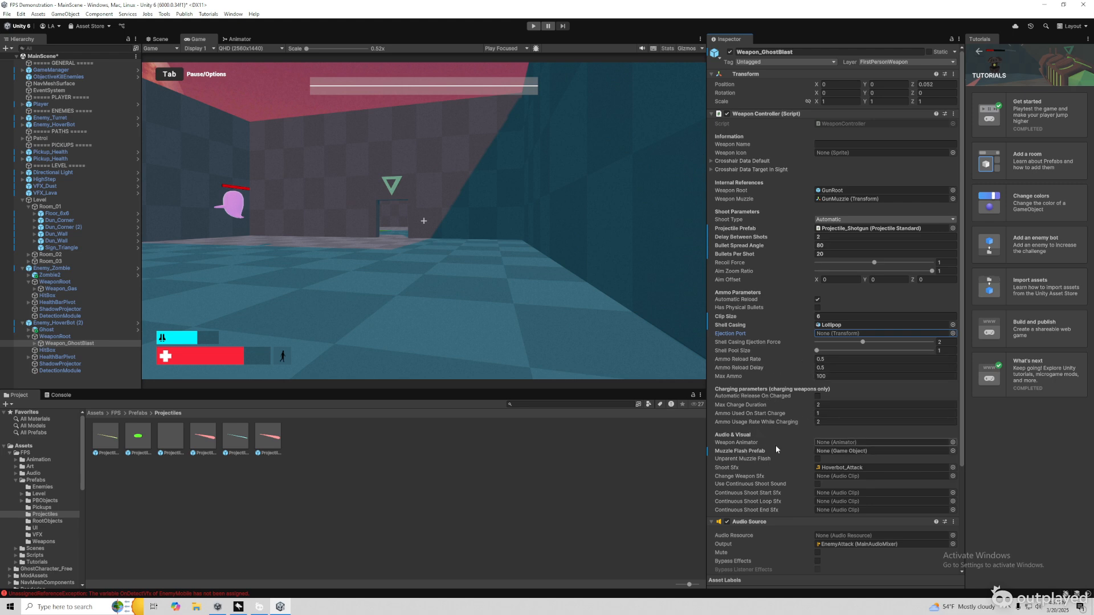
pyautogui.scroll(-3, 775, 433)
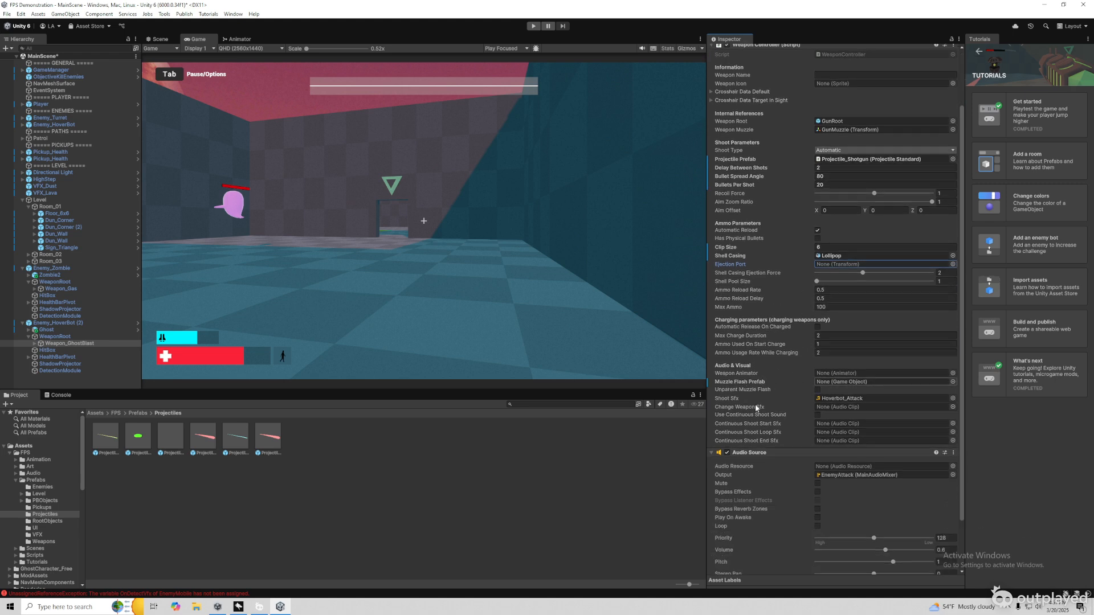
pyautogui.scroll(-2, 750, 402)
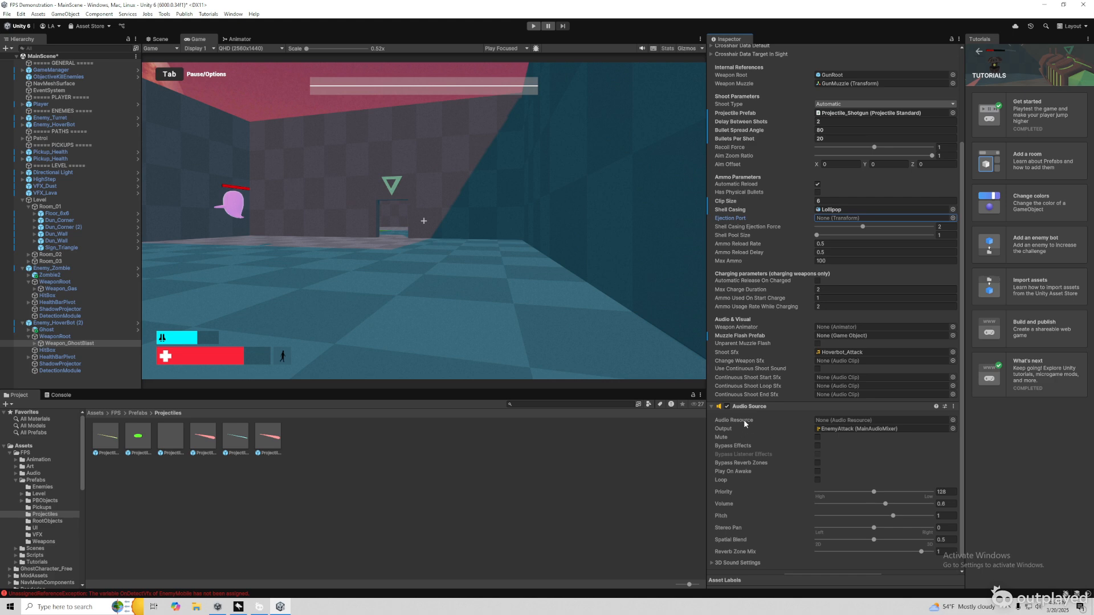
pyautogui.scroll(5, 767, 418)
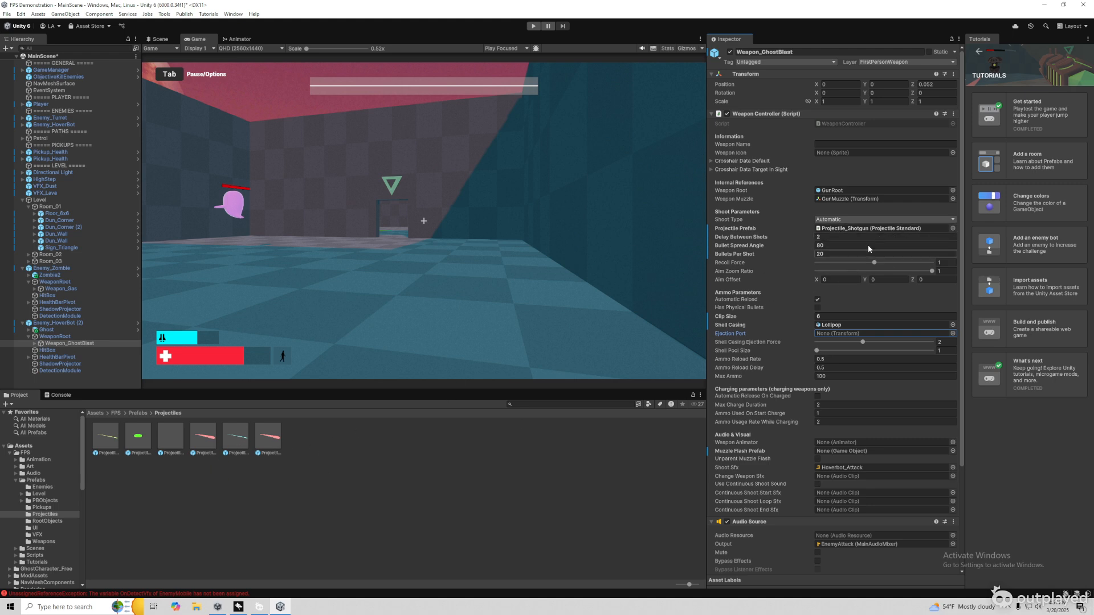
# Play-test the scene, moving around the ghost and zombie to check their attacks, and stop the game
pyautogui.click(534, 26)
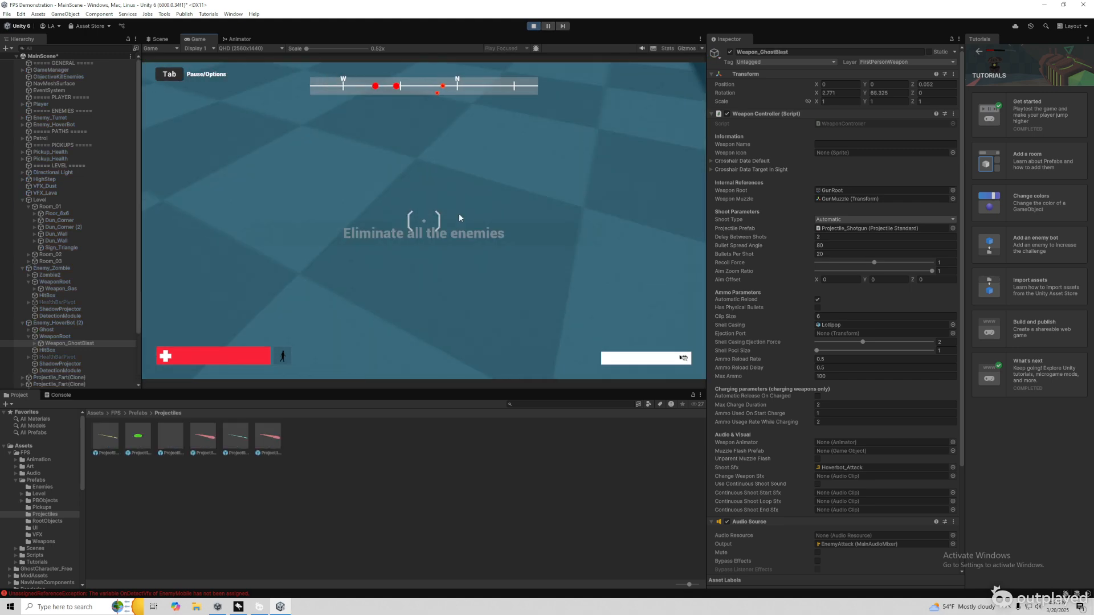
pyautogui.press('d')
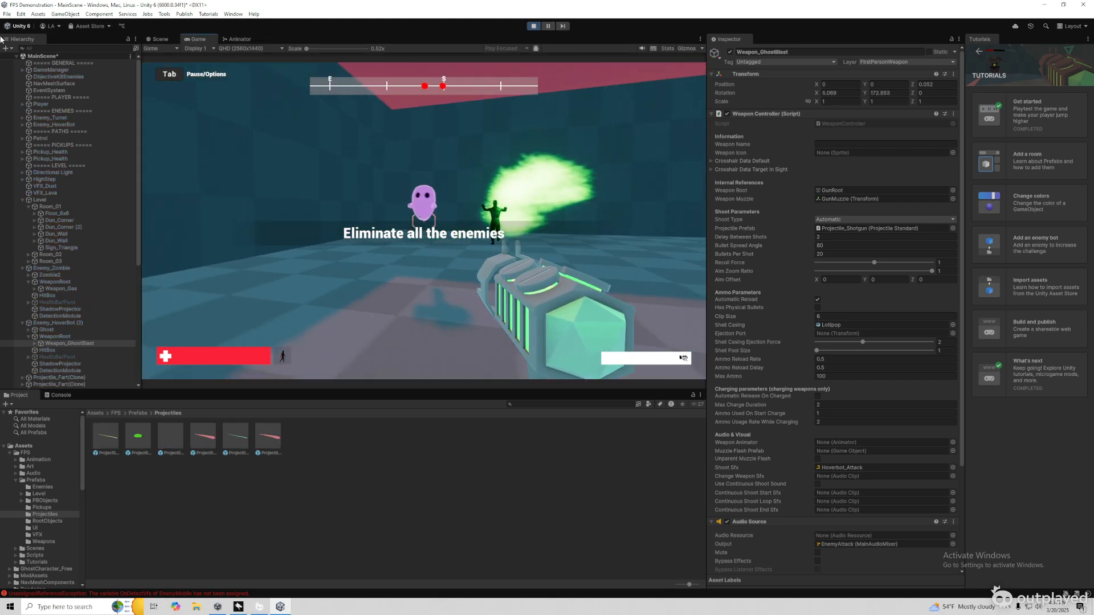
pyautogui.press('d')
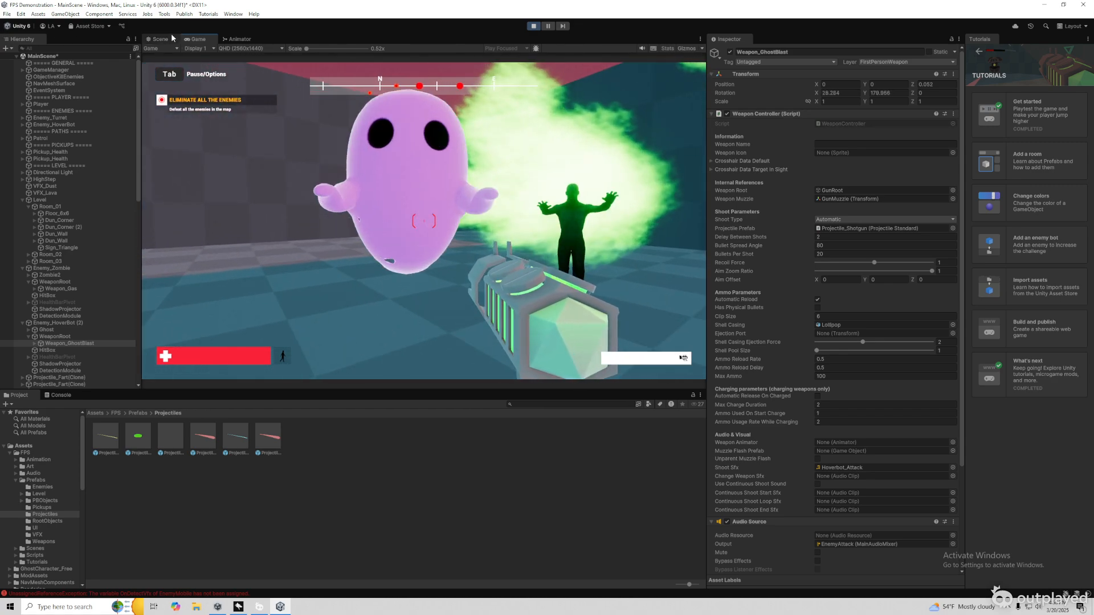
pyautogui.press('s')
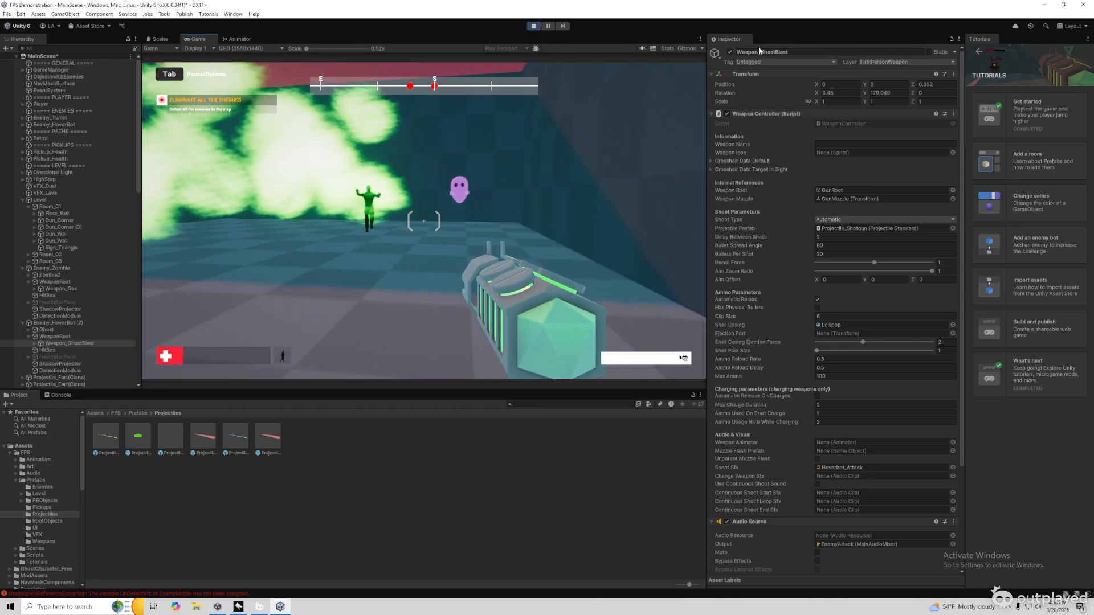
pyautogui.press('a')
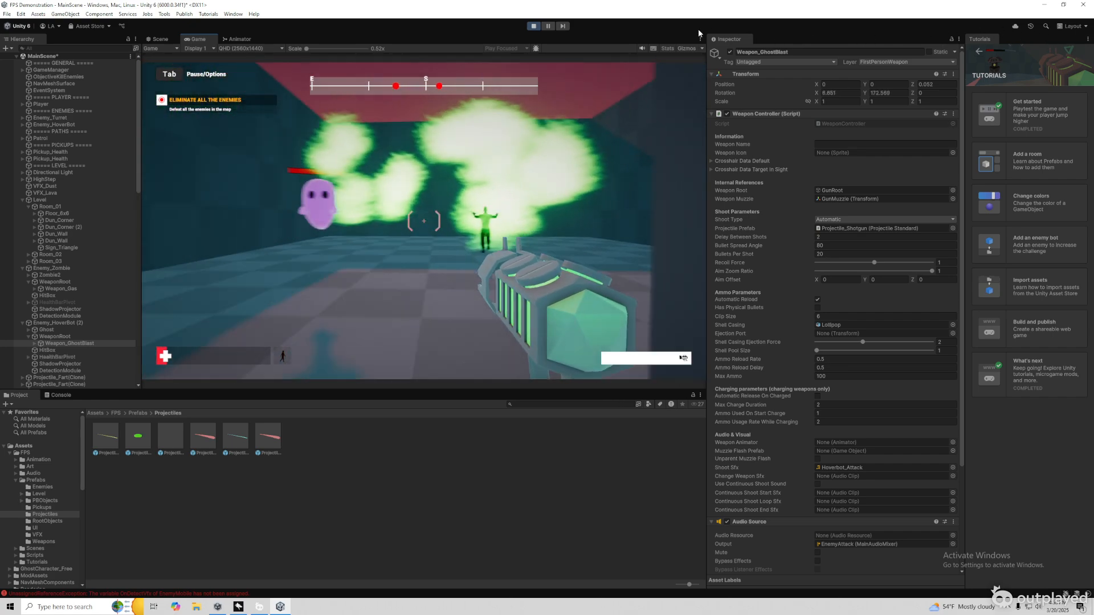
pyautogui.press('s')
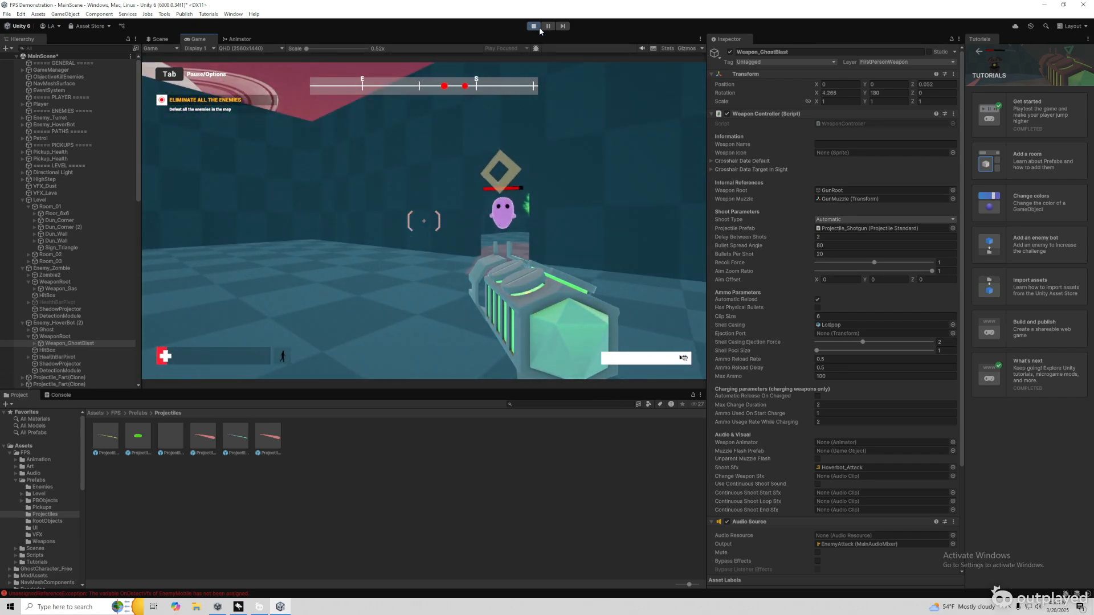
pyautogui.hotkey('ctrl', 'p')
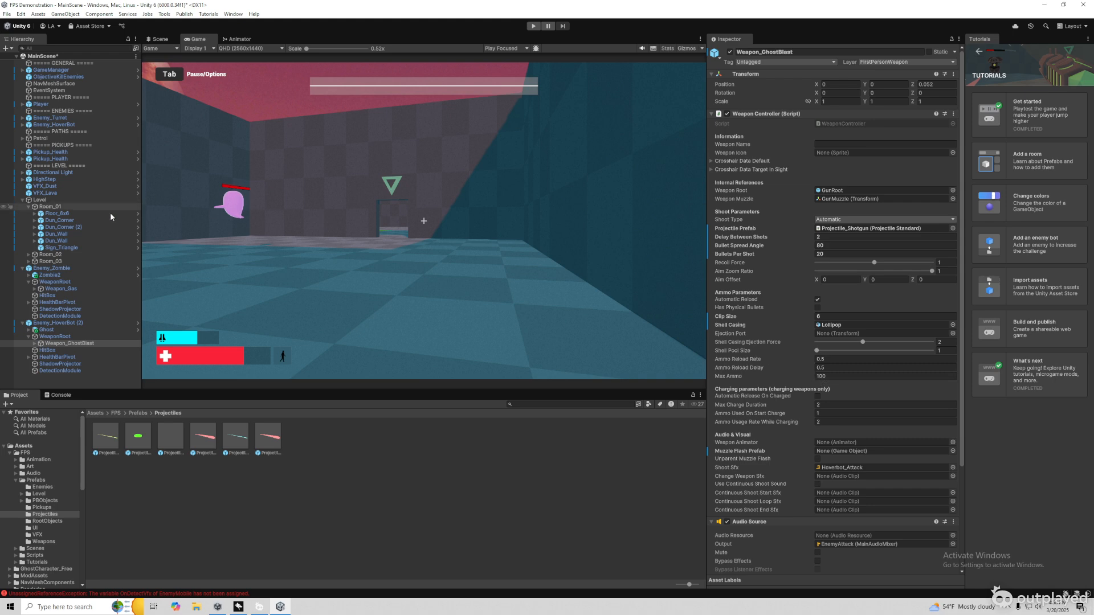
# Set Weapon_GhostBlast's bullet spread angle to 45
pyautogui.click(68, 344)
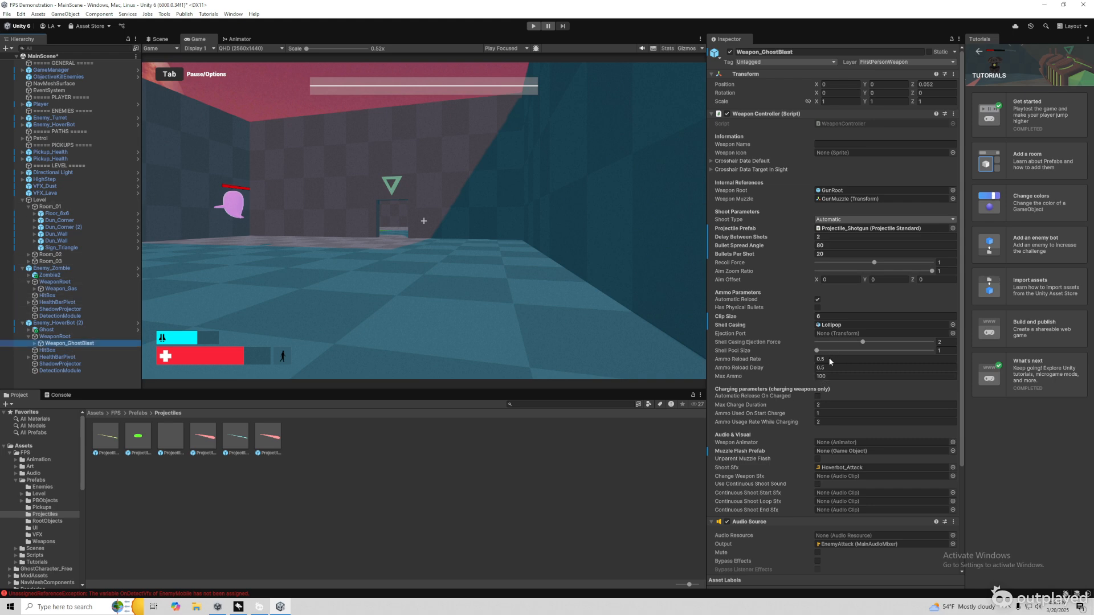
pyautogui.click(828, 246)
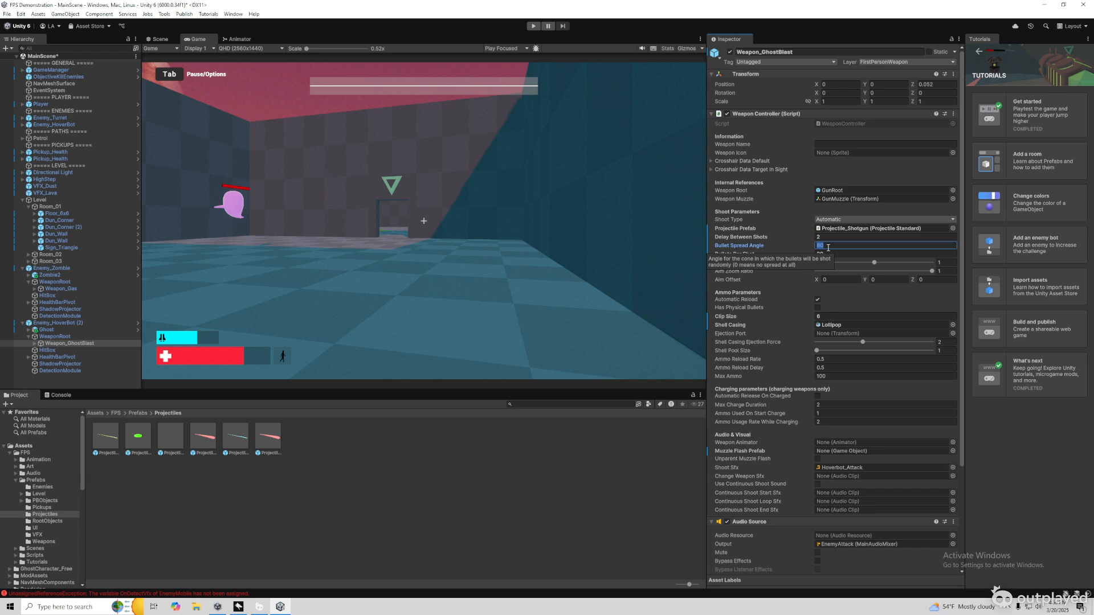
pyautogui.write('45')
# Play-test the ghost's narrower blast by fighting both enemies, and exit play mode
pyautogui.click(533, 25)
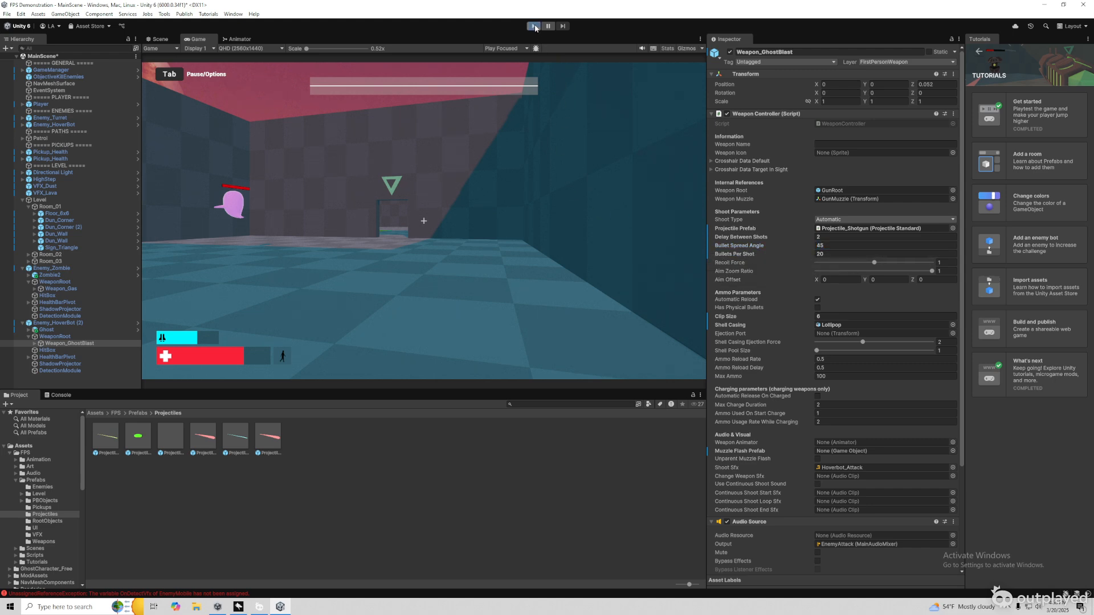
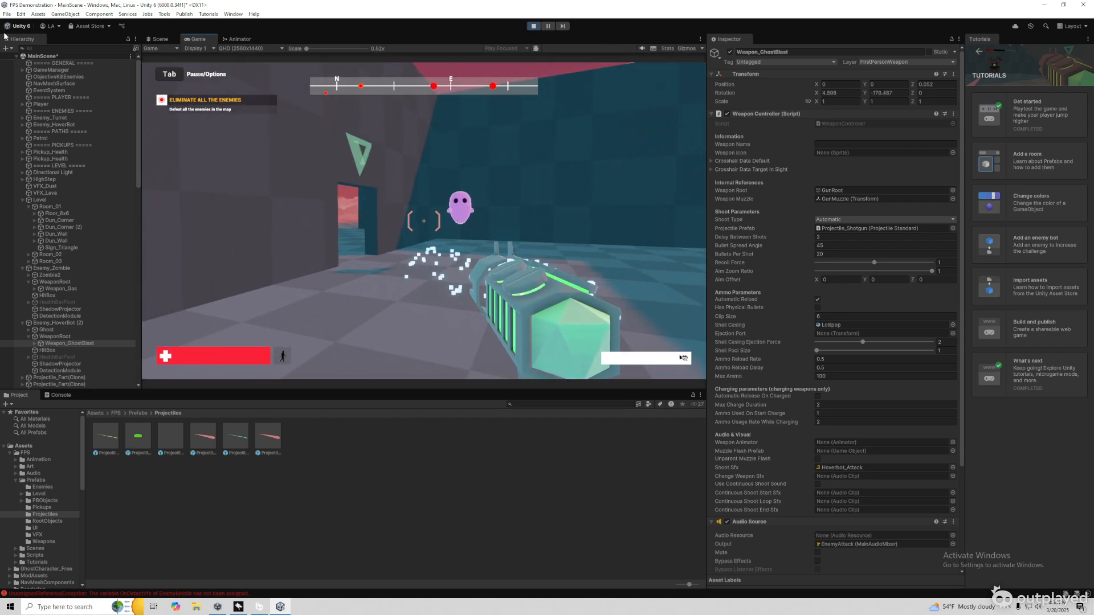
pyautogui.click(6, 14)
pyautogui.click(424, 221)
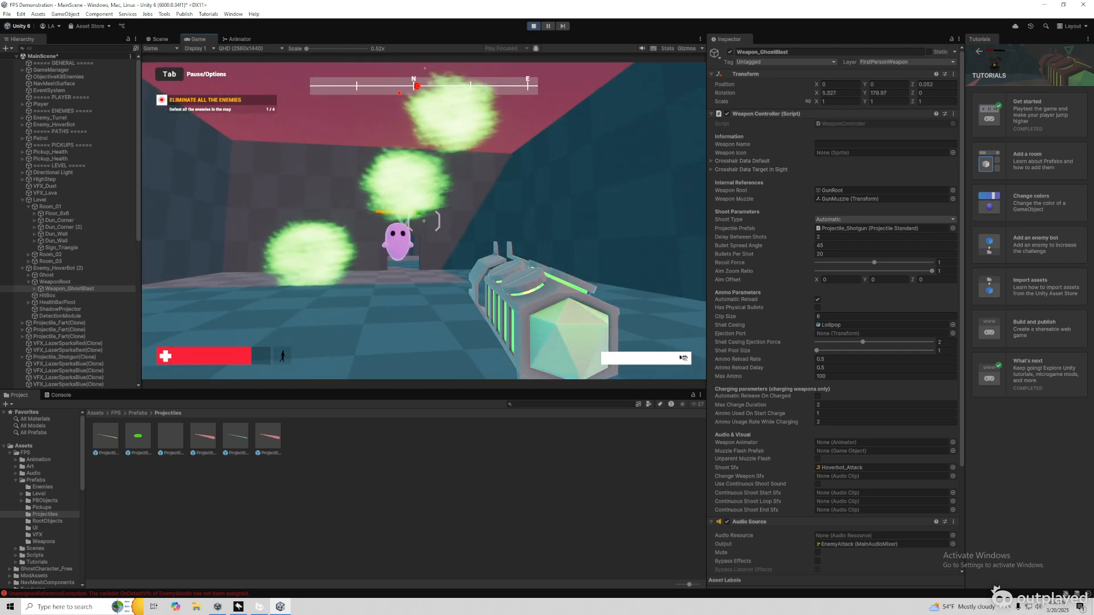
pyautogui.press('super')
pyautogui.press('Escape')
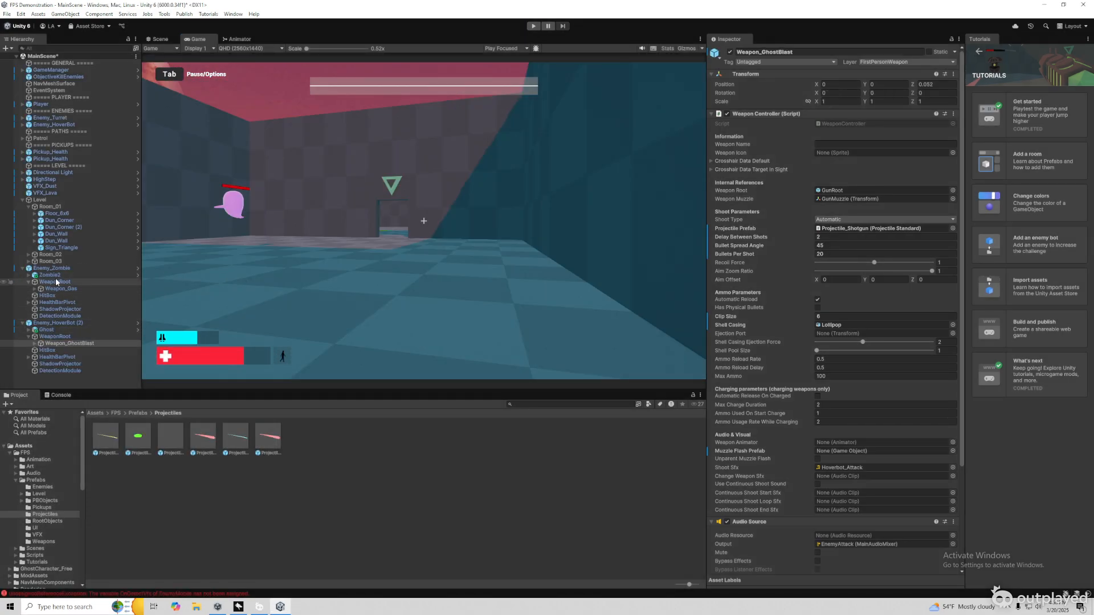
# Enter 100 as the Max Health of Enemy_Zombie
pyautogui.click(54, 269)
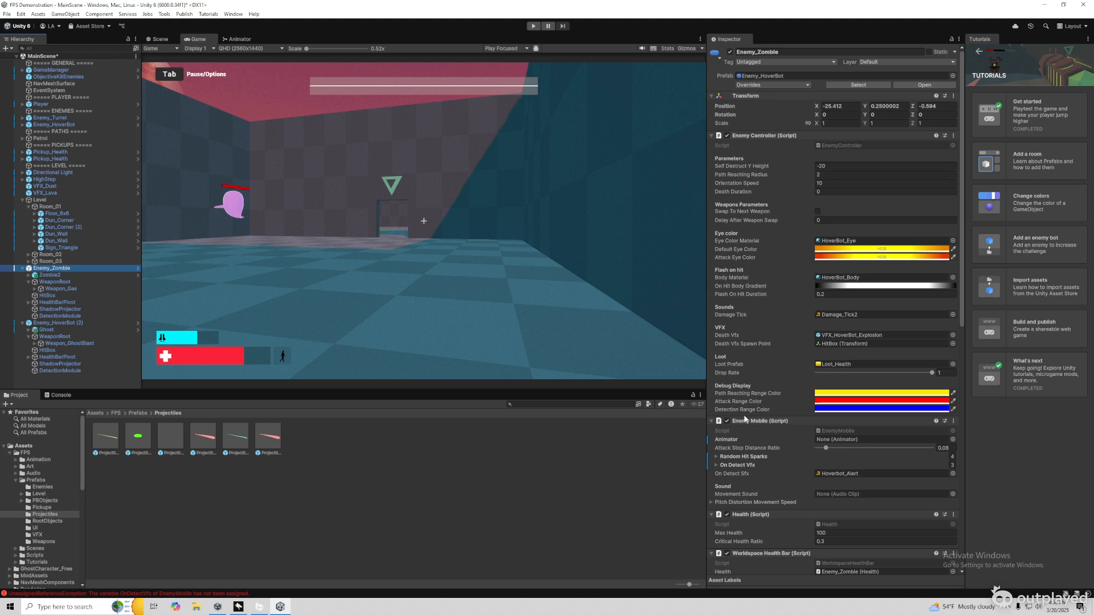
pyautogui.scroll(-3, 741, 451)
pyautogui.click(831, 463)
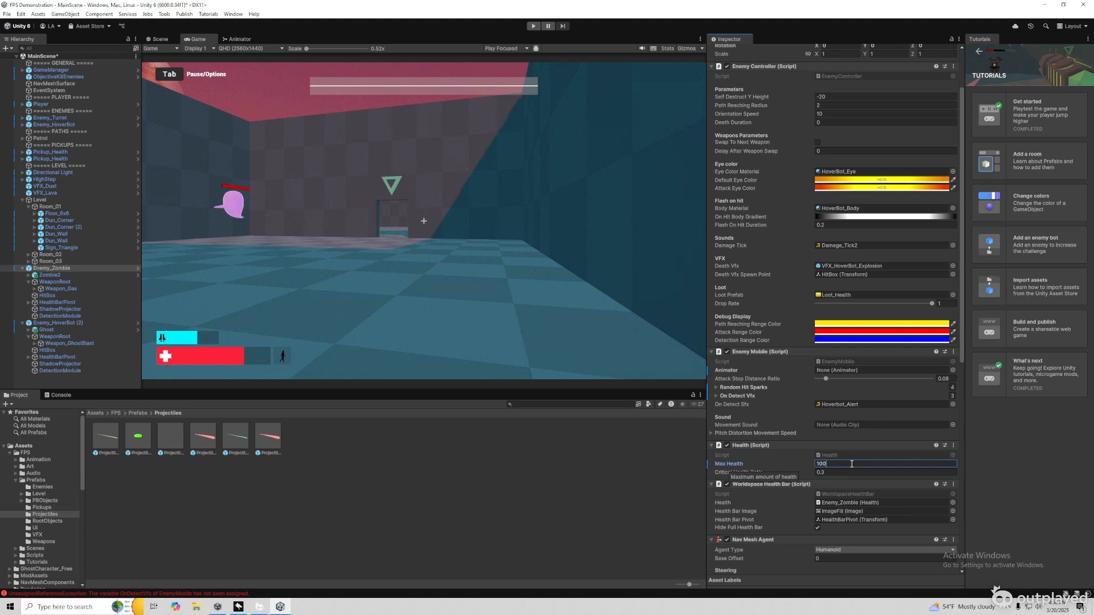
pyautogui.press('Return')
# Set Enemy_HoverBot (2)'s Max Health to 1 and raise its Nav Mesh Agent movement speed
pyautogui.click(68, 330)
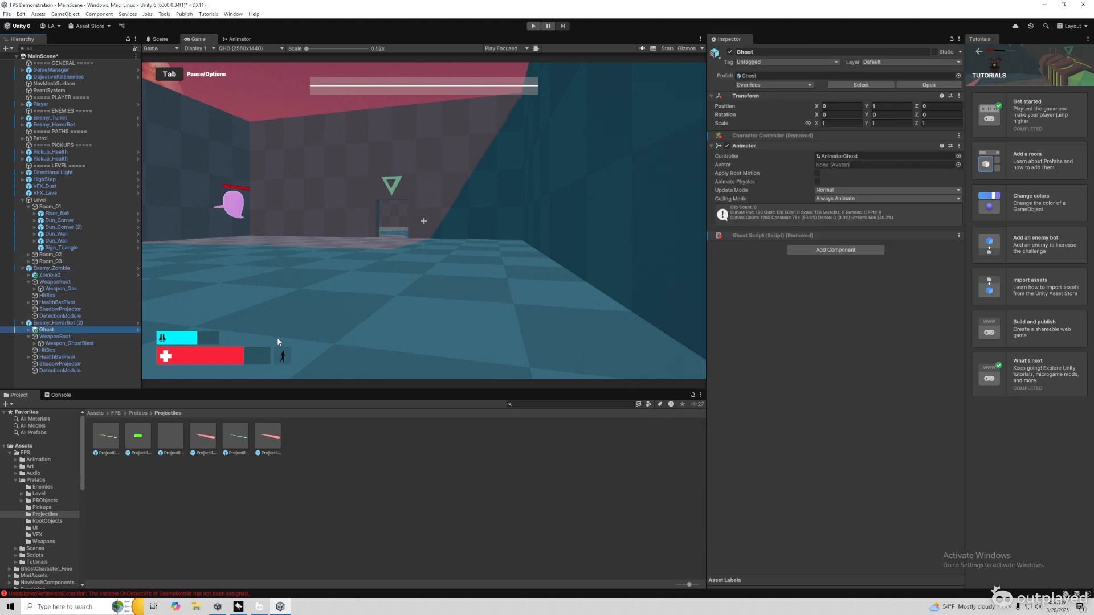
pyautogui.click(61, 323)
pyautogui.scroll(-4, 822, 411)
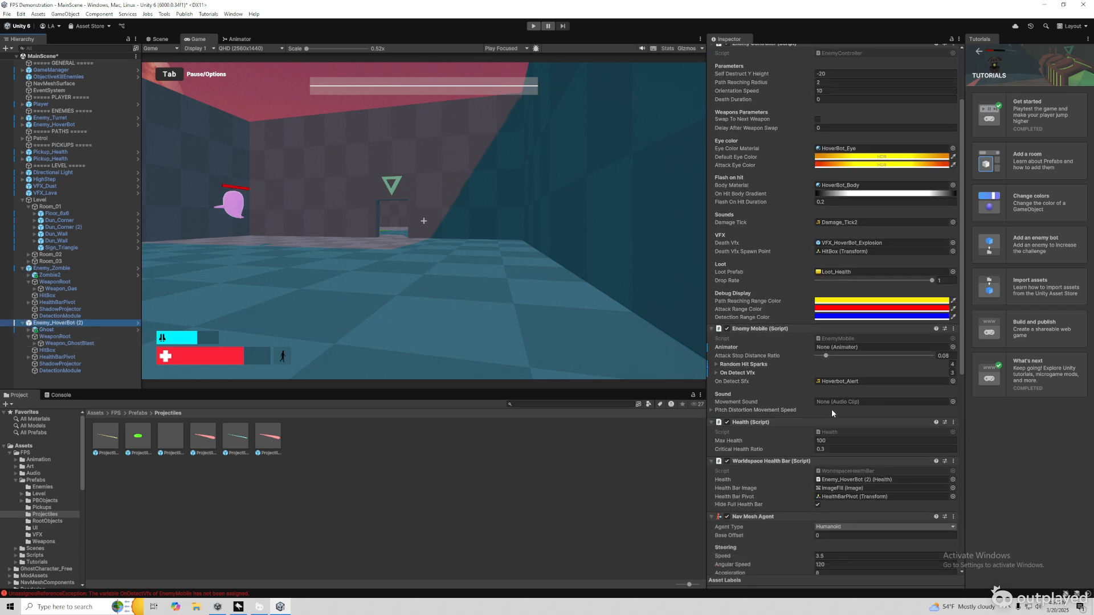
pyautogui.click(830, 441)
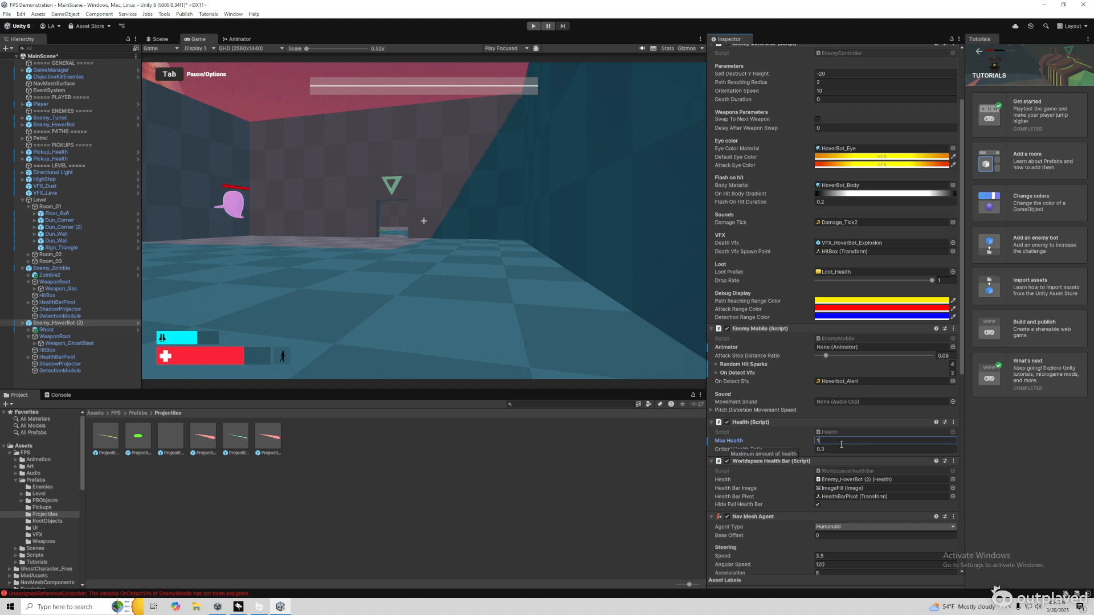
pyautogui.scroll(-3, 843, 456)
pyautogui.click(832, 487)
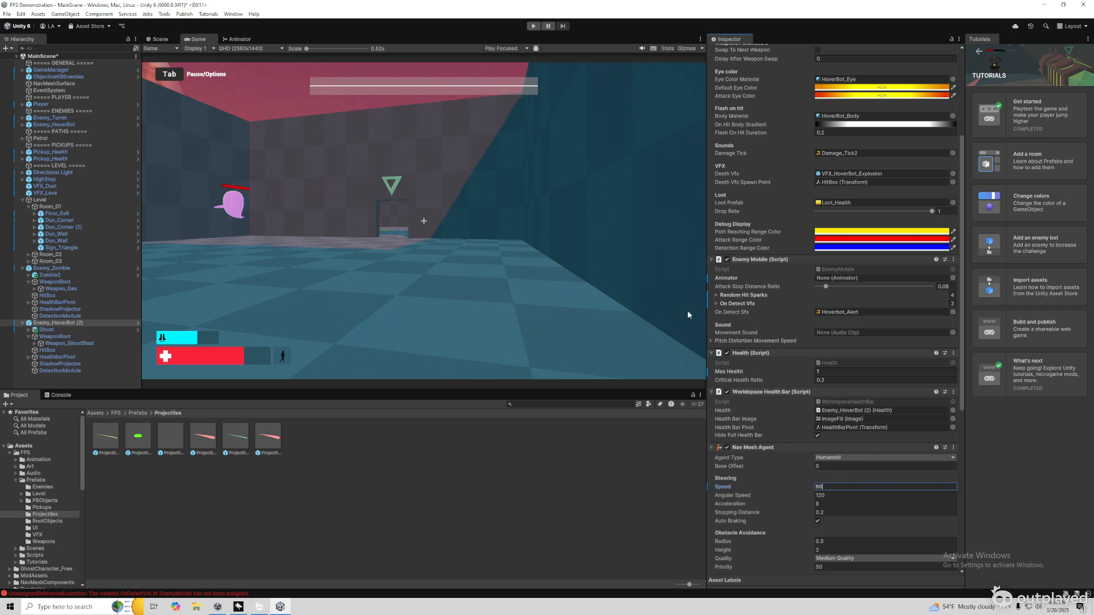
pyautogui.doubleClick(836, 488)
# Play-test the faster, low-health ghost by moving and shooting in the room, and exit play mode
pyautogui.click(534, 26)
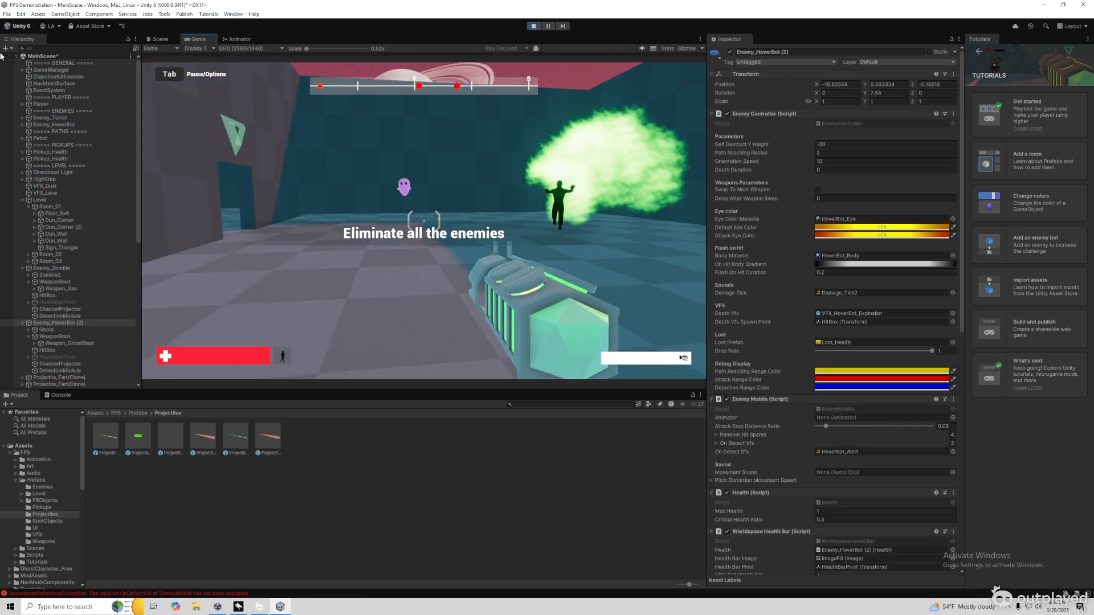
pyautogui.click(5, 6)
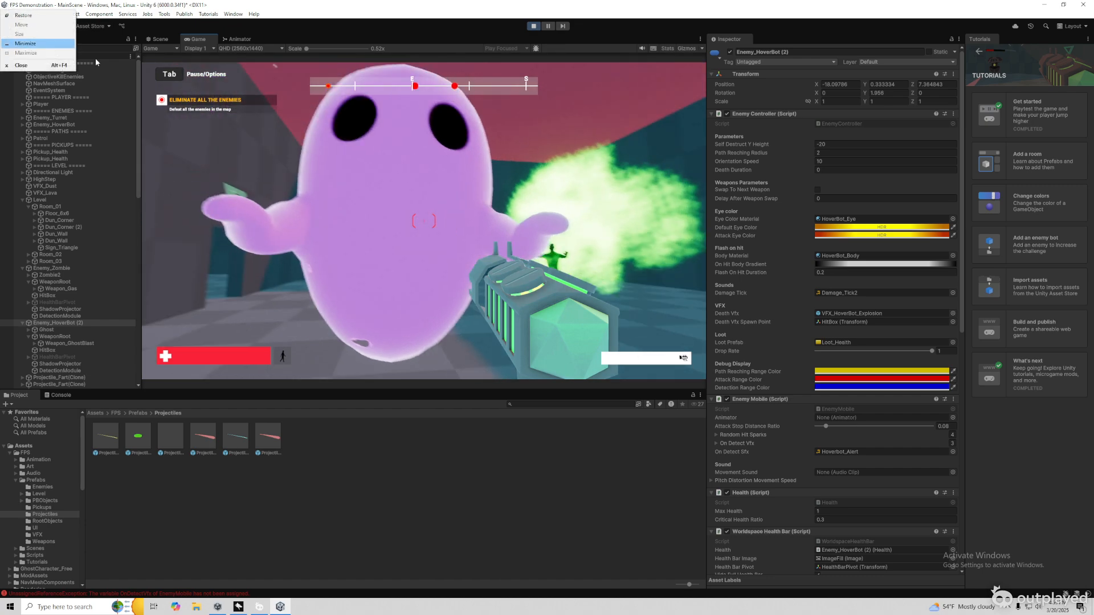
pyautogui.click(285, 165)
pyautogui.click(423, 221)
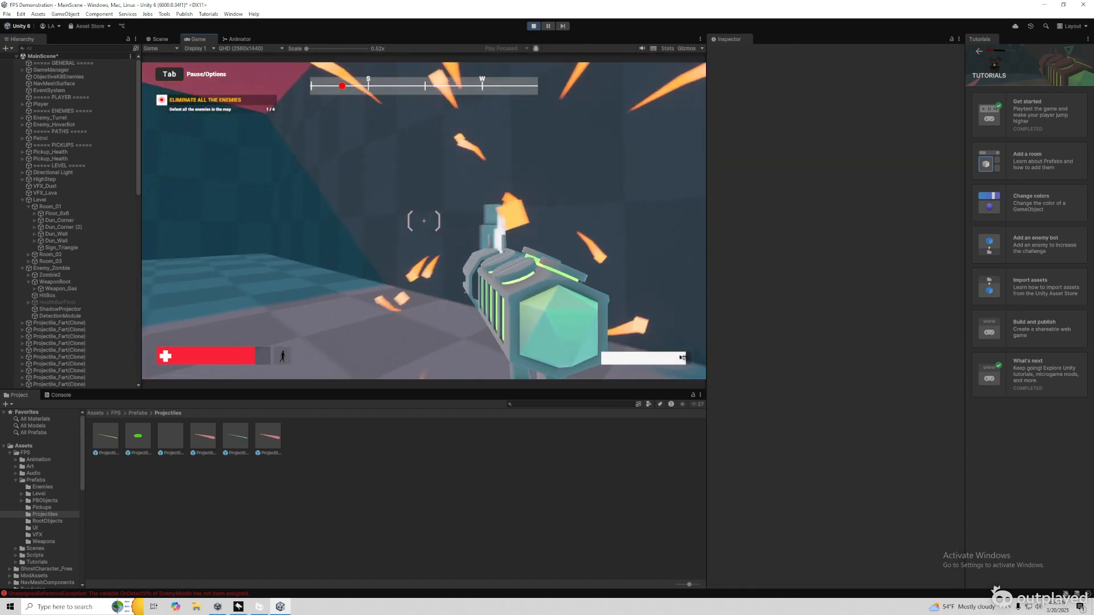
pyautogui.press('w')
pyautogui.press('super')
pyautogui.click(536, 27)
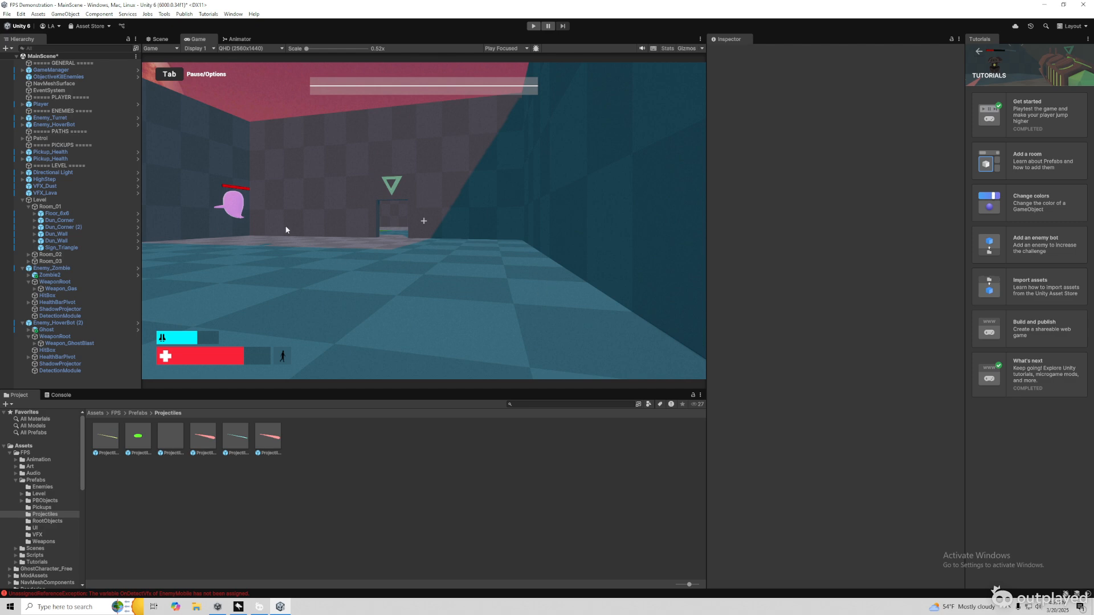
# Select Weapon_GhostBlast under the ghost enemy's WeaponRoot to show its weapon settings
pyautogui.click(63, 332)
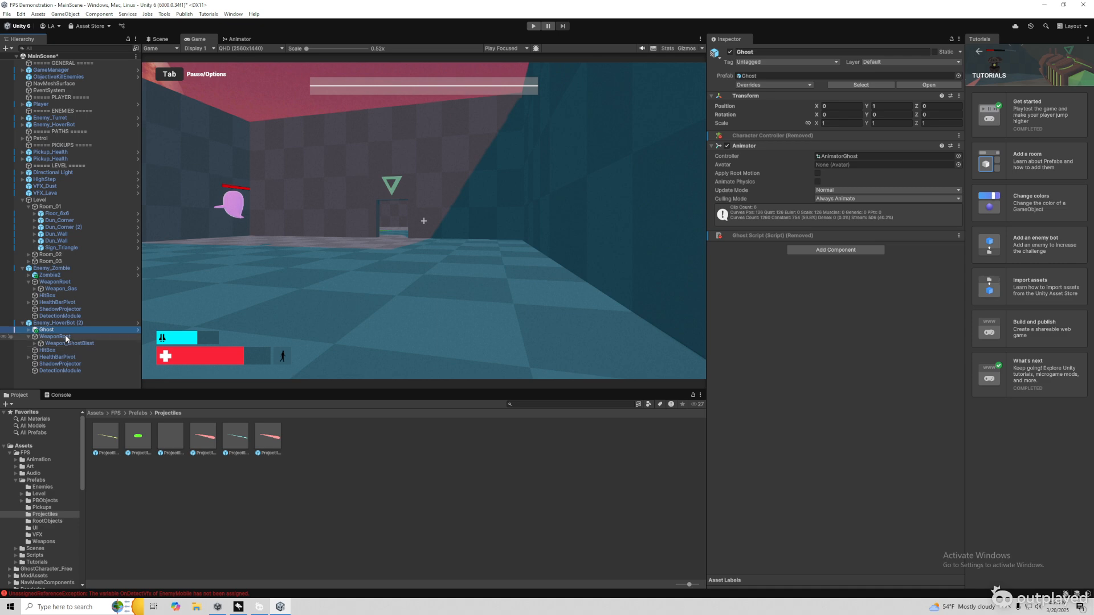
pyautogui.click(66, 337)
pyautogui.click(68, 343)
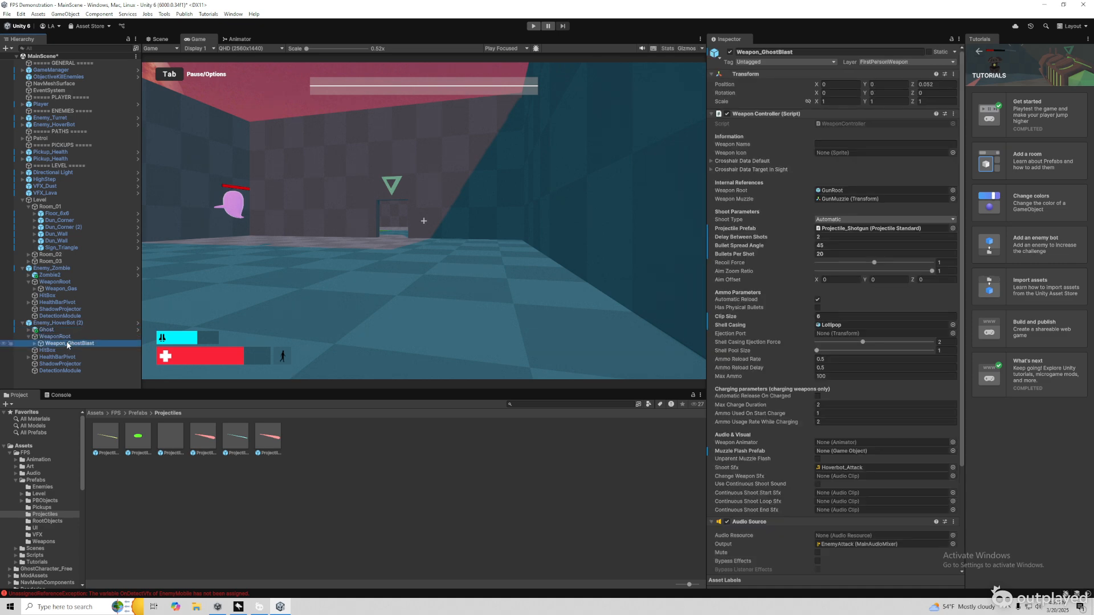
# Set the Nav Mesh Agent steering speed of Enemy_HoverBot (2) to 30
pyautogui.click(56, 323)
pyautogui.scroll(-5, 809, 422)
pyautogui.click(818, 420)
pyautogui.scroll(-3, 820, 422)
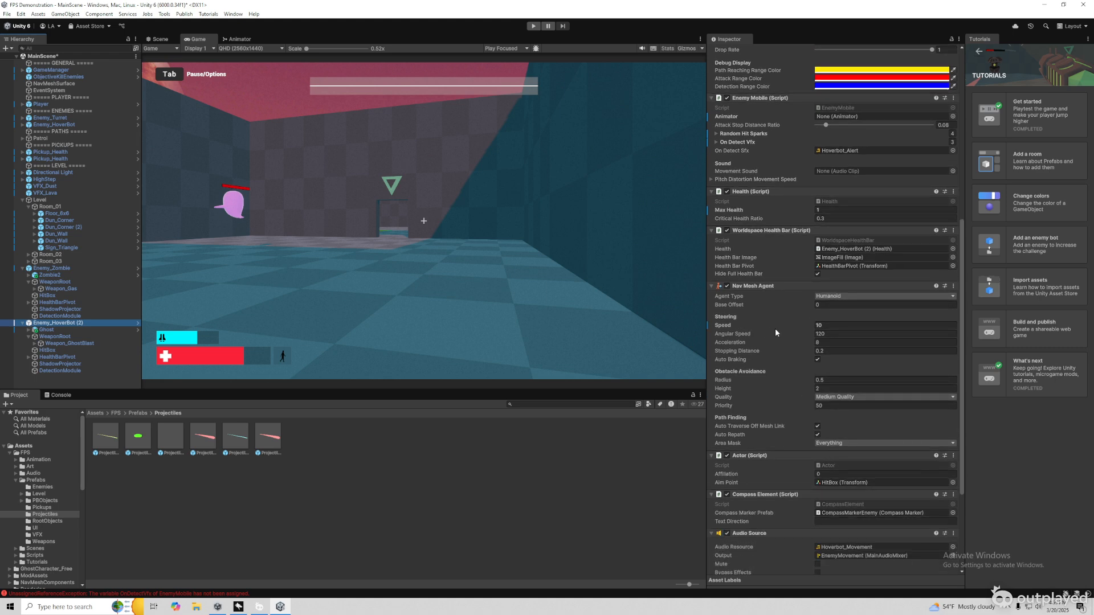
pyautogui.click(829, 326)
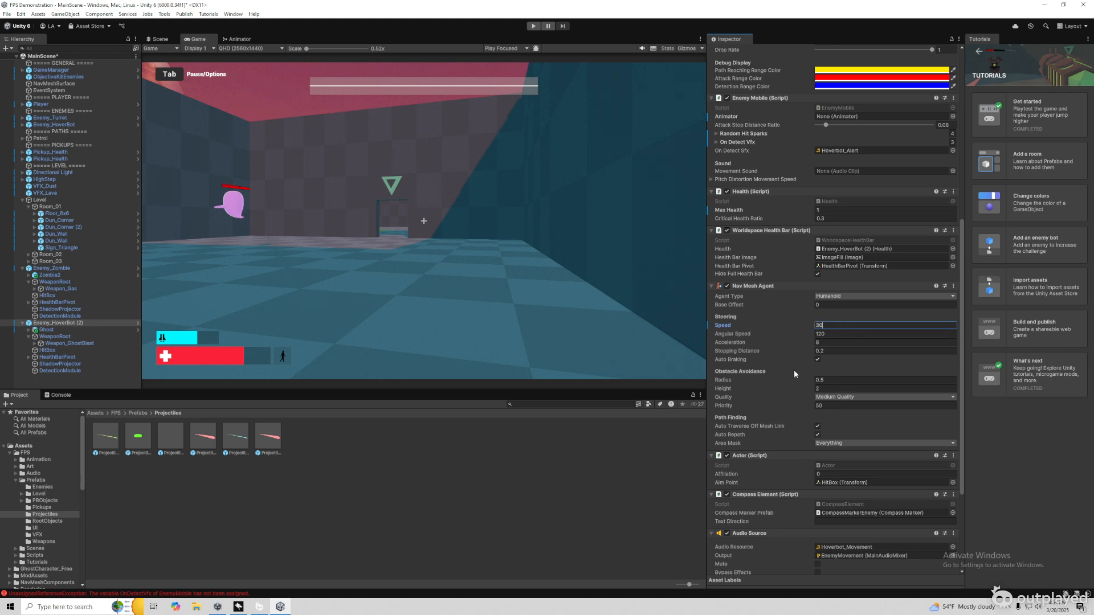
# Set the Weapon_GhostBlast delay between shots to 0.5
pyautogui.click(71, 343)
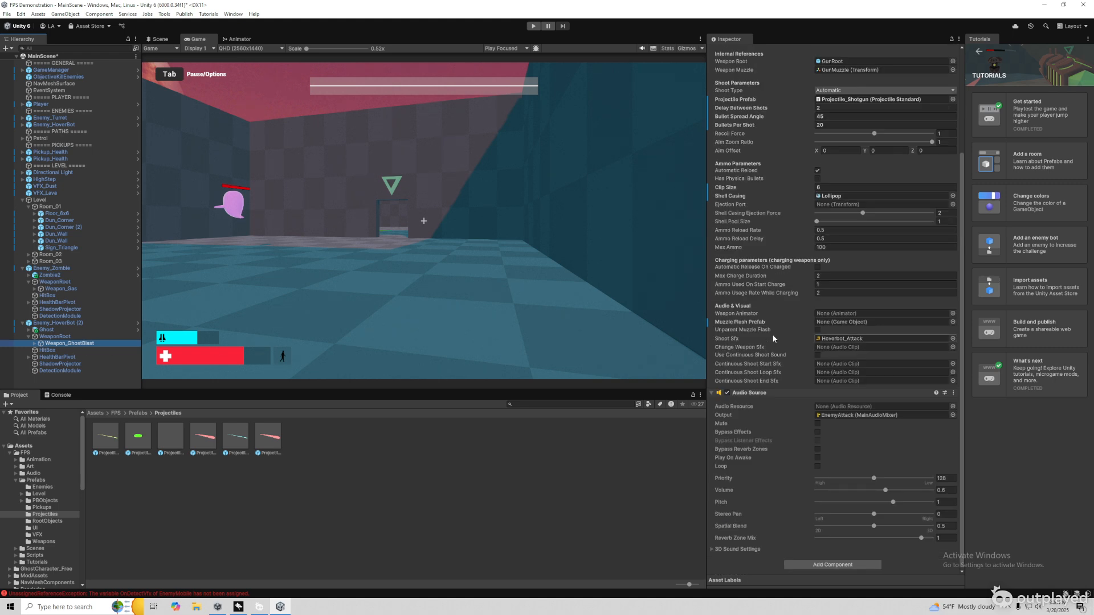
pyautogui.scroll(4, 816, 243)
pyautogui.click(825, 237)
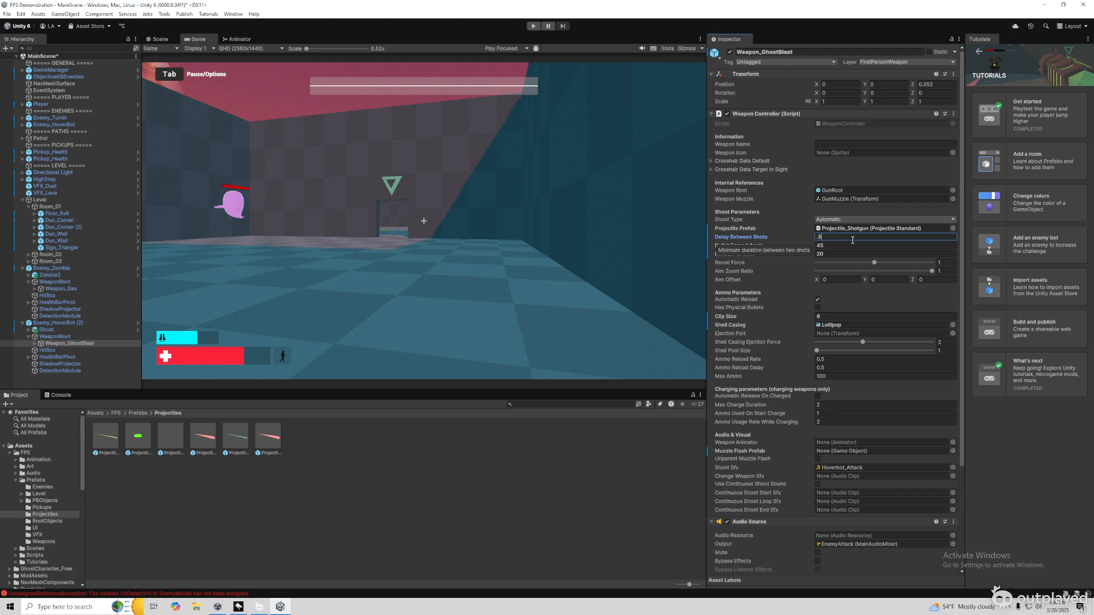
# Playtest the scene, fighting the ghost, zombie and other enemies to check their movement and attacks, and end play mode
pyautogui.click(534, 26)
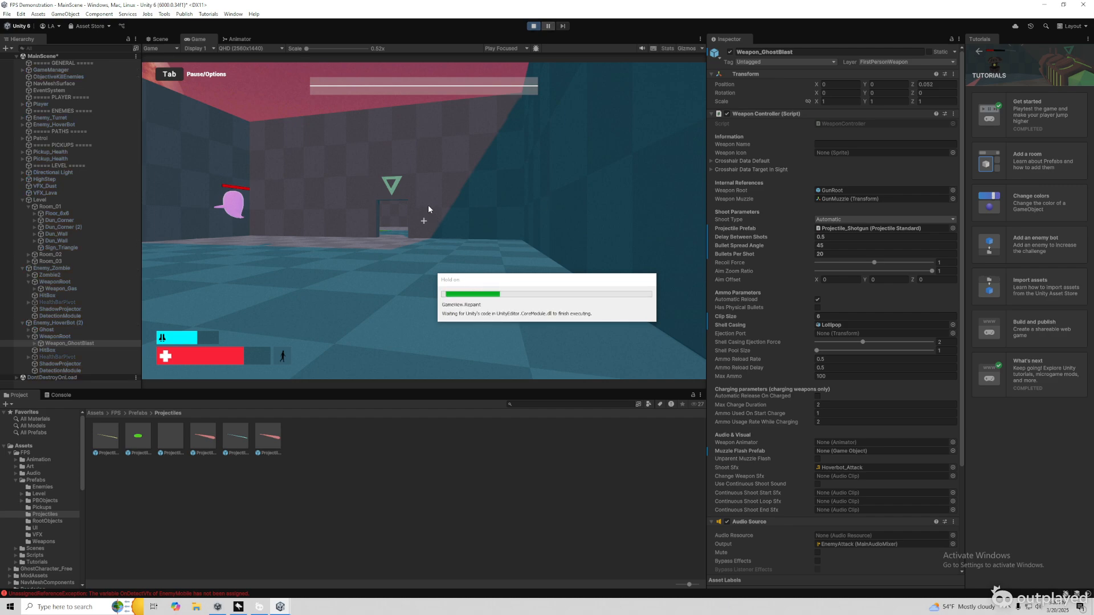
pyautogui.press('s')
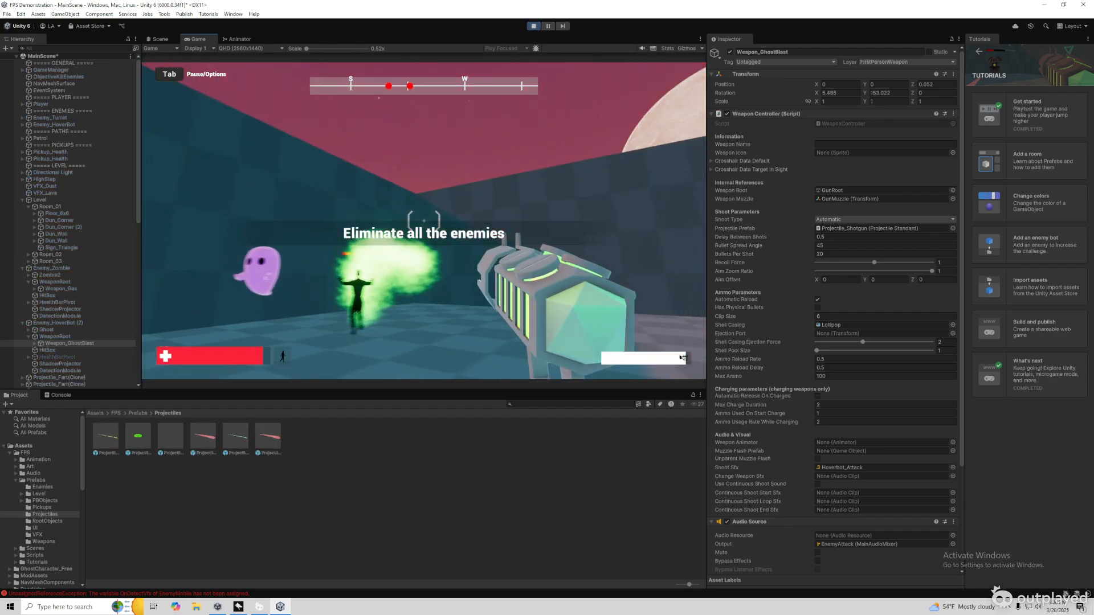
pyautogui.press('d')
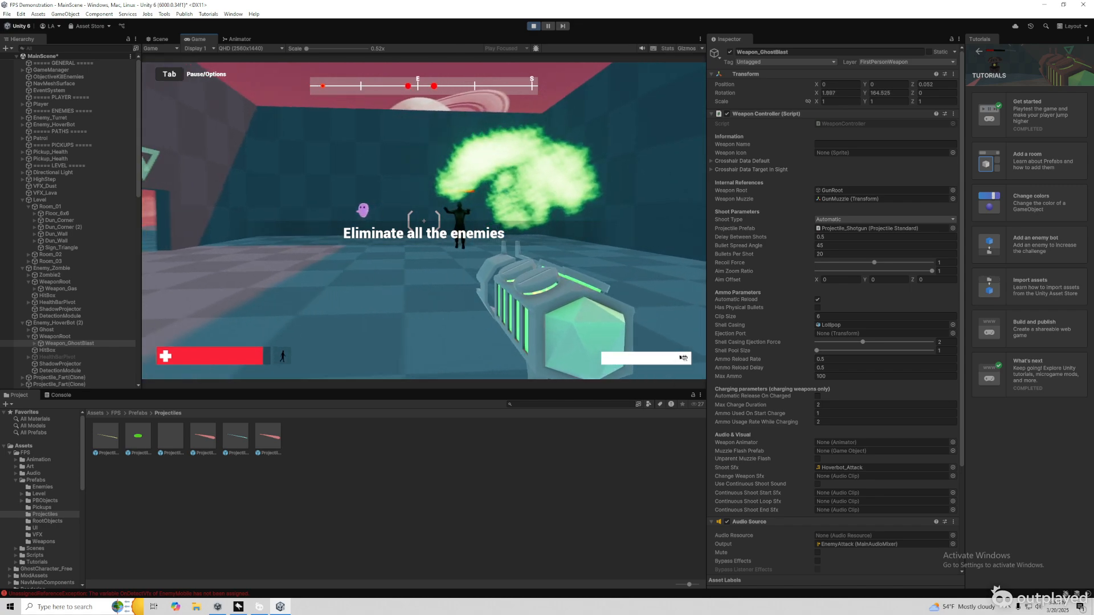
pyautogui.press('d')
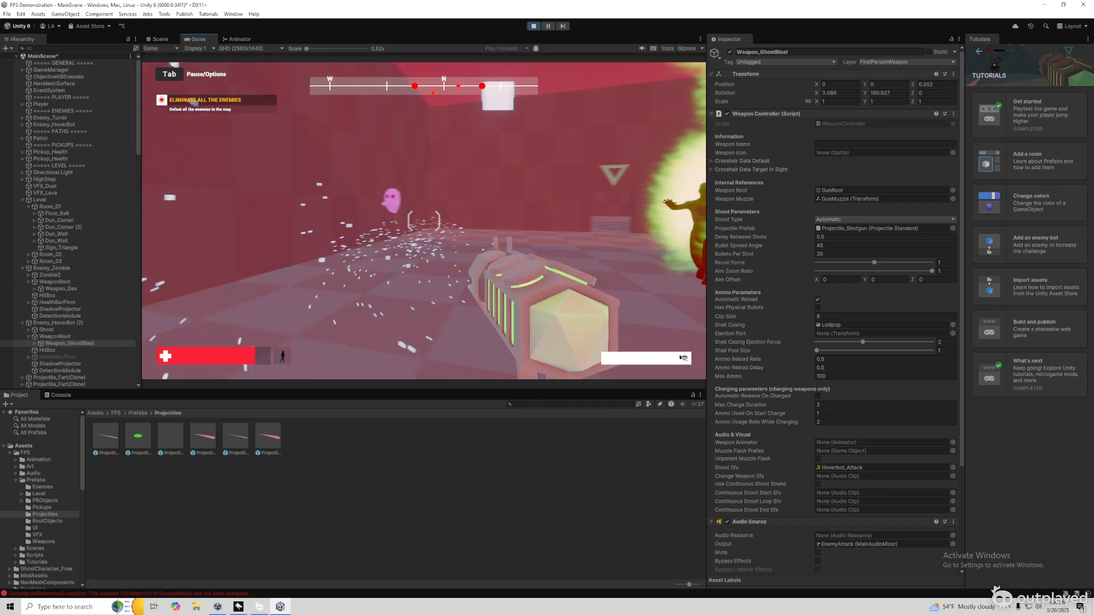
pyautogui.press('d')
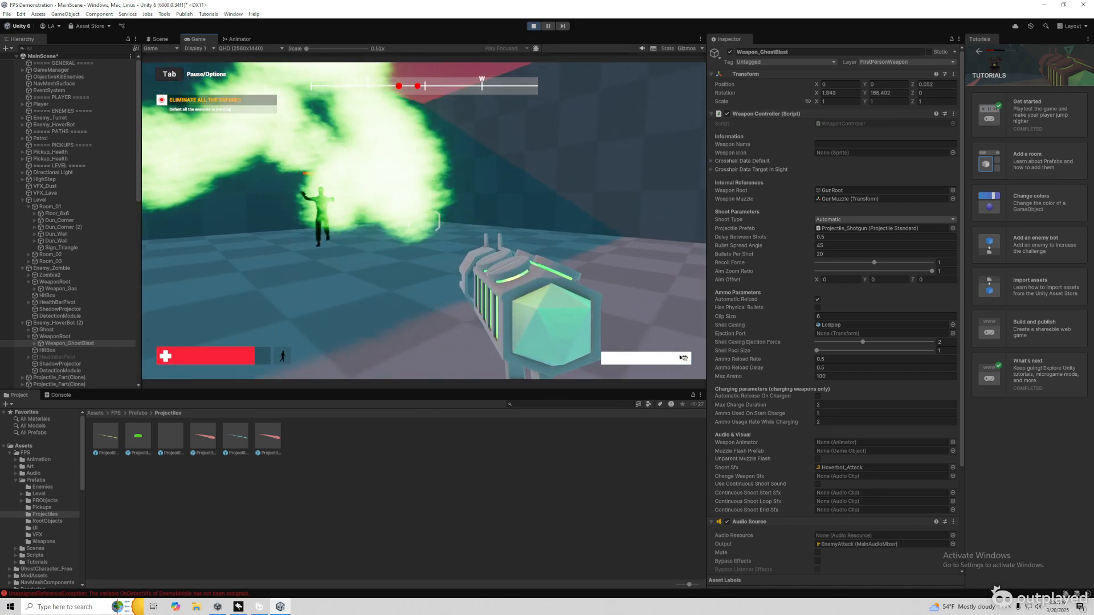
pyautogui.click(424, 221)
pyautogui.press('a')
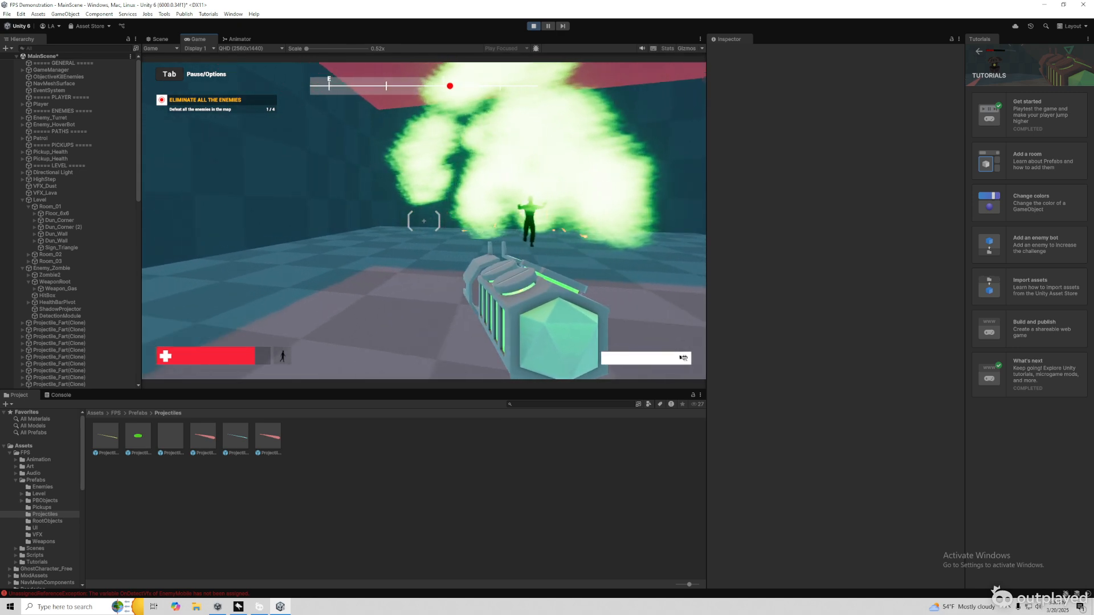
pyautogui.click(424, 221)
pyautogui.click(424, 221)
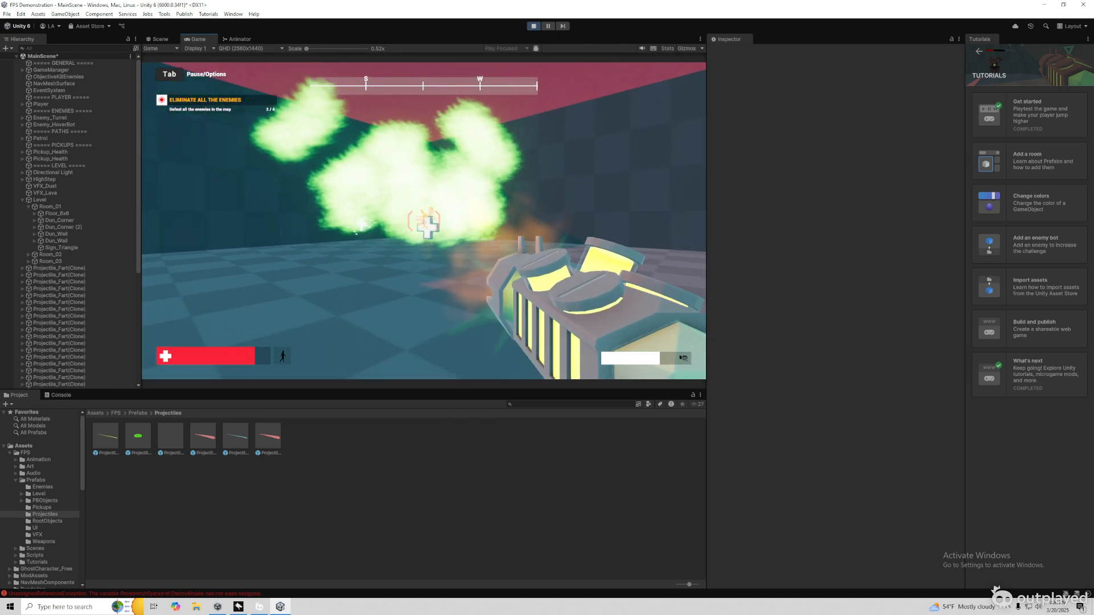
pyautogui.press('w')
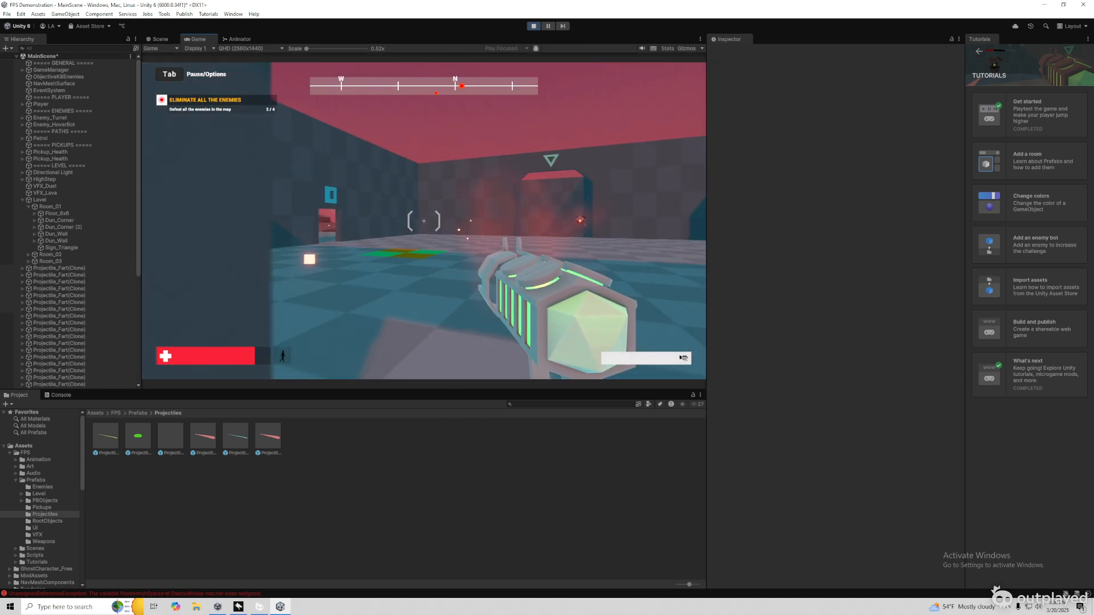
pyautogui.click(424, 221)
pyautogui.click(424, 221)
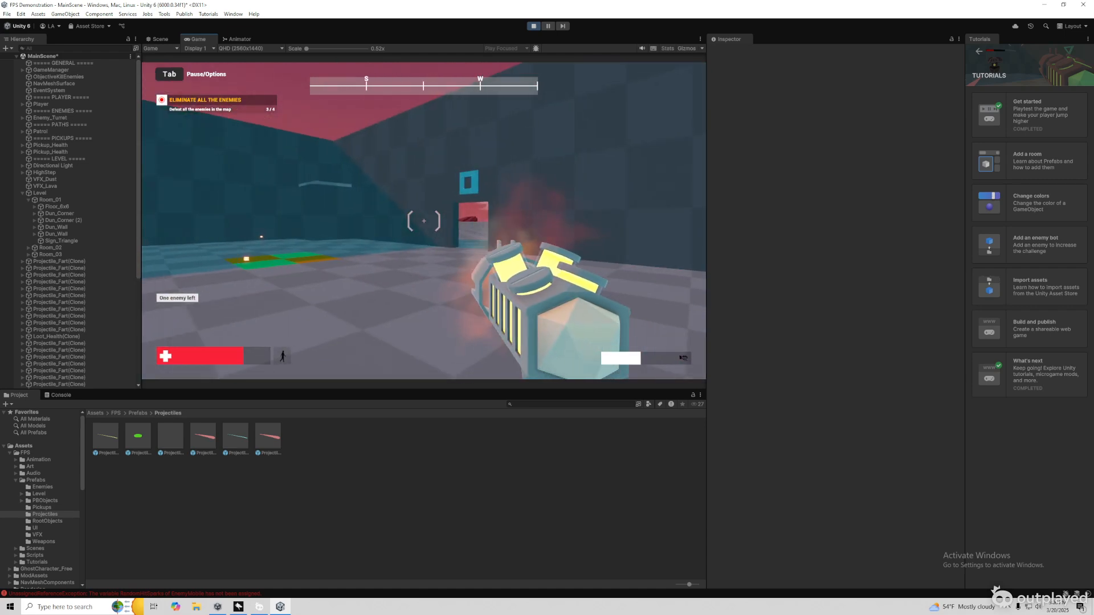
pyautogui.press('super')
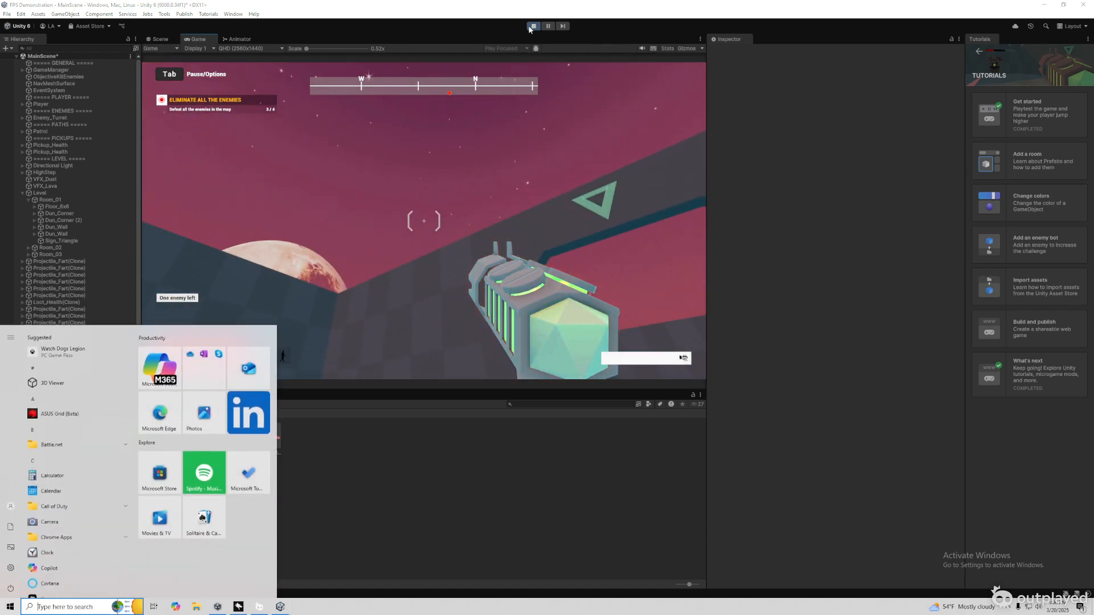
pyautogui.click(534, 26)
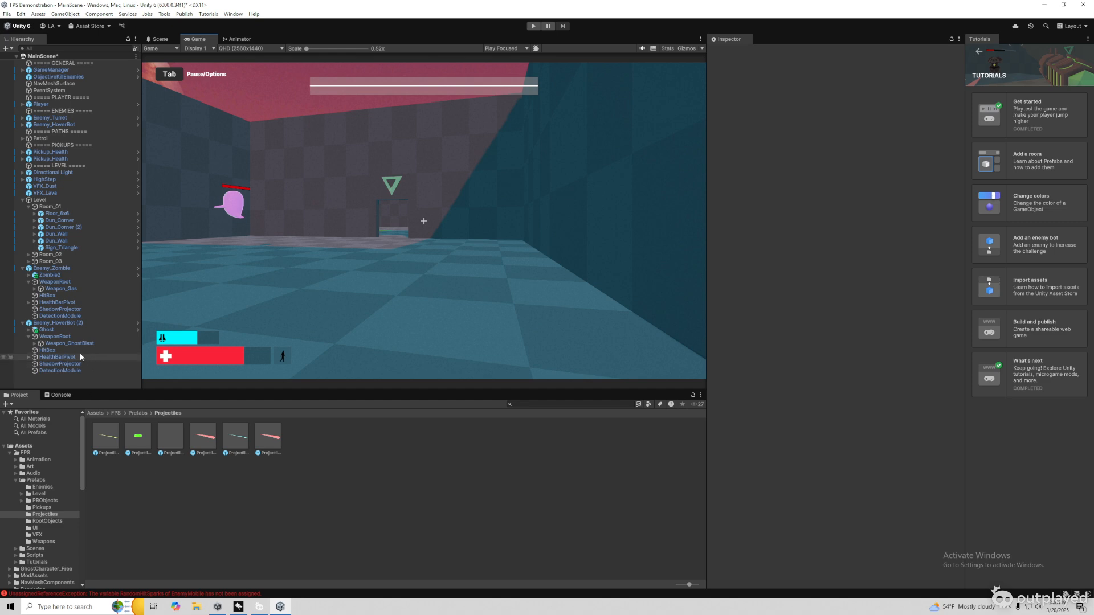
# Collapse both custom enemies in the hierarchy and save Enemy_Zombie as an original prefab in the Prefabs/Enemies folder
pyautogui.click(29, 324)
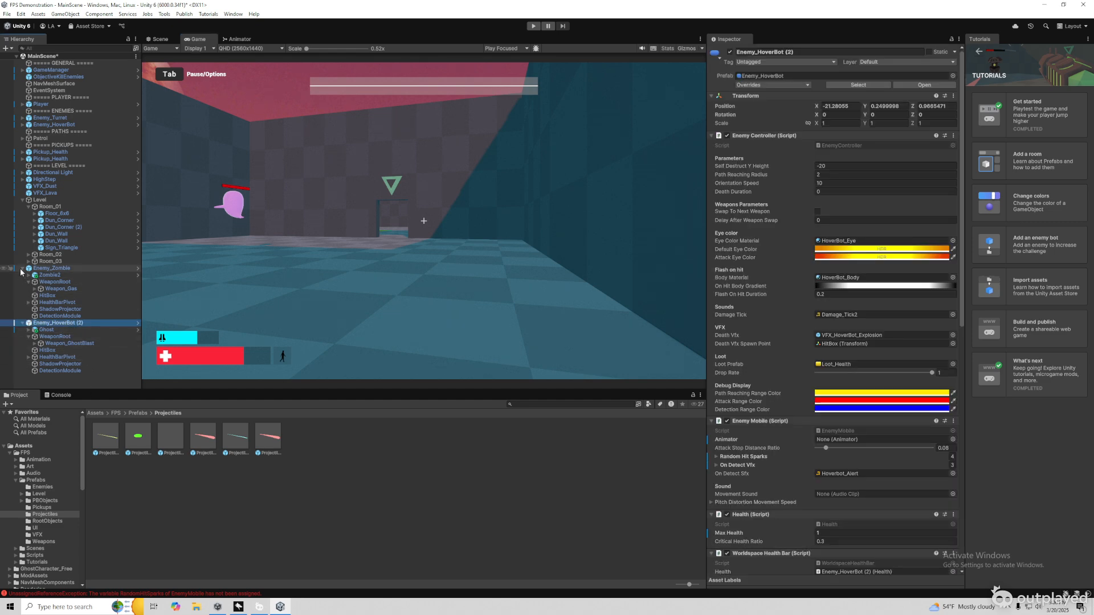
pyautogui.click(22, 269)
pyautogui.click(22, 275)
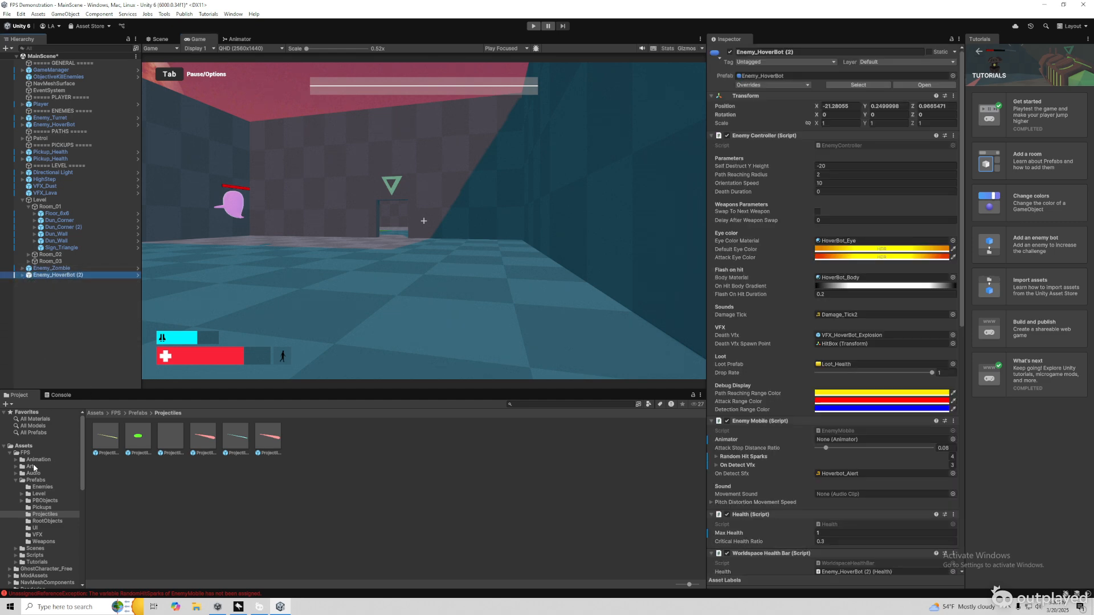
pyautogui.click(42, 487)
pyautogui.moveTo(63, 276); pyautogui.dragTo(191, 456)
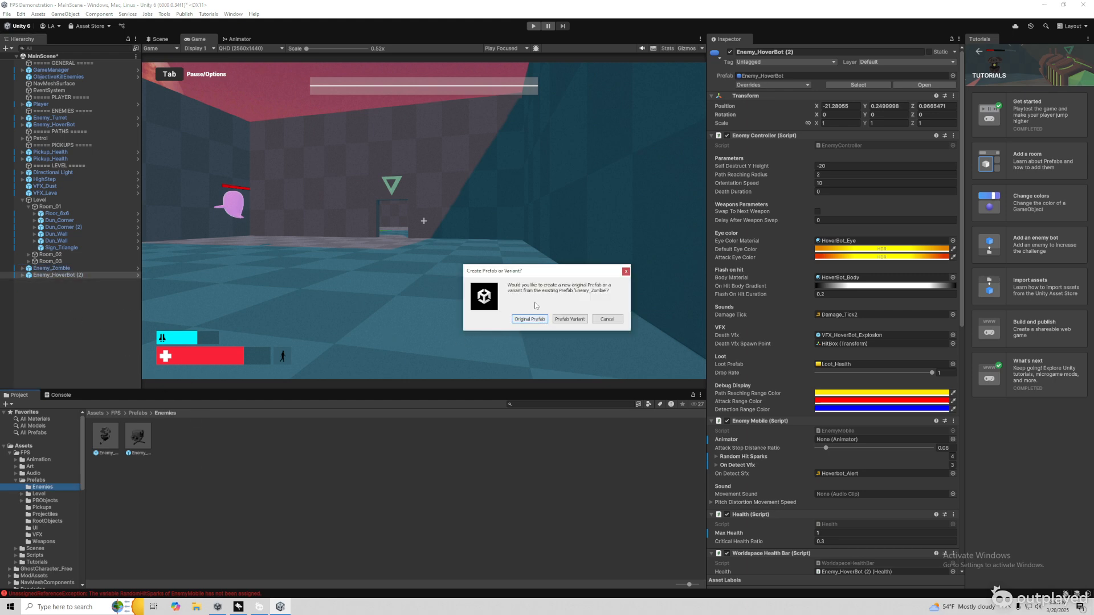
pyautogui.click(529, 319)
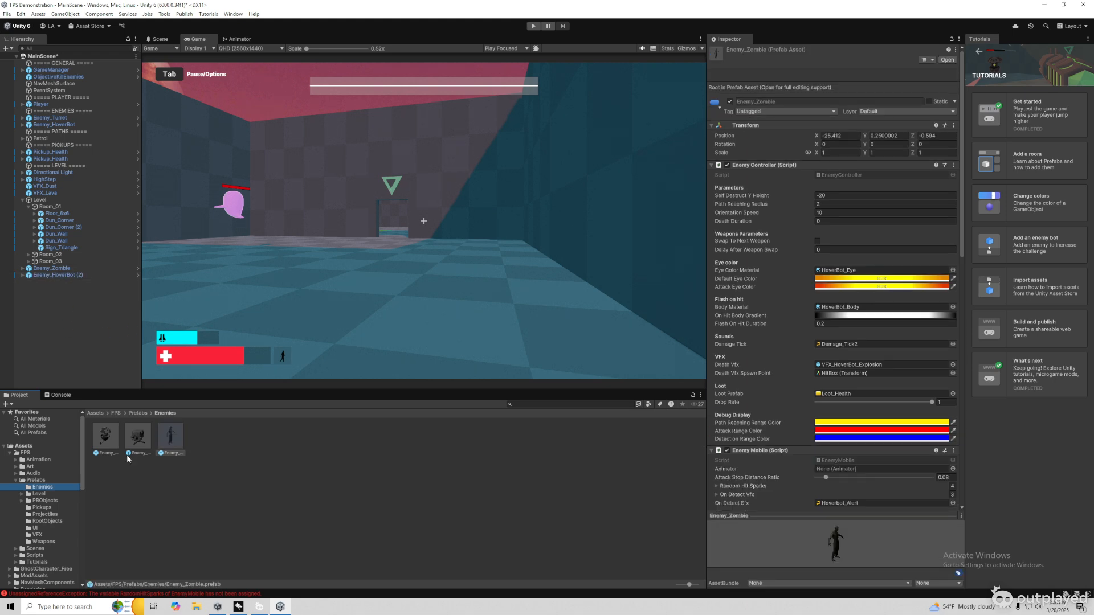
# Rename Enemy_HoverBot (2) to Enemy_Ghost
pyautogui.click(47, 276)
pyautogui.click(22, 275)
pyautogui.rightClick(57, 278)
pyautogui.moveTo(819, 52); pyautogui.dragTo(765, 53)
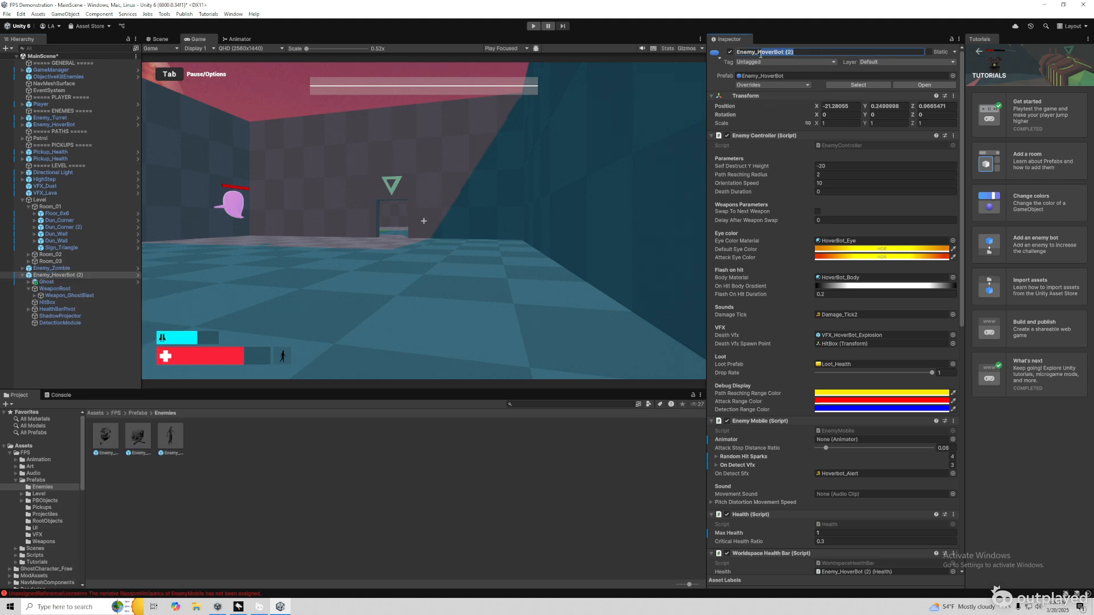
pyautogui.press('Return')
pyautogui.click(51, 337)
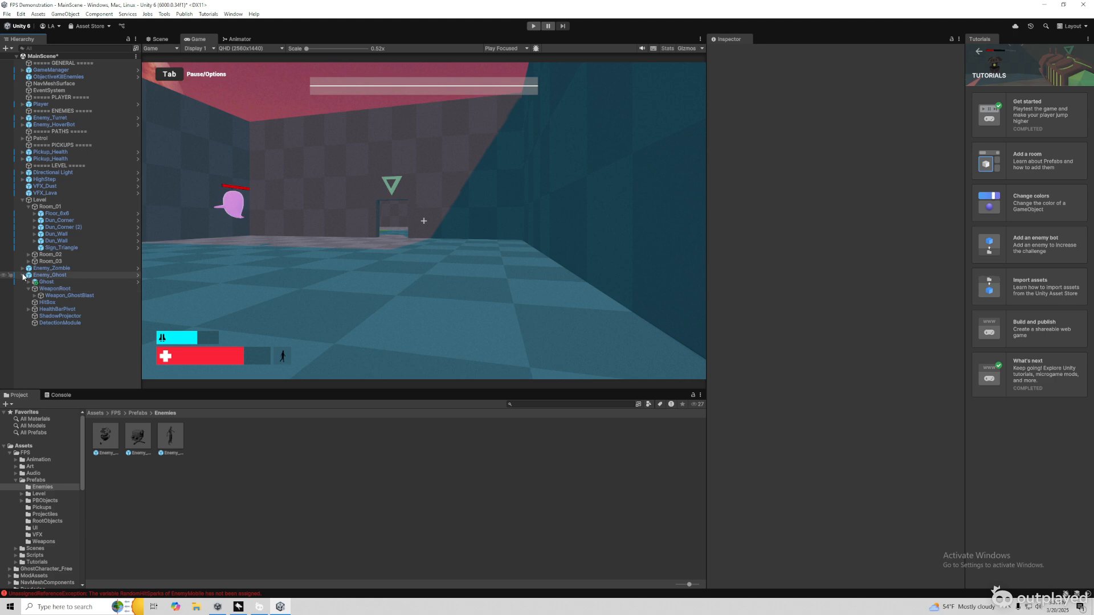
# Save the collapsed Enemy_Ghost as an original prefab in the Prefabs/Enemies folder
pyautogui.click(23, 276)
pyautogui.moveTo(50, 275); pyautogui.dragTo(225, 463)
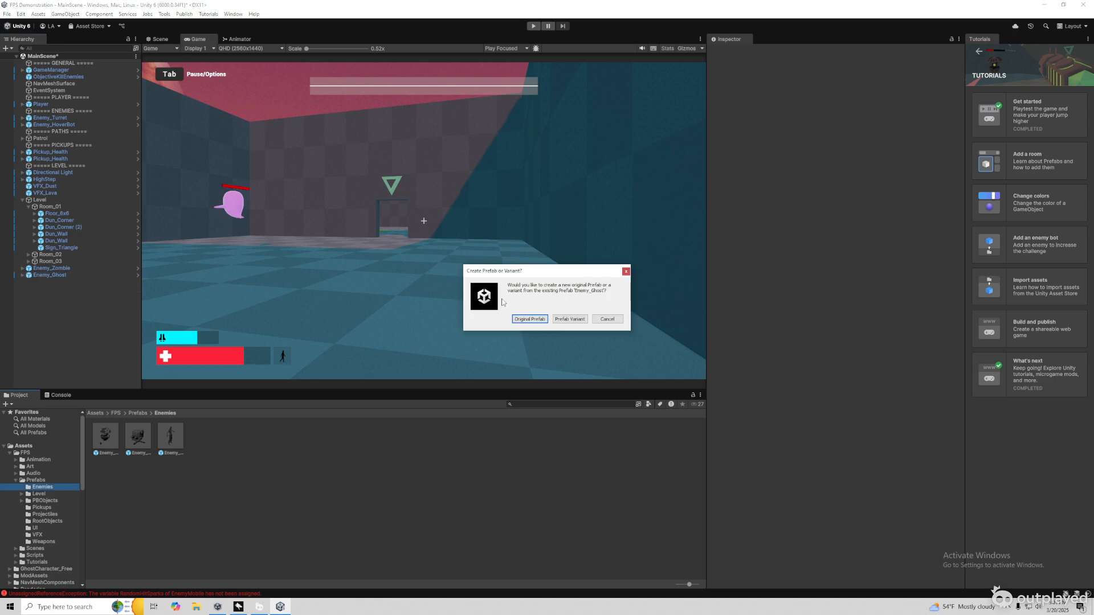
pyautogui.click(530, 320)
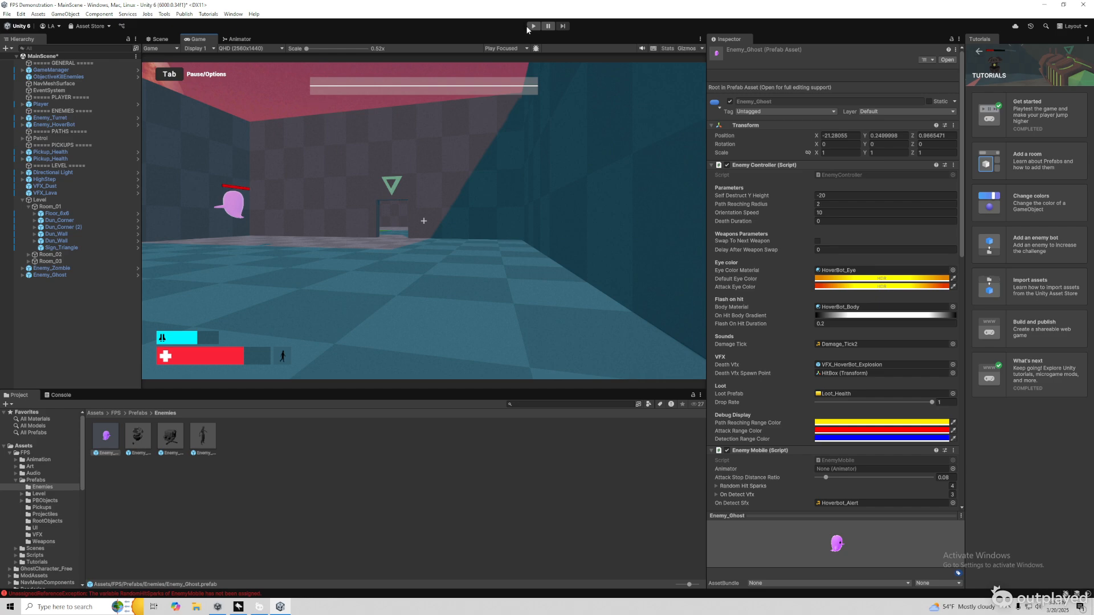
# Show the level in the Scene view, looking out over the large floor area
pyautogui.click(162, 39)
pyautogui.moveTo(362, 164); pyautogui.dragTo(908, 179, button='right')
pyautogui.click(23, 199)
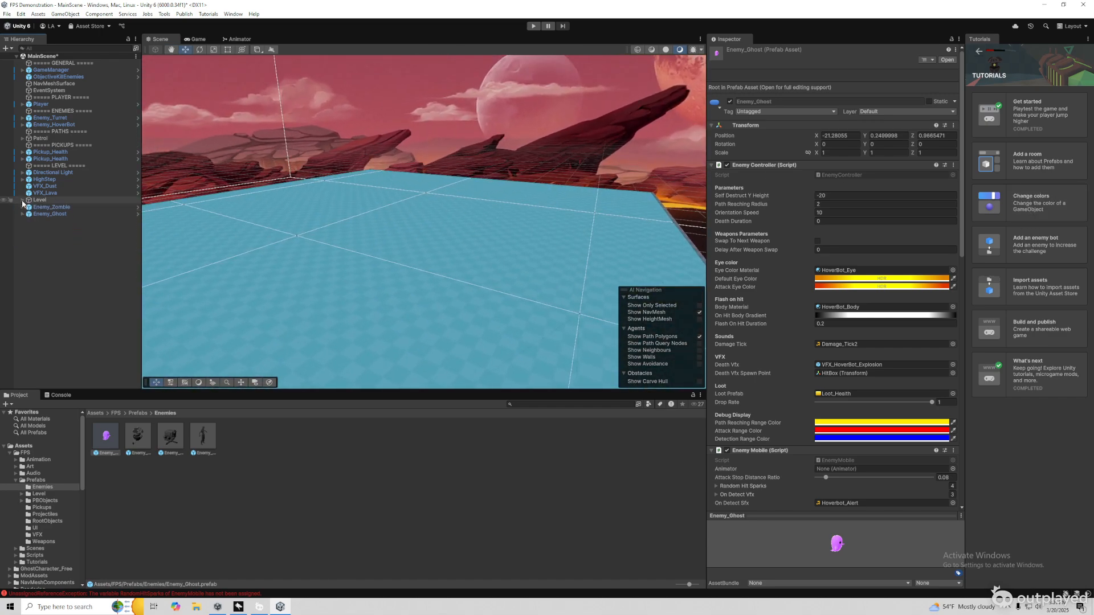
pyautogui.click(22, 200)
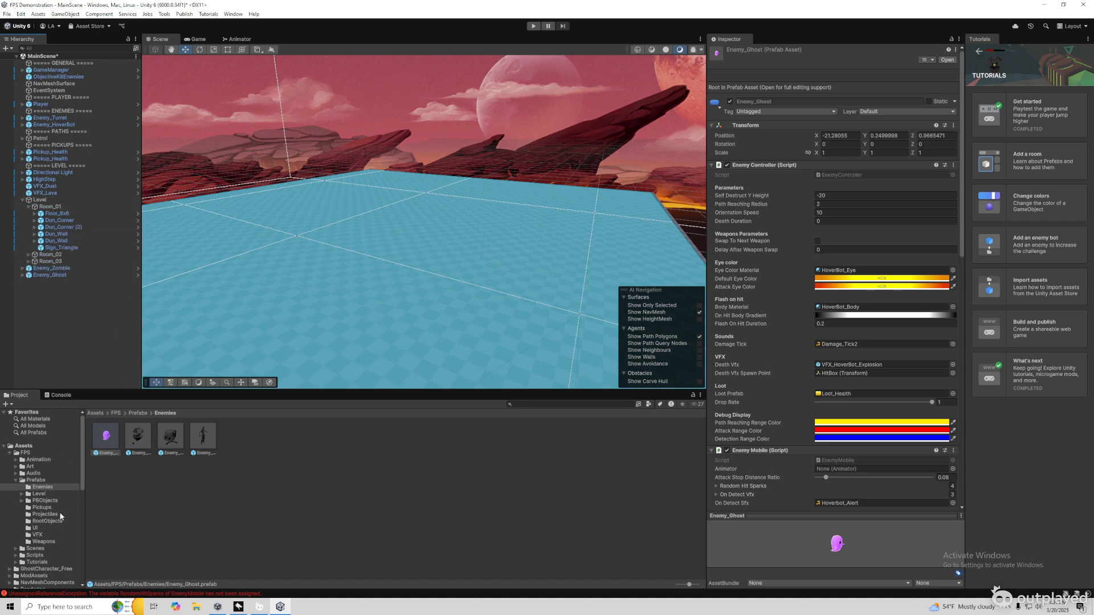
# Download the RPG Poly Pack - Lite asset in the Package Manager and import all of its files into the project
pyautogui.click(233, 13)
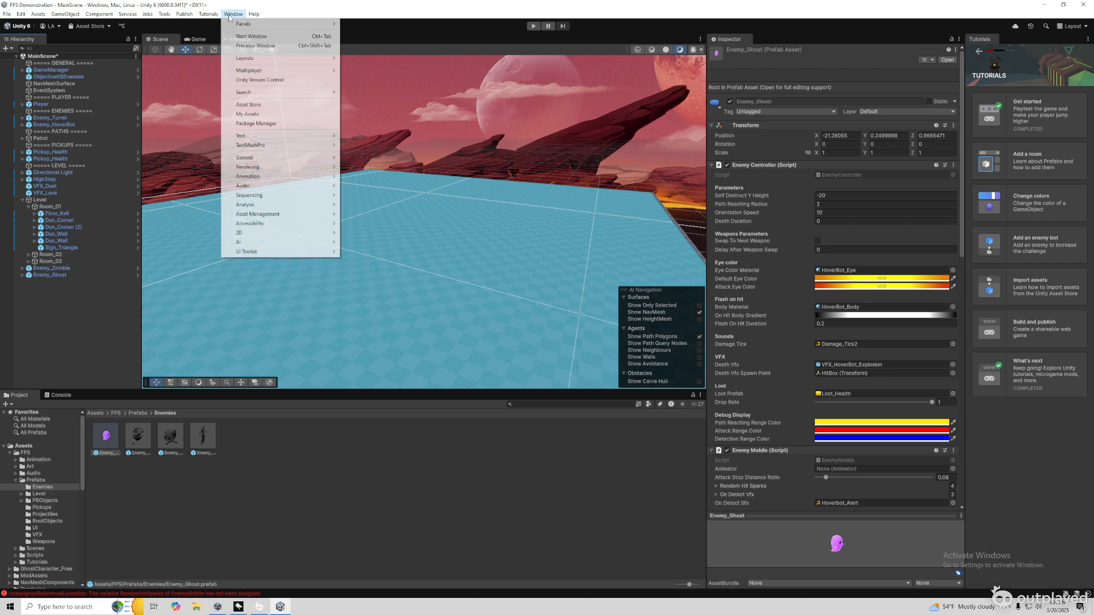
pyautogui.click(261, 122)
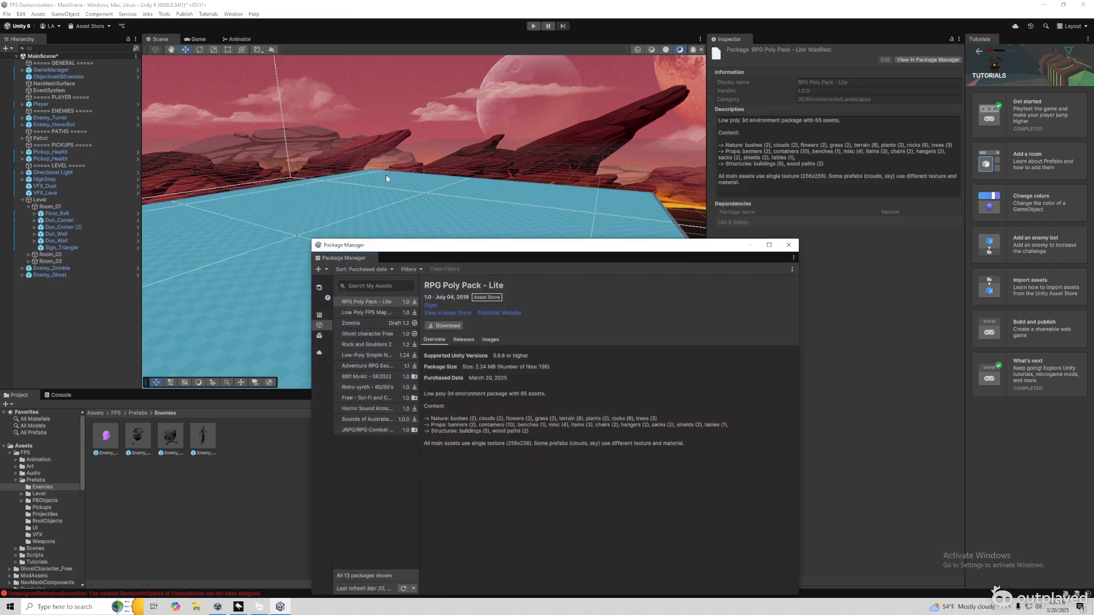
pyautogui.click(356, 313)
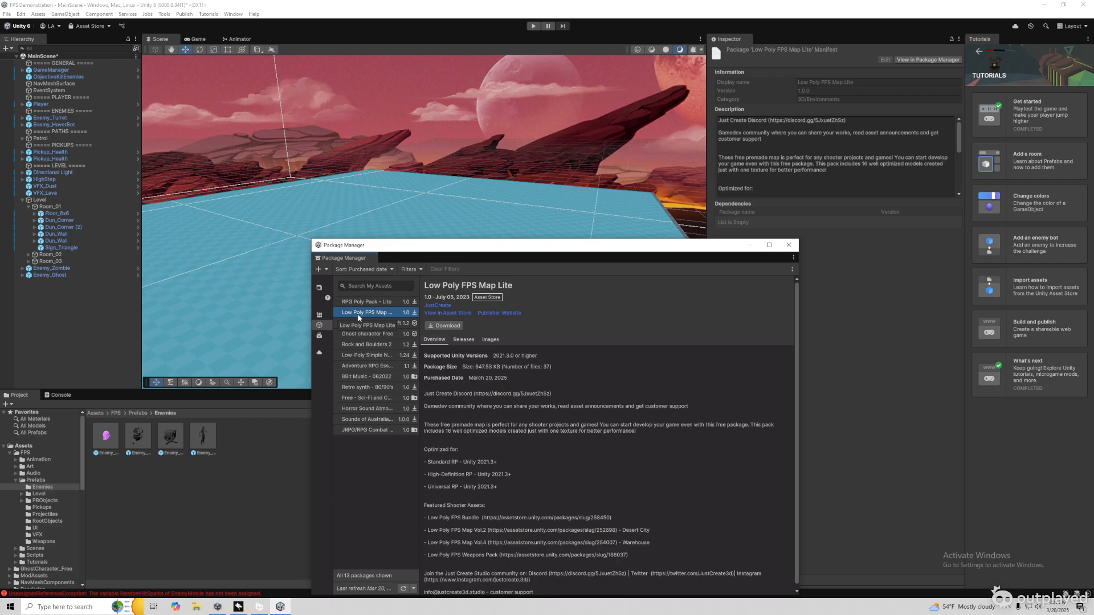
pyautogui.click(366, 302)
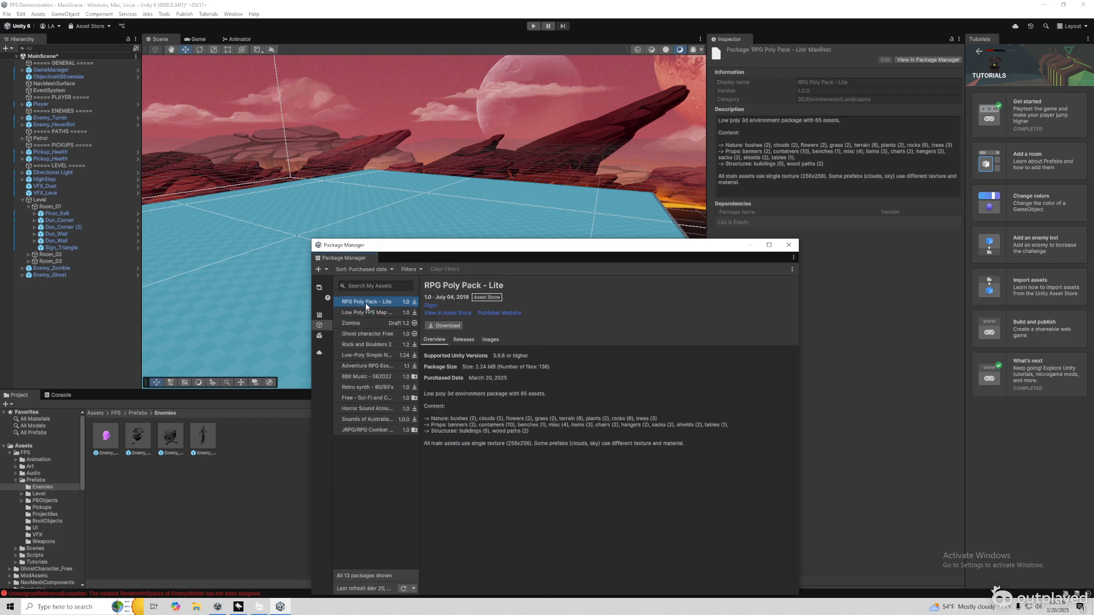
pyautogui.click(445, 325)
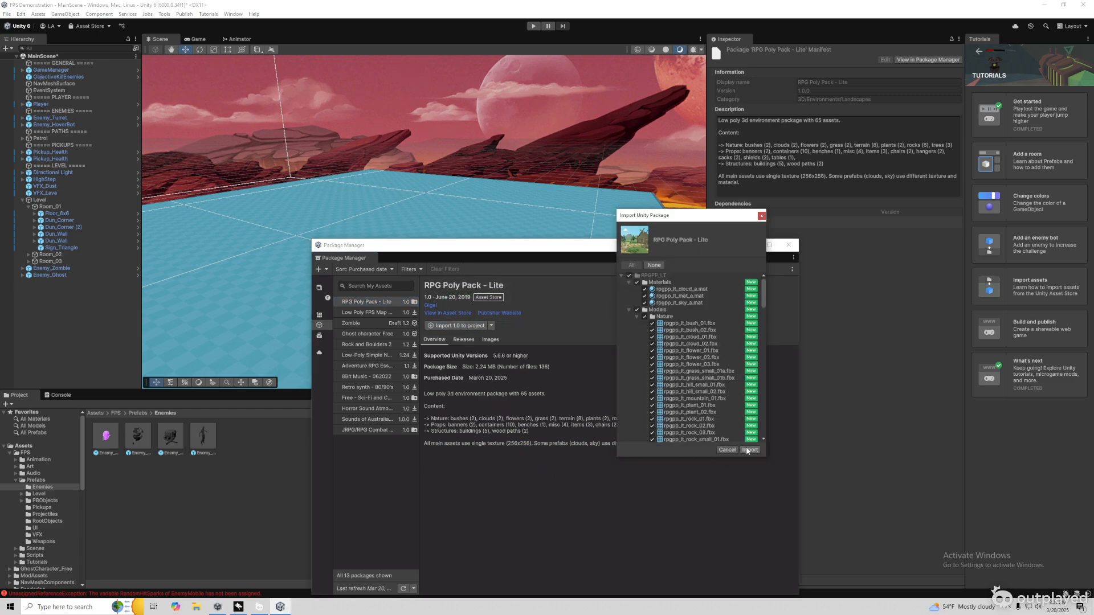
pyautogui.click(750, 451)
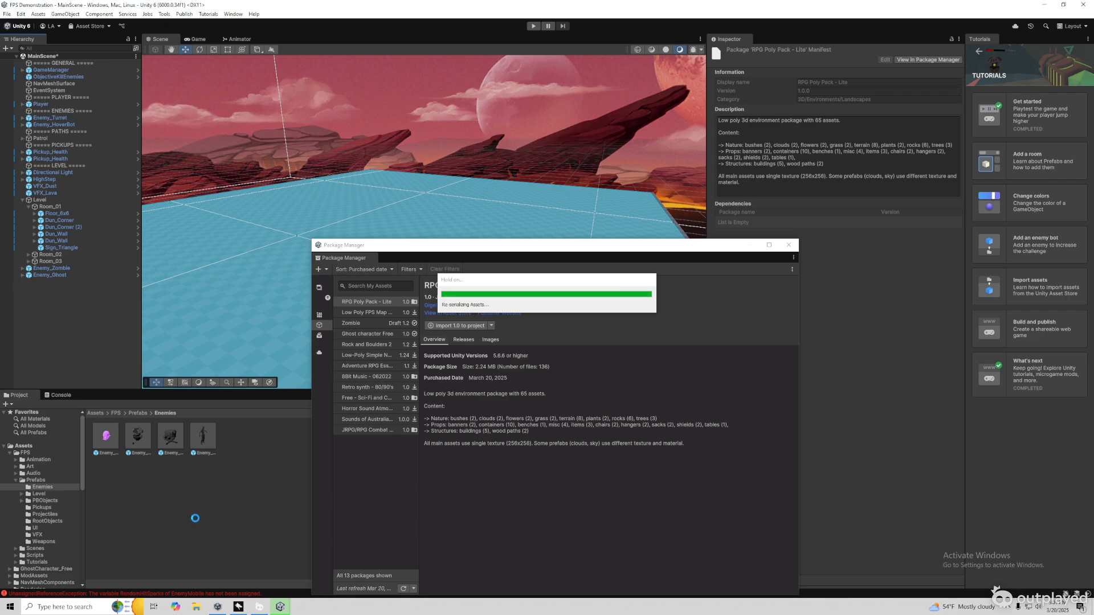
# Collapse the FPS and Zombie asset folders and open the imported RPGPP_LT folder
pyautogui.click(32, 529)
pyautogui.click(16, 481)
pyautogui.click(10, 454)
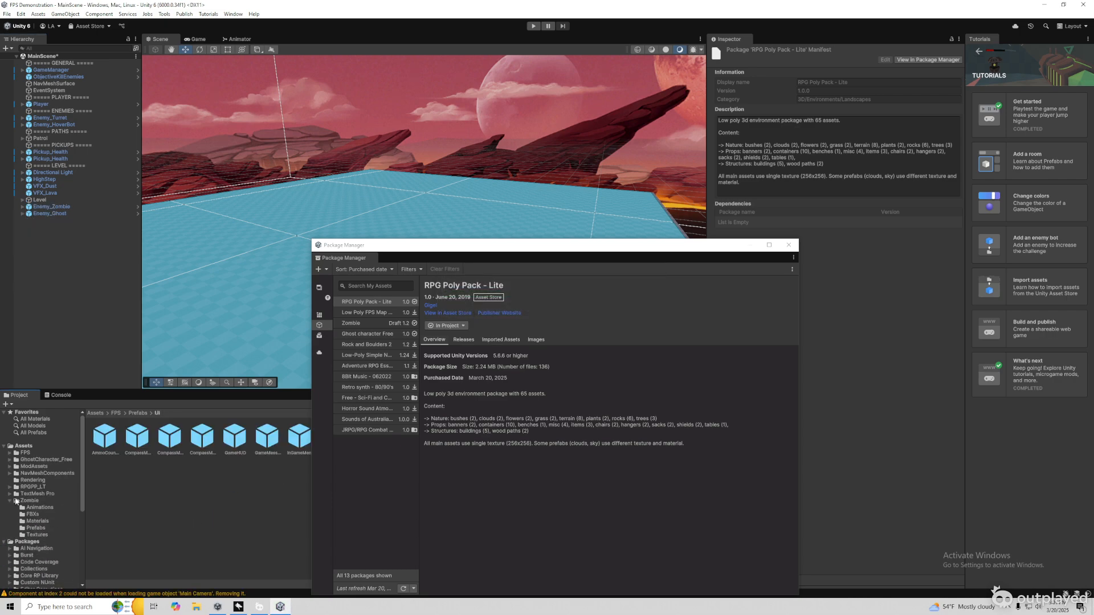
pyautogui.click(10, 501)
pyautogui.click(31, 487)
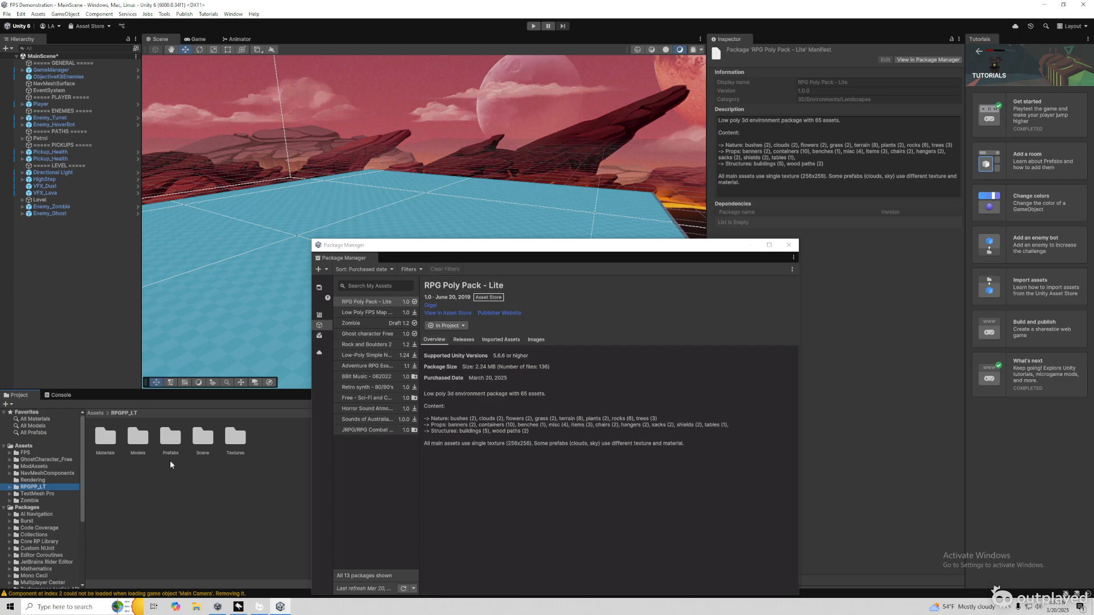
# Place the rpgpp_lt_terrain_grass_02 prefab from Prefabs/Nature/Terrain onto the level floor, moving the Package Manager window out of the way
pyautogui.doubleClick(171, 438)
pyautogui.moveTo(434, 256); pyautogui.dragTo(744, 441)
pyautogui.doubleClick(106, 438)
pyautogui.doubleClick(173, 439)
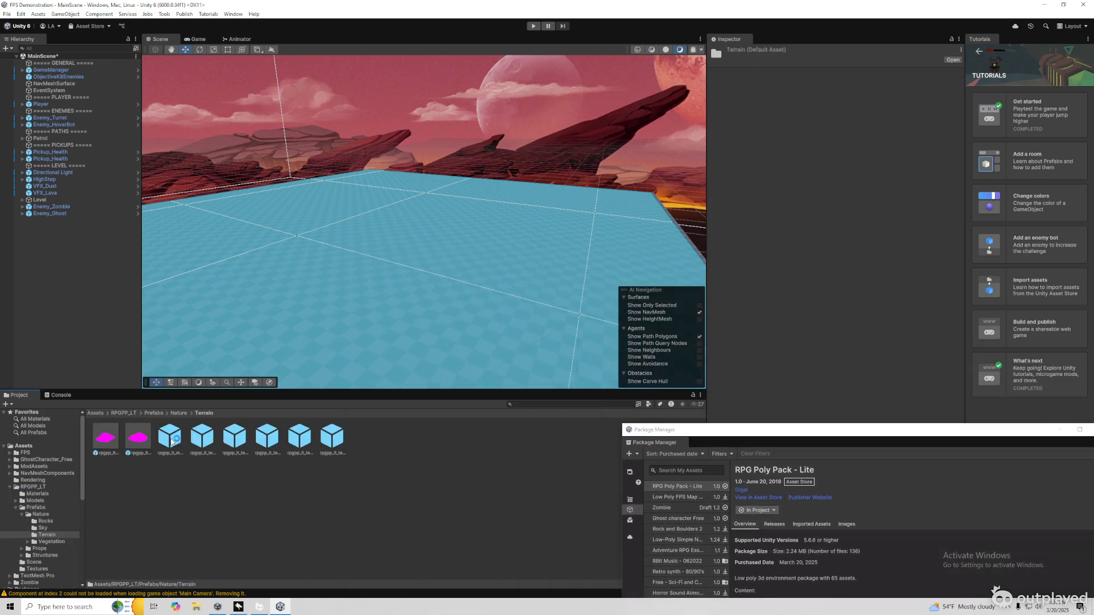
pyautogui.moveTo(234, 438); pyautogui.dragTo(346, 296)
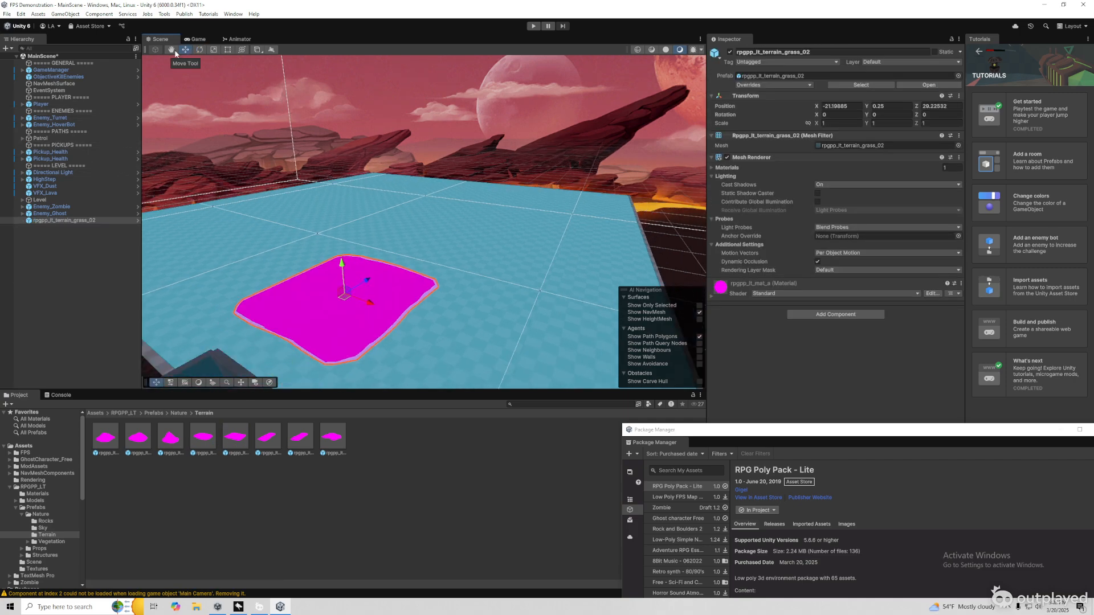
# Stretch the grass terrain piece across the level floor with the Rect tool, to about 3.5 times its width in X
pyautogui.click(227, 49)
pyautogui.moveTo(346, 253); pyautogui.dragTo(356, 212)
pyautogui.moveTo(341, 375); pyautogui.dragTo(632, 515)
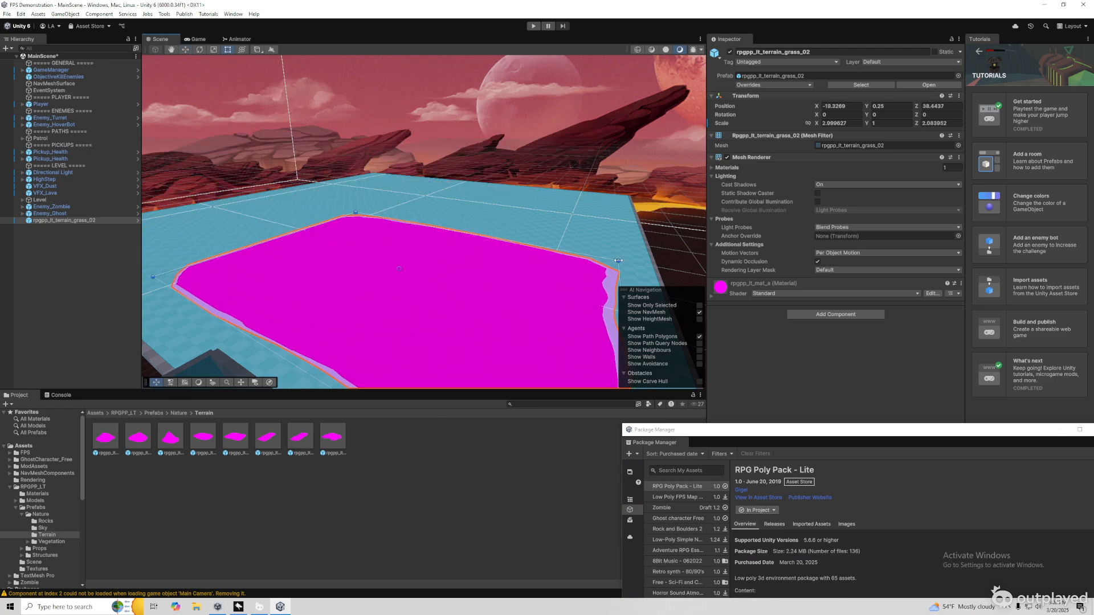
pyautogui.keyDown('alt'); pyautogui.moveTo(608, 260); pyautogui.dragTo(295, 417); pyautogui.keyUp('alt')
pyautogui.keyDown('alt'); pyautogui.moveTo(464, 100); pyautogui.dragTo(319, 86); pyautogui.keyUp('alt')
# Enlarge the grass terrain with the Scale tool to about 10.7 in X and 21.3 in Z so it surrounds the level
pyautogui.click(185, 50)
pyautogui.click(200, 50)
pyautogui.click(185, 50)
pyautogui.click(213, 50)
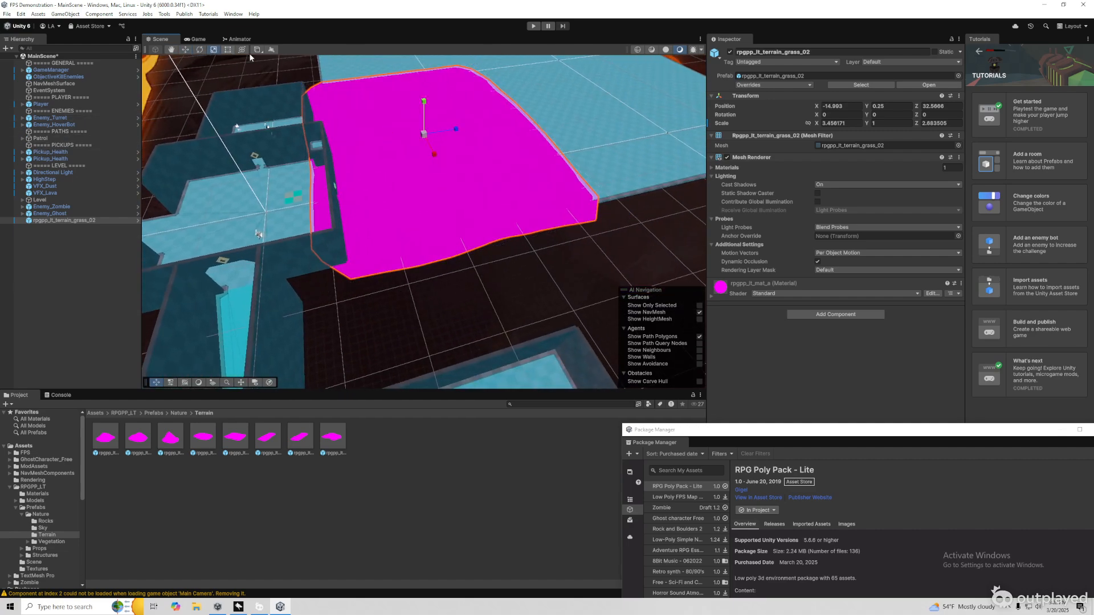
pyautogui.moveTo(453, 132); pyautogui.dragTo(498, 173)
pyautogui.scroll(-4, 499, 178)
pyautogui.moveTo(433, 201); pyautogui.dragTo(448, 242)
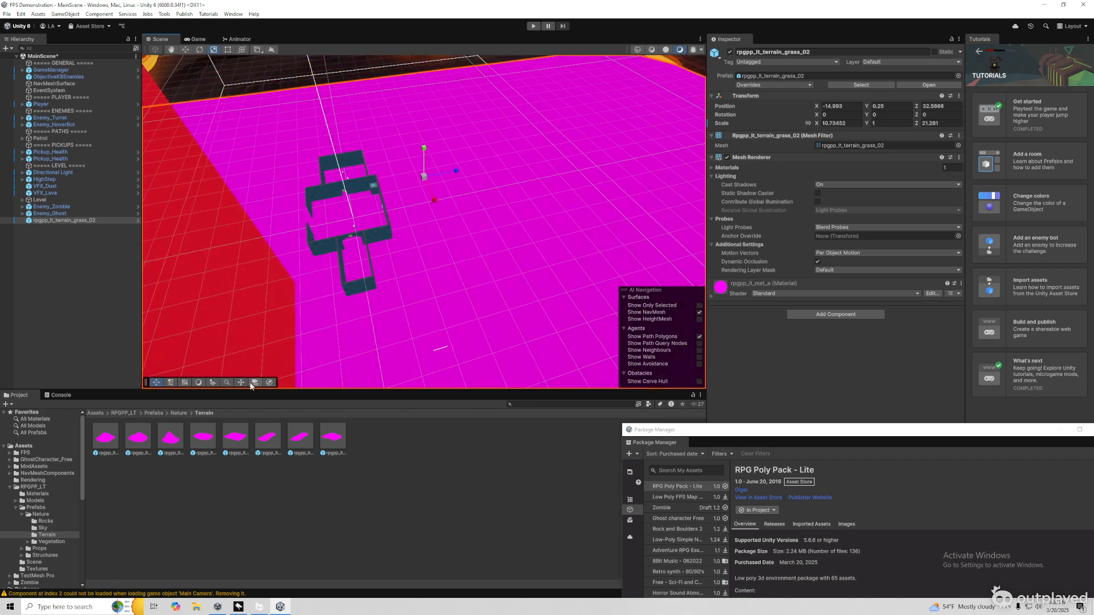
# Place two rpgpp_lt_mountain_01 prefabs plus rpgpp_lt_hill_small_02 and rpgpp_lt_hill_small_01 around the terrain
pyautogui.moveTo(170, 437); pyautogui.dragTo(656, 91)
pyautogui.click(142, 441)
pyautogui.moveTo(143, 440); pyautogui.dragTo(359, 343)
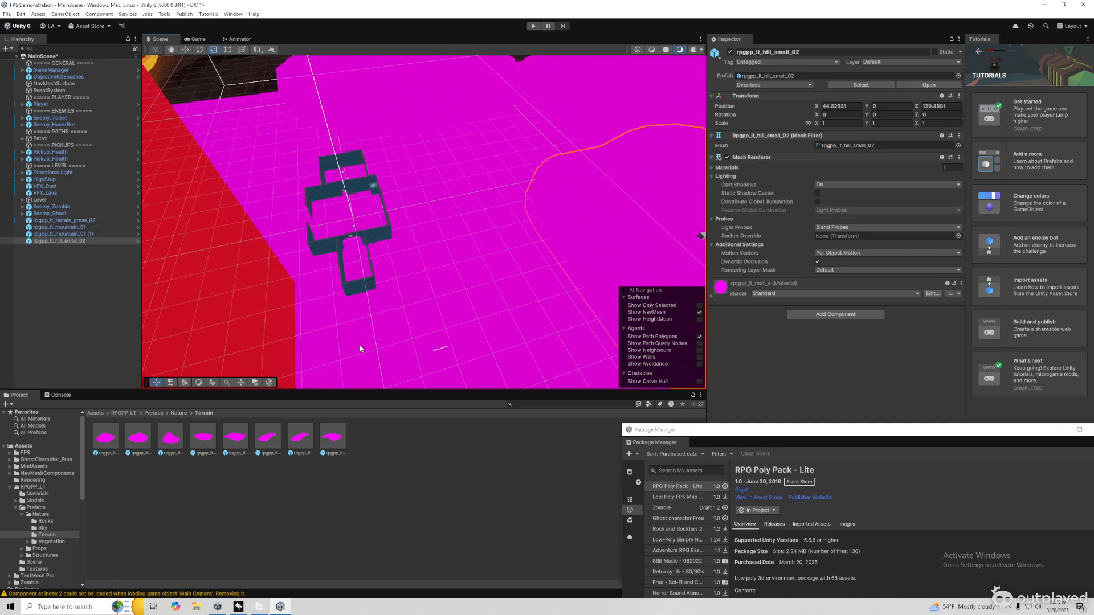
pyautogui.moveTo(106, 450); pyautogui.dragTo(427, 339)
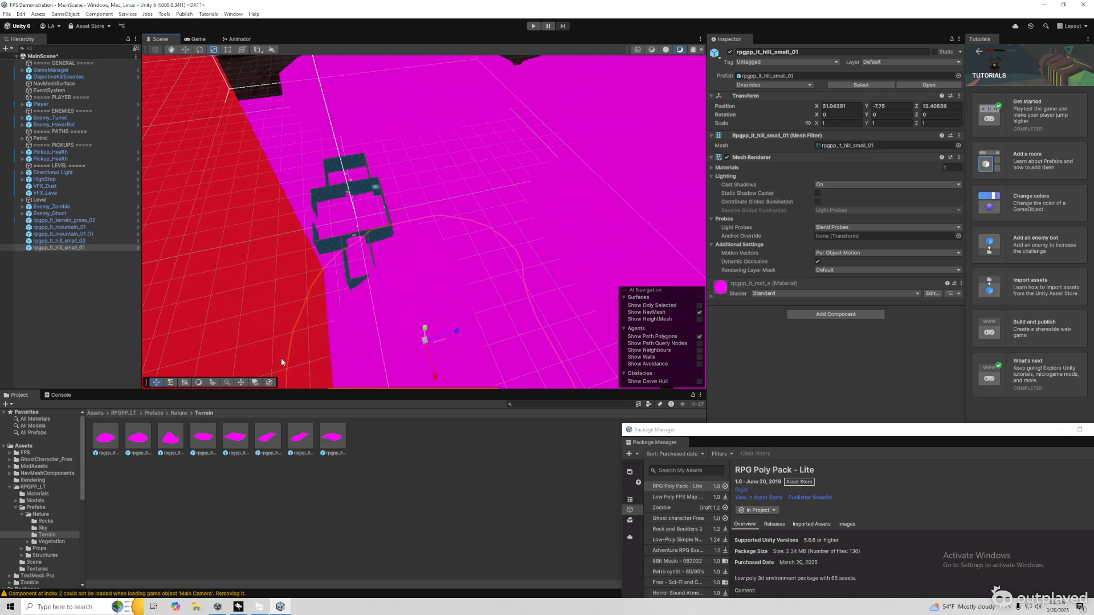
# Place one rpgpp_lt_tree_01, three rpgpp_lt_tree_pine_01 and one rpgpp_lt_tree_02 from Nature/Vegetation/Trees on the terrain
pyautogui.click(177, 413)
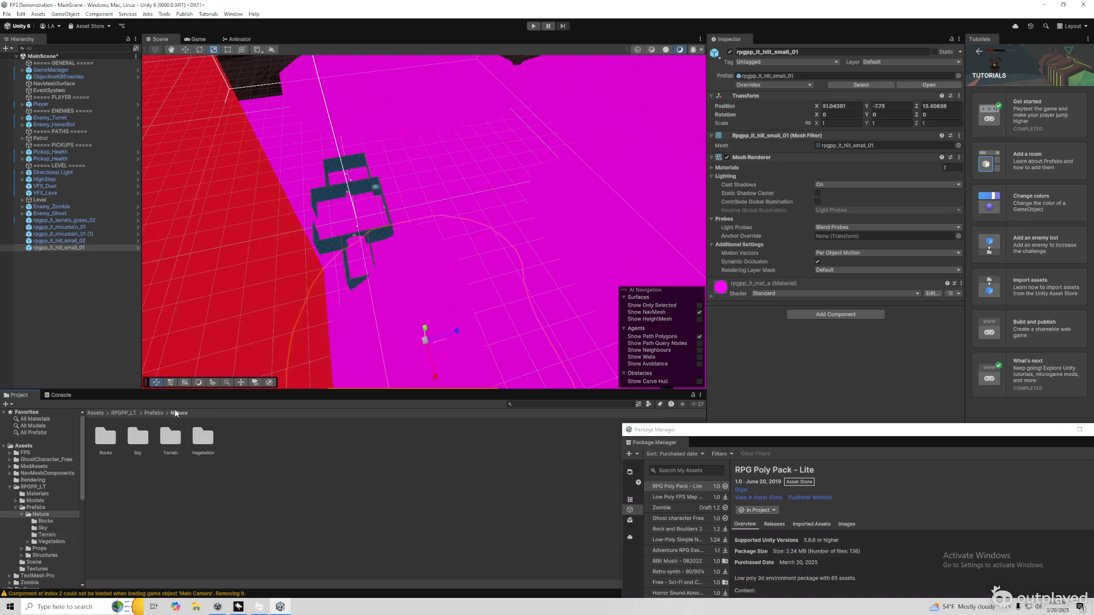
pyautogui.click(202, 438)
pyautogui.doubleClick(203, 438)
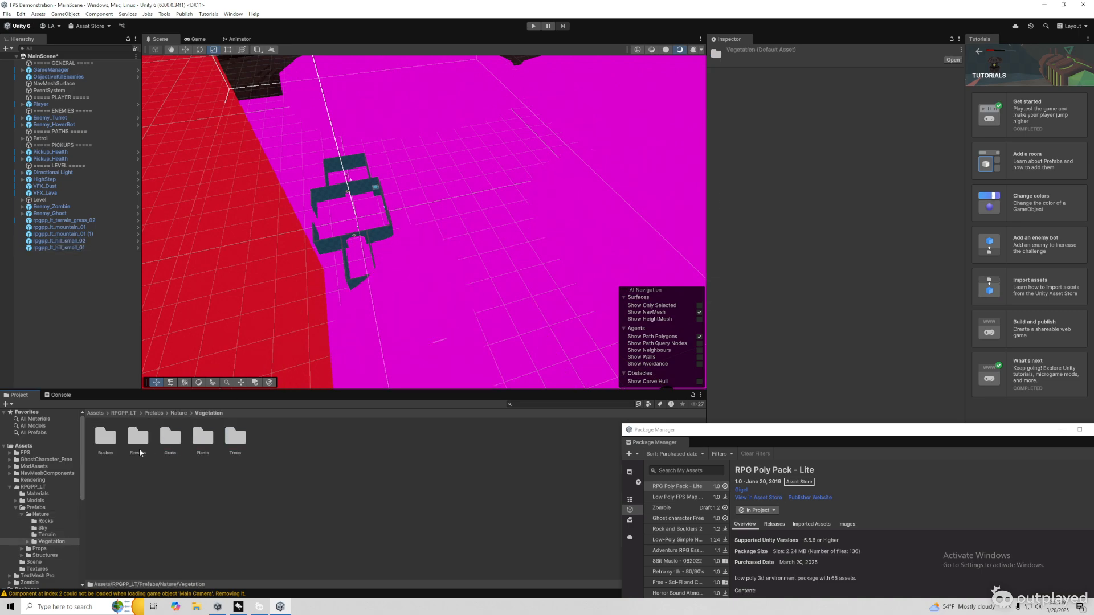
pyautogui.doubleClick(235, 438)
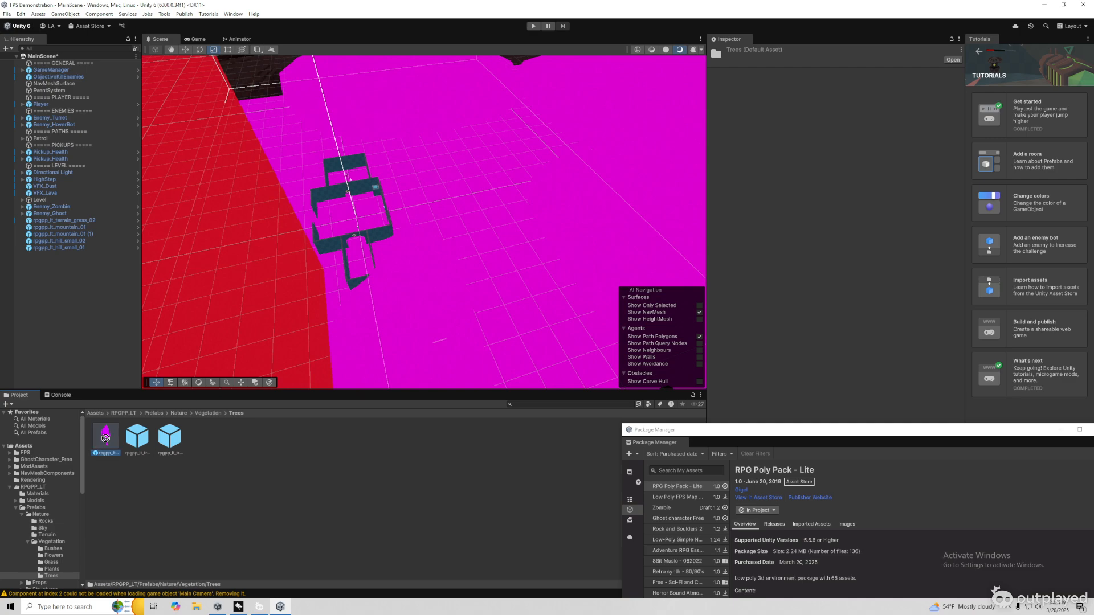
pyautogui.moveTo(105, 436); pyautogui.dragTo(415, 121)
pyautogui.moveTo(171, 437); pyautogui.dragTo(426, 215)
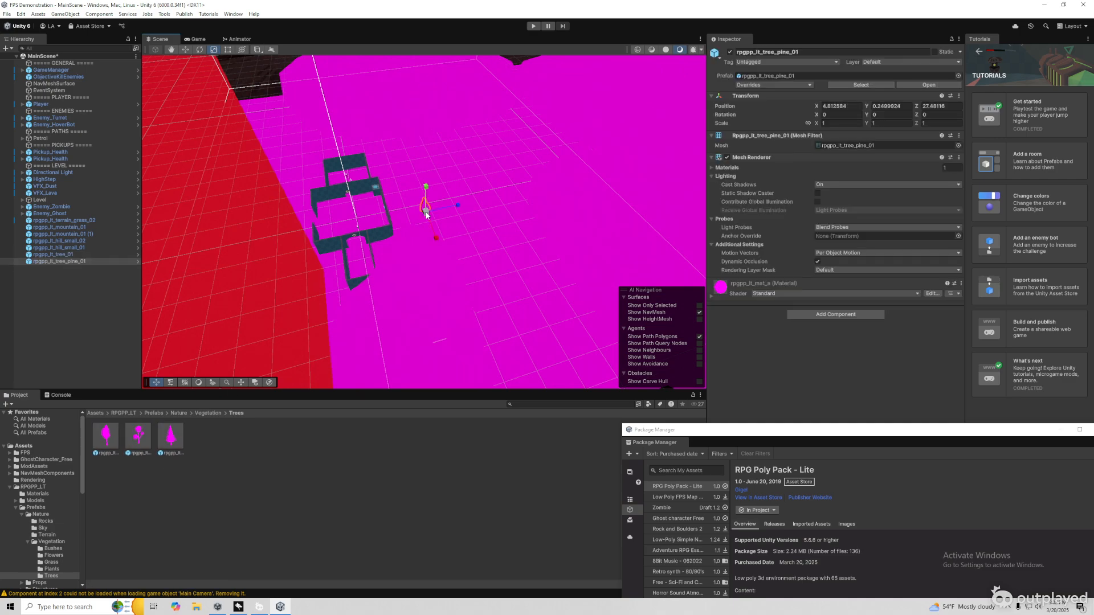
pyautogui.moveTo(170, 436); pyautogui.dragTo(523, 139)
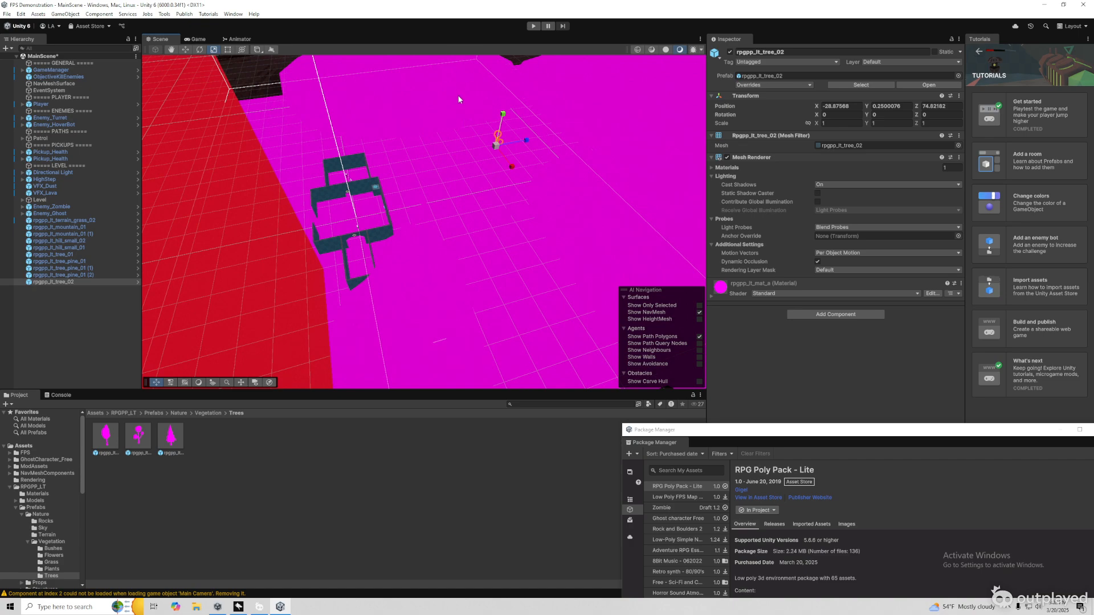
# Open the Render Pipeline Converter for Built-in to URP and enable Material Upgrade and Readonly Material Converter
pyautogui.click(233, 14)
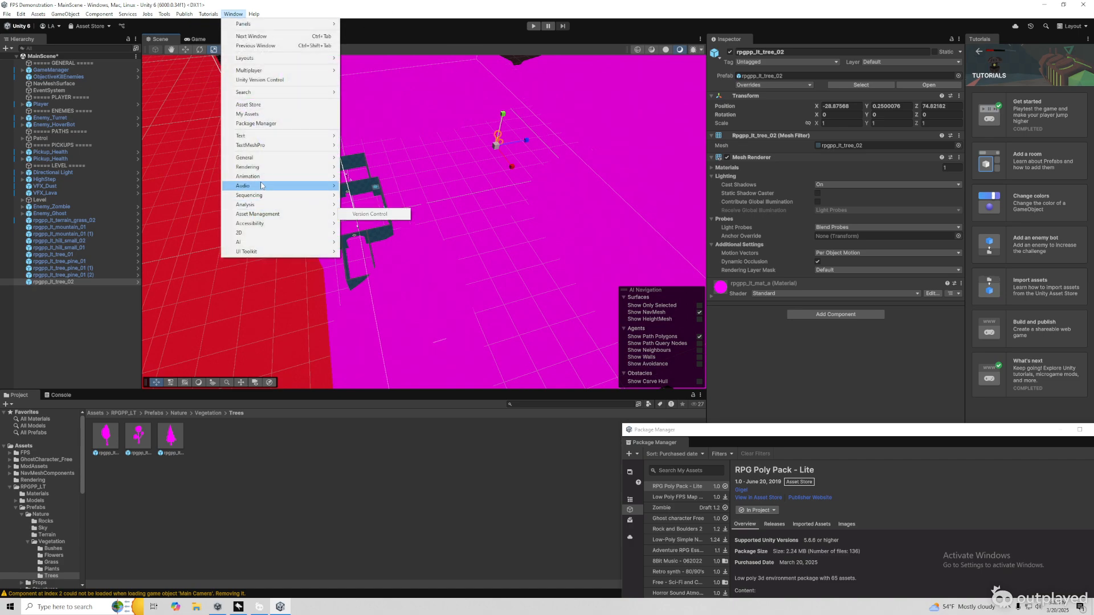
pyautogui.moveTo(281, 170)
pyautogui.click(382, 188)
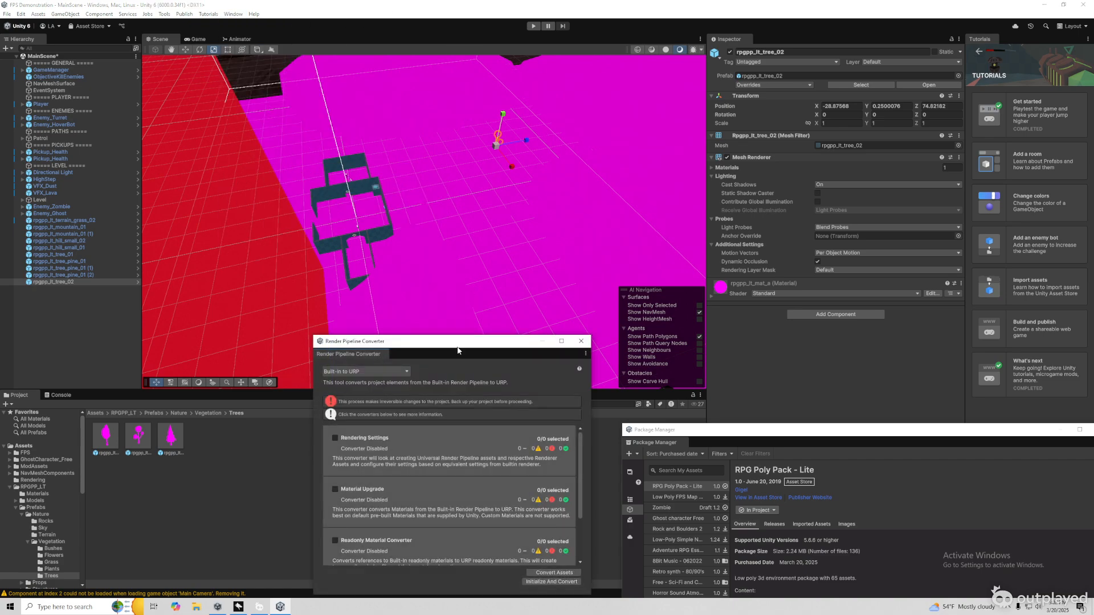
pyautogui.moveTo(415, 343); pyautogui.dragTo(416, 198)
pyautogui.scroll(-2, 337, 350)
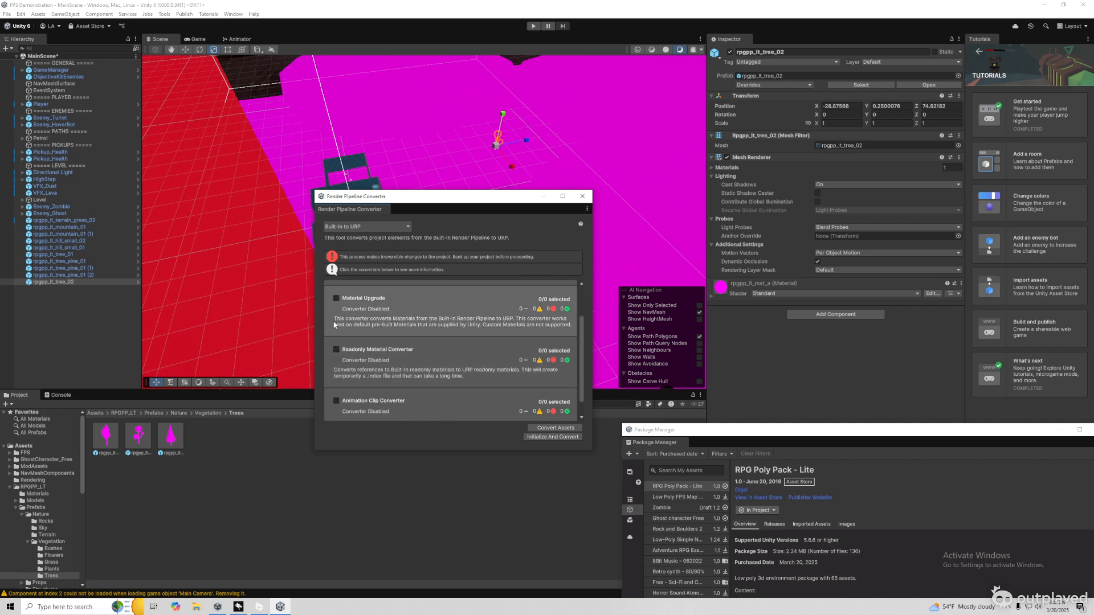
pyautogui.click(336, 350)
pyautogui.click(336, 298)
pyautogui.scroll(2, 412, 373)
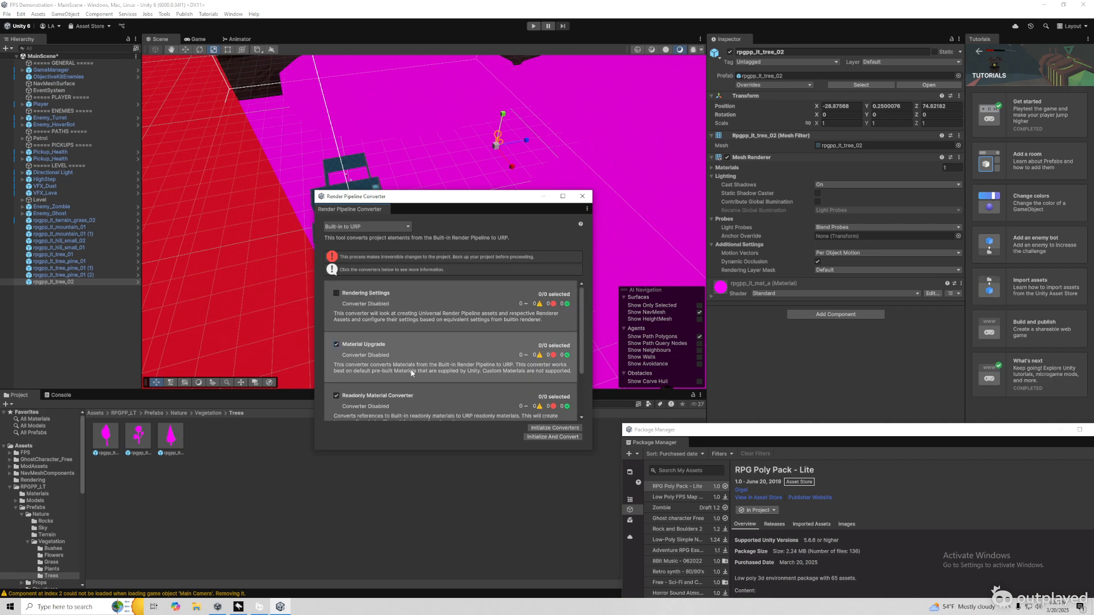
# Initialize and run the enabled material conversions, then close the converter
pyautogui.click(552, 437)
pyautogui.click(536, 322)
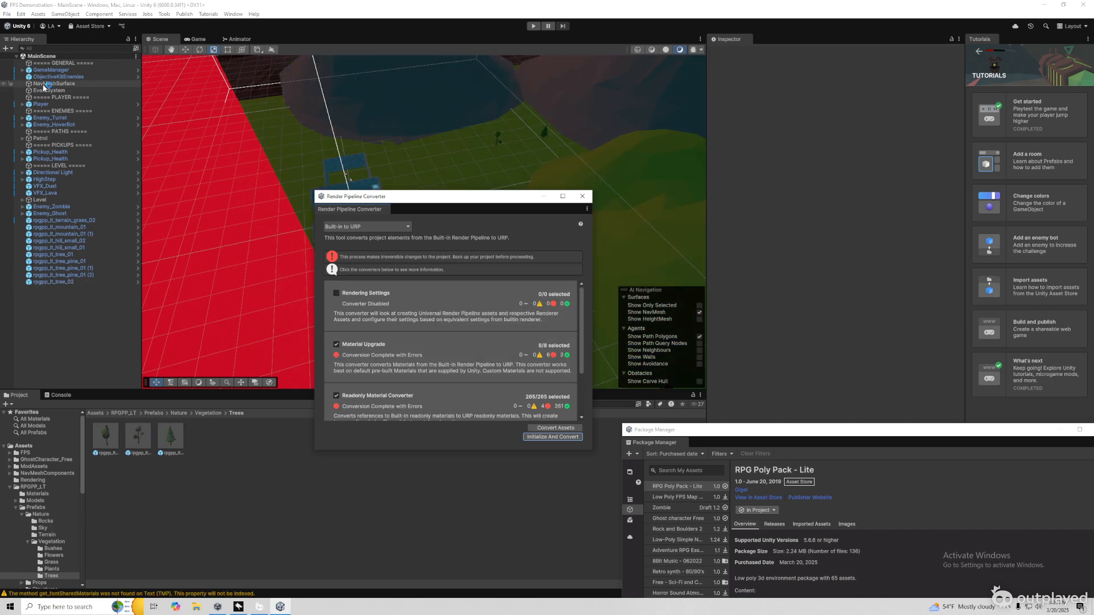
pyautogui.click(582, 196)
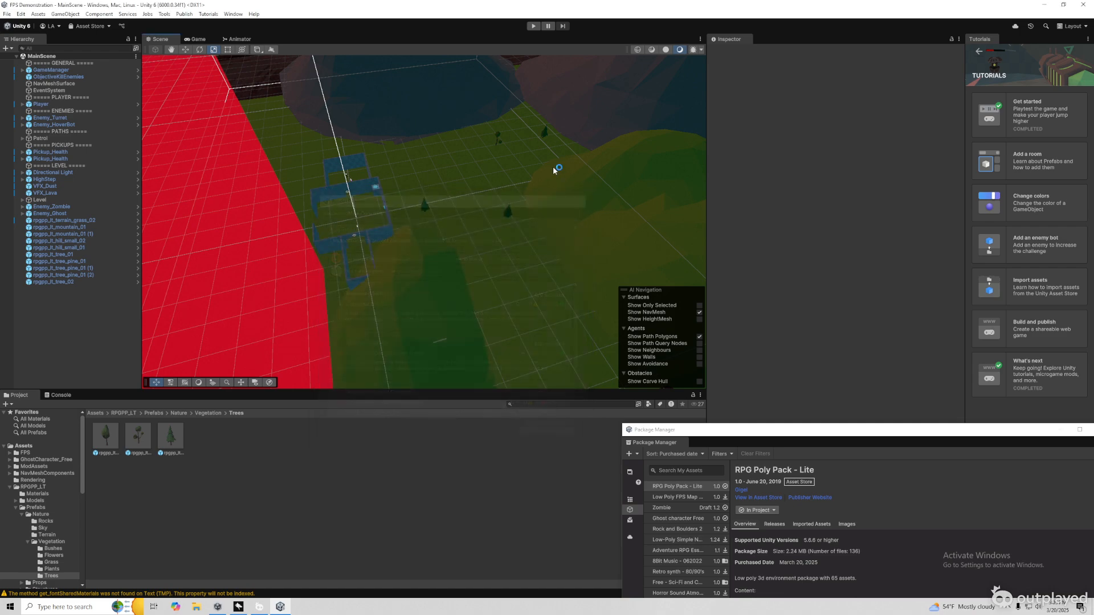
# Place rpgpp_lt_building_03, rpgpp_lt_building_04 and rpgpp_lt_building_05 from Structures/Buildings/Bld_closed on the grass beside the existing rooms
pyautogui.click(154, 413)
pyautogui.doubleClick(170, 438)
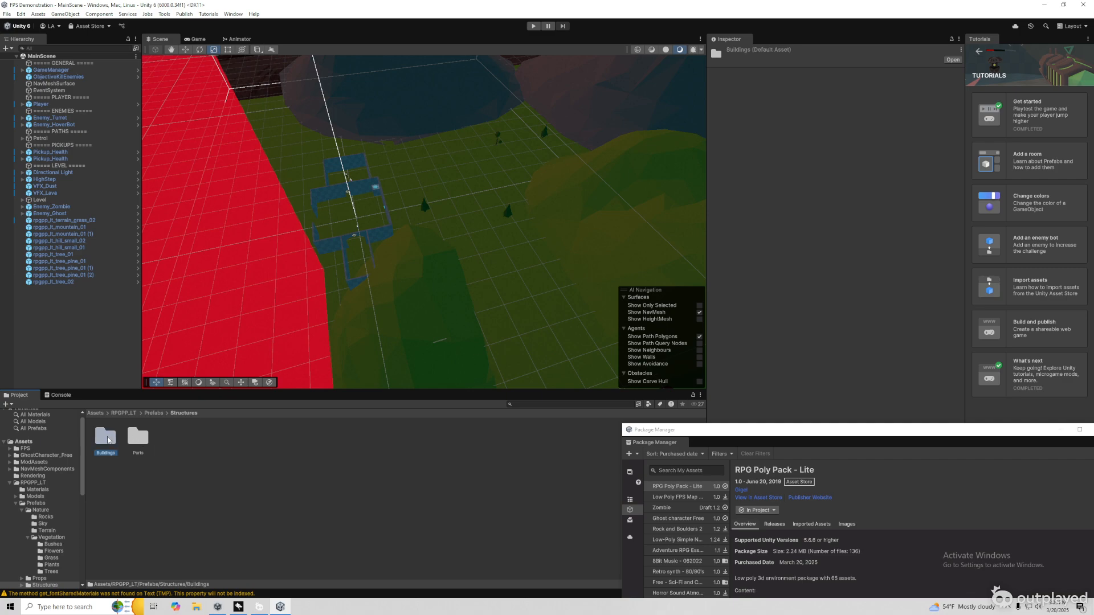
pyautogui.doubleClick(106, 438)
pyautogui.doubleClick(110, 442)
pyautogui.moveTo(171, 450); pyautogui.dragTo(429, 249)
pyautogui.moveTo(169, 442); pyautogui.dragTo(417, 175)
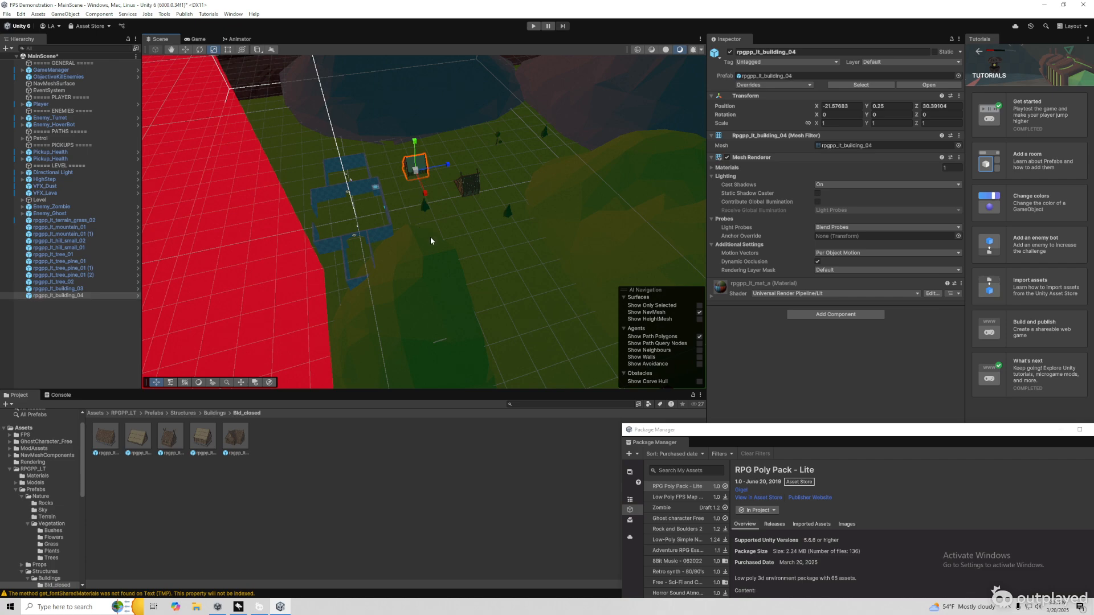
pyautogui.moveTo(234, 448); pyautogui.dragTo(497, 272)
pyautogui.click(585, 223)
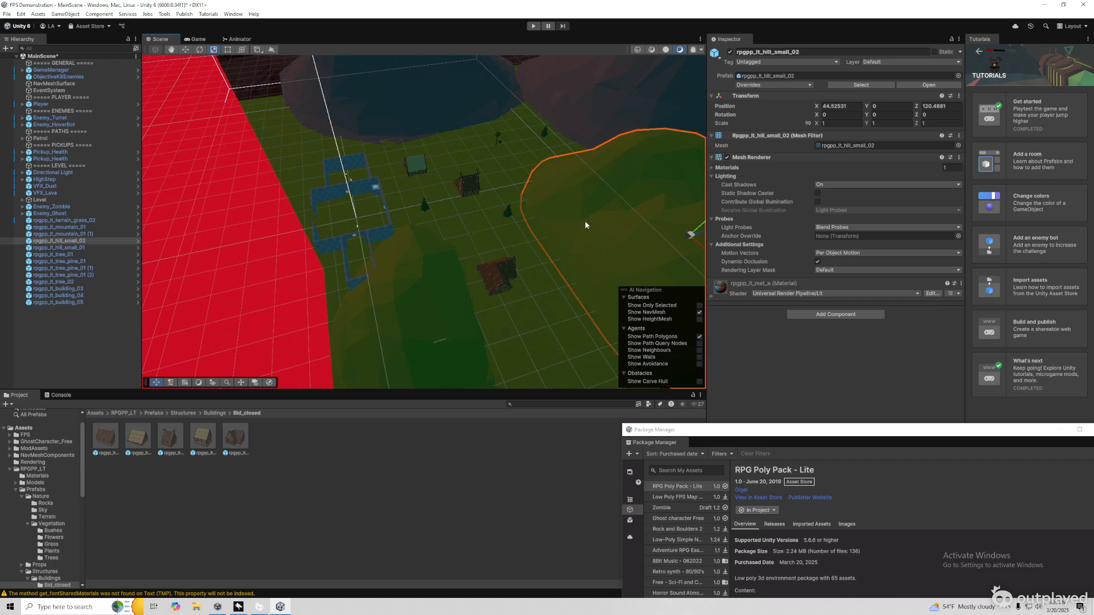
pyautogui.click(530, 334)
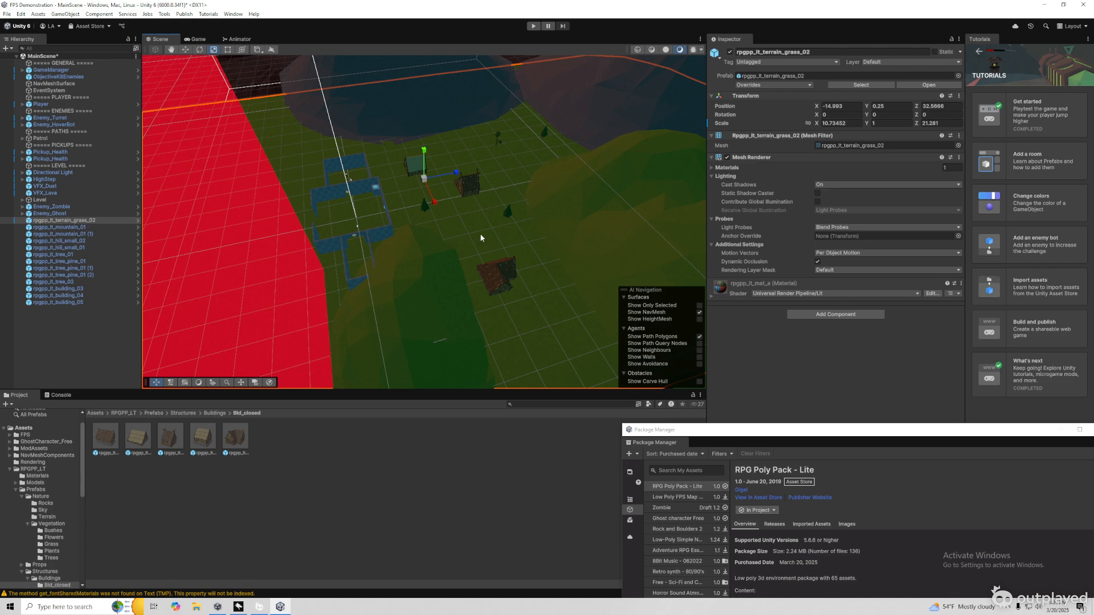
# Add rpgpp_lt_building_02 and second copies of rpgpp_lt_building_04 and rpgpp_lt_building_05 to the village area
pyautogui.moveTo(463, 206); pyautogui.dragTo(514, 155)
pyautogui.moveTo(203, 438); pyautogui.dragTo(462, 151)
pyautogui.moveTo(234, 448); pyautogui.dragTo(456, 240)
pyautogui.scroll(5, 466, 200)
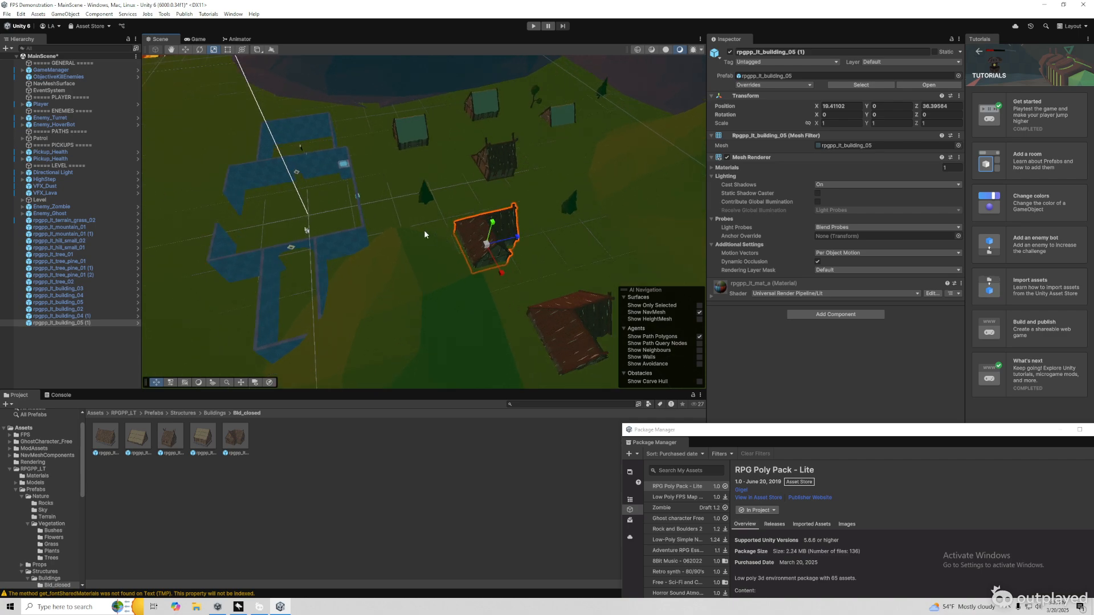
# Place the rpgpp_lt_wood_path_01a prefab from Structures/Parts/Wood_path at the edge of the existing rooms
pyautogui.click(189, 413)
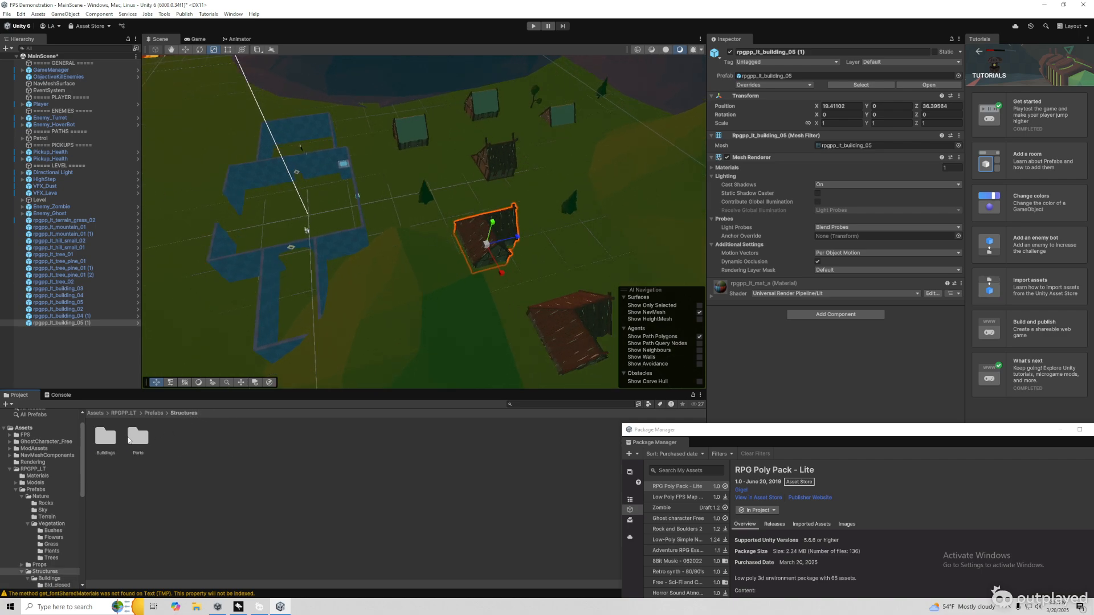
pyautogui.doubleClick(138, 437)
pyautogui.doubleClick(109, 436)
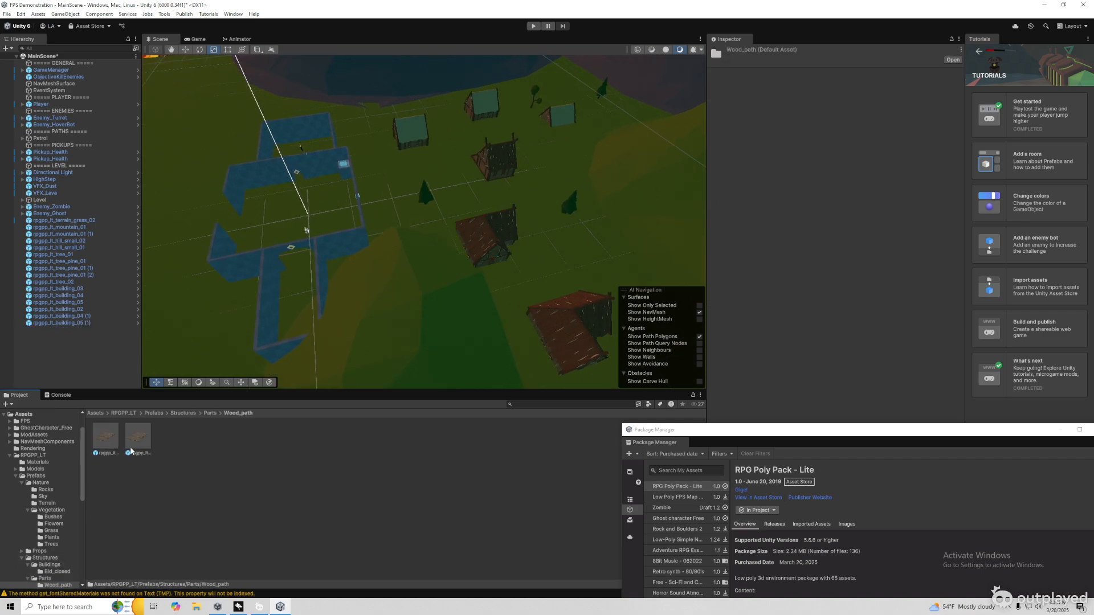
pyautogui.moveTo(390, 212); pyautogui.dragTo(387, 211)
pyautogui.scroll(6, 385, 193)
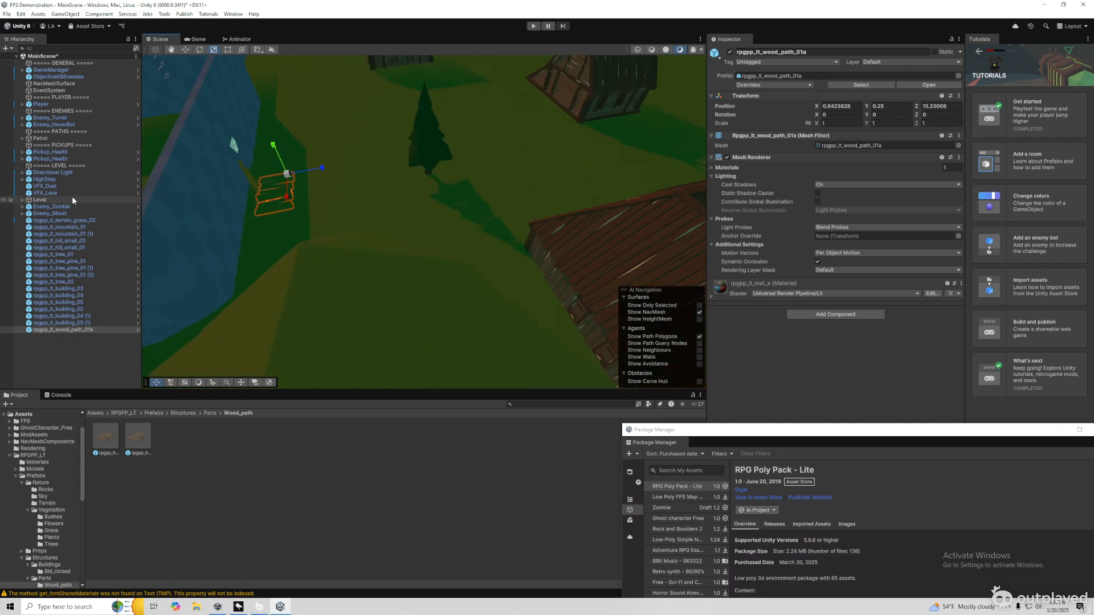
# Move the wood path piece to about Y 0.6, Z 21.1 and rotate it to about 92° around Y
pyautogui.moveTo(277, 145); pyautogui.dragTo(387, 155)
pyautogui.moveTo(347, 121); pyautogui.dragTo(239, 149)
pyautogui.click(199, 49)
pyautogui.click(291, 139)
pyautogui.click(316, 158)
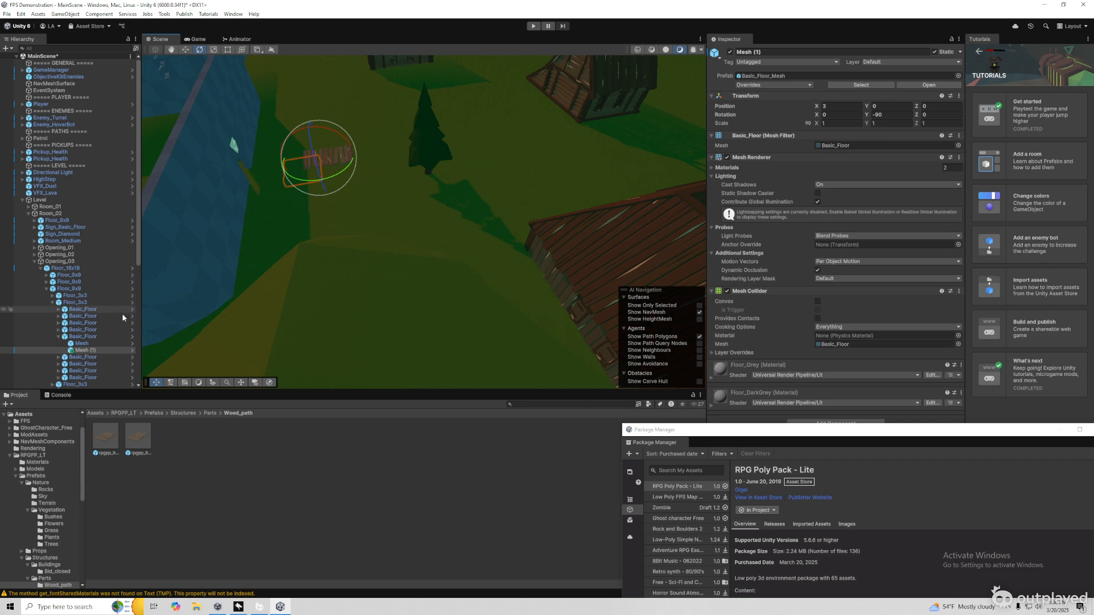
pyautogui.click(93, 337)
pyautogui.moveTo(326, 152); pyautogui.dragTo(327, 160)
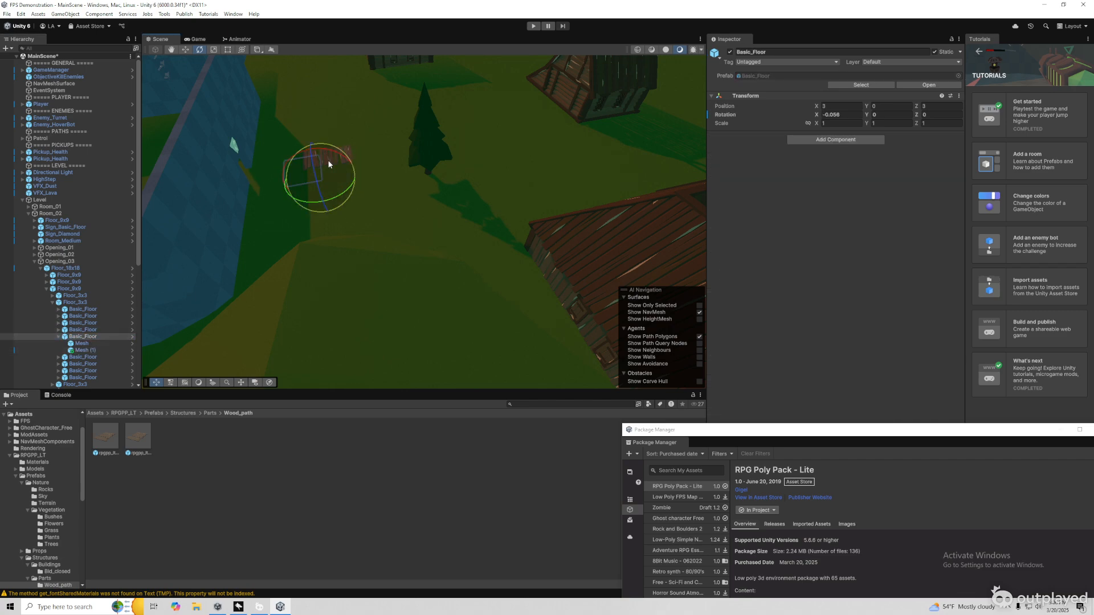
pyautogui.click(65, 268)
pyautogui.scroll(-6, 59, 299)
# Duplicate the wood path piece and move the copy along Z to about 28, in line with the original
pyautogui.click(64, 384)
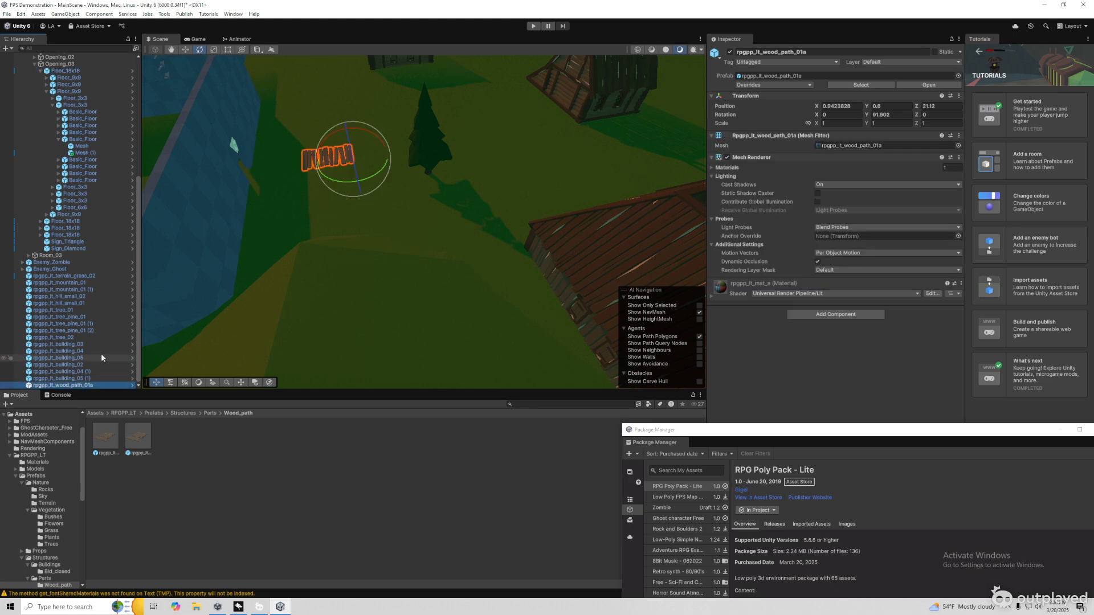
pyautogui.hotkey('ctrl', 'd')
pyautogui.press('w')
pyautogui.moveTo(384, 160); pyautogui.dragTo(436, 149)
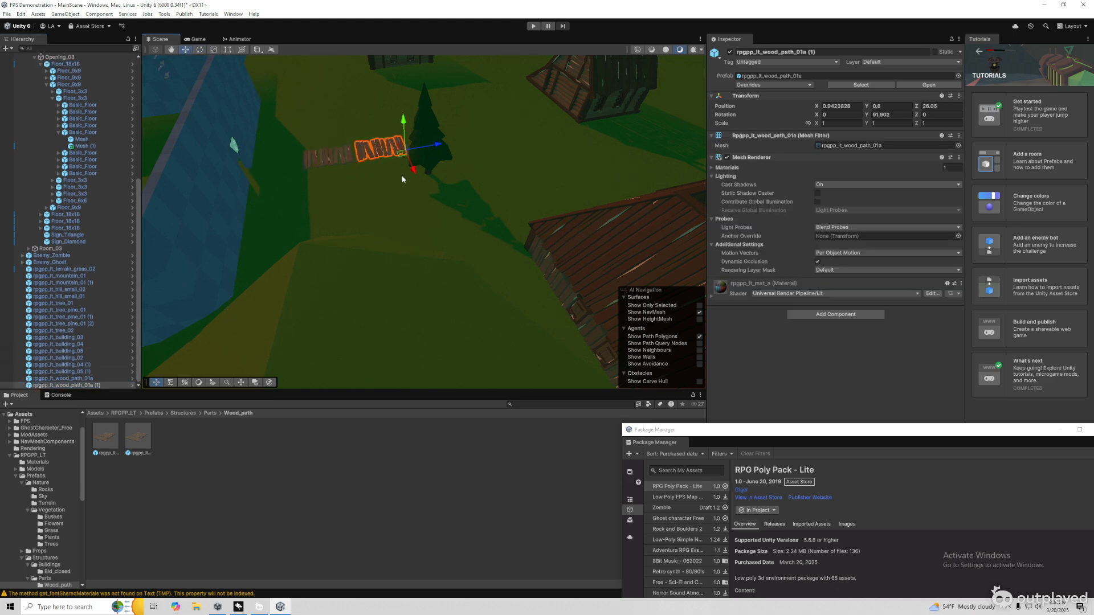
# Duplicate both wood path pieces together and move the copies past the pine tree to extend the row
pyautogui.keyDown('ctrl'); pyautogui.click(63, 379); pyautogui.keyUp('ctrl')
pyautogui.hotkey('ctrl', 'd')
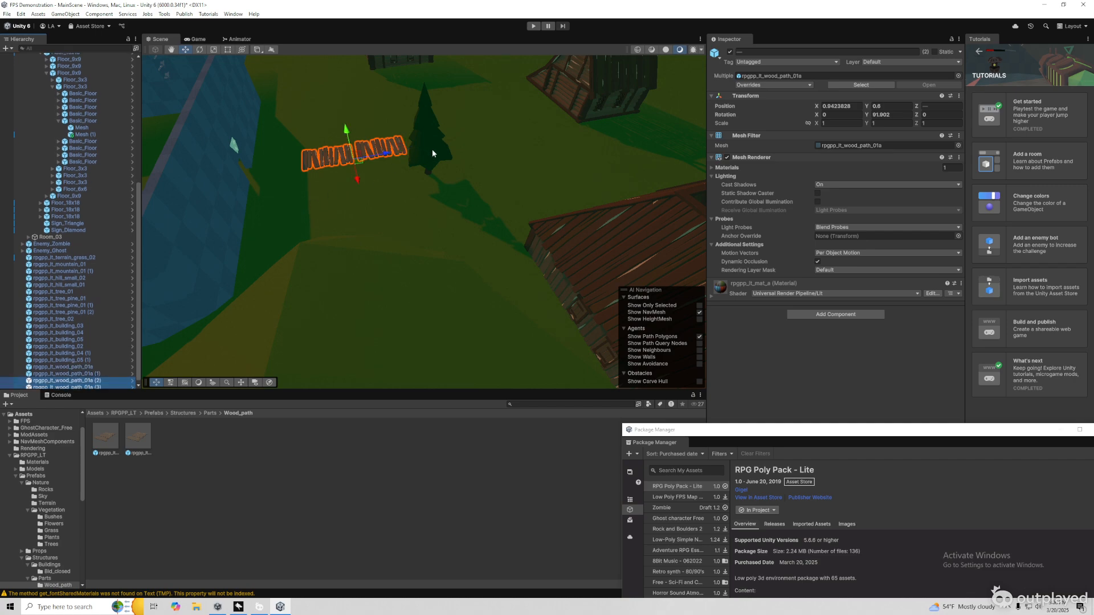
pyautogui.moveTo(386, 155); pyautogui.dragTo(504, 134)
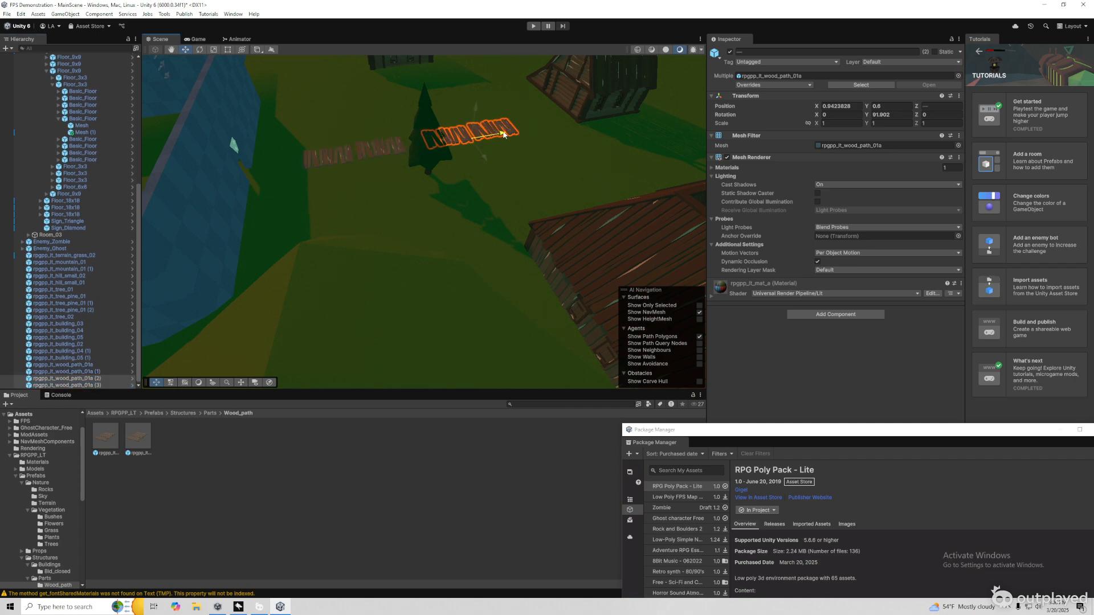
# Duplicate the four-piece wood path row repeatedly and lay the copies out between the buildings
pyautogui.keyDown('shift'); pyautogui.click(74, 364); pyautogui.keyUp('shift')
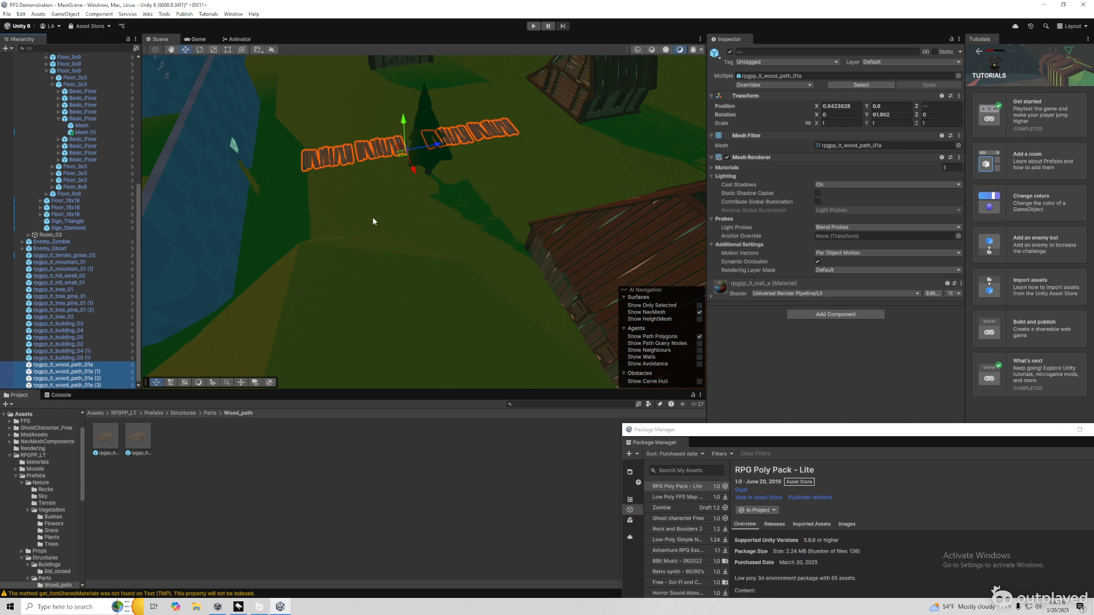
pyautogui.hotkey('ctrl', 'd')
pyautogui.moveTo(385, 158); pyautogui.dragTo(610, 120)
pyautogui.scroll(-5, 587, 150)
pyautogui.moveTo(507, 196); pyautogui.dragTo(627, 138)
pyautogui.hotkey('ctrl', 'd')
pyautogui.hotkey('ctrl', 'd')
# Duplicate a single wood path piece, move it between the path rows at about Z 41.6, and rotate it to about 161° around Y
pyautogui.click(494, 201)
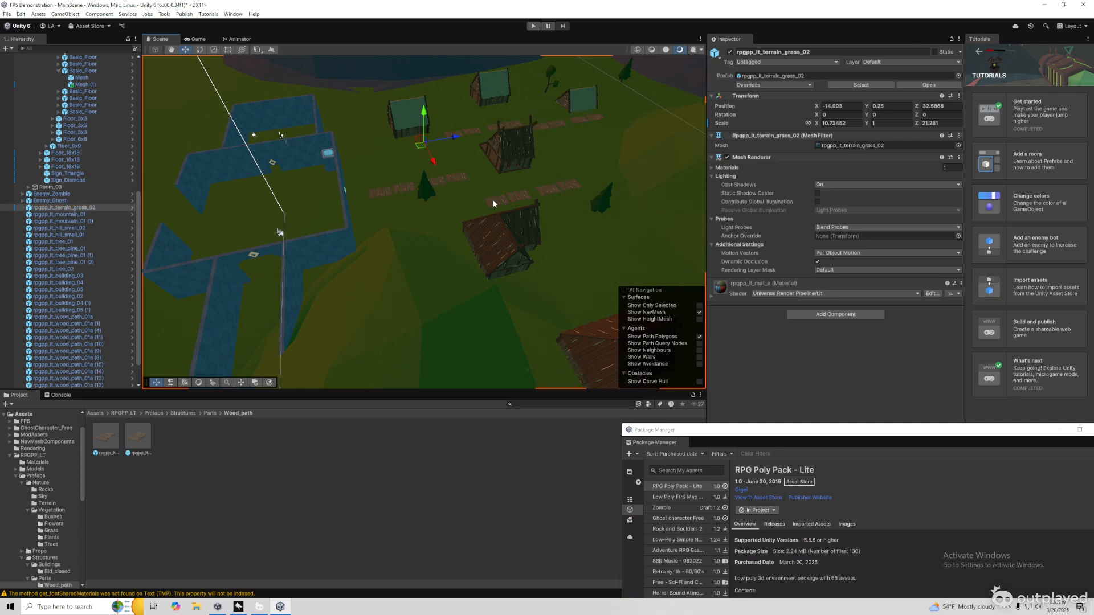
pyautogui.hotkey('ctrl', 'd')
pyautogui.moveTo(519, 201); pyautogui.dragTo(417, 129)
pyautogui.click(199, 51)
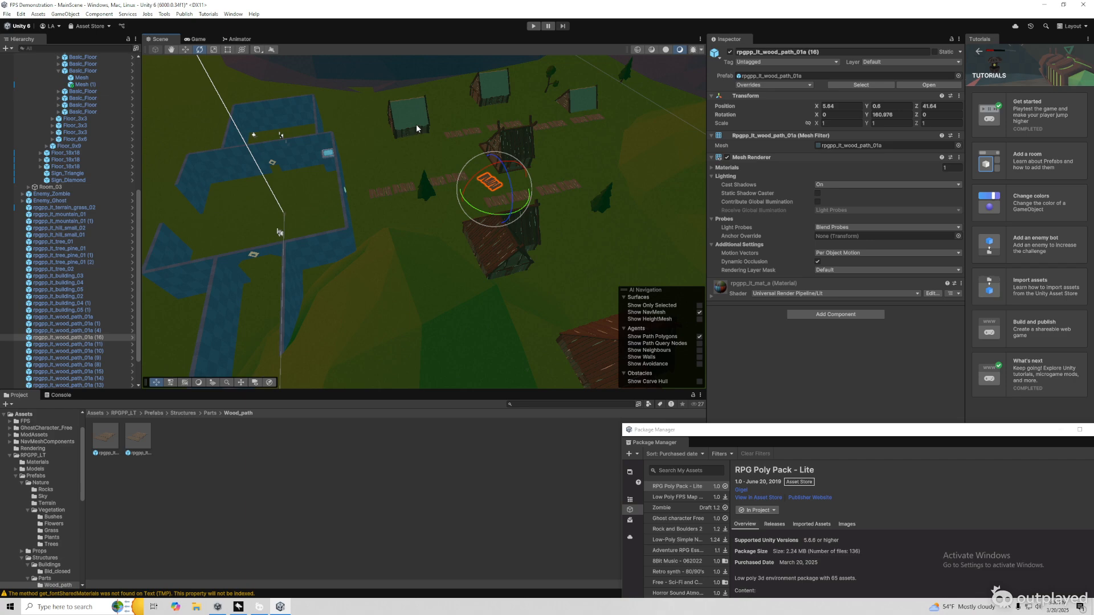
pyautogui.moveTo(489, 186); pyautogui.dragTo(491, 187)
pyautogui.click(491, 187)
pyautogui.click(490, 186)
# Duplicate the angled wood path piece, move the copy to about X -5, Z 38, and rotate it around Y
pyautogui.hotkey('ctrl', 'd')
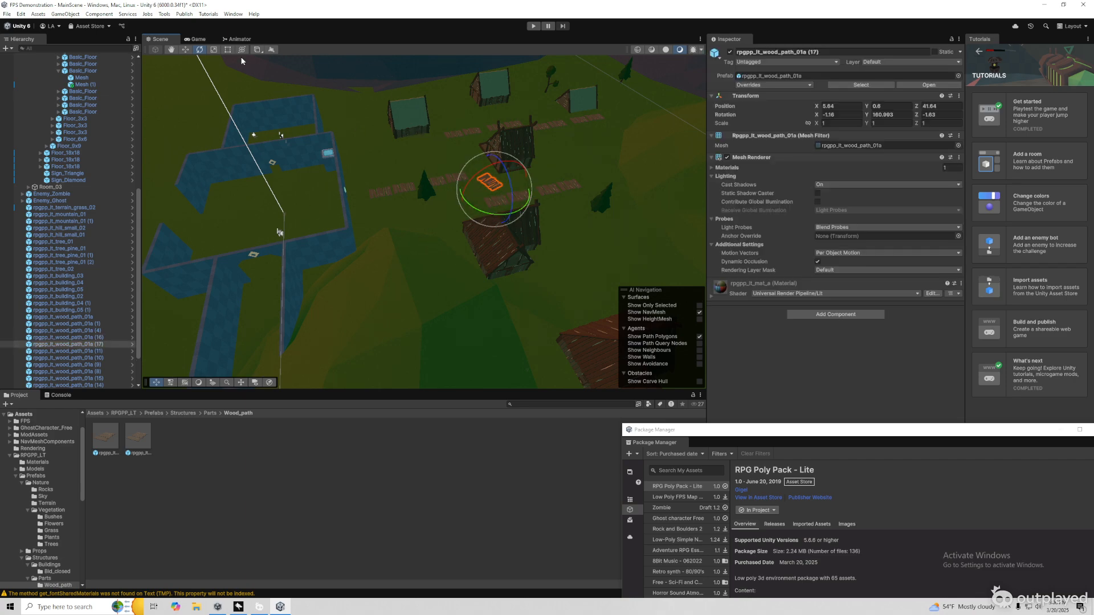
pyautogui.click(185, 50)
pyautogui.moveTo(507, 212); pyautogui.dragTo(460, 165)
pyautogui.click(200, 50)
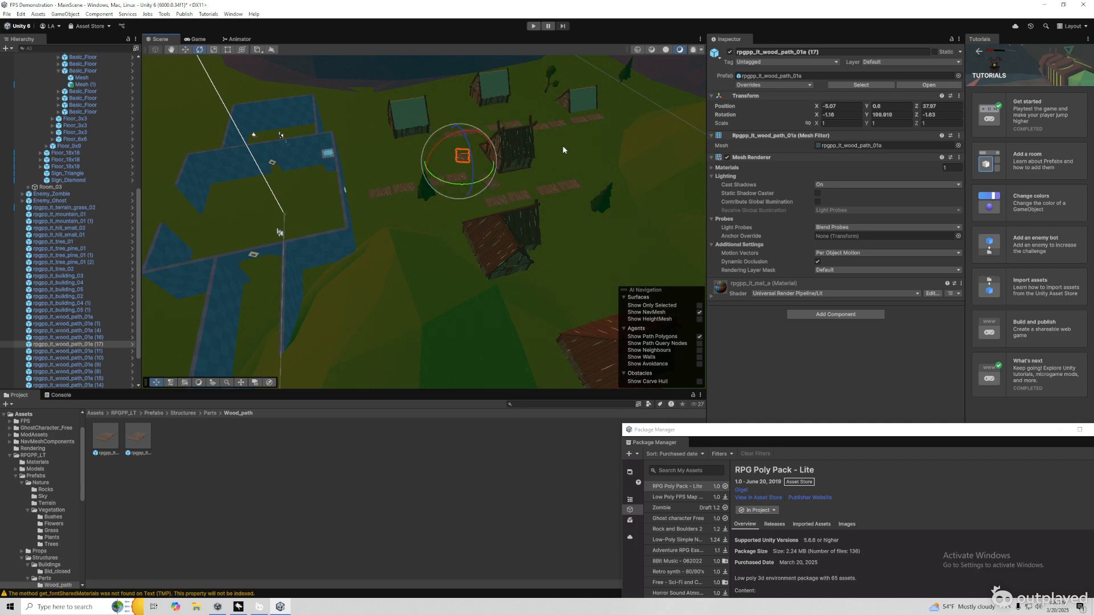
# Add a Mesh Collider to all the terrain, mountain, hill, tree, building and wood path objects at once
pyautogui.scroll(-4, 448, 261)
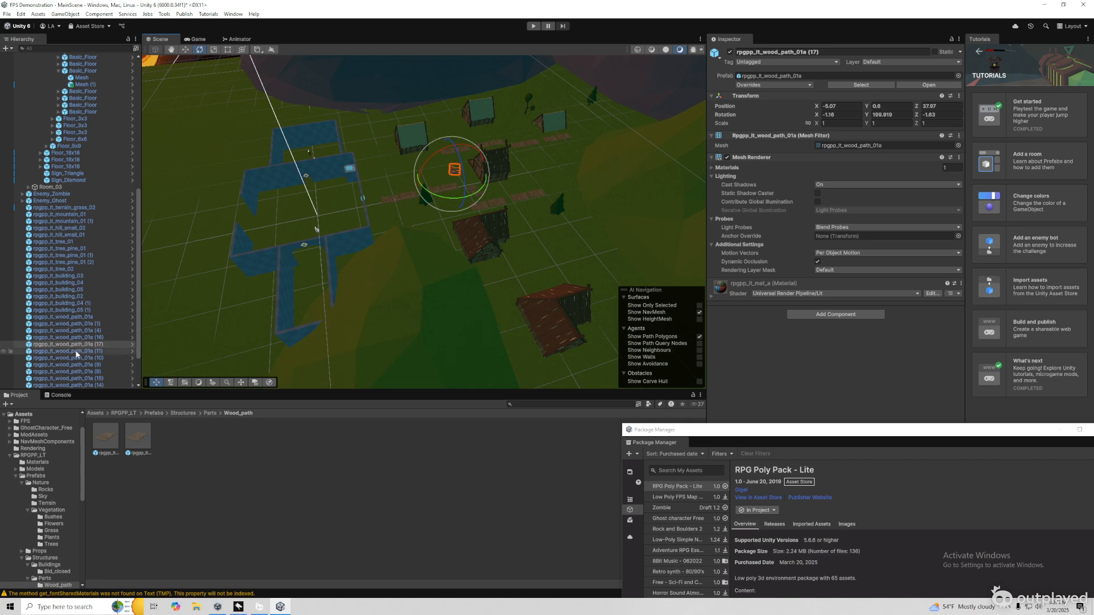
pyautogui.click(36, 208)
pyautogui.scroll(-3, 46, 188)
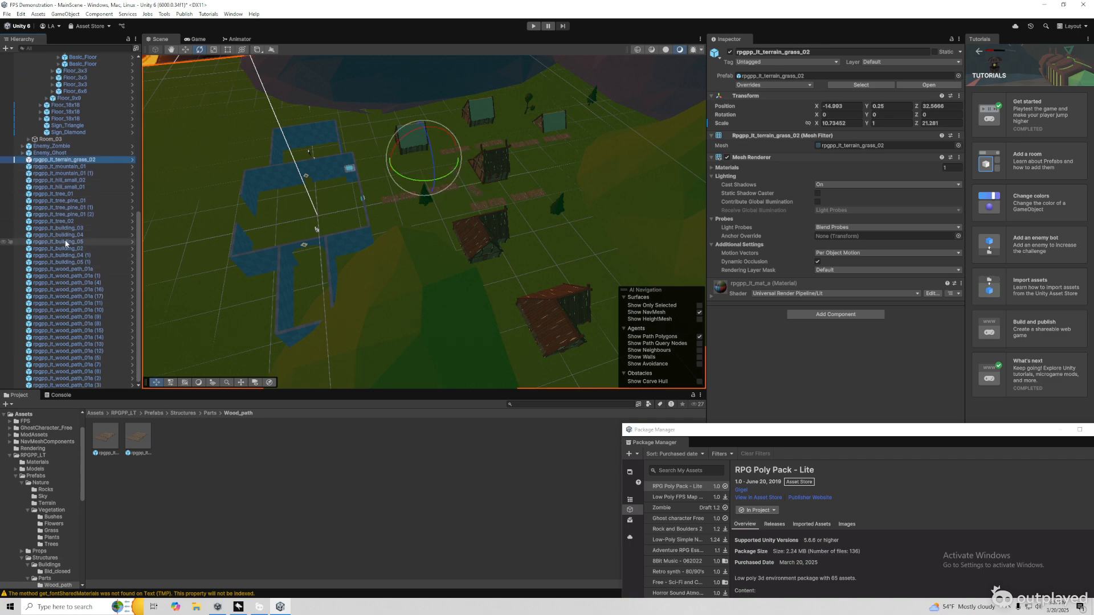
pyautogui.keyDown('shift'); pyautogui.click(71, 383); pyautogui.keyUp('shift')
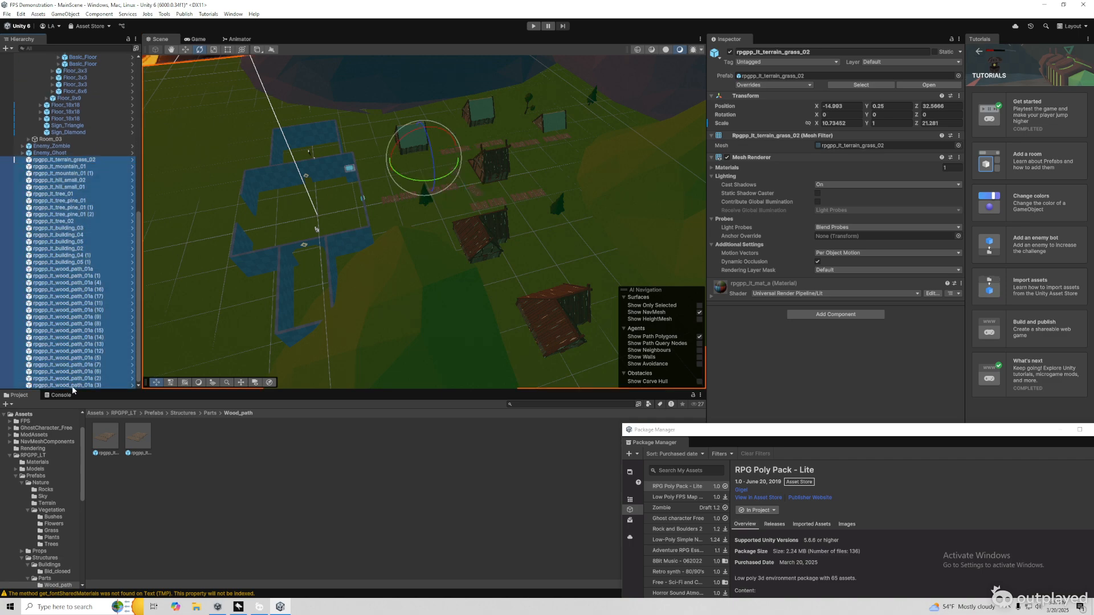
pyautogui.moveTo(811, 429); pyautogui.dragTo(907, 529)
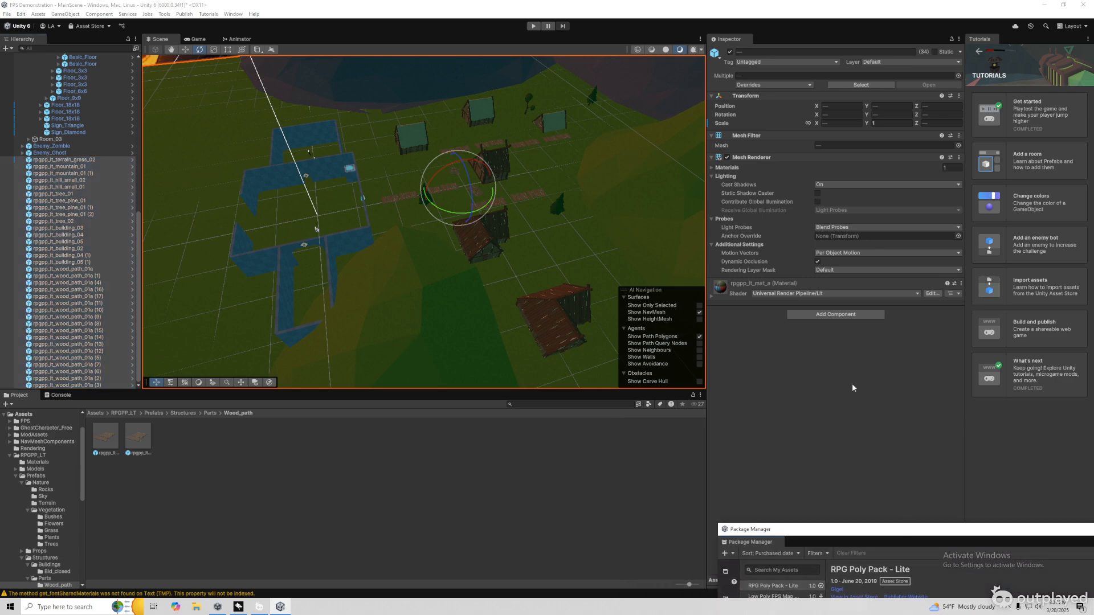
pyautogui.click(840, 315)
pyautogui.write('mesh')
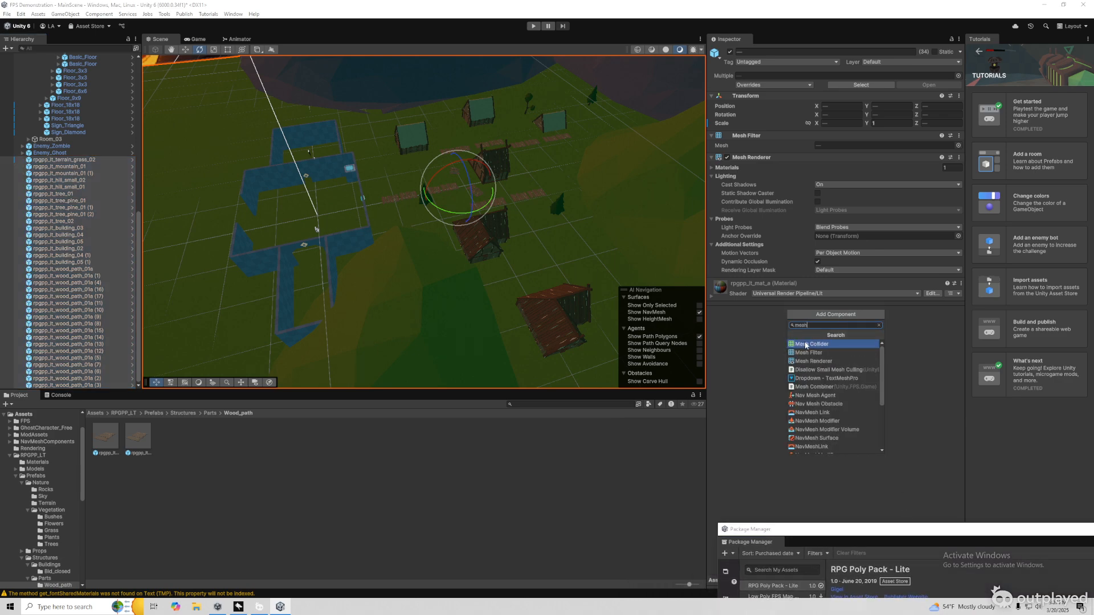
pyautogui.click(807, 344)
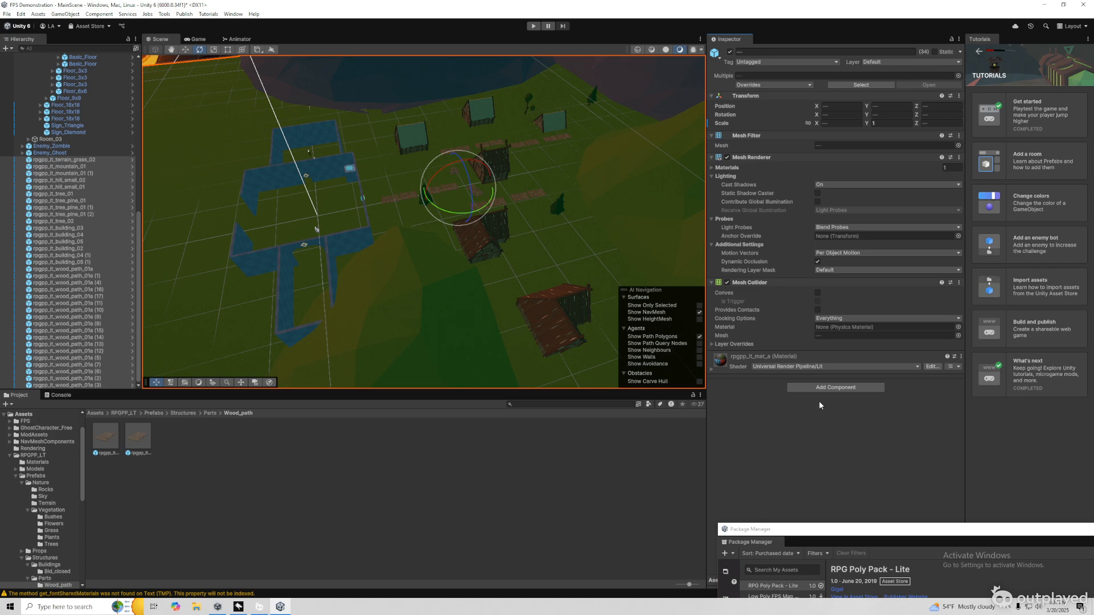
# Enable Convex on the Mesh Colliders of all the selected environment objects
pyautogui.scroll(6, 503, 264)
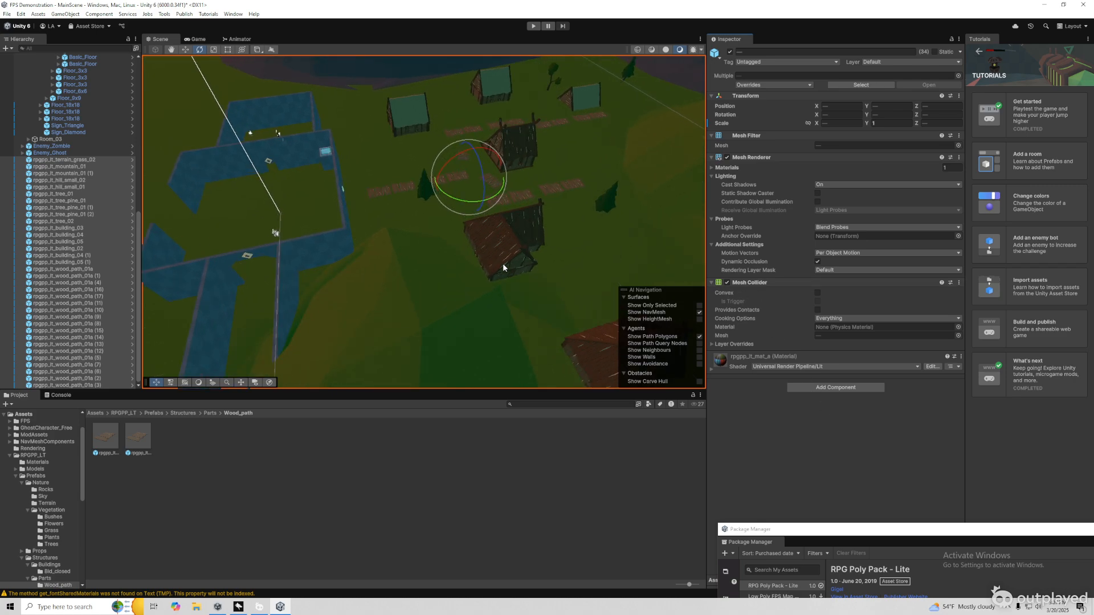
pyautogui.click(818, 293)
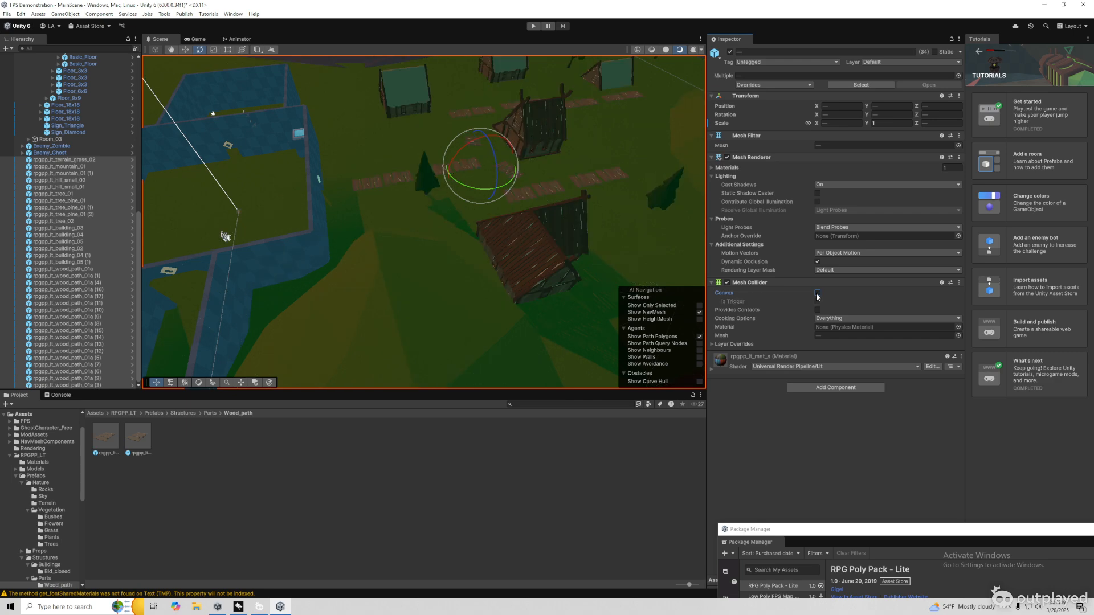
pyautogui.scroll(-3, 405, 229)
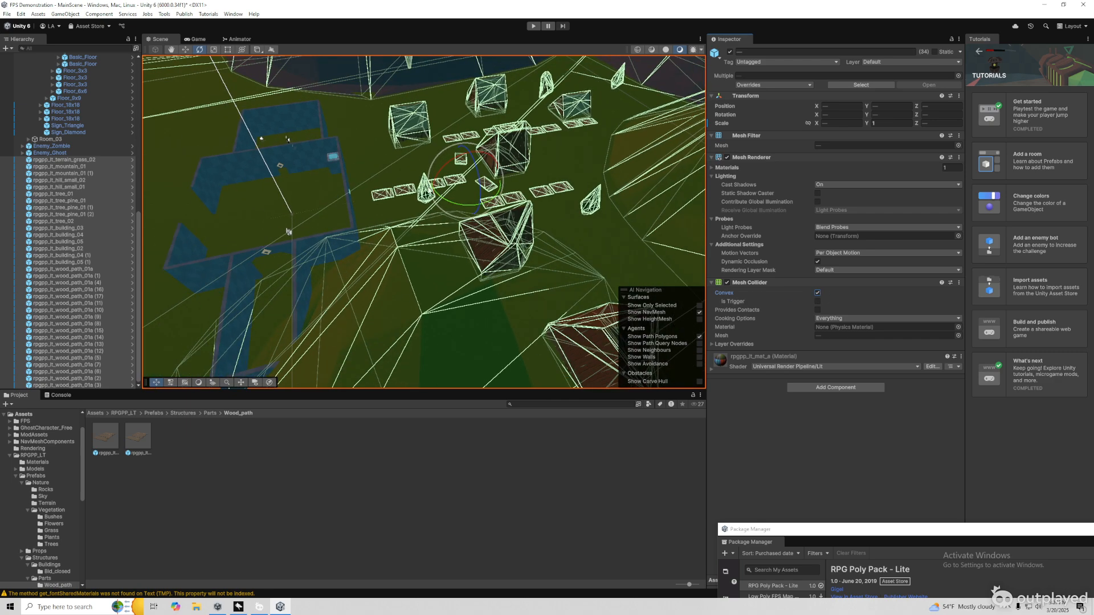
pyautogui.scroll(-2, 371, 192)
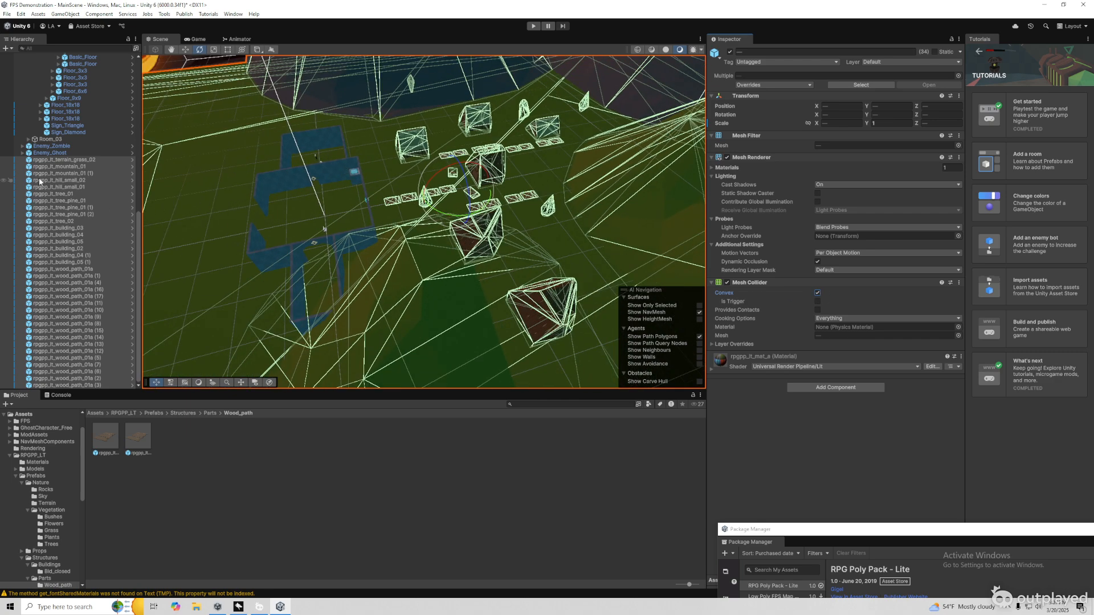
# Parent all the selected environment objects to the Level object and collapse its hierarchy
pyautogui.scroll(10, 42, 197)
pyautogui.scroll(-6, 64, 273)
pyautogui.moveTo(62, 270); pyautogui.dragTo(39, 153)
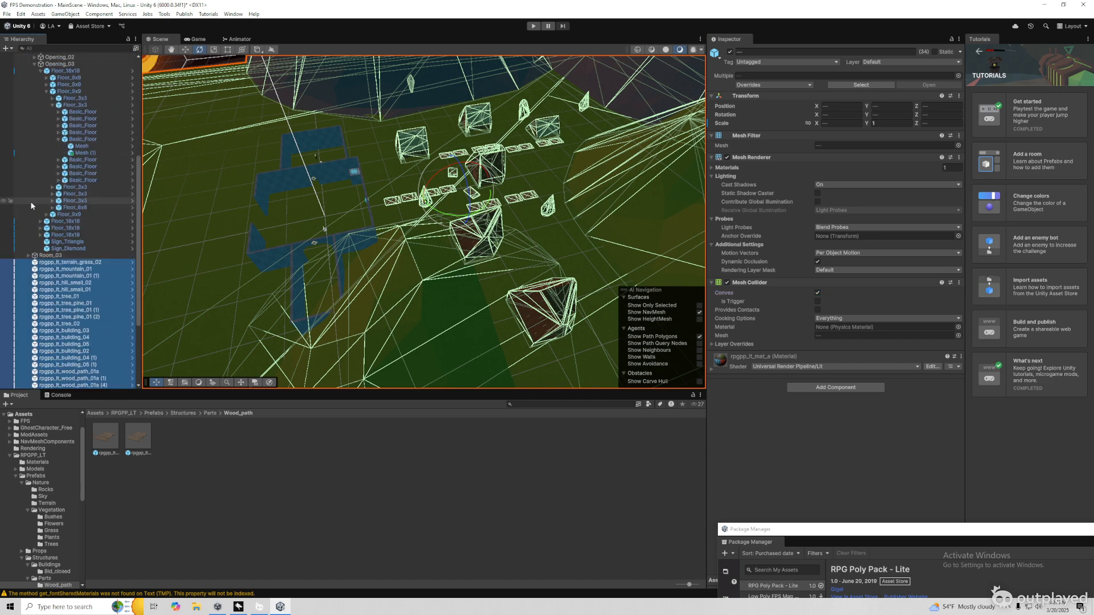
pyautogui.scroll(6, 31, 206)
pyautogui.click(23, 201)
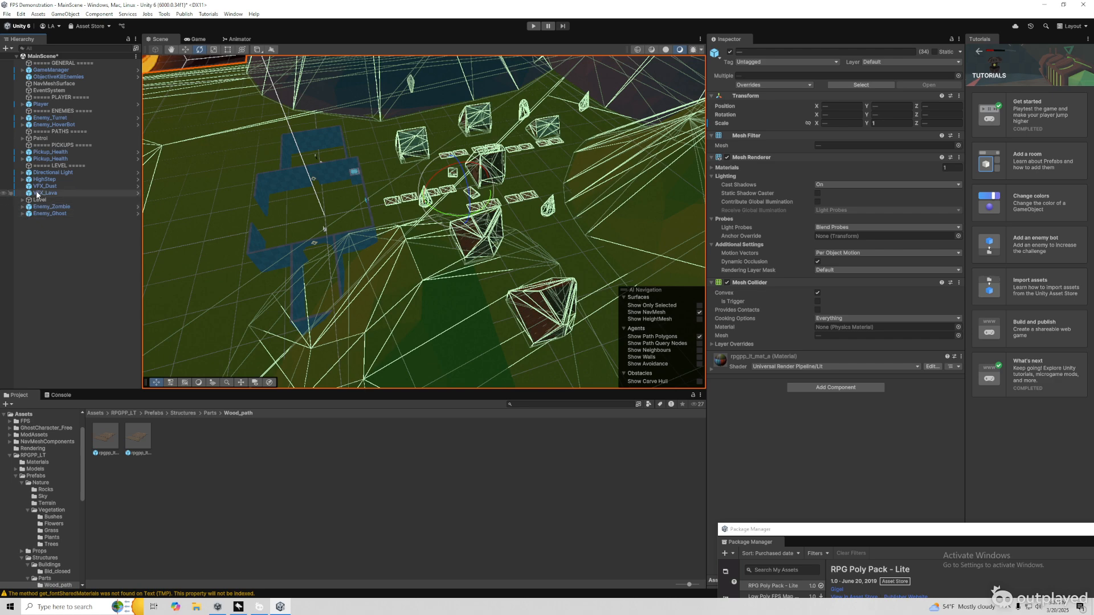
pyautogui.click(55, 258)
# Bake the NavMesh from the NavMeshSurface object with its current Humanoid settings
pyautogui.click(54, 83)
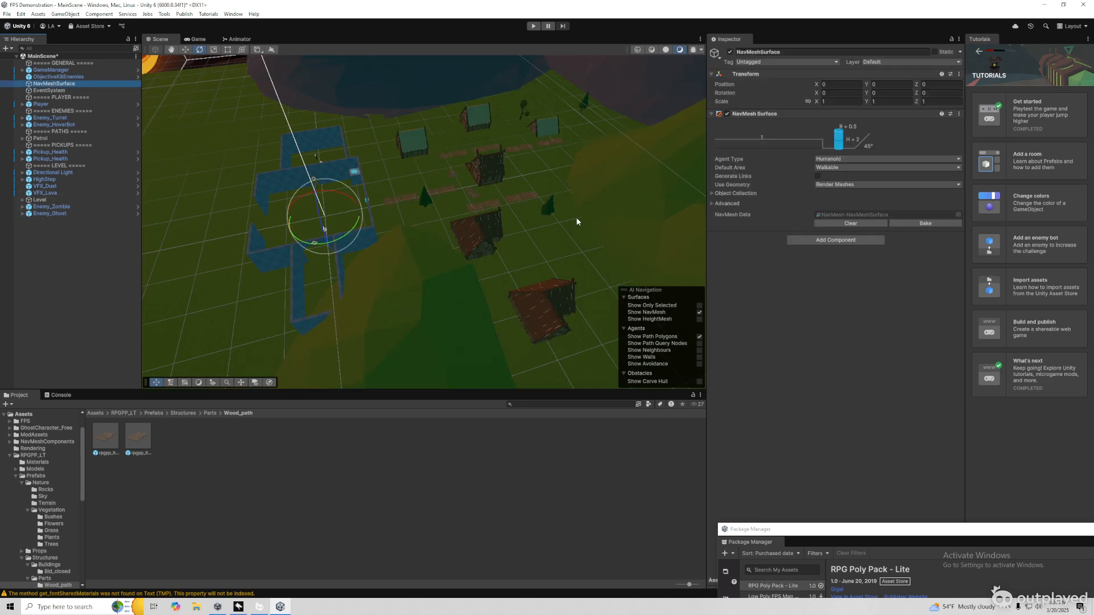
pyautogui.click(918, 224)
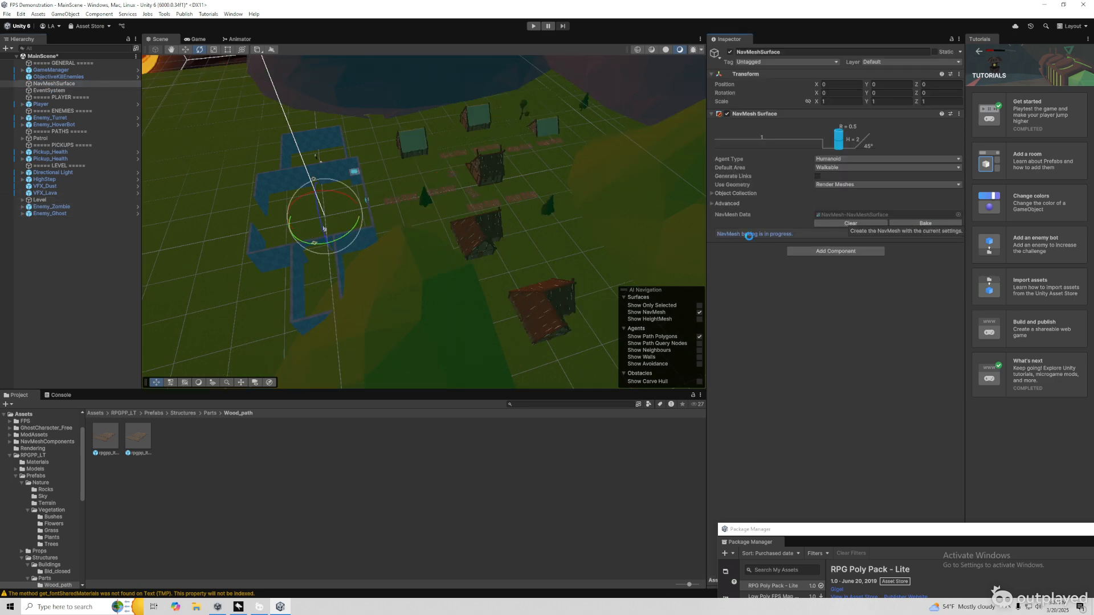
pyautogui.scroll(-3, 422, 188)
pyautogui.scroll(8, 382, 183)
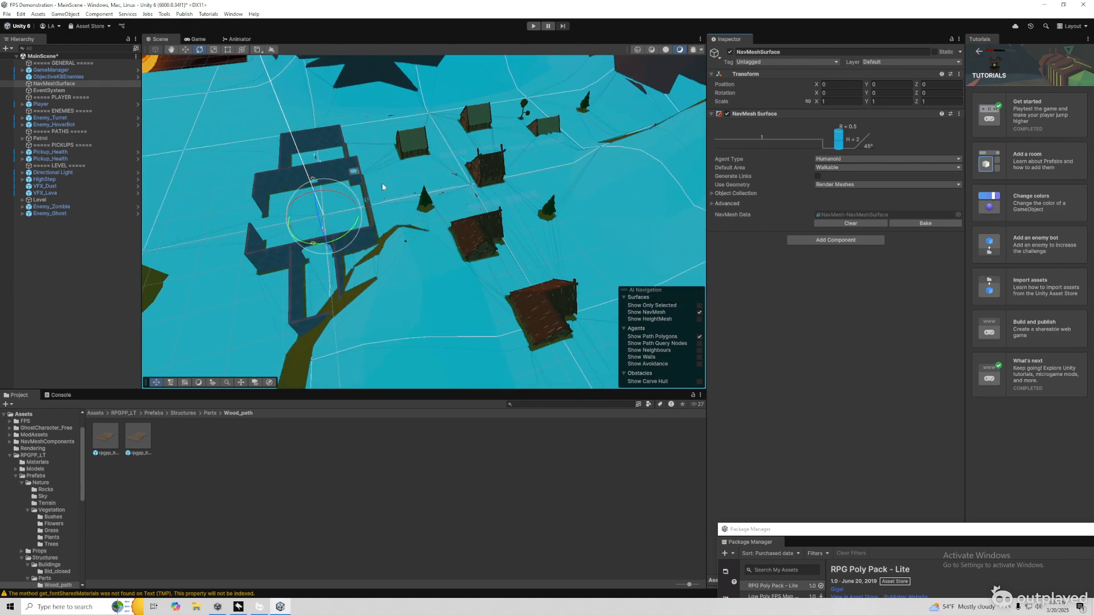
# Open the Enemies folder inside FPS/Prefabs in the project assets
pyautogui.moveTo(378, 167); pyautogui.dragTo(497, 181, button='right')
pyautogui.press('w')
pyautogui.click(38, 476)
pyautogui.click(16, 475)
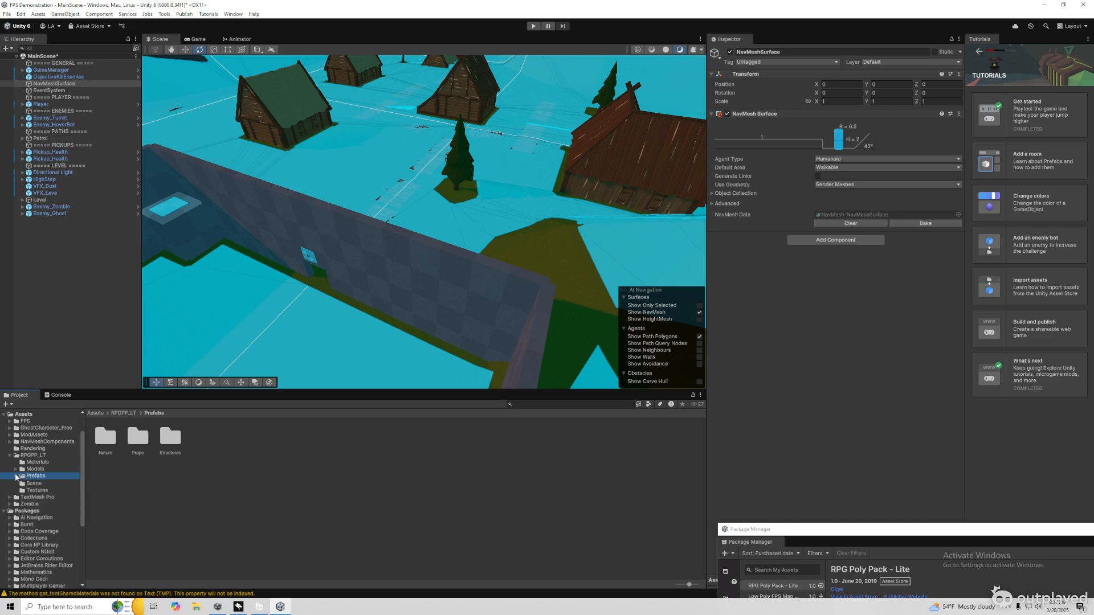
pyautogui.click(28, 504)
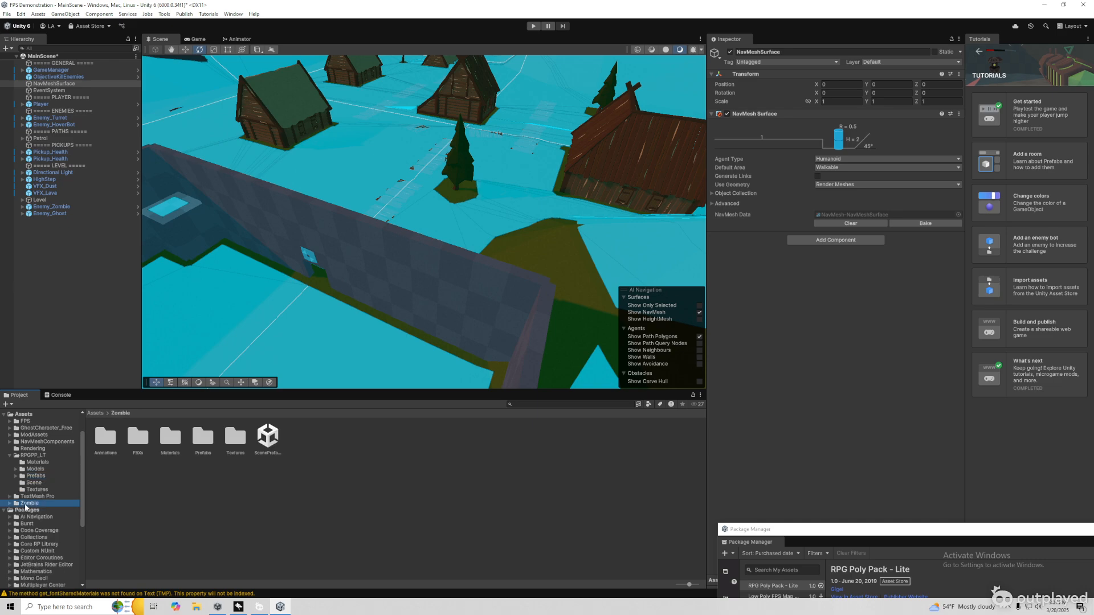
pyautogui.click(25, 421)
pyautogui.click(203, 450)
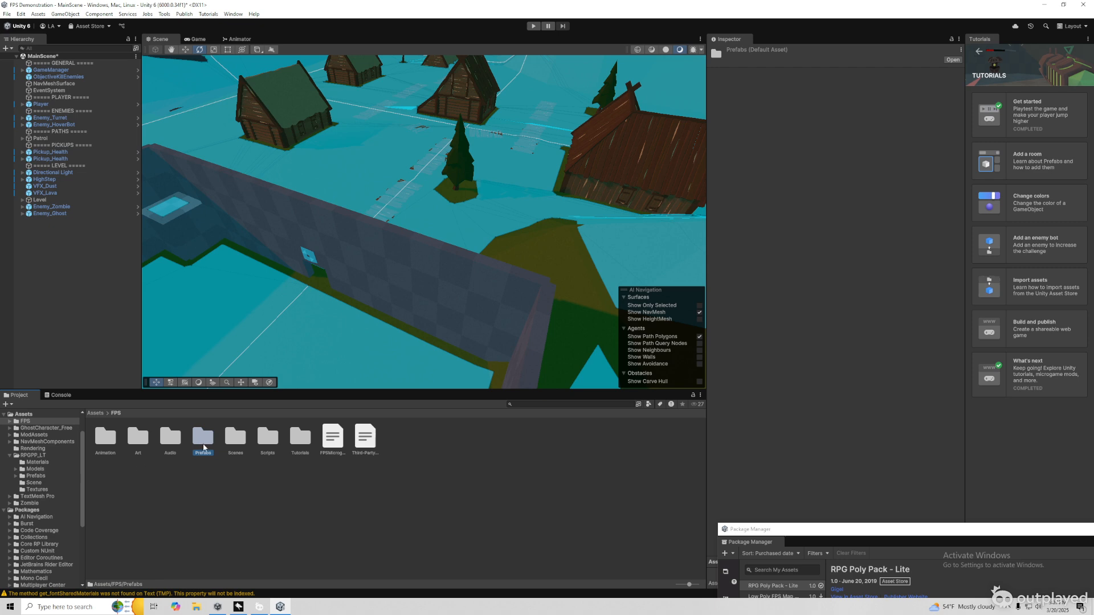
pyautogui.doubleClick(204, 448)
pyautogui.doubleClick(108, 448)
# Place nine Enemy_Zombie prefabs on the terrain around the buildings, trees and wood paths
pyautogui.moveTo(274, 384); pyautogui.dragTo(348, 171, button='right')
pyautogui.moveTo(203, 436); pyautogui.dragTo(249, 280)
pyautogui.moveTo(204, 441); pyautogui.dragTo(498, 216)
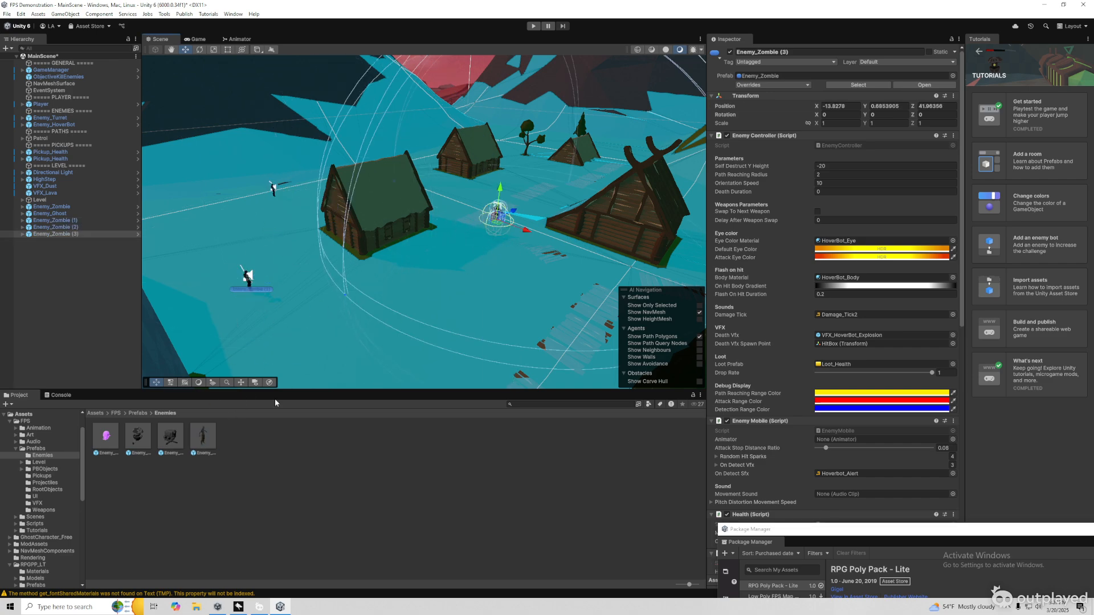
pyautogui.moveTo(361, 262); pyautogui.dragTo(428, 167)
pyautogui.moveTo(203, 437); pyautogui.dragTo(523, 319)
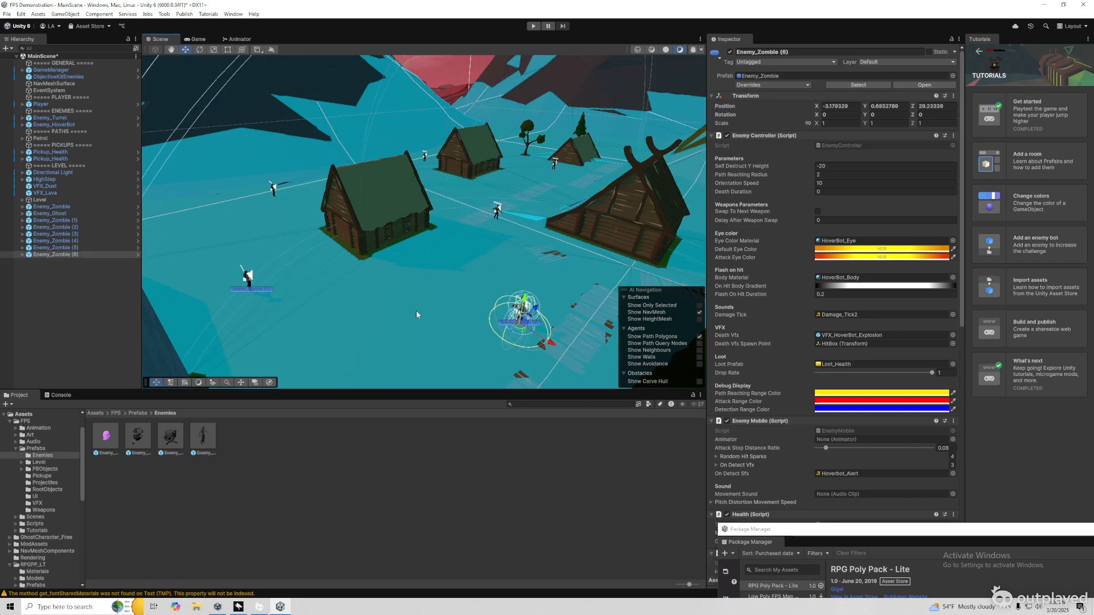
pyautogui.moveTo(413, 314); pyautogui.dragTo(536, 322, button='right')
pyautogui.moveTo(214, 440); pyautogui.dragTo(425, 183)
pyautogui.moveTo(267, 424); pyautogui.dragTo(590, 318)
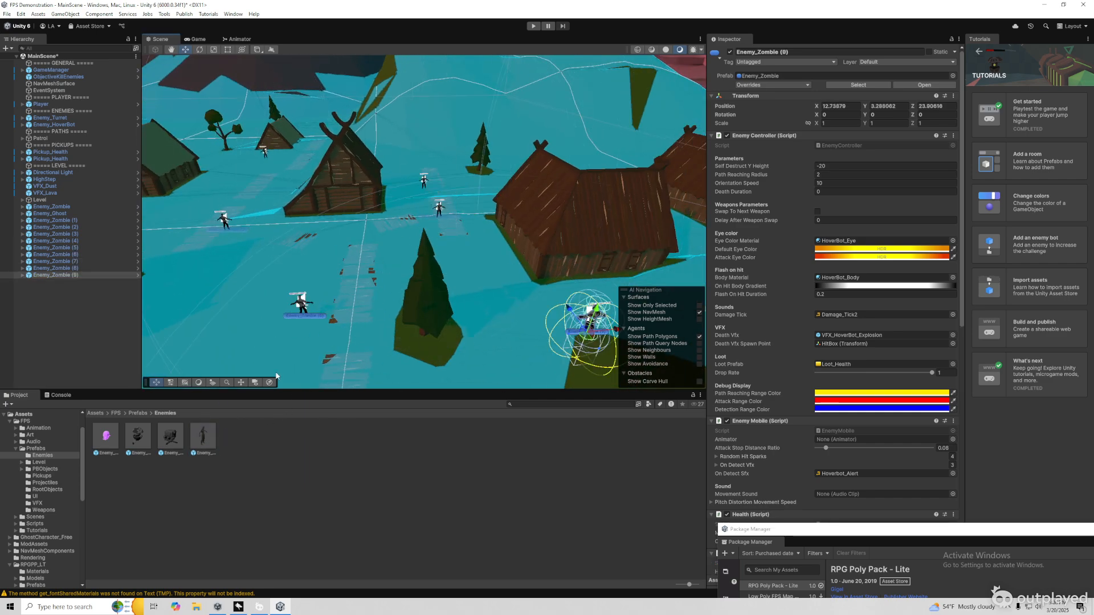
# Place four Enemy_Ghost prefabs on the roofs of the village buildings
pyautogui.moveTo(107, 438); pyautogui.dragTo(358, 155)
pyautogui.scroll(-5, 359, 171)
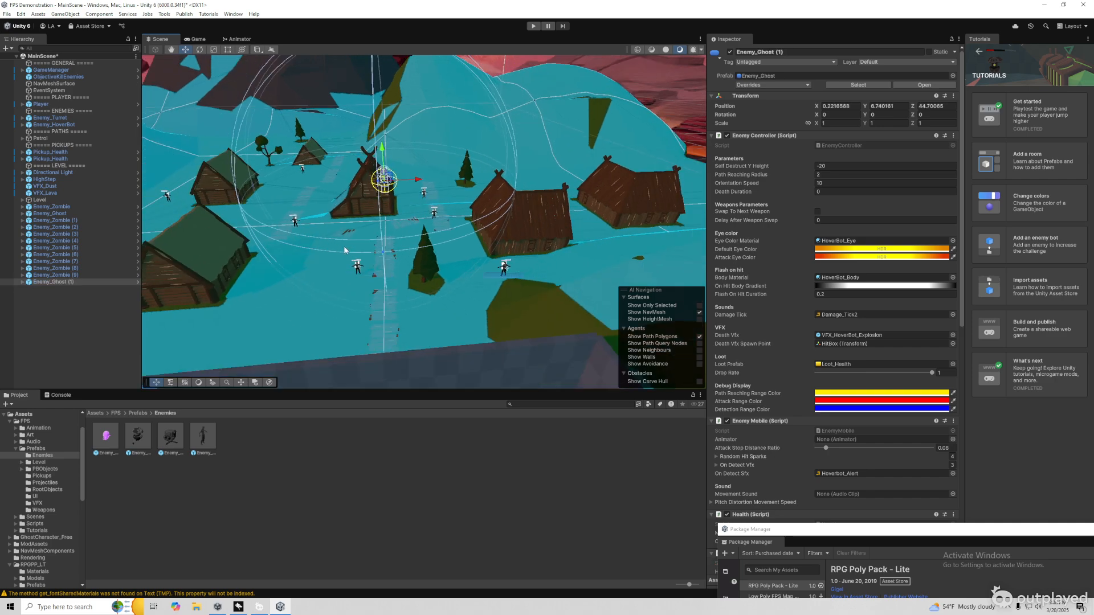
pyautogui.moveTo(364, 250); pyautogui.dragTo(325, 228, button='right')
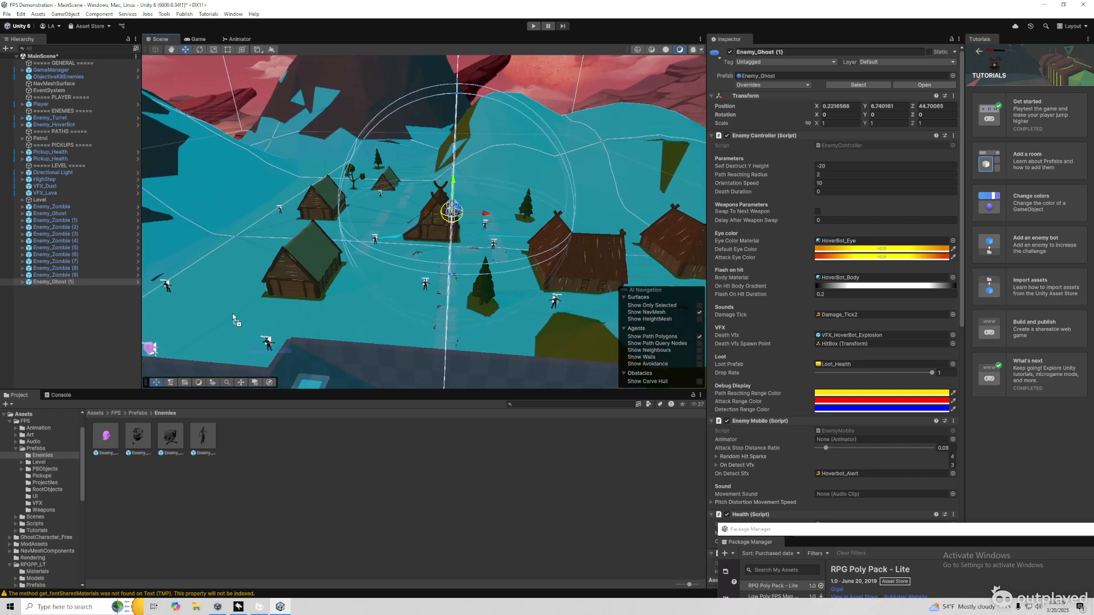
pyautogui.moveTo(234, 319); pyautogui.dragTo(312, 257)
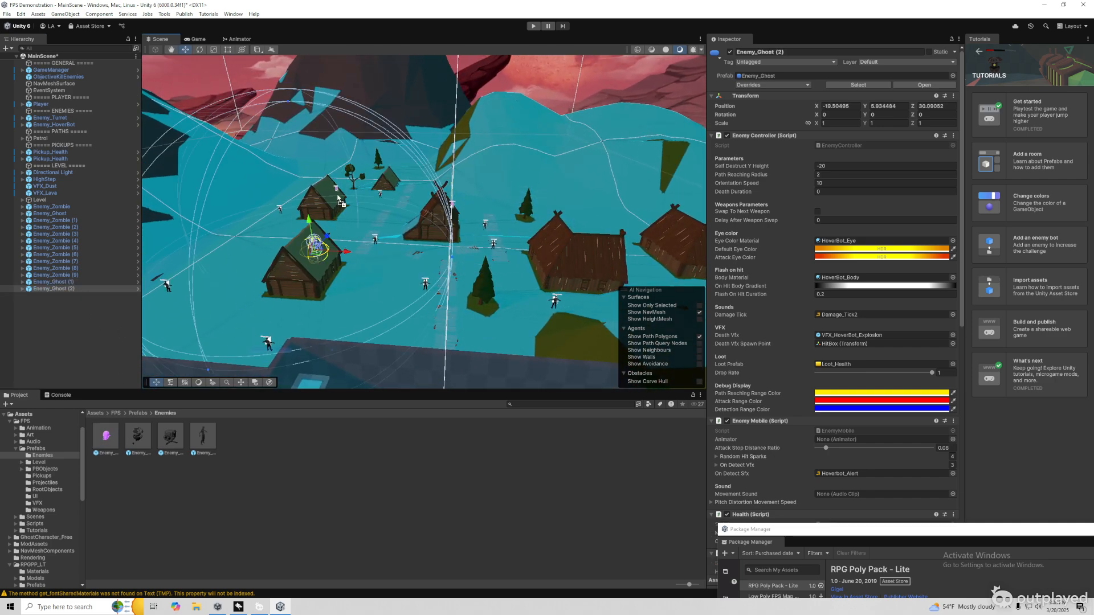
pyautogui.moveTo(340, 201); pyautogui.dragTo(338, 195)
pyautogui.moveTo(552, 320); pyautogui.dragTo(576, 254)
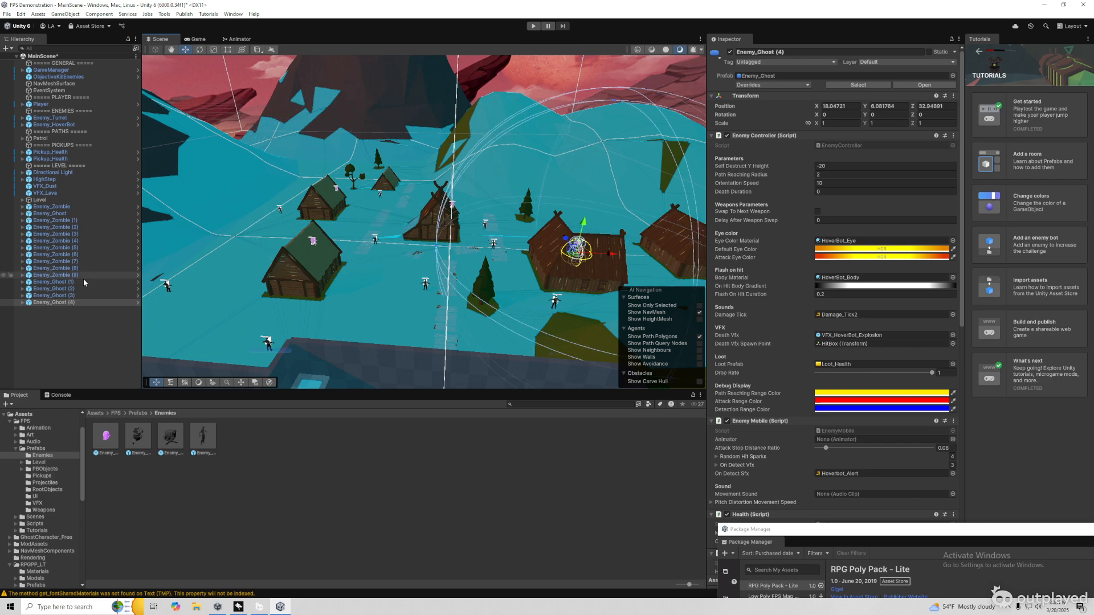
# Duplicate the four newly placed ghosts and move the copies together along the positive X axis
pyautogui.keyDown('shift'); pyautogui.click(81, 282); pyautogui.keyUp('shift')
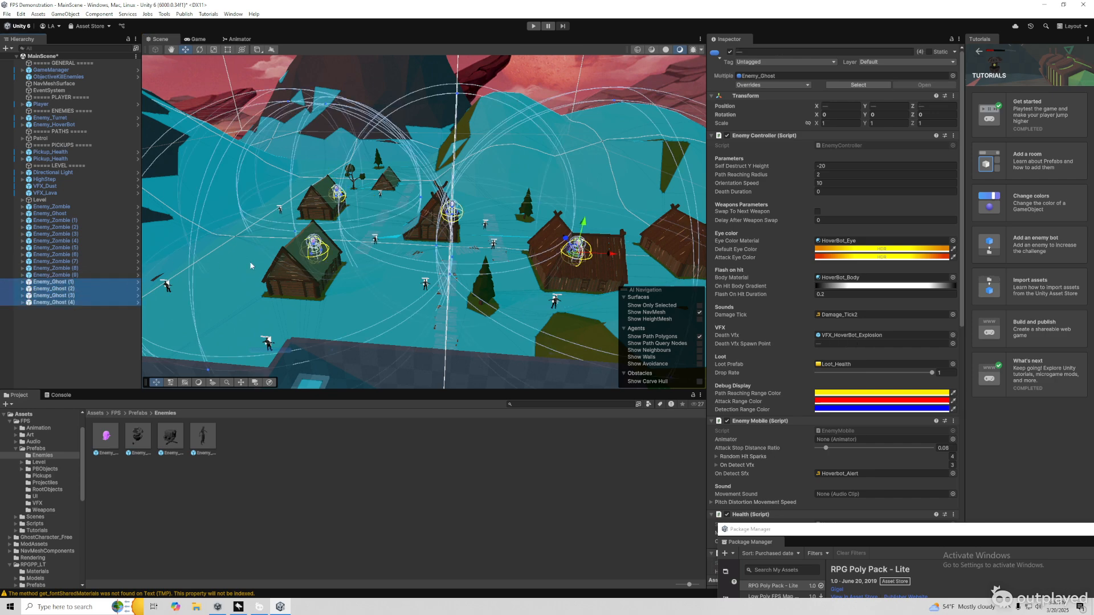
pyautogui.hotkey('ctrl', 'd')
pyautogui.click(185, 52)
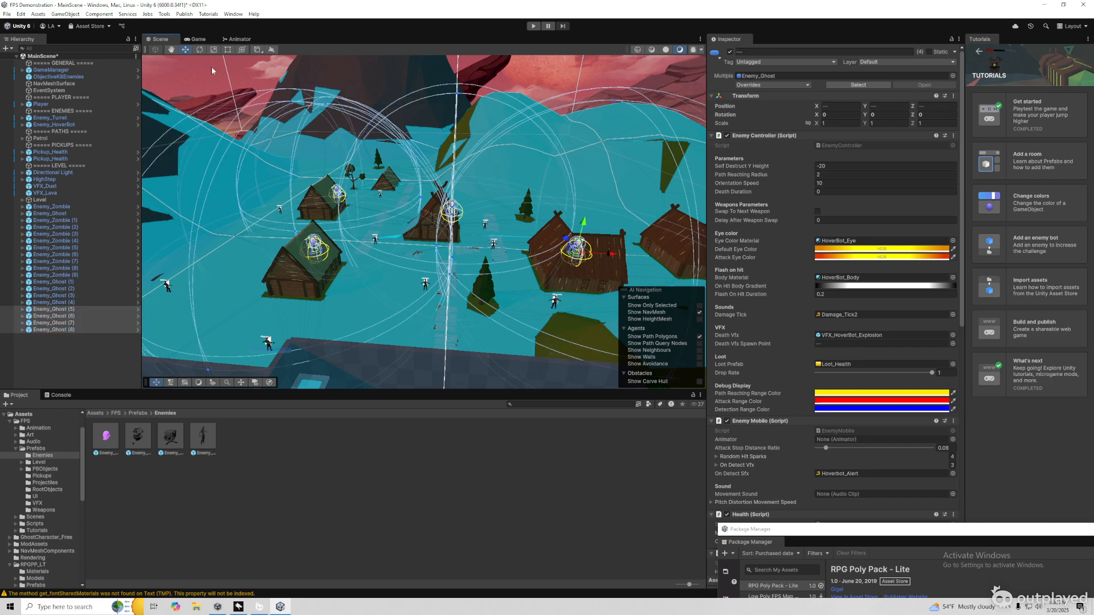
pyautogui.scroll(-10, 455, 225)
pyautogui.moveTo(507, 233); pyautogui.dragTo(567, 247)
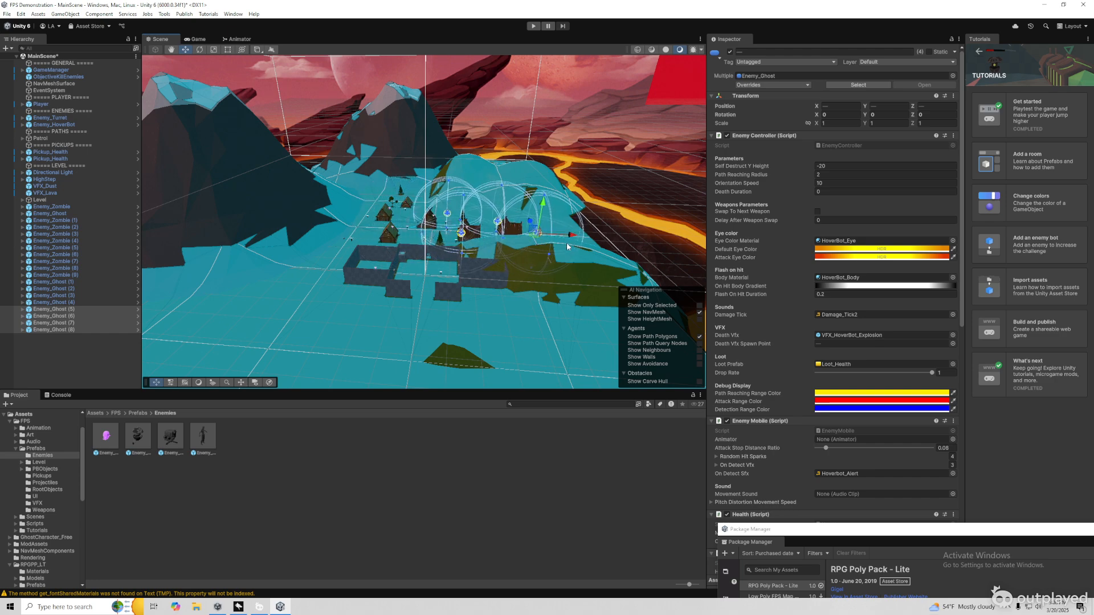
# Duplicate the group of four ghosts three more times, shifting the copies along X across the village
pyautogui.hotkey('ctrl', 'd')
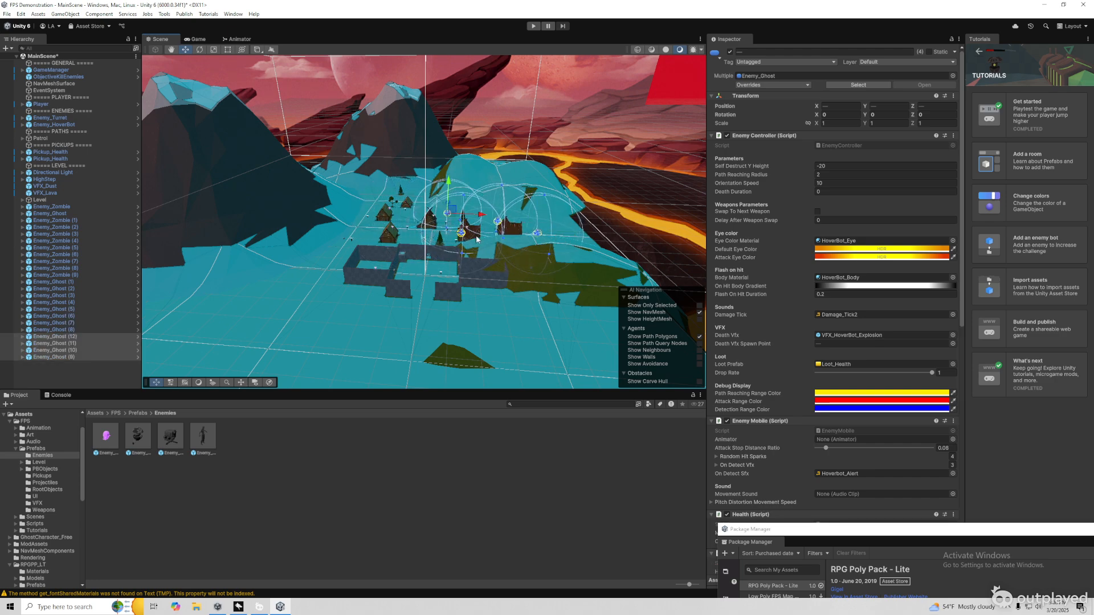
pyautogui.moveTo(483, 221); pyautogui.dragTo(435, 215)
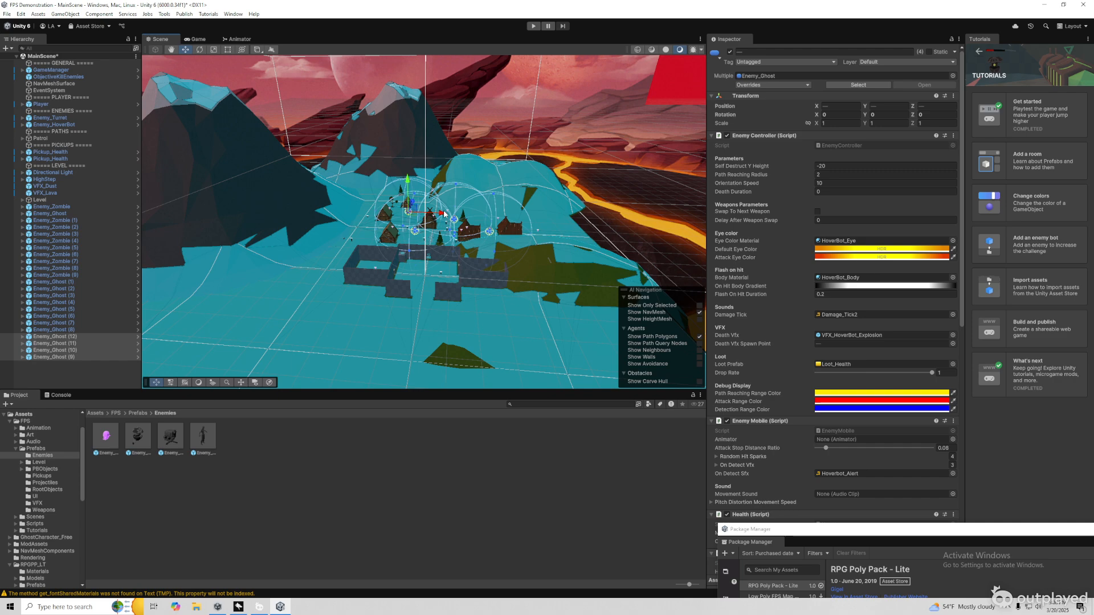
pyautogui.hotkey('ctrl', 'd')
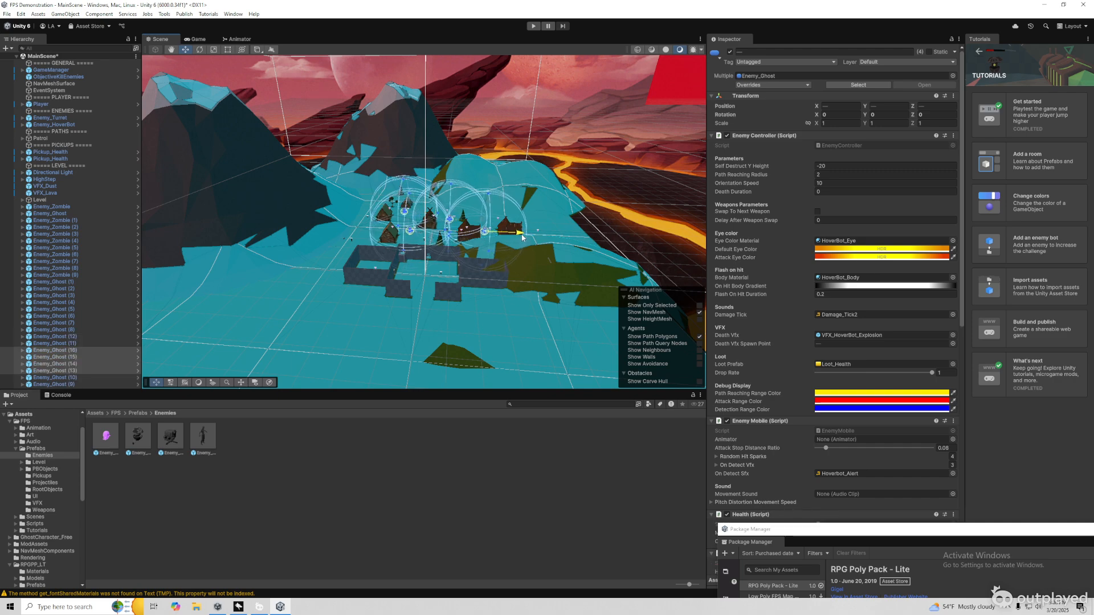
pyautogui.hotkey('ctrl', 'd')
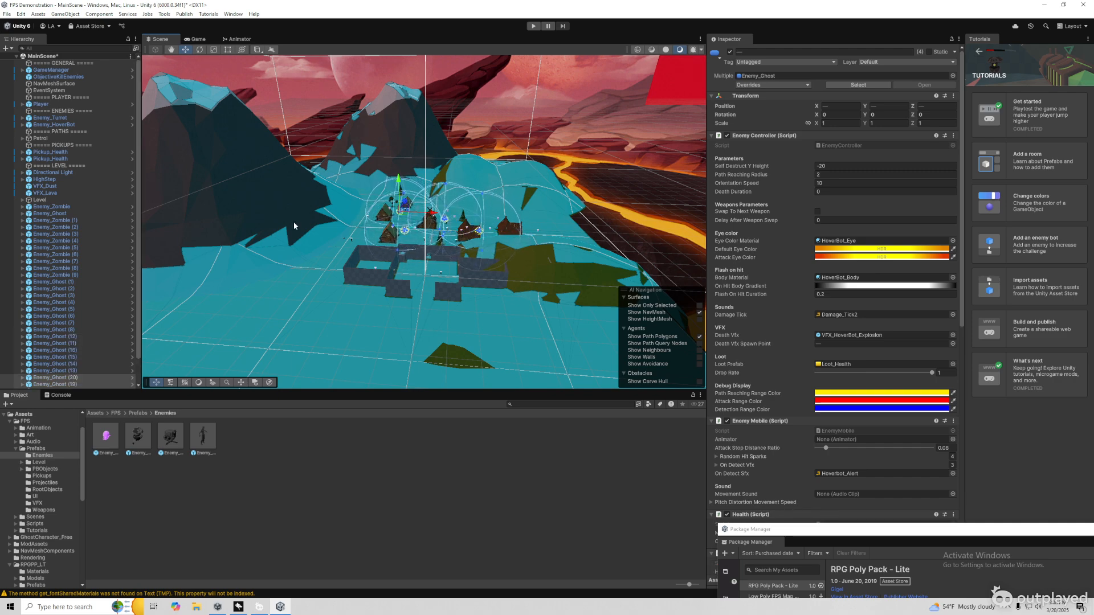
# Duplicate Enemy_Ghost (1) through (20) together and move the copies toward the room floors
pyautogui.scroll(-2, 83, 337)
pyautogui.click(79, 384)
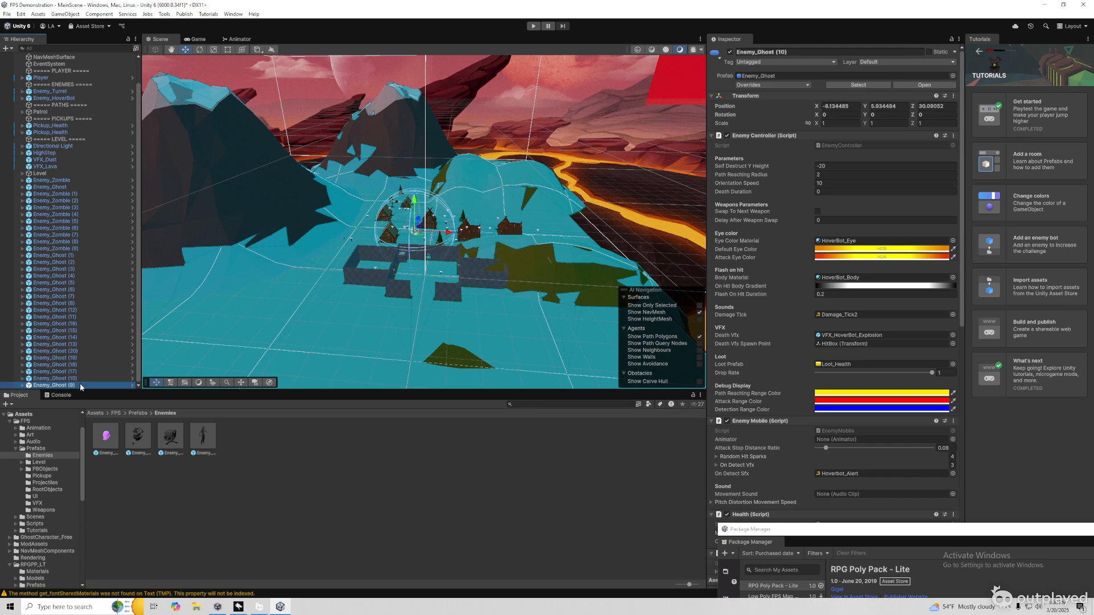
pyautogui.keyDown('shift'); pyautogui.click(79, 256); pyautogui.keyUp('shift')
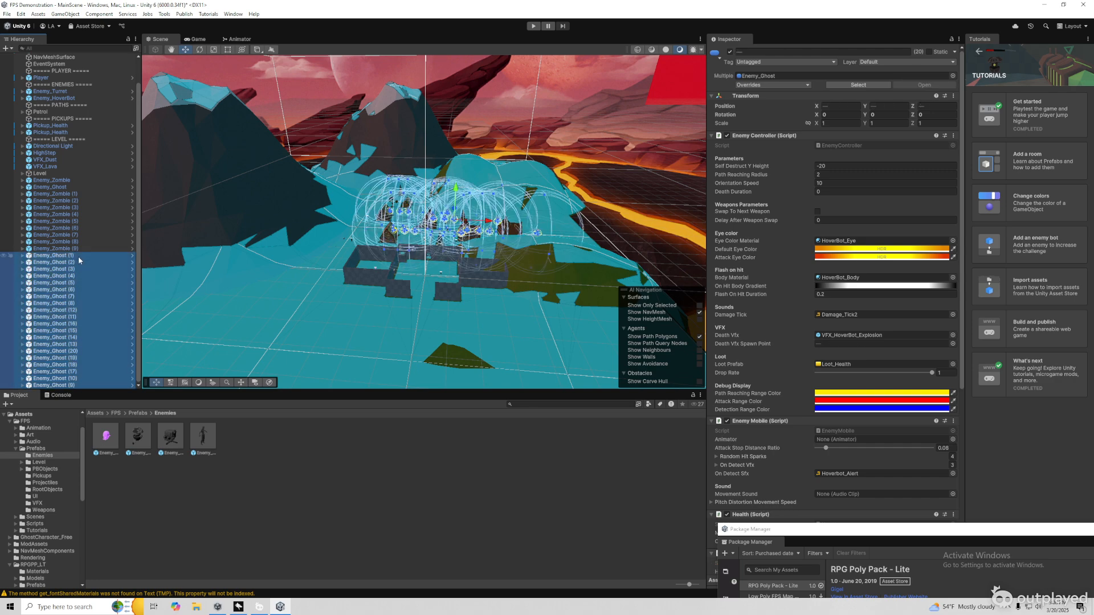
pyautogui.hotkey('ctrl', 'd')
pyautogui.moveTo(486, 221); pyautogui.dragTo(479, 232)
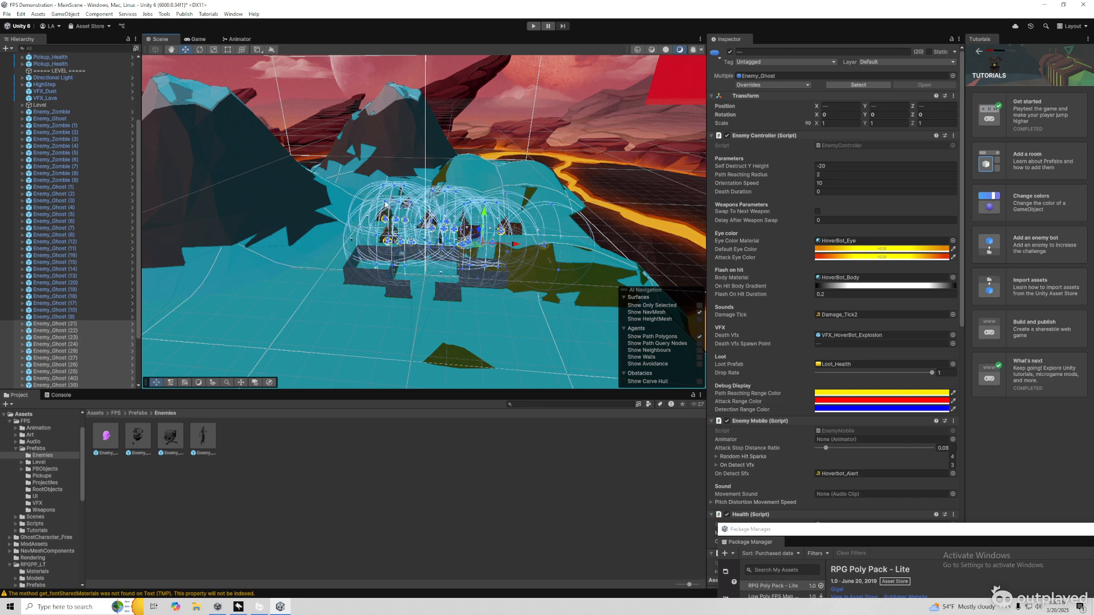
# Playtest the level in play mode, moving through the village and shooting the ghosts and zombies
pyautogui.hotkey('ctrl', 'p')
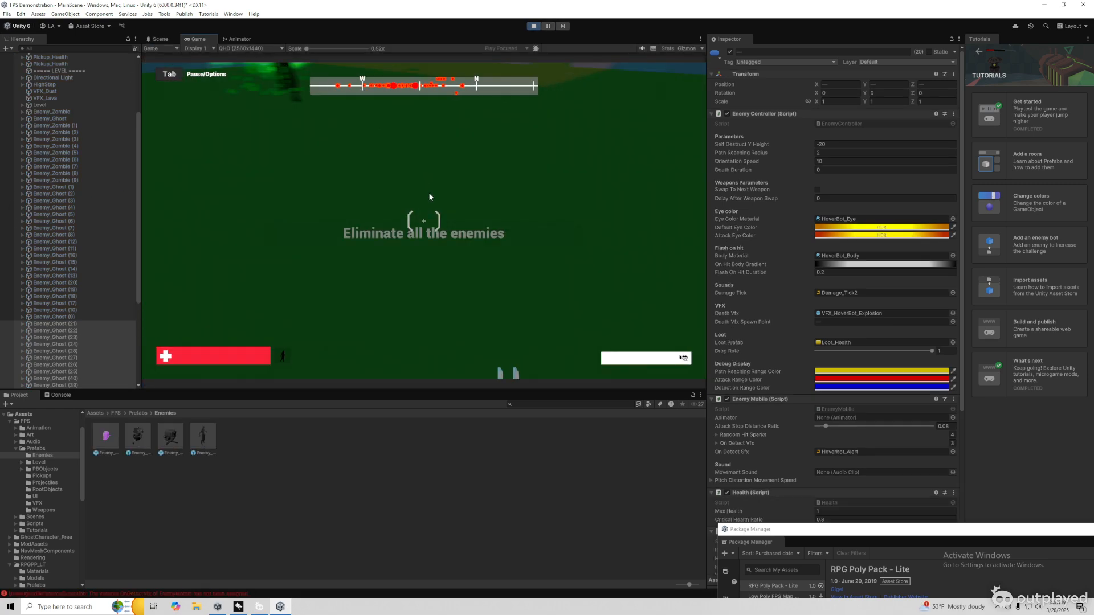
pyautogui.click(424, 221)
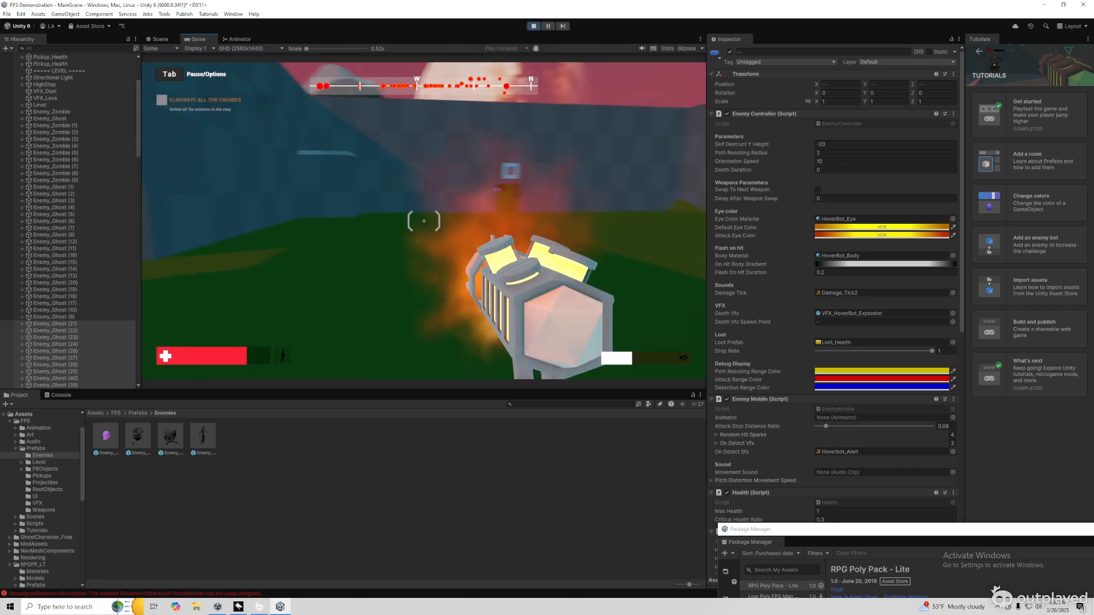
pyautogui.press('w')
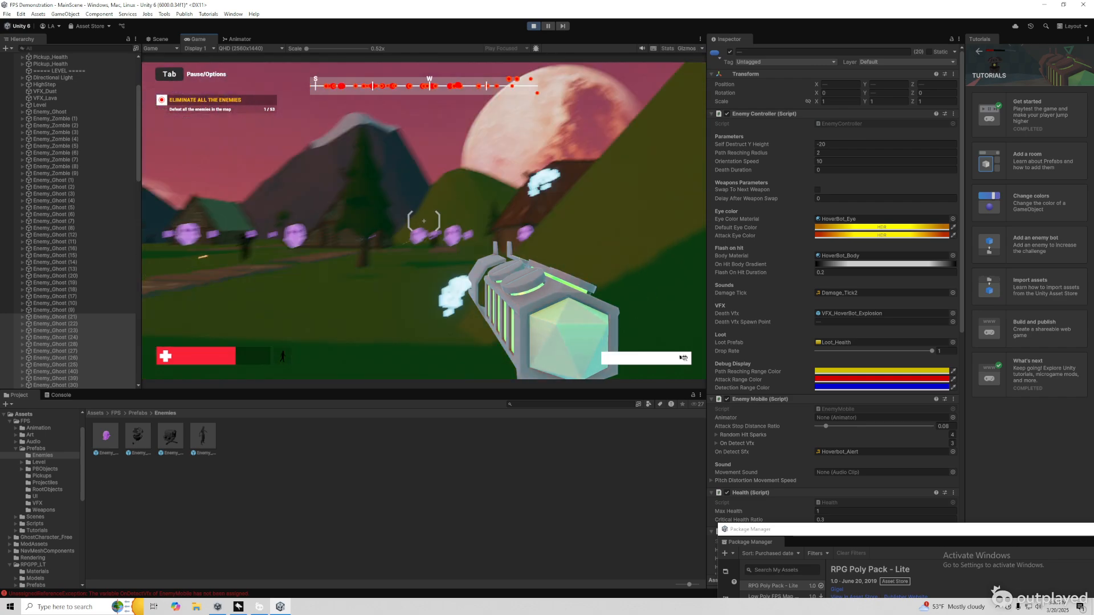
pyautogui.click(424, 222)
pyautogui.click(424, 221)
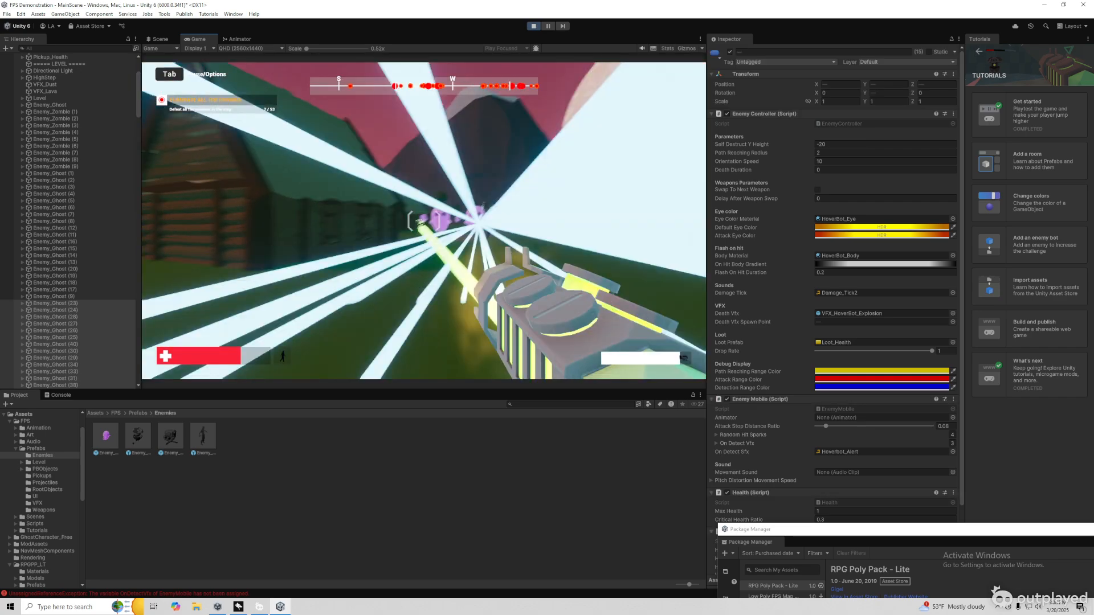
pyautogui.click(424, 221)
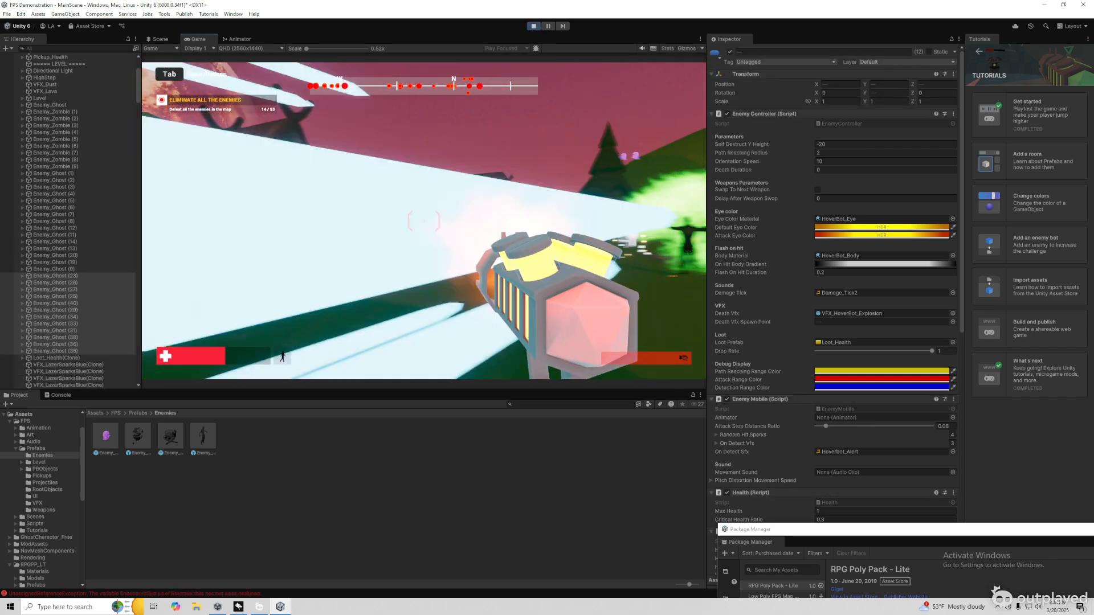
pyautogui.click(424, 221)
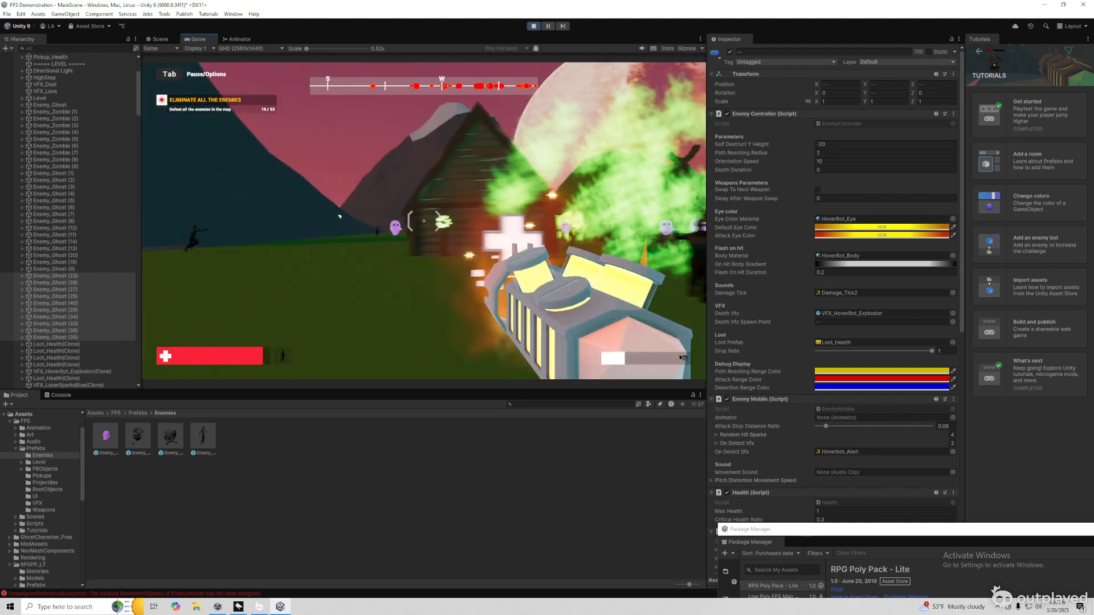
pyautogui.click(424, 221)
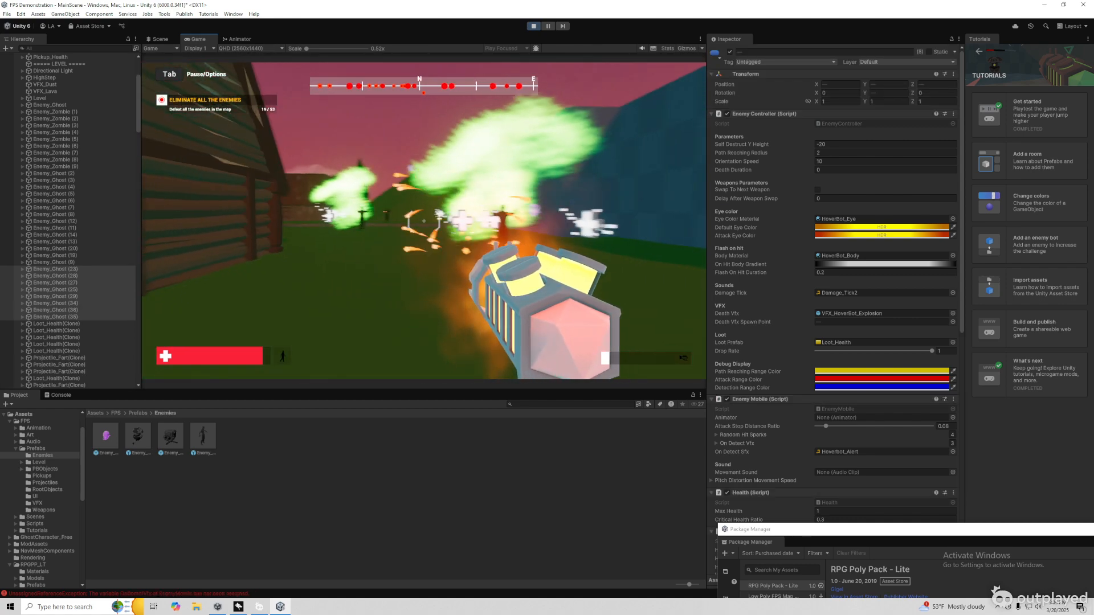
pyautogui.click(424, 221)
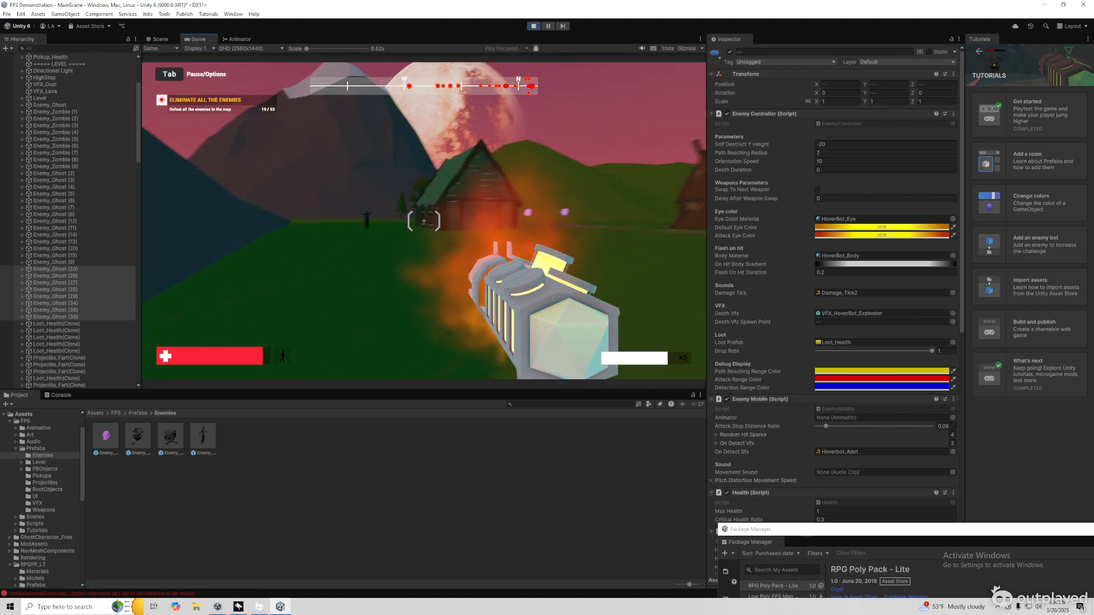
pyautogui.click(424, 221)
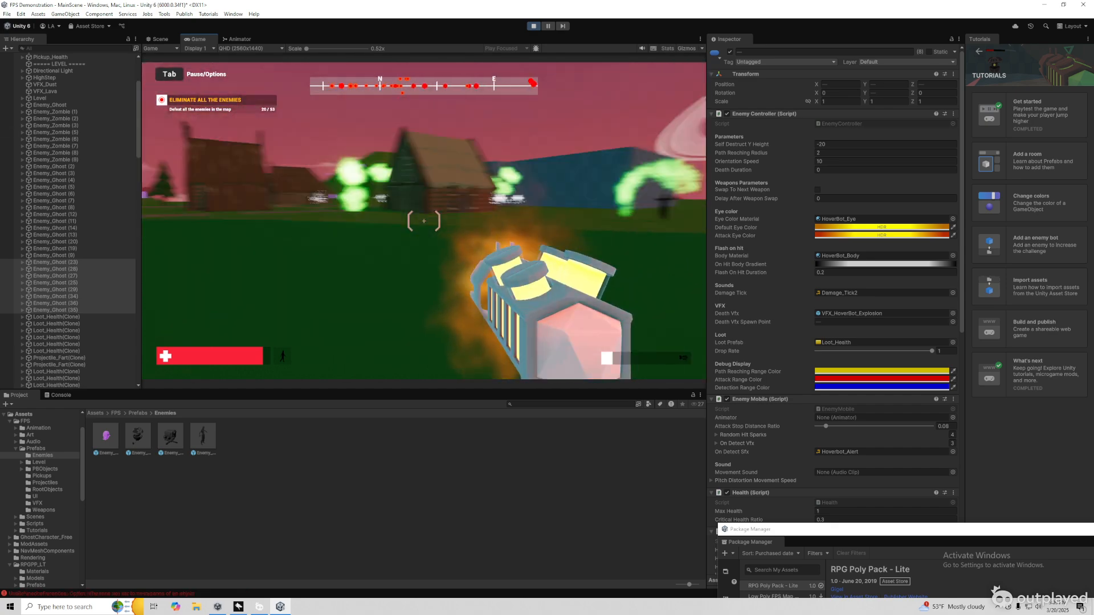
pyautogui.click(424, 221)
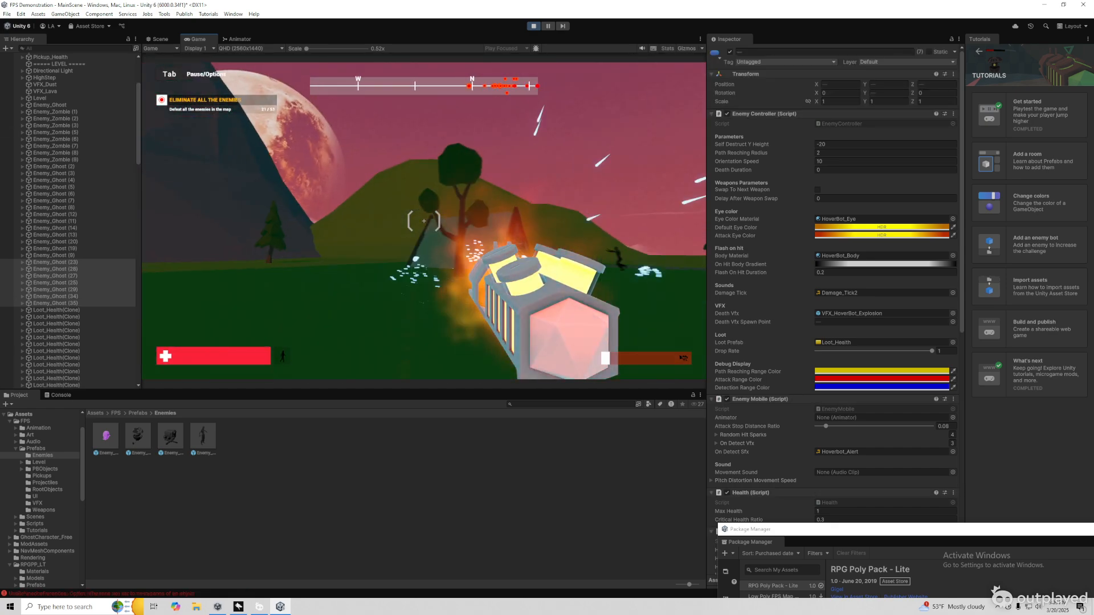
pyautogui.click(424, 221)
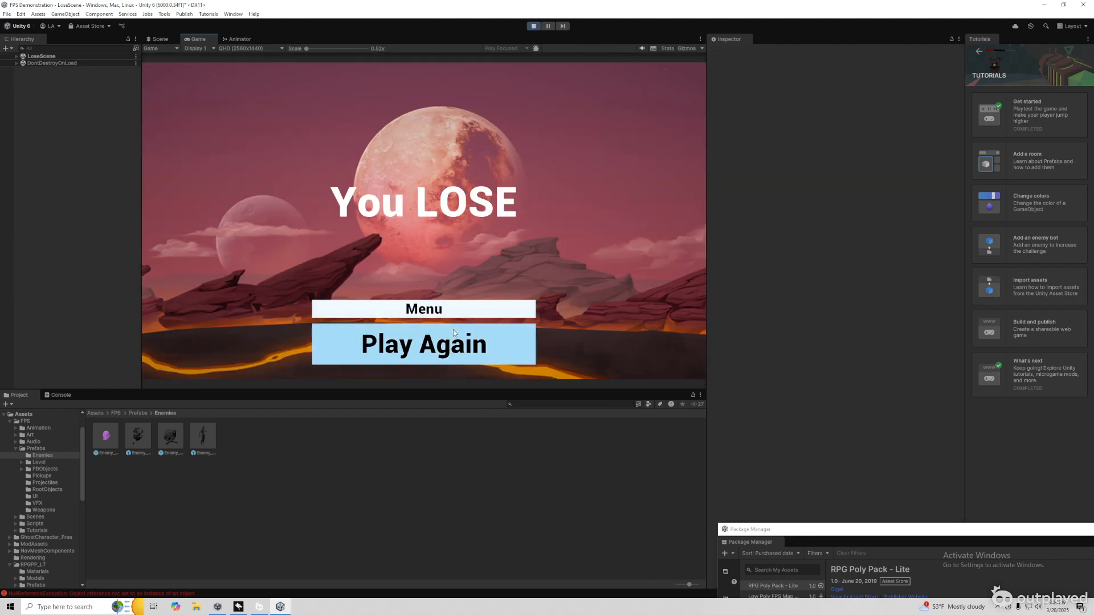
# Play the level again from the lose screen, fire at nearby enemies, and exit play mode
pyautogui.click(443, 346)
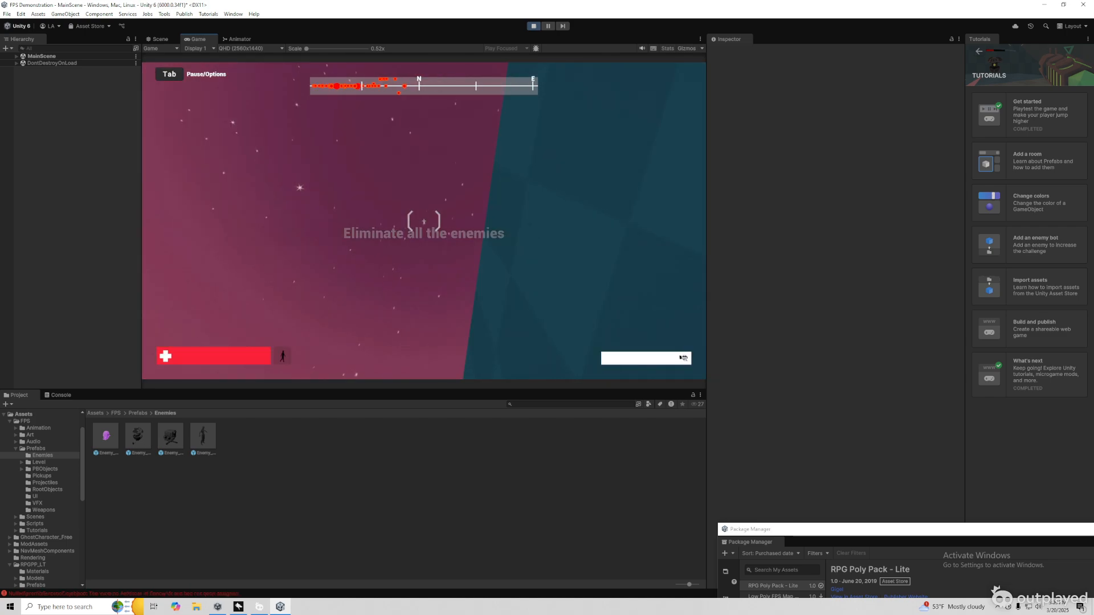
pyautogui.click(424, 222)
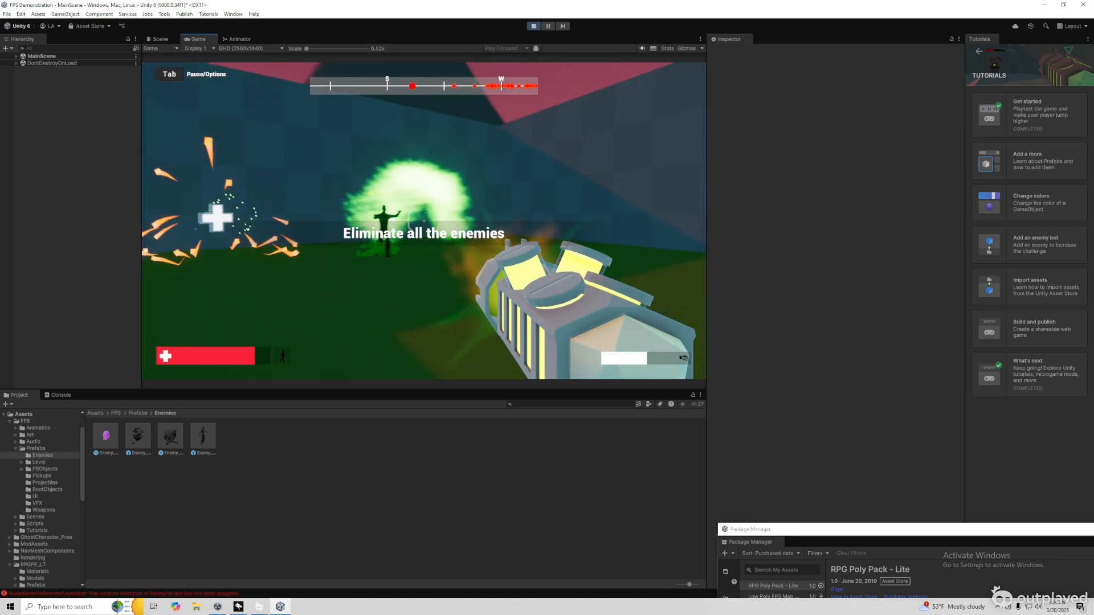
pyautogui.click(424, 222)
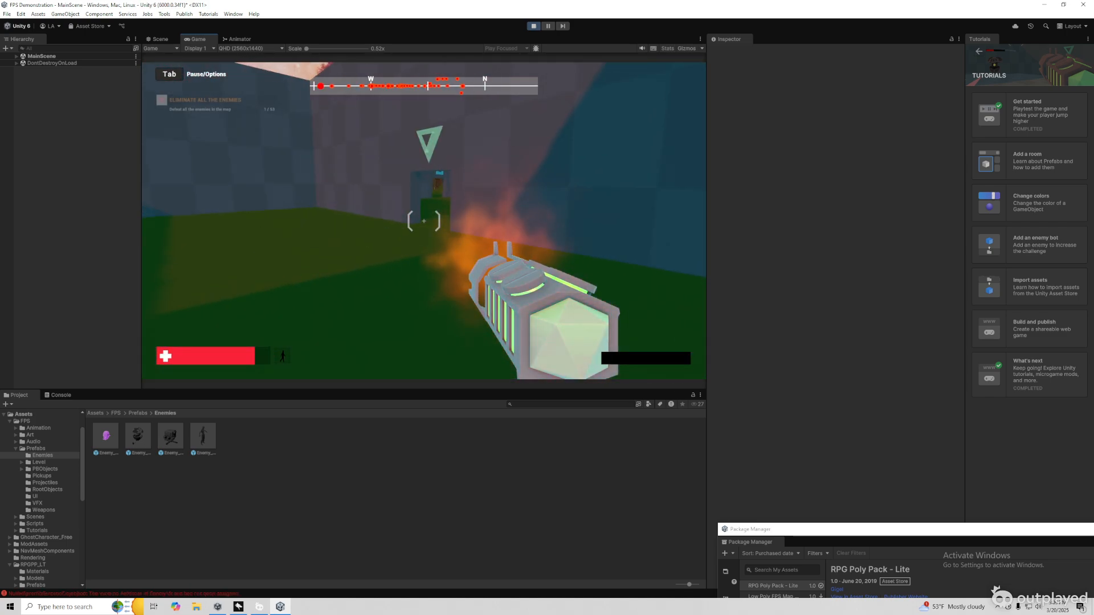
pyautogui.press('super')
pyautogui.click(537, 26)
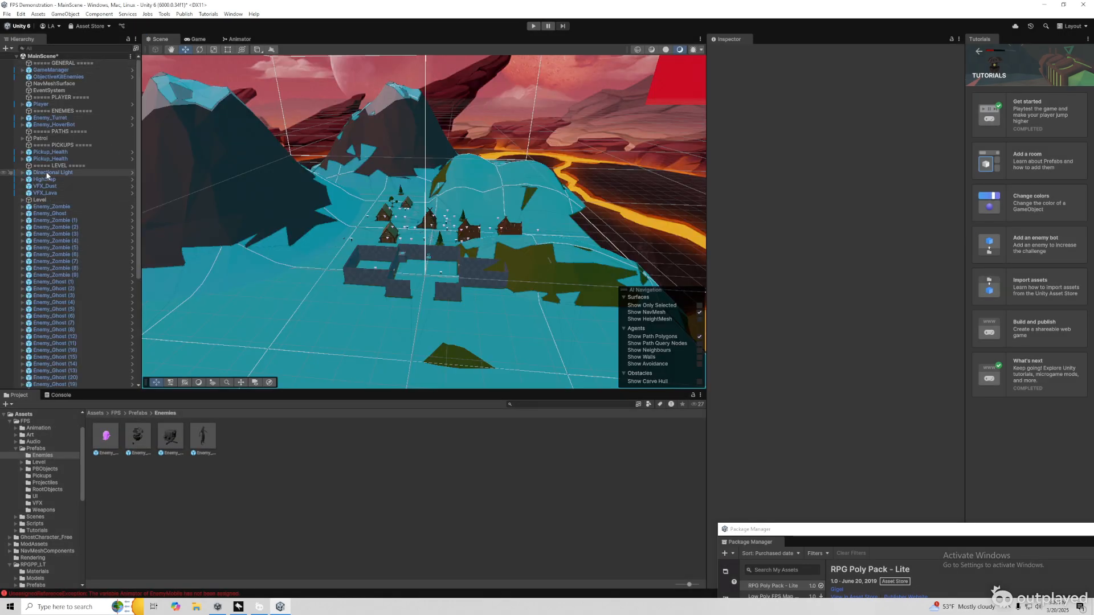
# Enable Is Jetpack Unlocked At Start in the Player object's Jetpack script
pyautogui.click(80, 104)
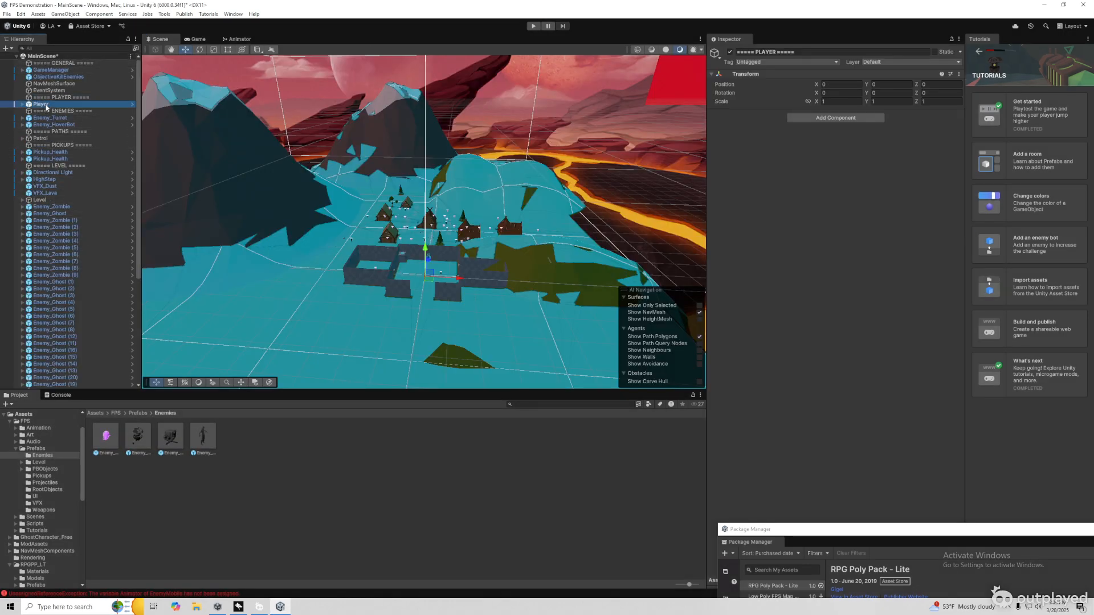
pyautogui.click(23, 104)
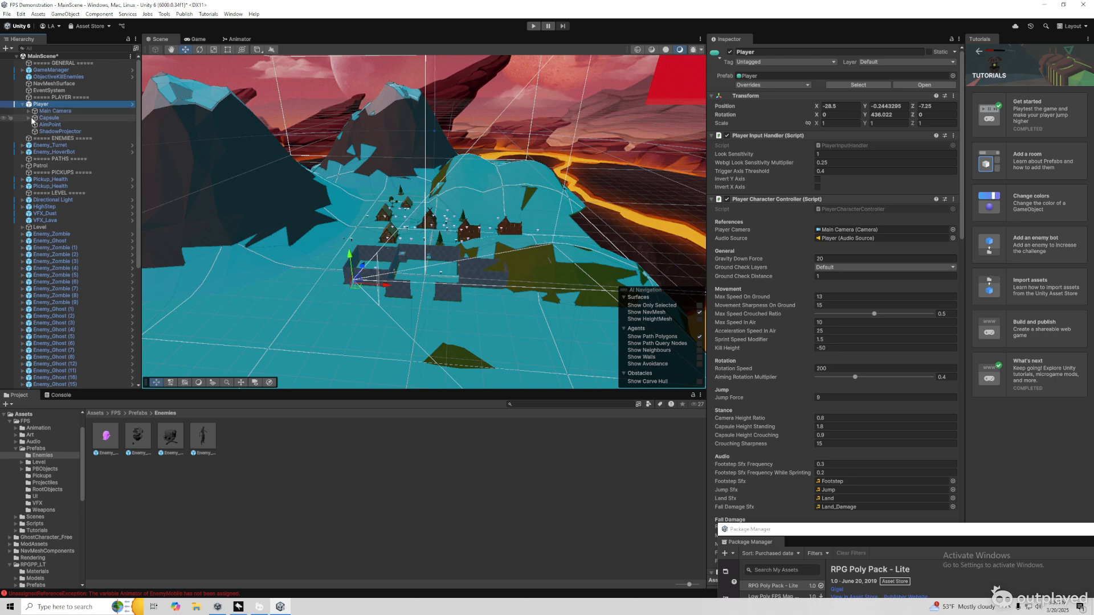
pyautogui.click(28, 112)
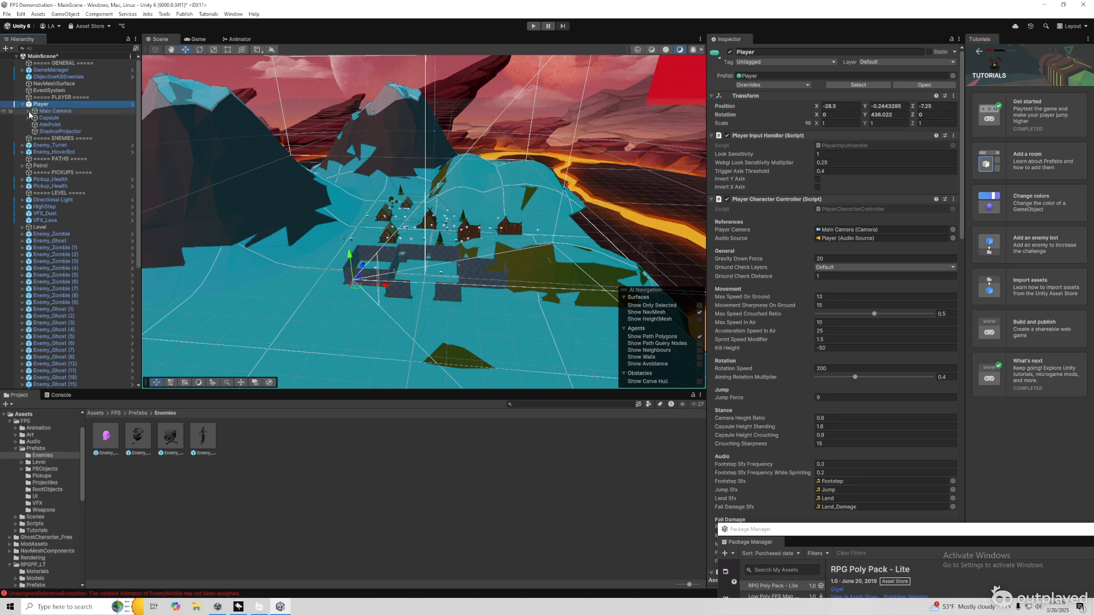
pyautogui.click(29, 132)
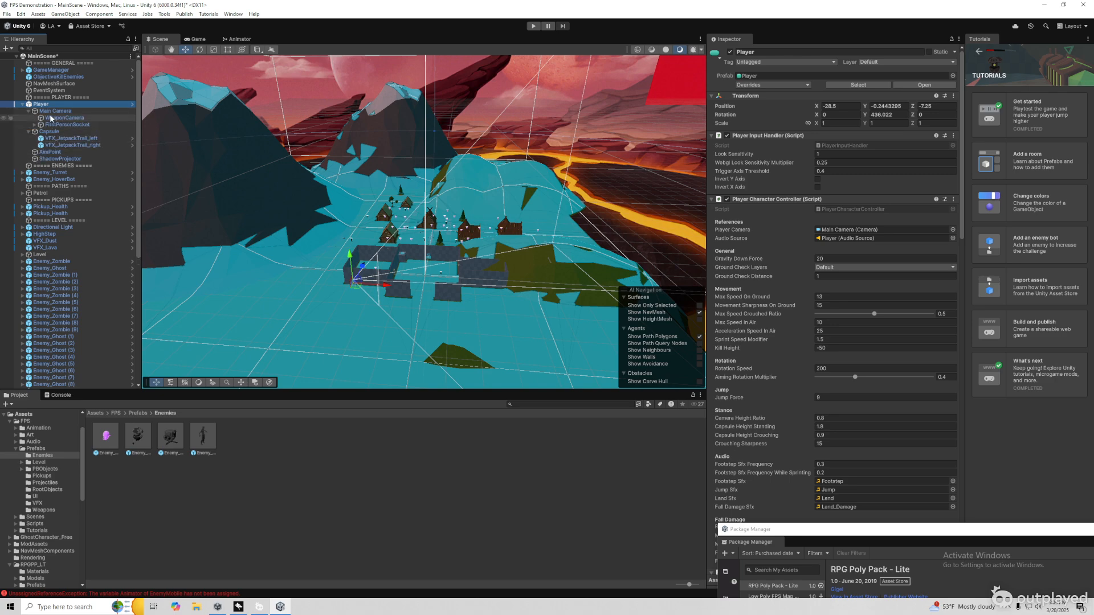
pyautogui.scroll(-10, 792, 278)
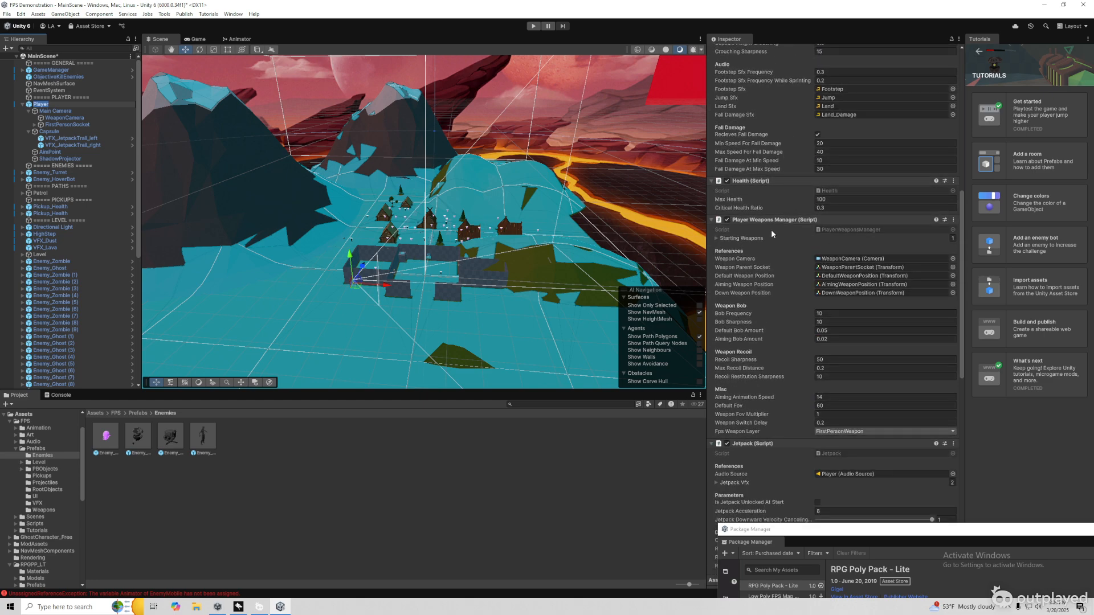
pyautogui.scroll(-4, 771, 229)
pyautogui.scroll(-10, 755, 302)
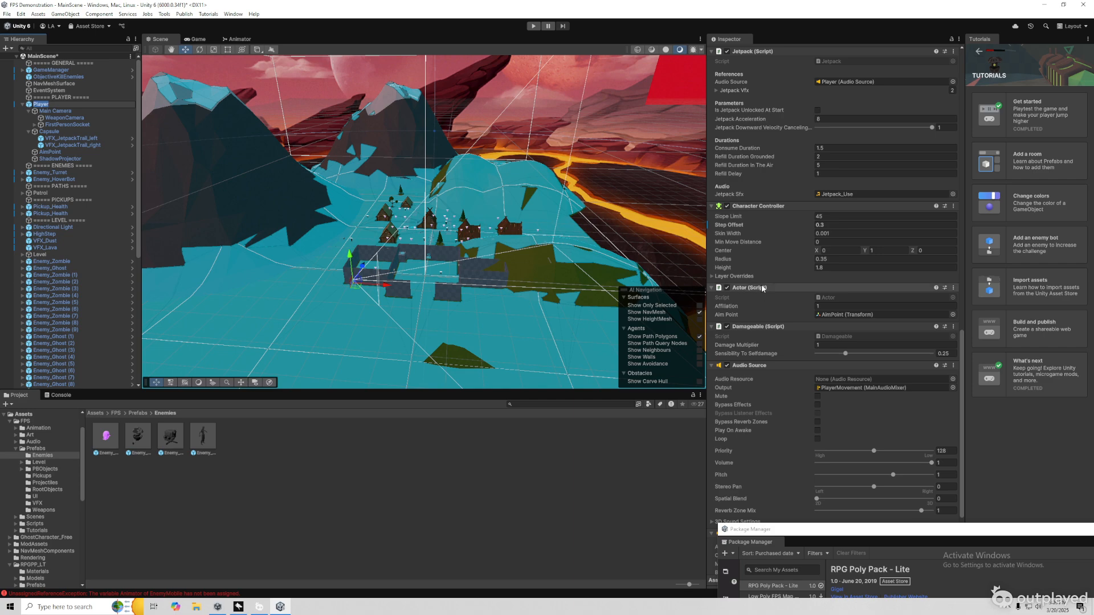
pyautogui.scroll(-4, 761, 311)
pyautogui.scroll(8, 758, 290)
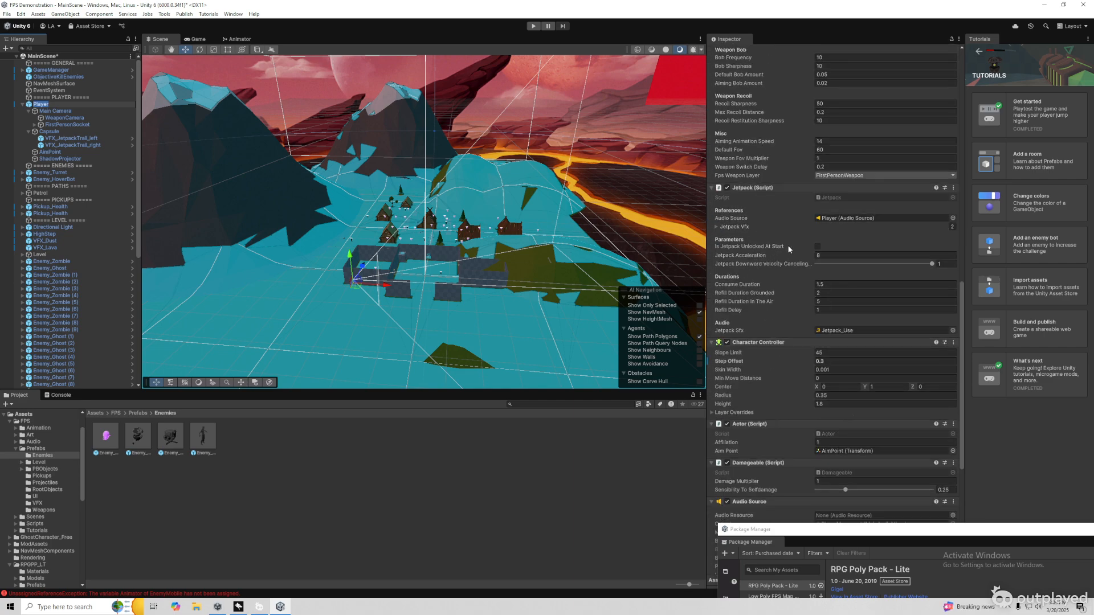
pyautogui.click(818, 246)
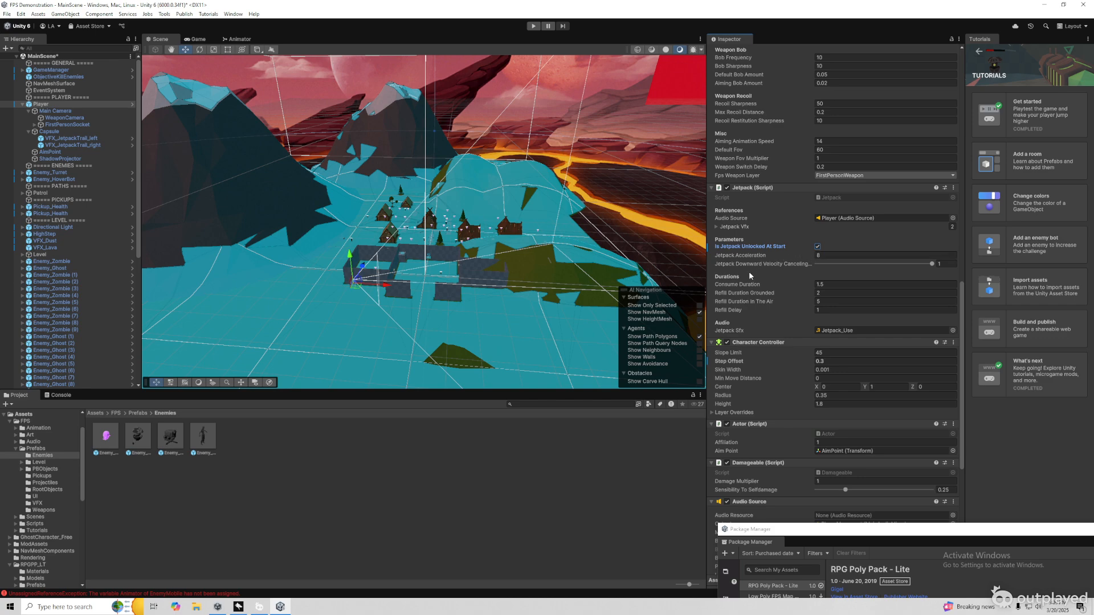
# Move the Package Manager window out of the way and review the components of the Player and its camera children
pyautogui.scroll(-7, 788, 262)
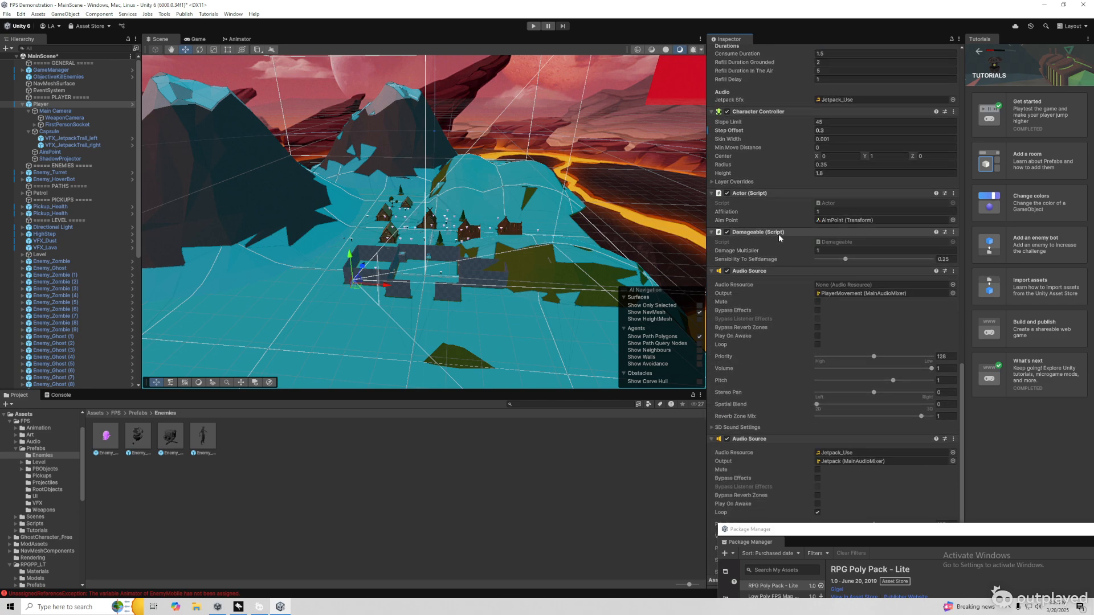
pyautogui.scroll(-1, 778, 239)
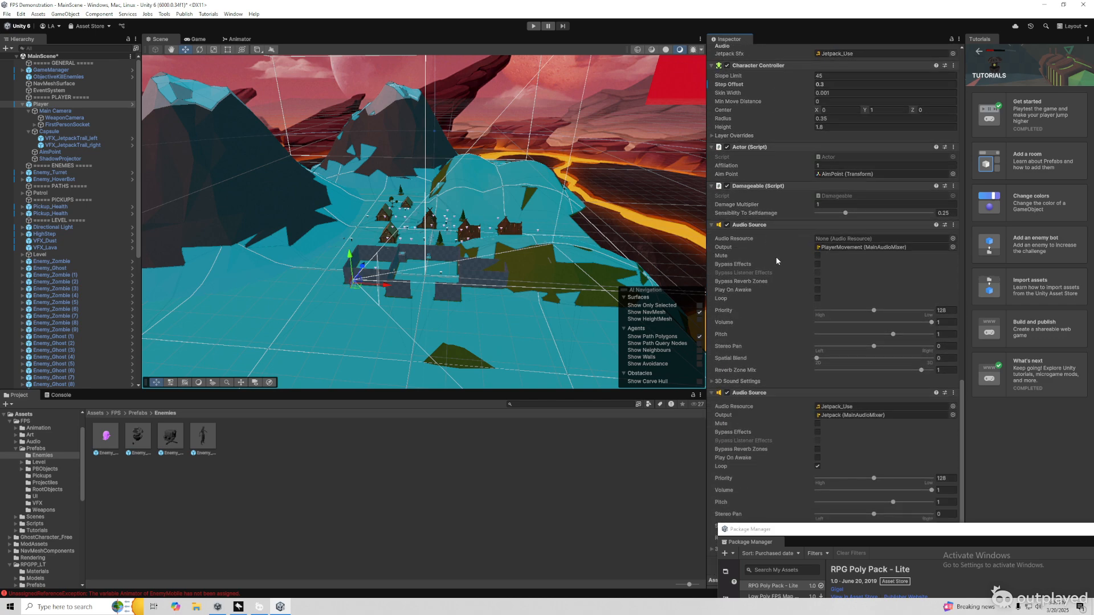
pyautogui.moveTo(787, 528); pyautogui.dragTo(849, 592)
pyautogui.scroll(7, 794, 349)
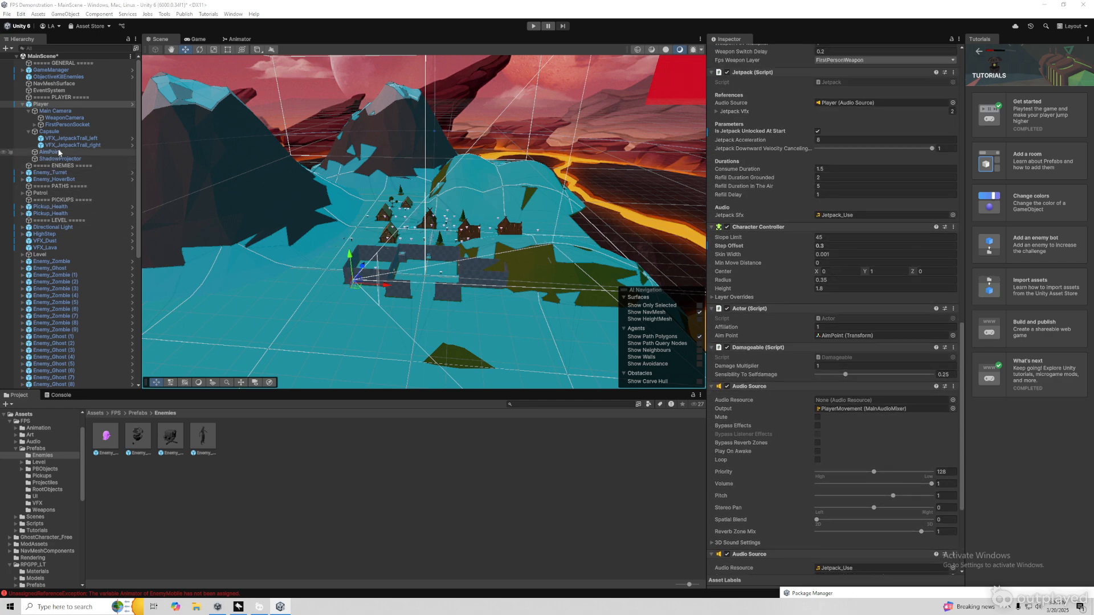
pyautogui.click(63, 124)
pyautogui.click(55, 111)
pyautogui.click(54, 104)
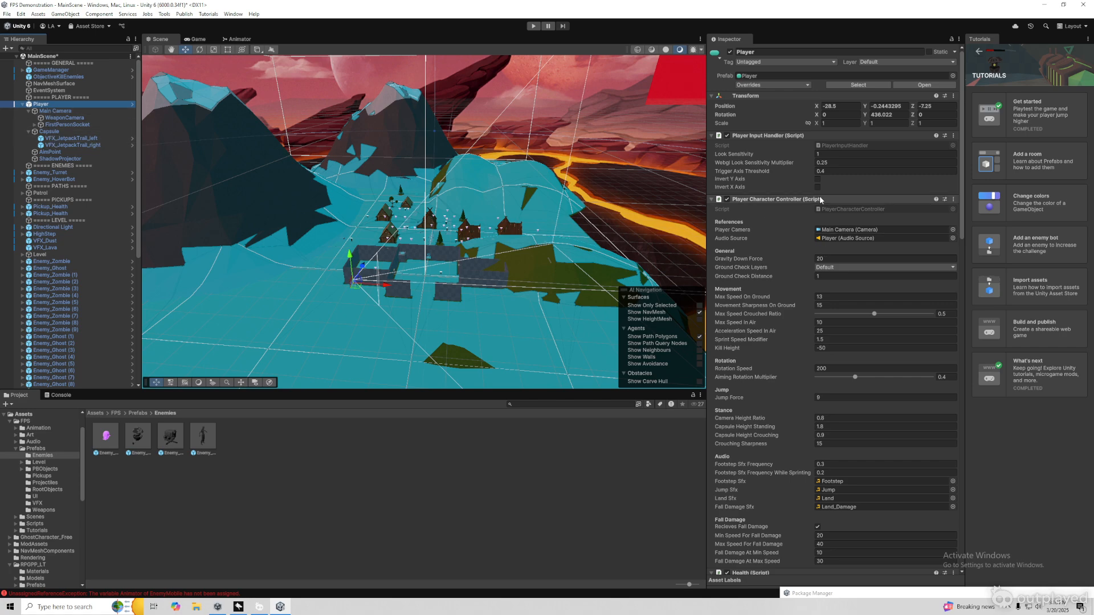
pyautogui.scroll(-3, 783, 255)
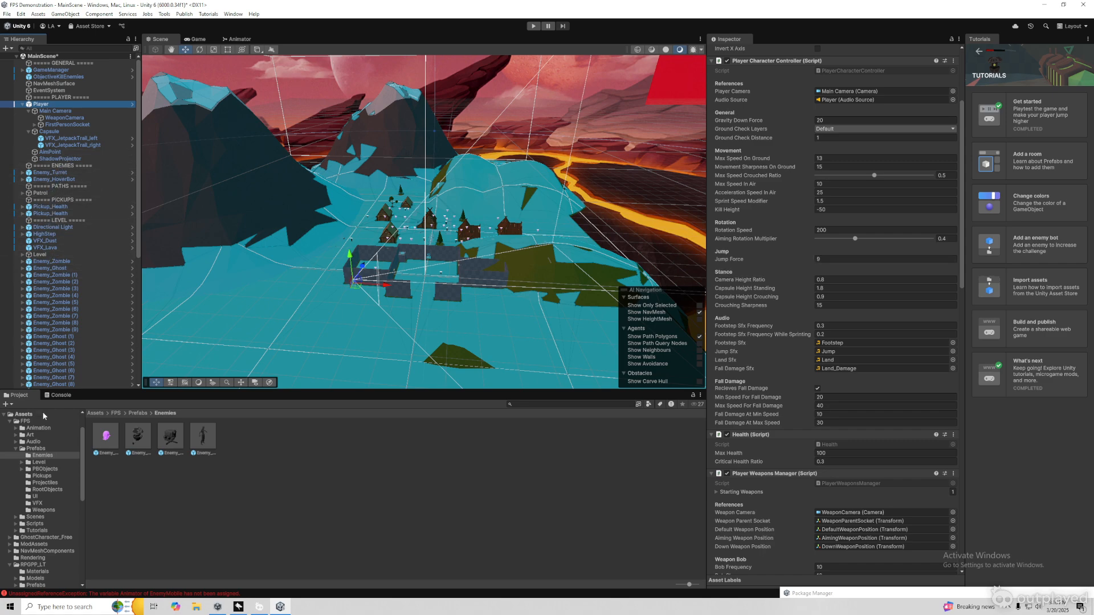
# Browse the Projectiles and Pickups prefab folders and inspect the Pickup_Launcher prefab
pyautogui.click(45, 483)
pyautogui.click(50, 476)
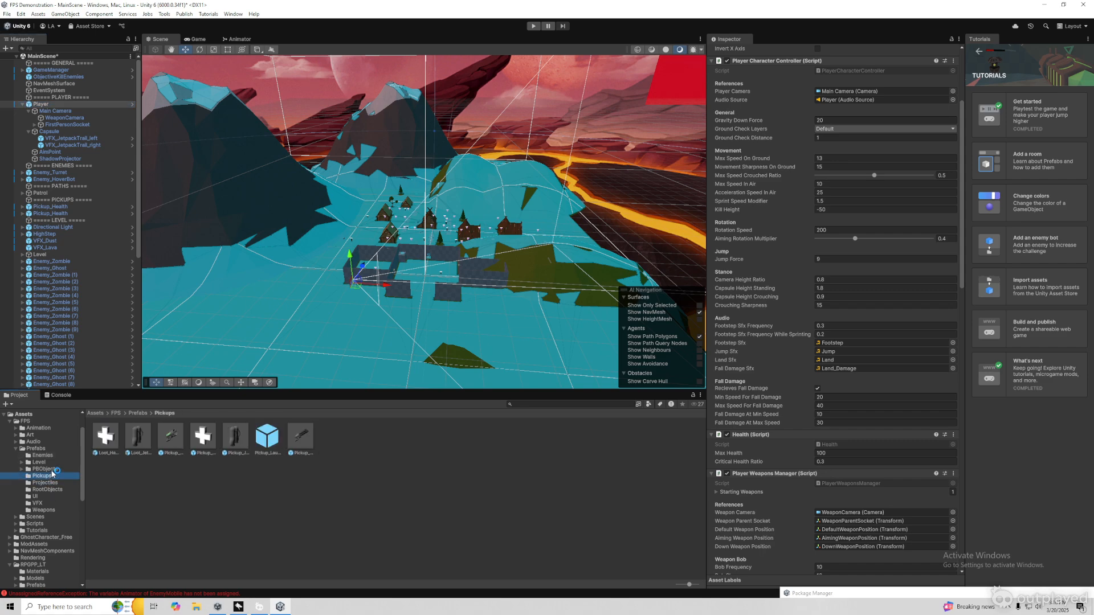
pyautogui.click(268, 438)
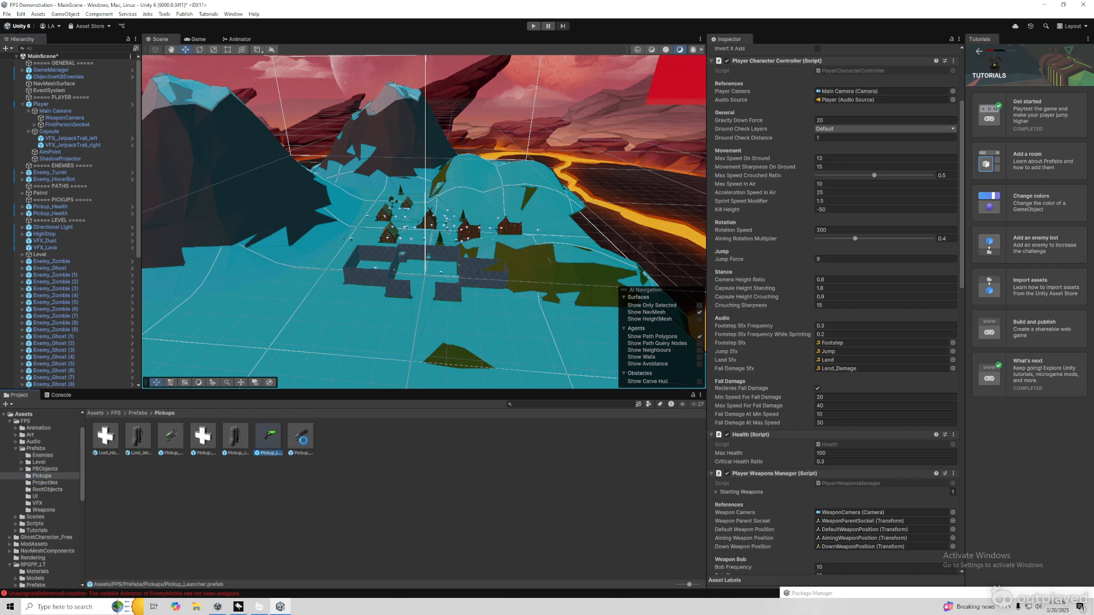
# Place a Pickup_Blaster prefab on the starting room's floor near the player, at about X -21.6, Z -6
pyautogui.scroll(12, 415, 299)
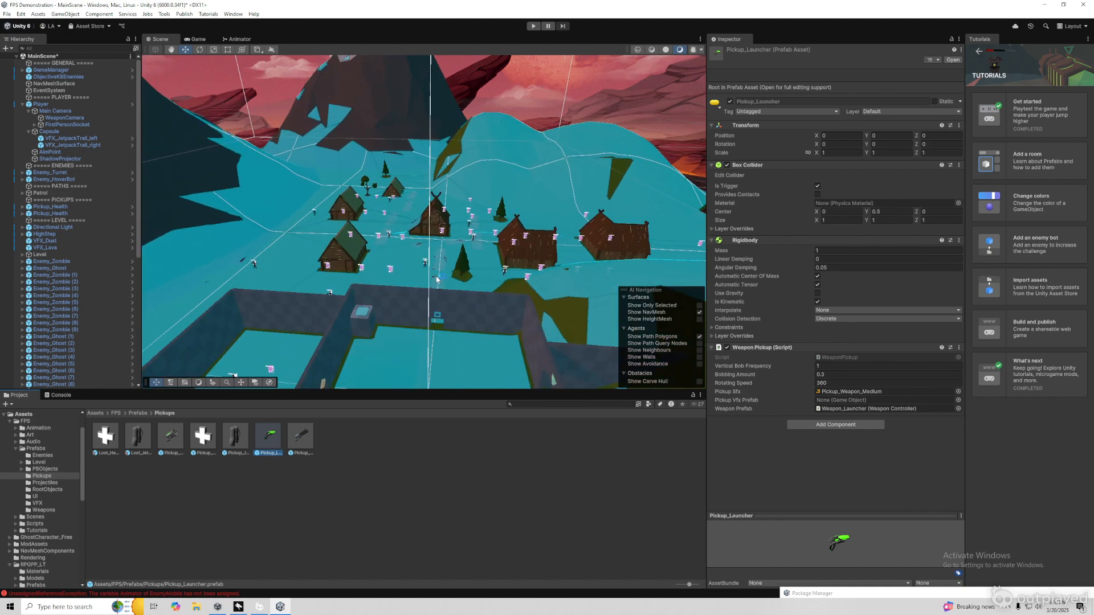
pyautogui.moveTo(421, 313); pyautogui.dragTo(242, 375, button='right')
pyautogui.moveTo(336, 287); pyautogui.dragTo(270, 254, button='right')
pyautogui.press('w')
pyautogui.click(175, 442)
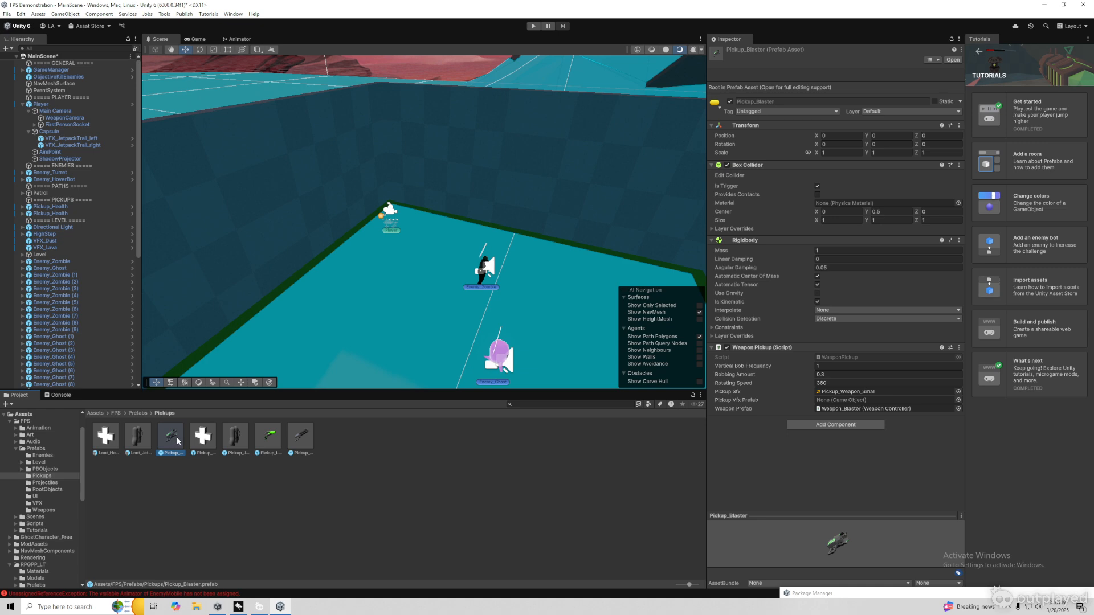
pyautogui.scroll(3, 342, 298)
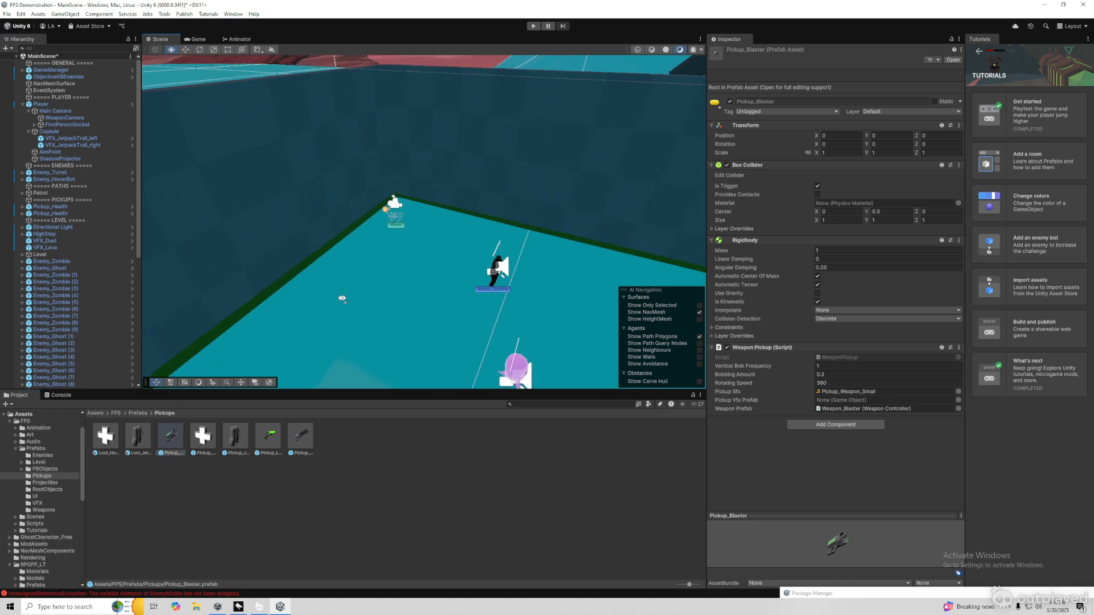
pyautogui.moveTo(172, 449); pyautogui.dragTo(302, 311)
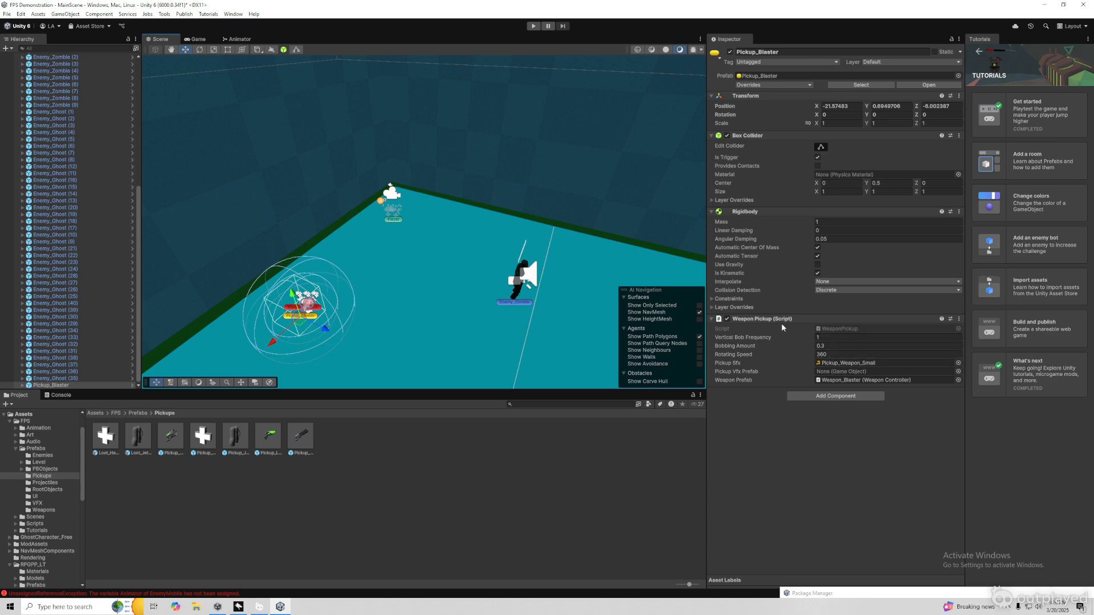
# Set the pickup's Weapon_Blaster to 20 Bullets Per Shot, a Clip Size of 1000 and a Max Ammo of 100000000
pyautogui.doubleClick(833, 380)
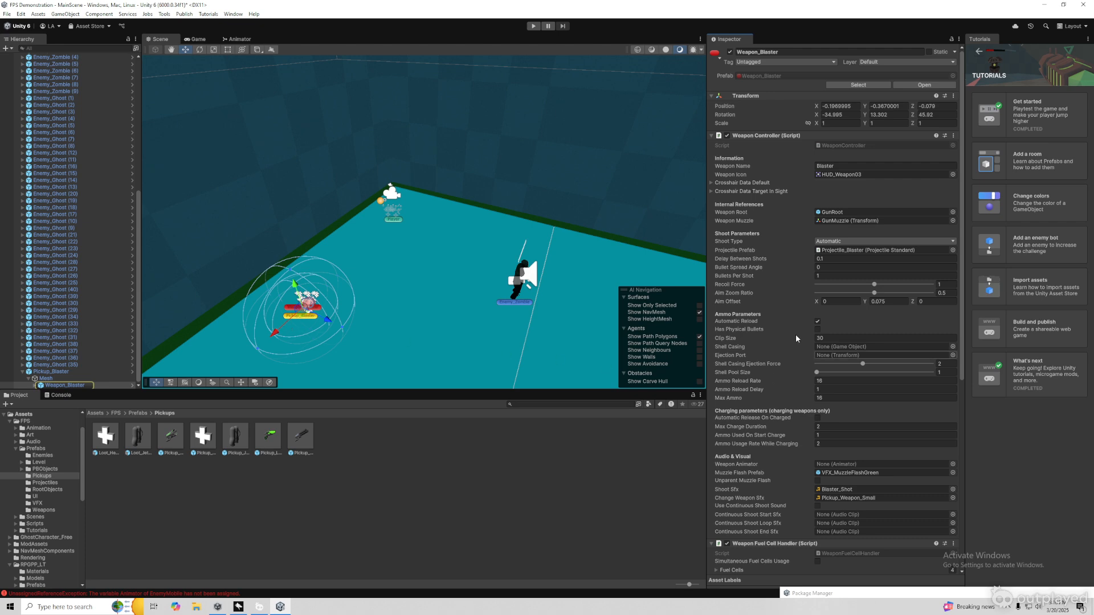
pyautogui.click(828, 276)
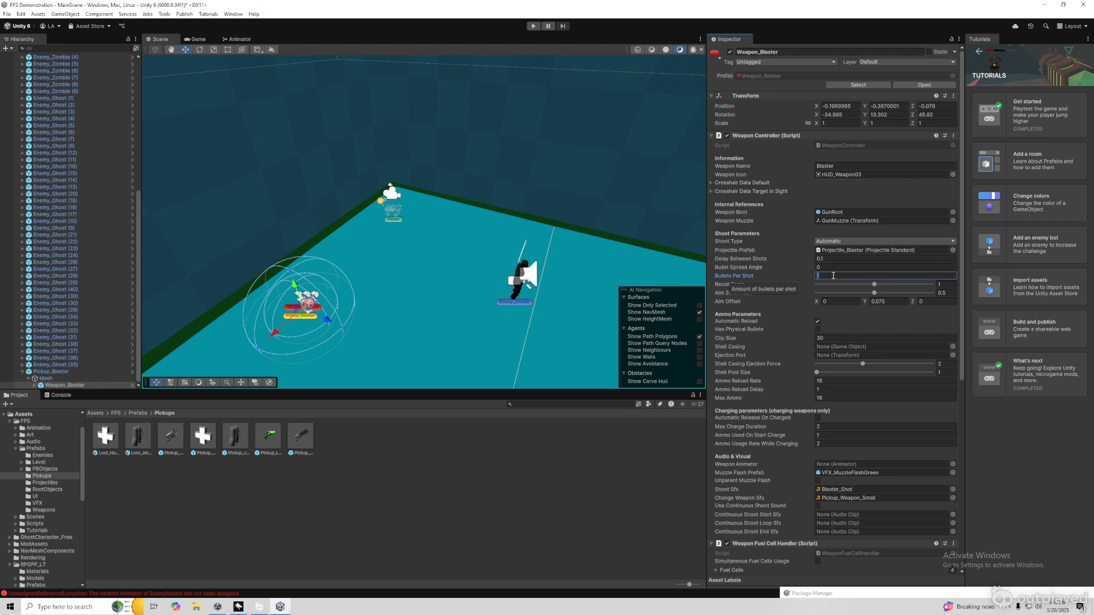
pyautogui.write('20')
pyautogui.click(830, 260)
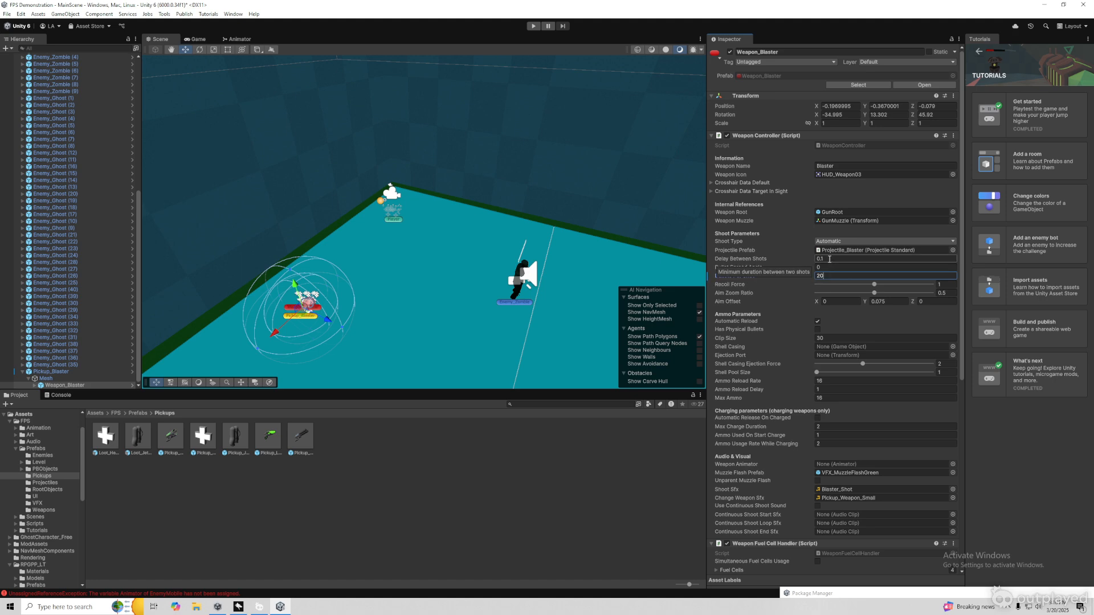
pyautogui.click(835, 338)
pyautogui.write('1000')
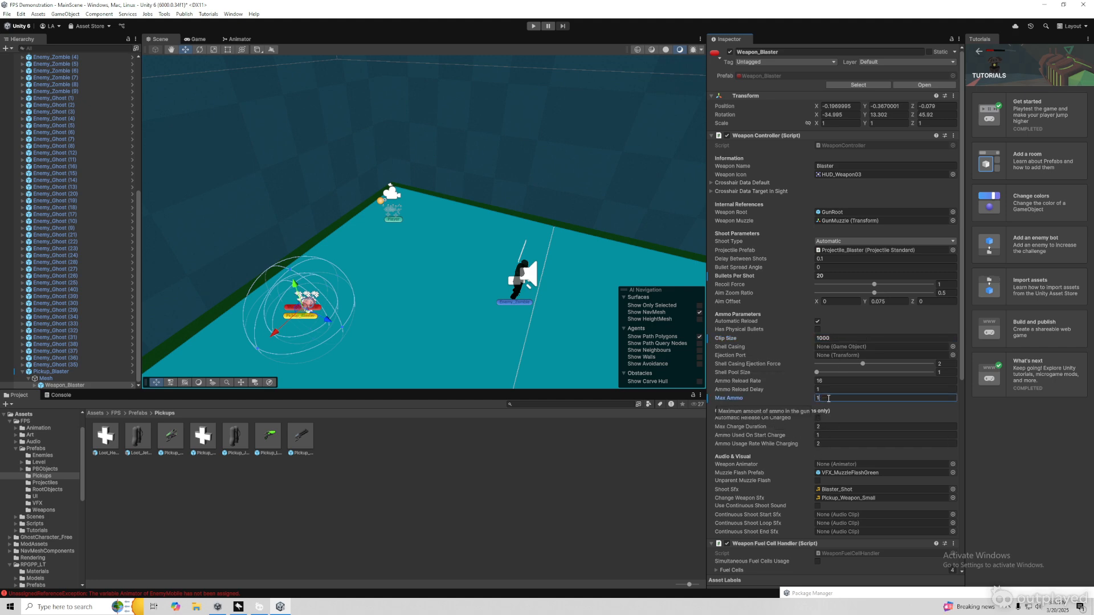
pyautogui.write('000')
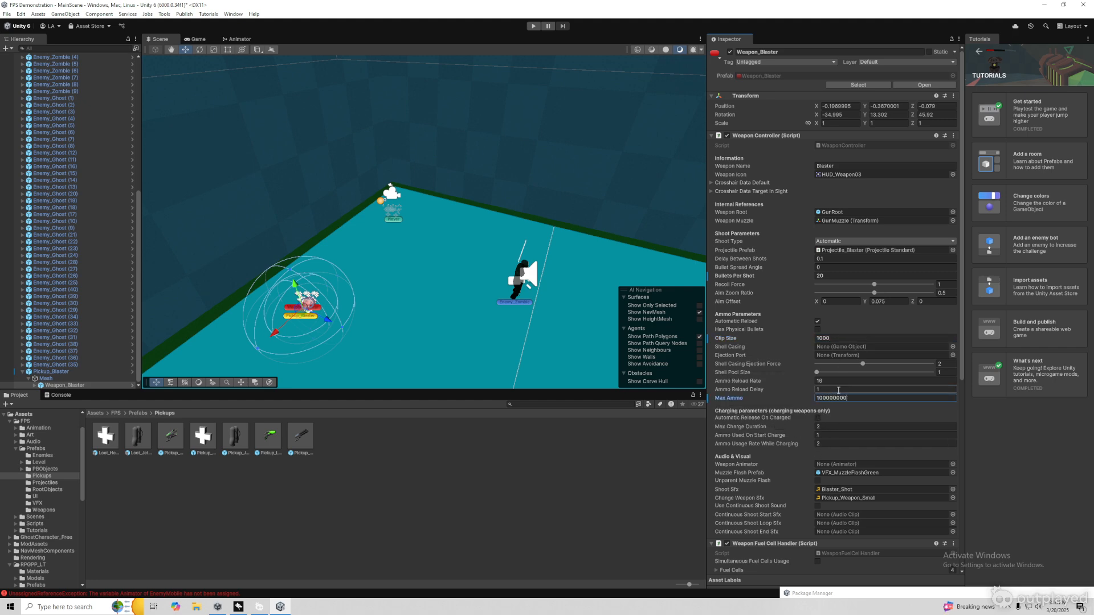
# Start a playtest, collect the blaster pickup in the starting room and fire the default weapon at the enemies
pyautogui.click(534, 26)
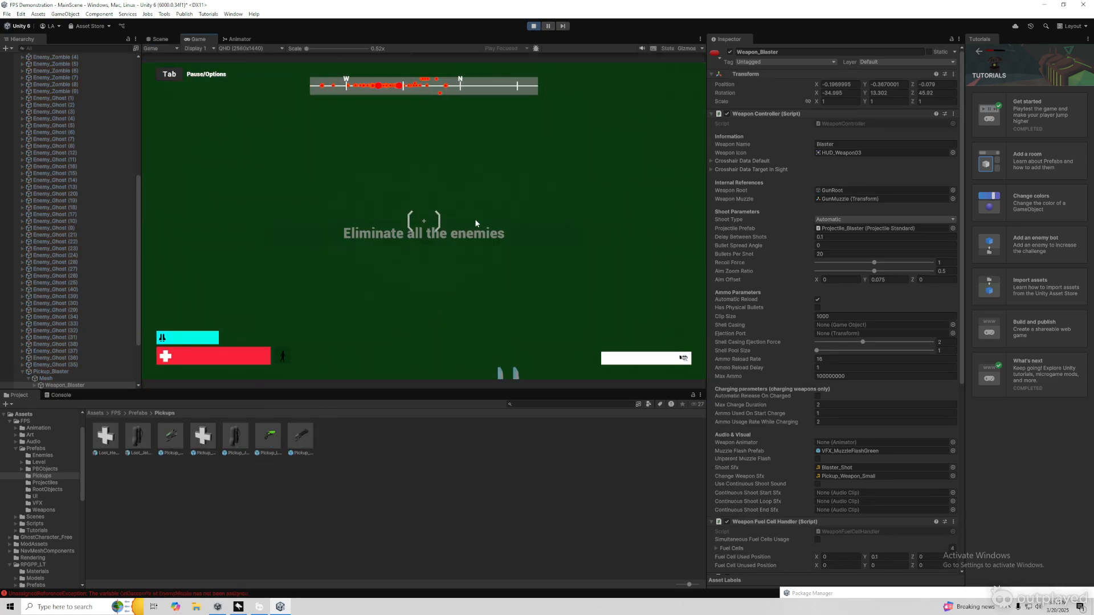
pyautogui.press('w')
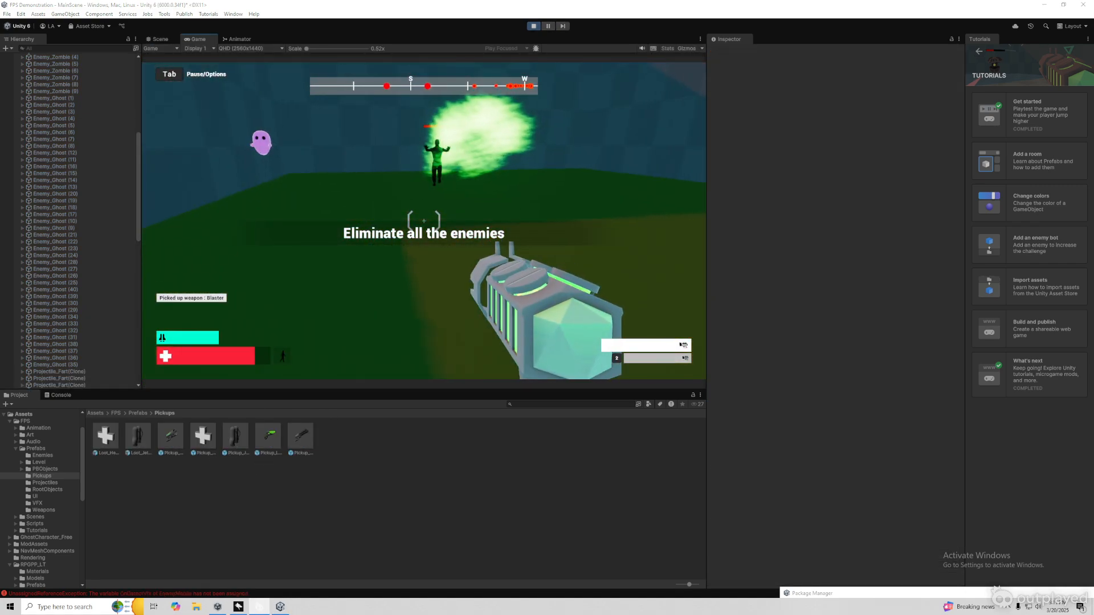
pyautogui.click(423, 221)
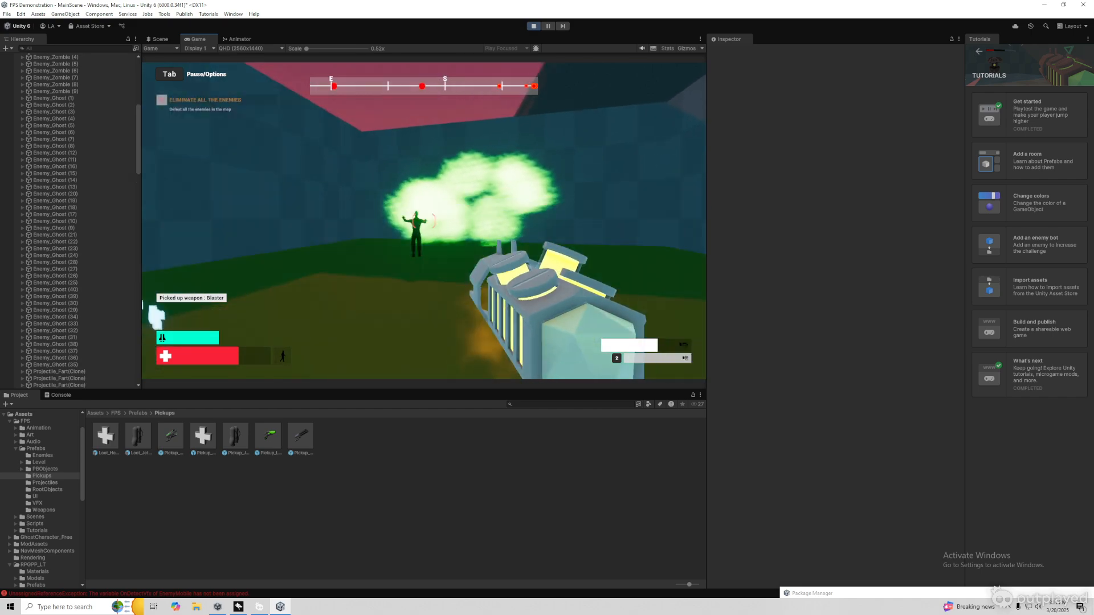
pyautogui.click(423, 221)
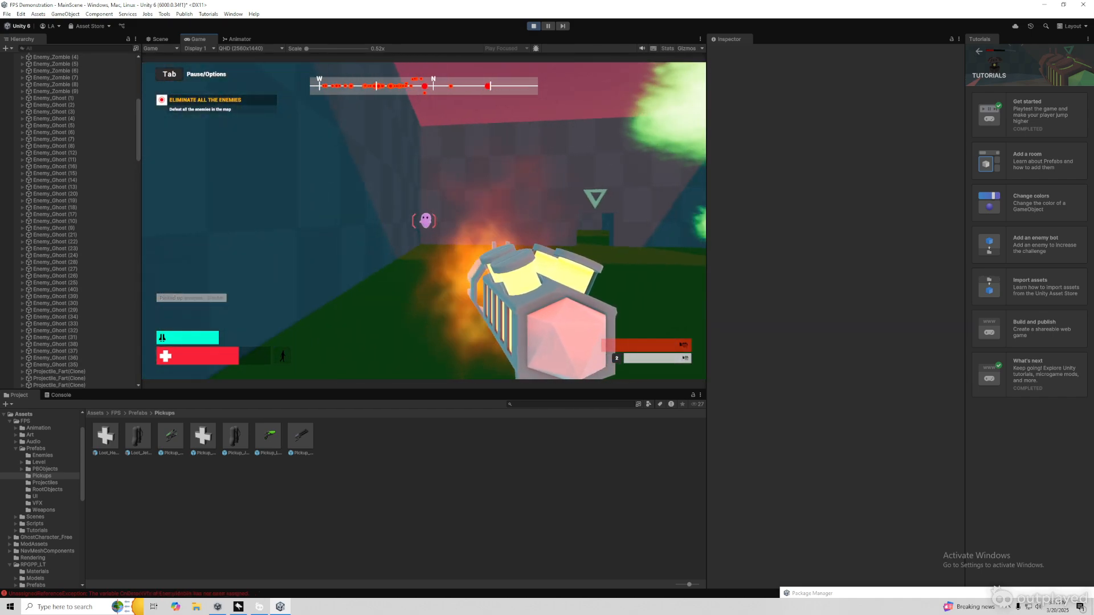
# Switch to the picked-up blaster, shoot the zombies and ghosts from the starting room out to the village, and end the playtest
pyautogui.press('2')
pyautogui.click(423, 221)
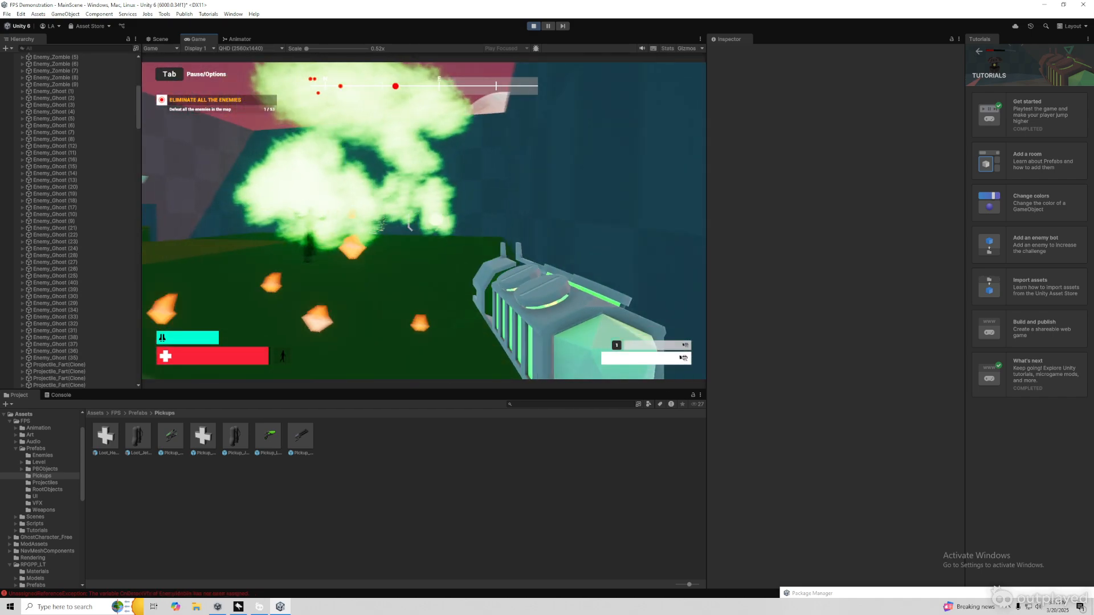
pyautogui.click(424, 221)
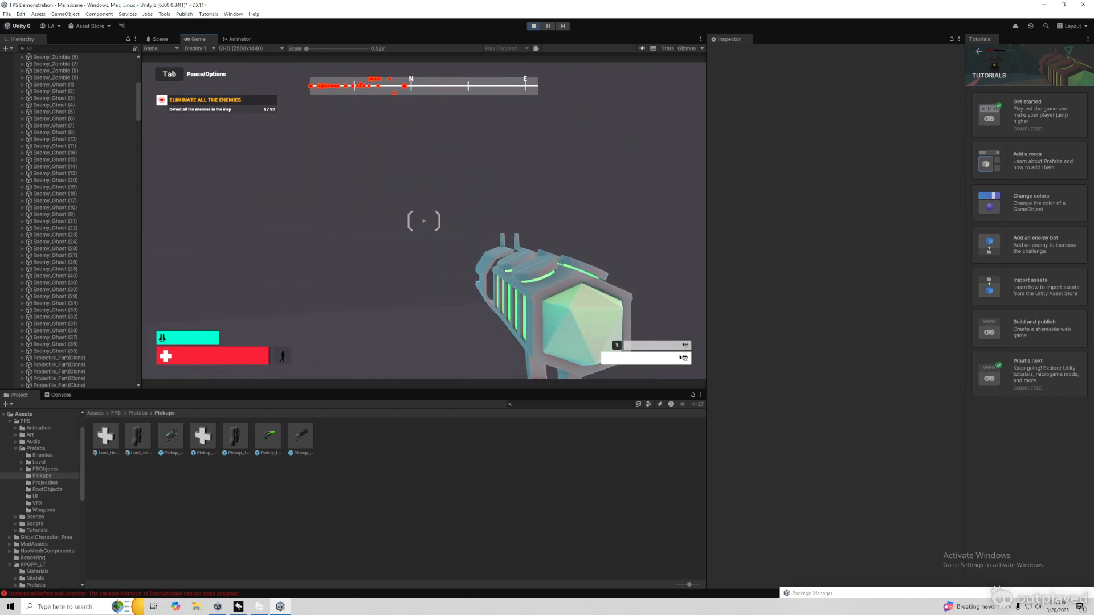
pyautogui.click(424, 221)
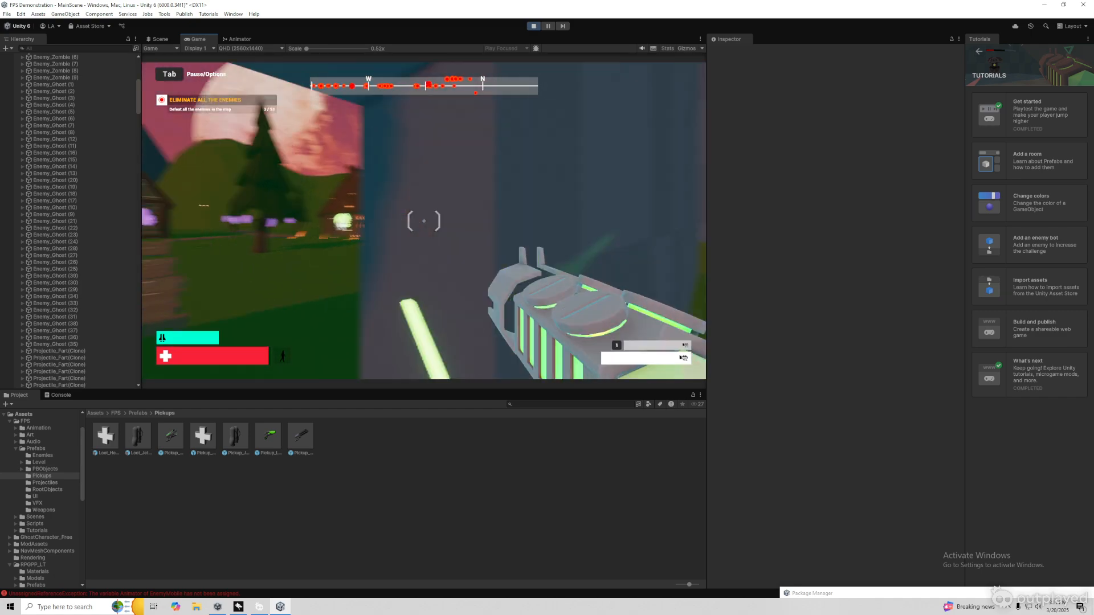
pyautogui.click(424, 222)
pyautogui.click(423, 221)
pyautogui.click(423, 221)
pyautogui.click(424, 222)
pyautogui.click(423, 221)
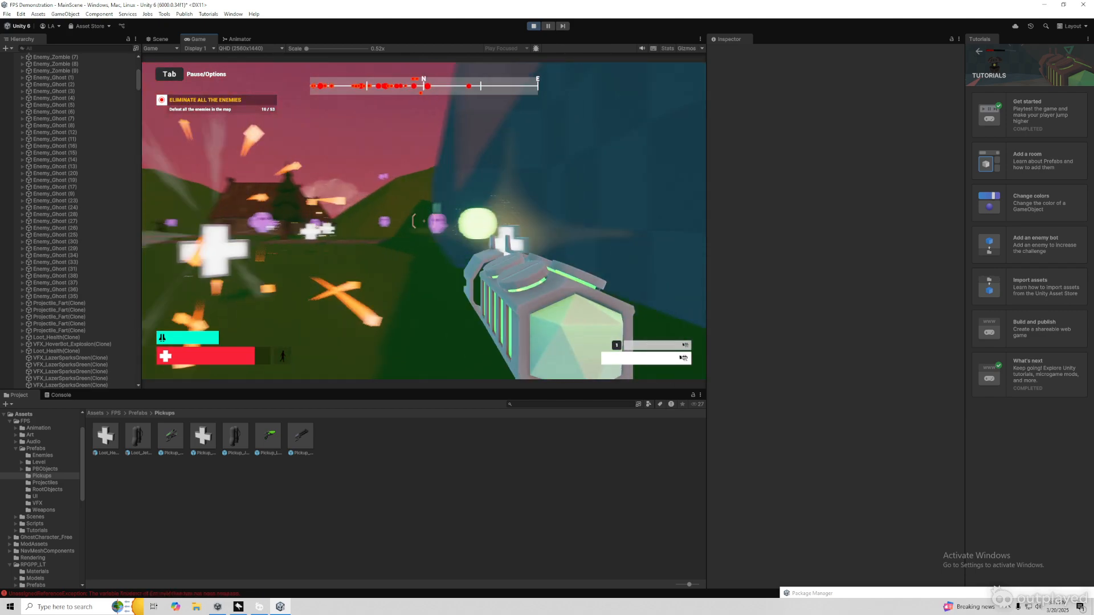
pyautogui.hotkey('ctrl', 'p')
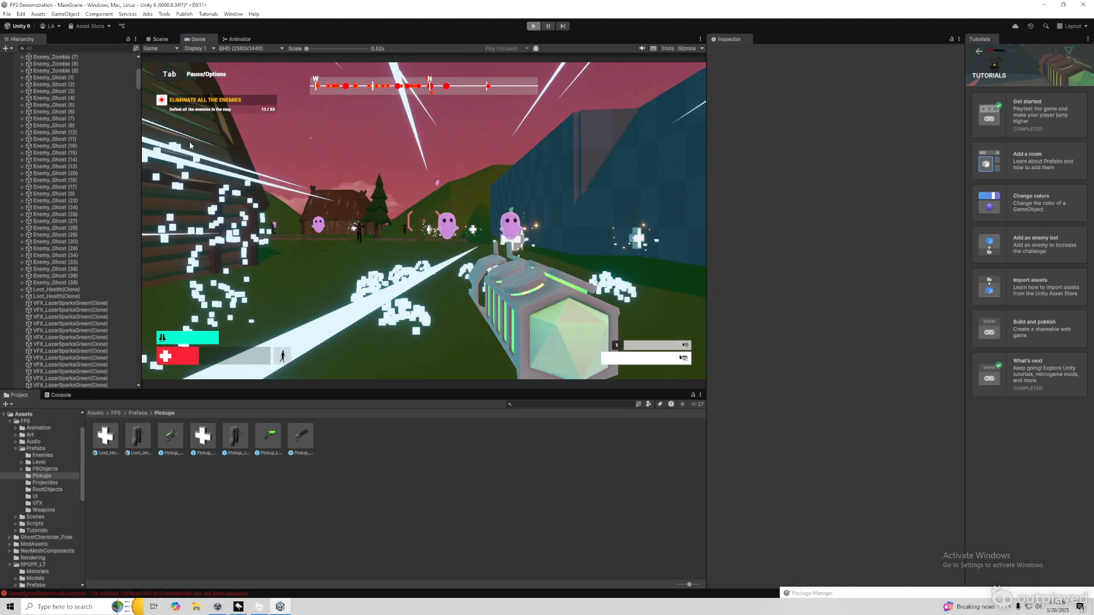
# Set Delay Between Shots to 0.001 on the Weapon_Blaster inside the placed Pickup_Blaster
pyautogui.click(308, 303)
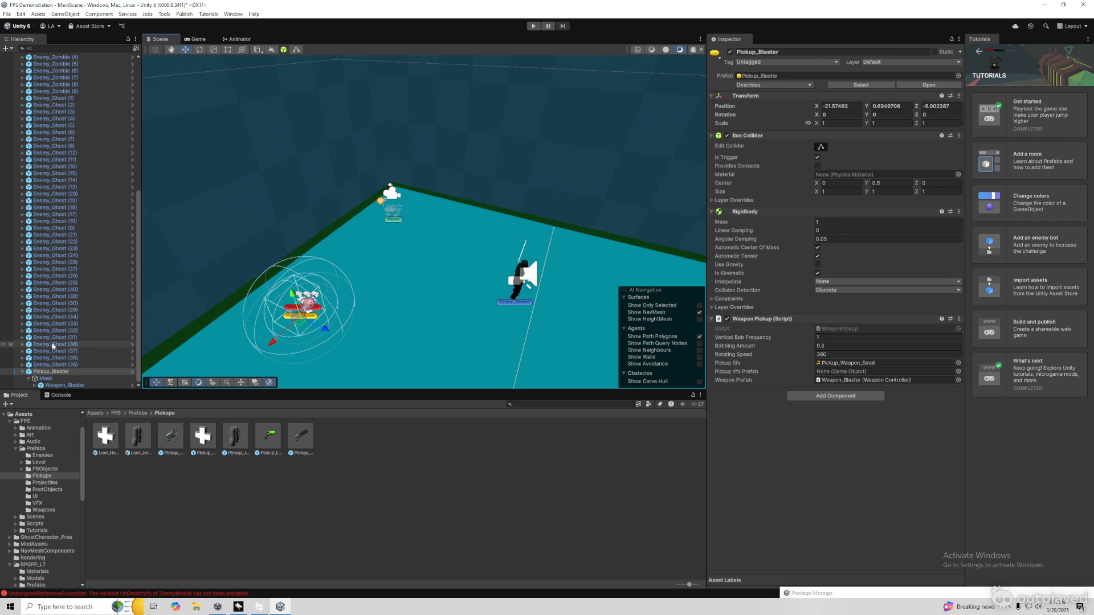
pyautogui.click(61, 386)
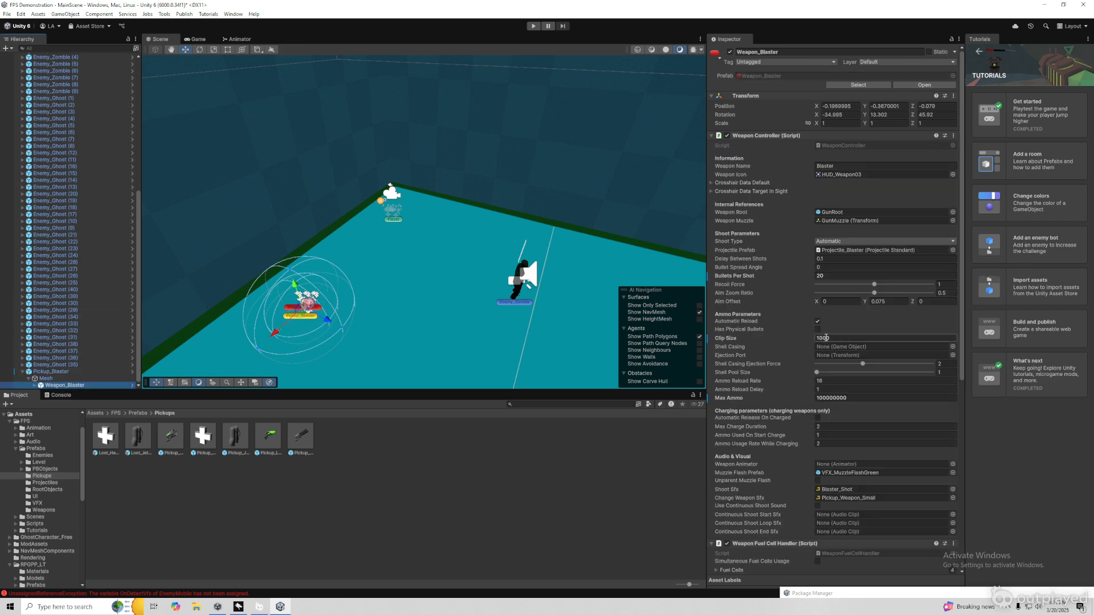
pyautogui.click(826, 259)
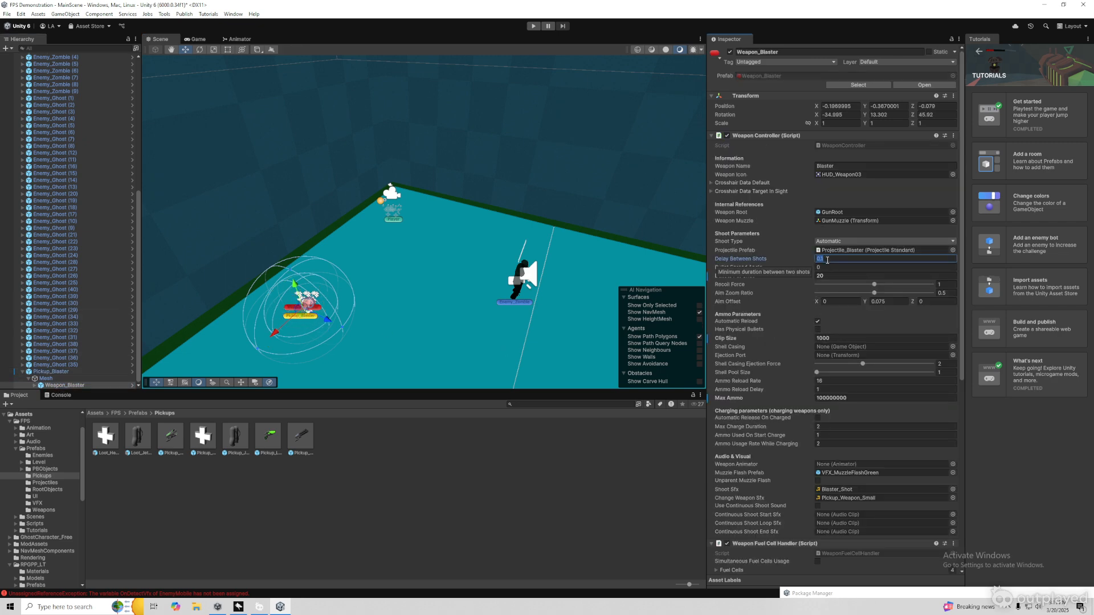
pyautogui.write('.001')
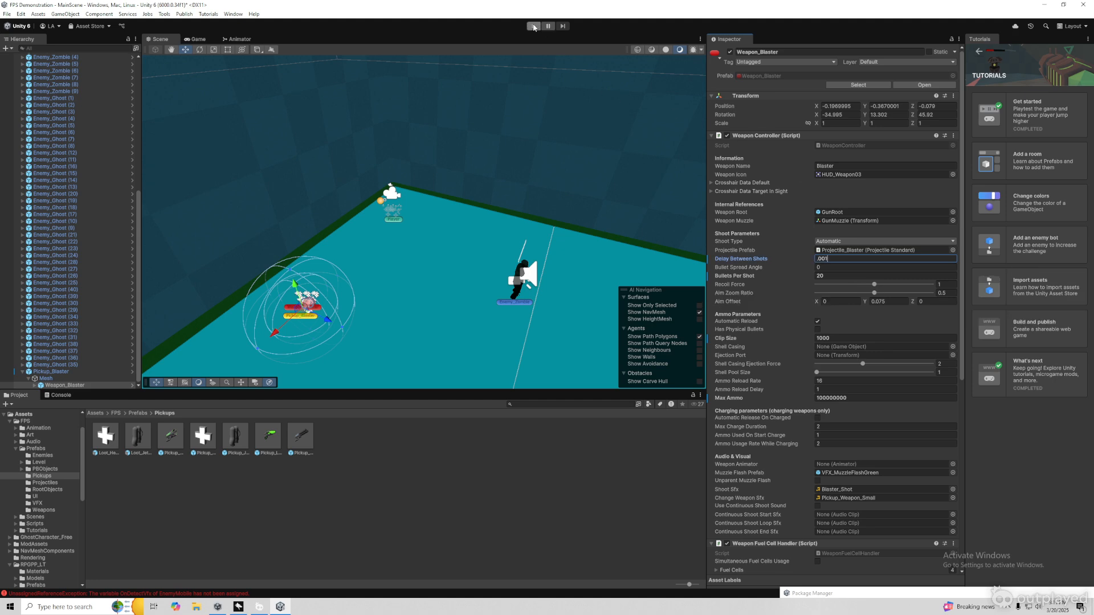
# Playtest the level again, collecting the blaster and firing it at enemies to try the shorter shot delay
pyautogui.click(533, 26)
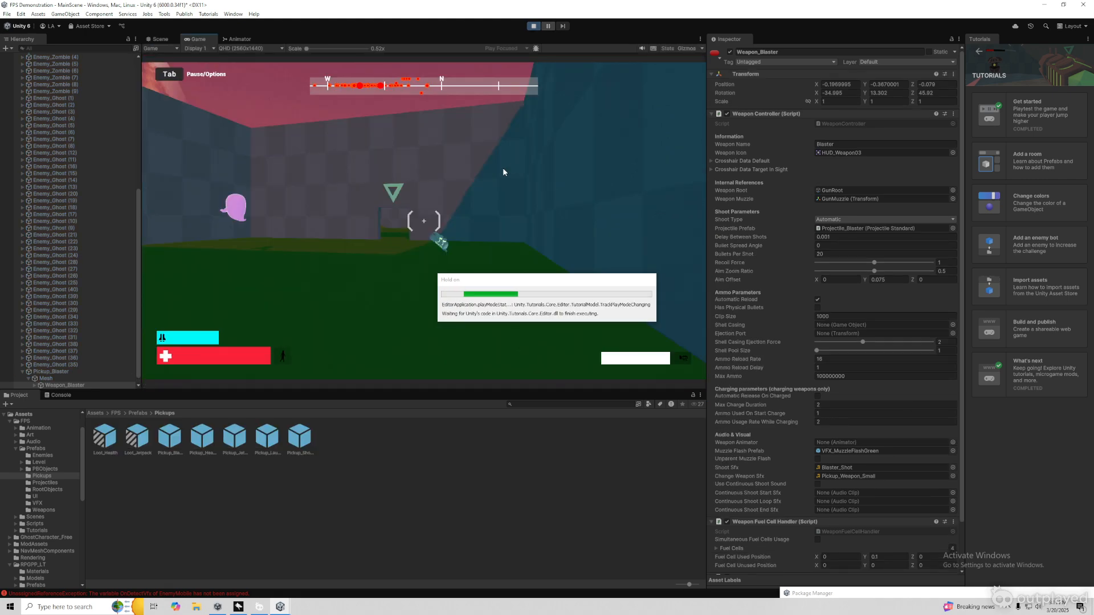
pyautogui.press('w')
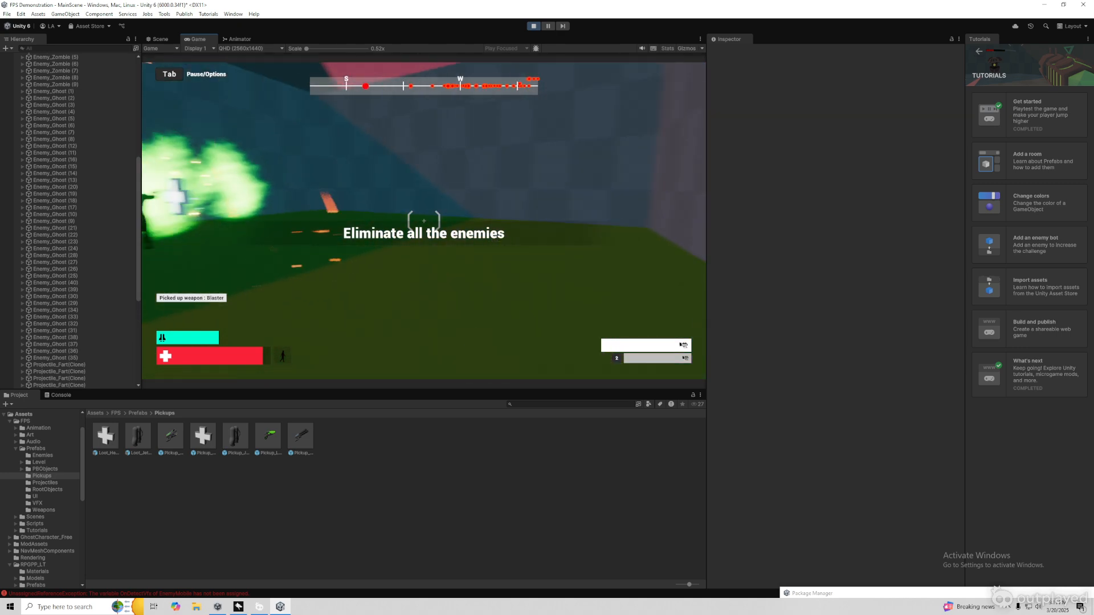
pyautogui.click(424, 222)
pyautogui.click(424, 221)
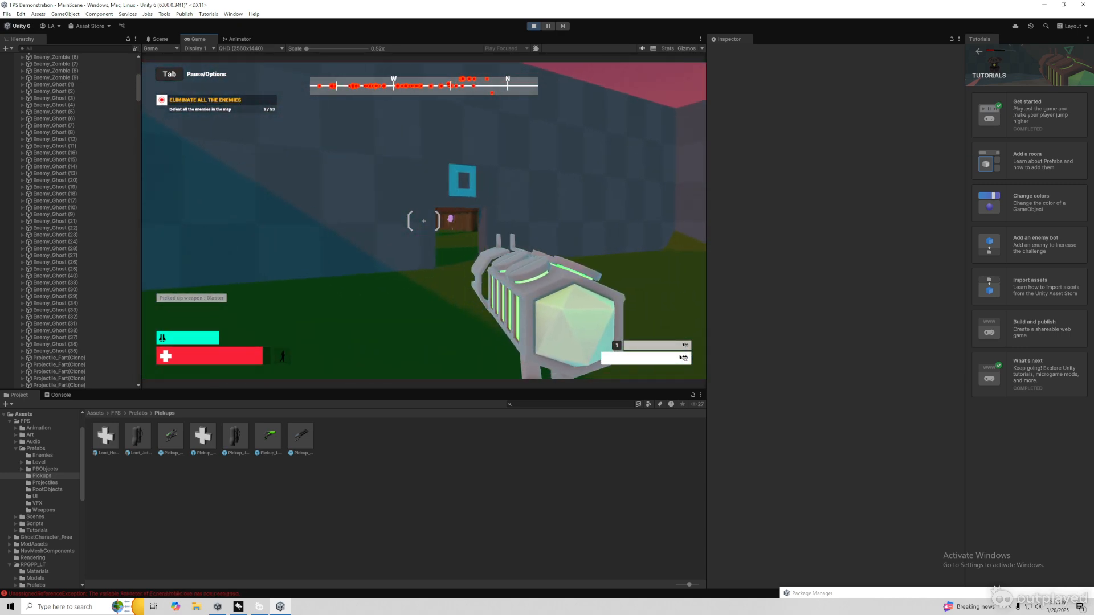
pyautogui.click(424, 221)
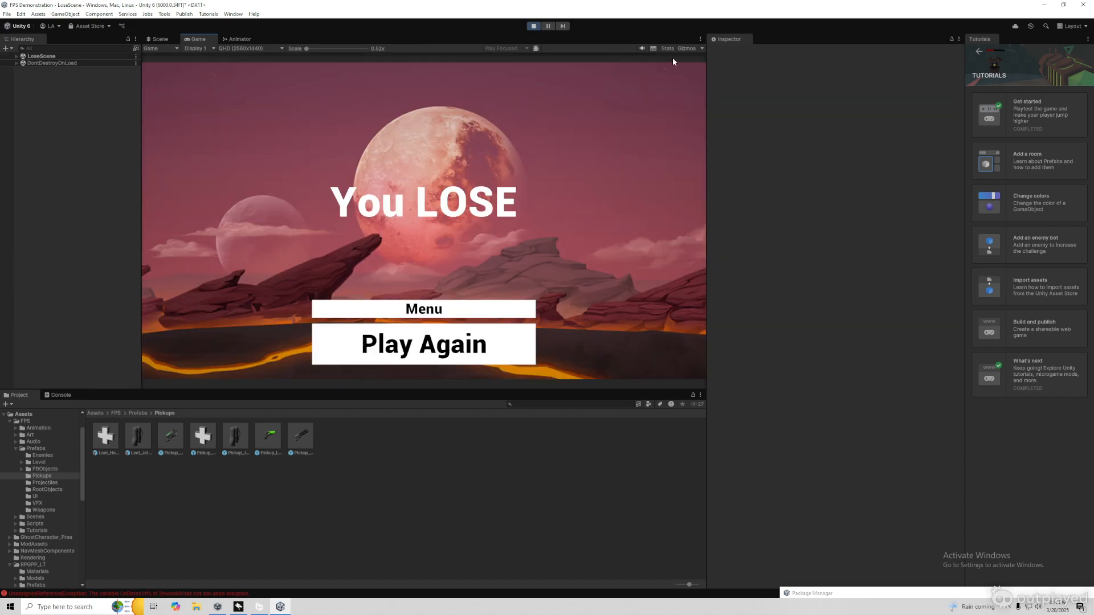
# Replay the level from the lose screen, shoot the nearby zombie, collect the blaster and switch to it
pyautogui.click(429, 327)
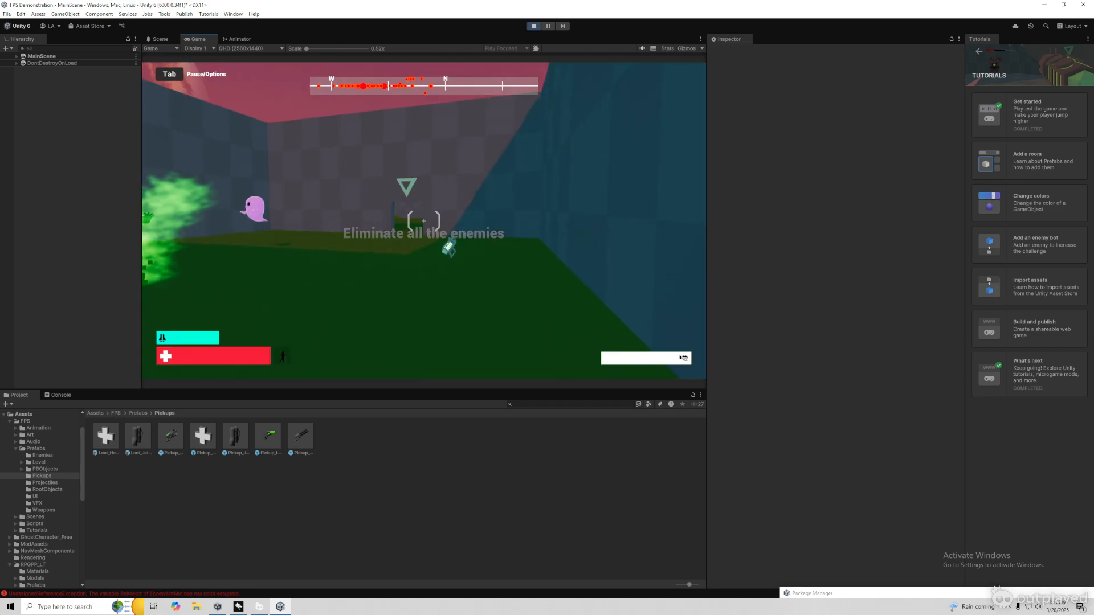
pyautogui.click(423, 221)
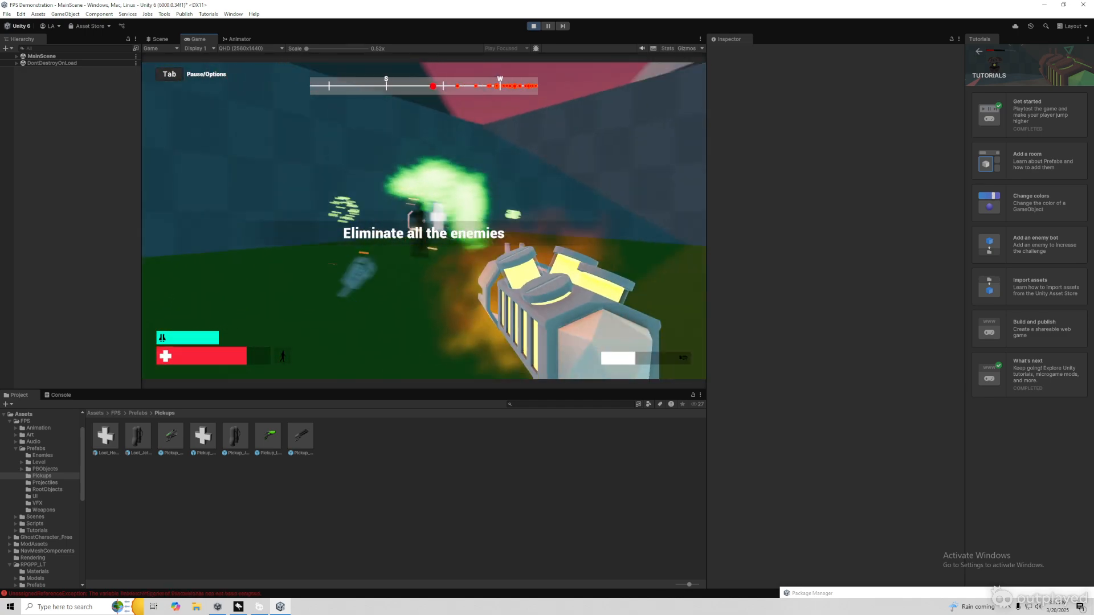
pyautogui.click(423, 221)
pyautogui.press('w')
pyautogui.press('2')
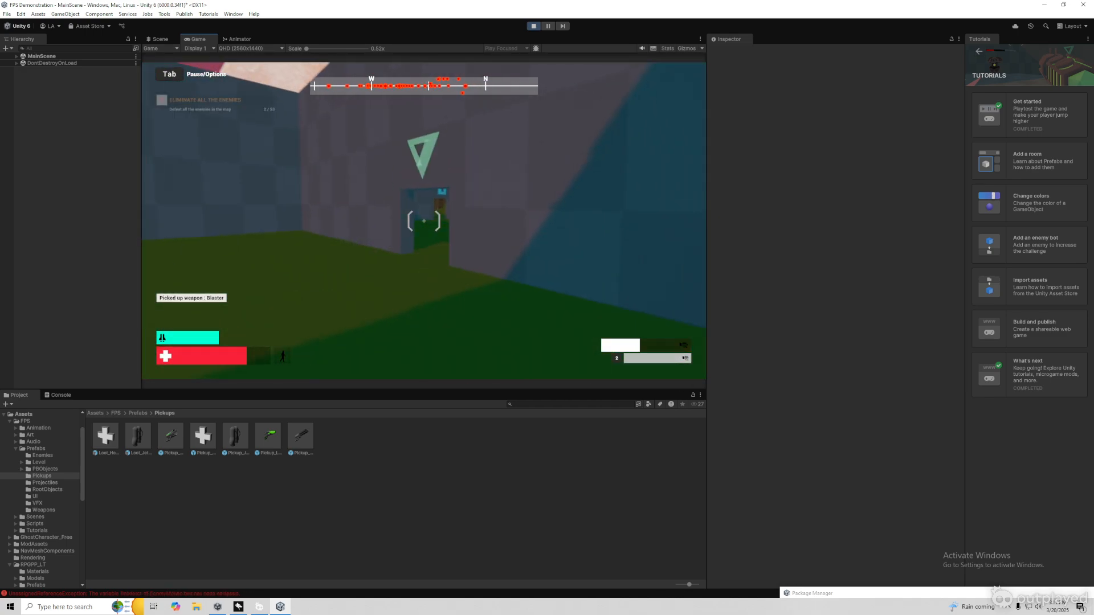
# Fire the blaster from the starting building through its doorway at the ghosts around the village houses
pyautogui.click(423, 221)
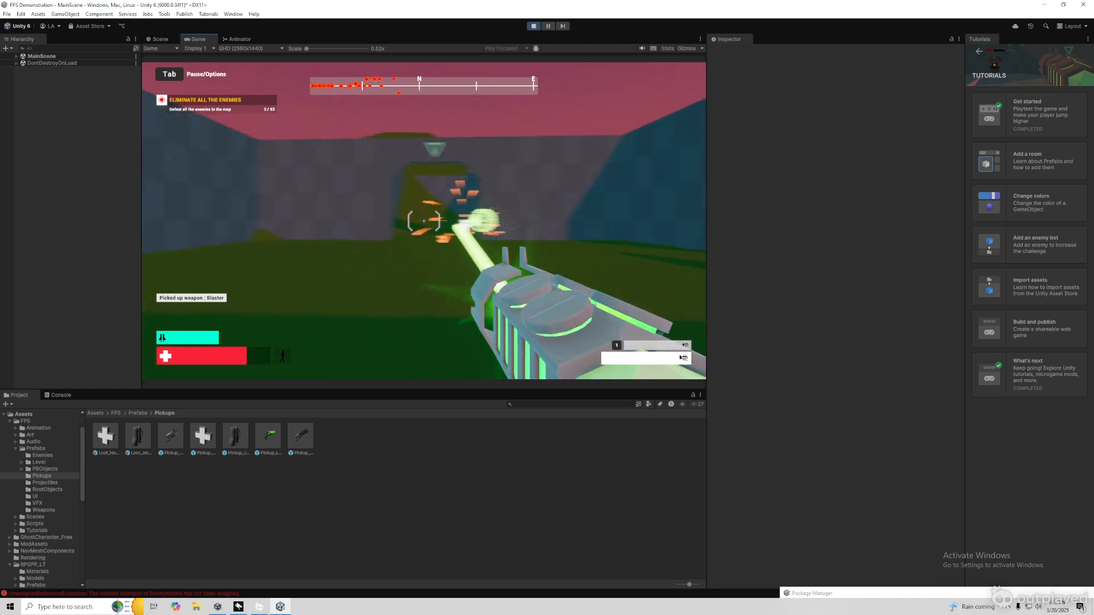
pyautogui.click(424, 221)
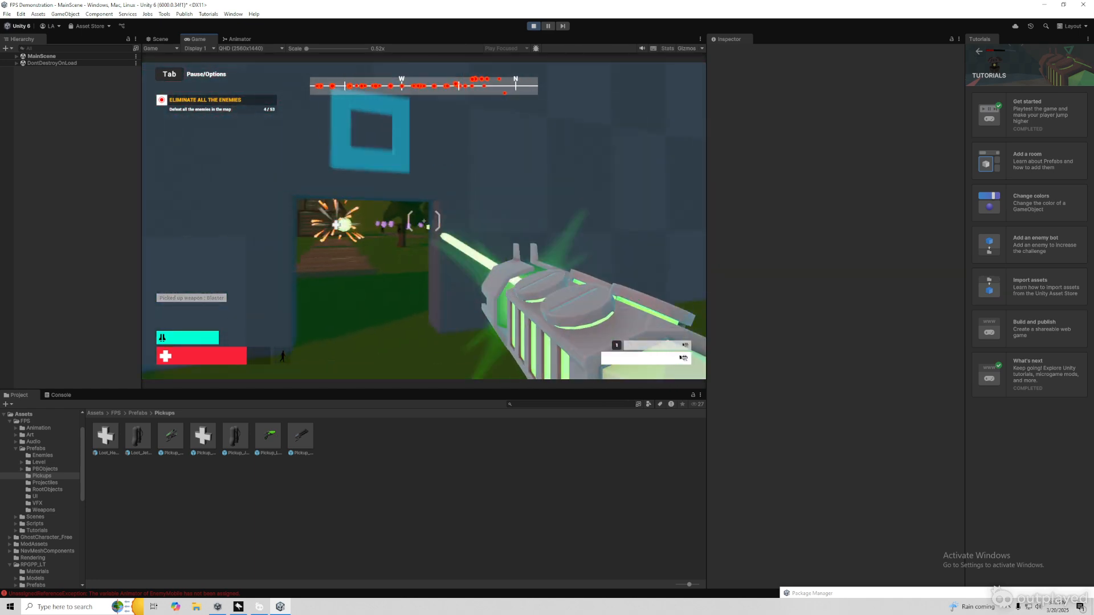
pyautogui.click(423, 221)
pyautogui.click(424, 221)
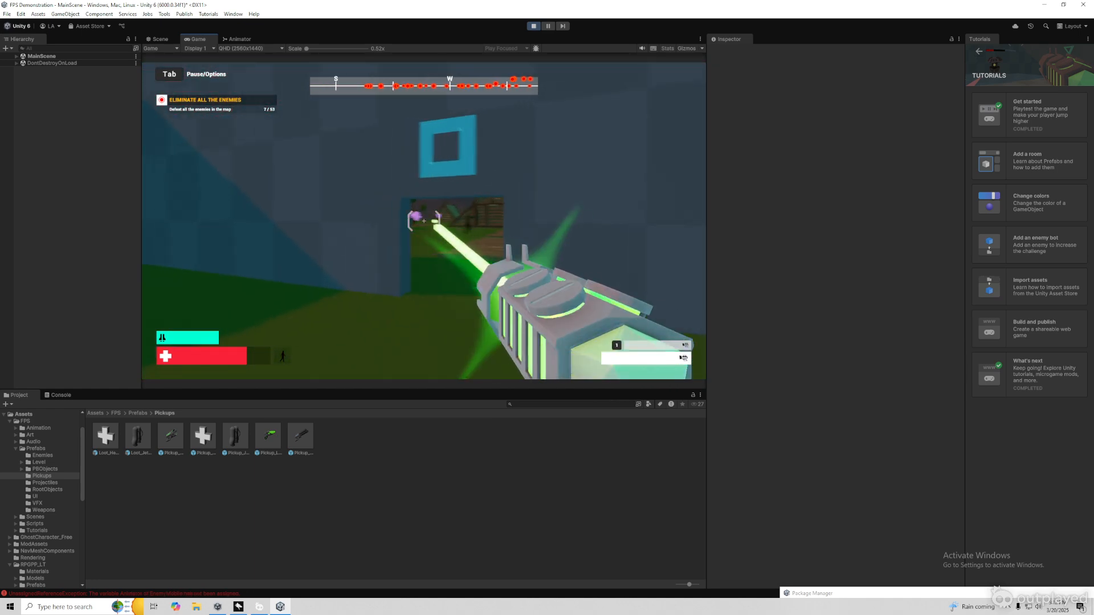
pyautogui.click(423, 221)
pyautogui.click(424, 221)
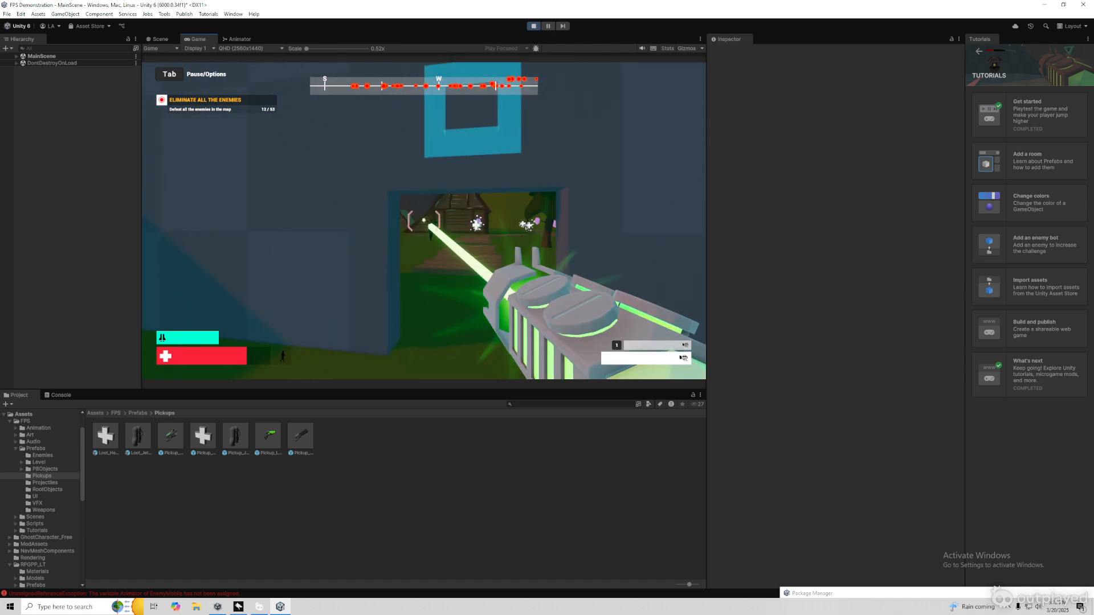
pyautogui.click(424, 221)
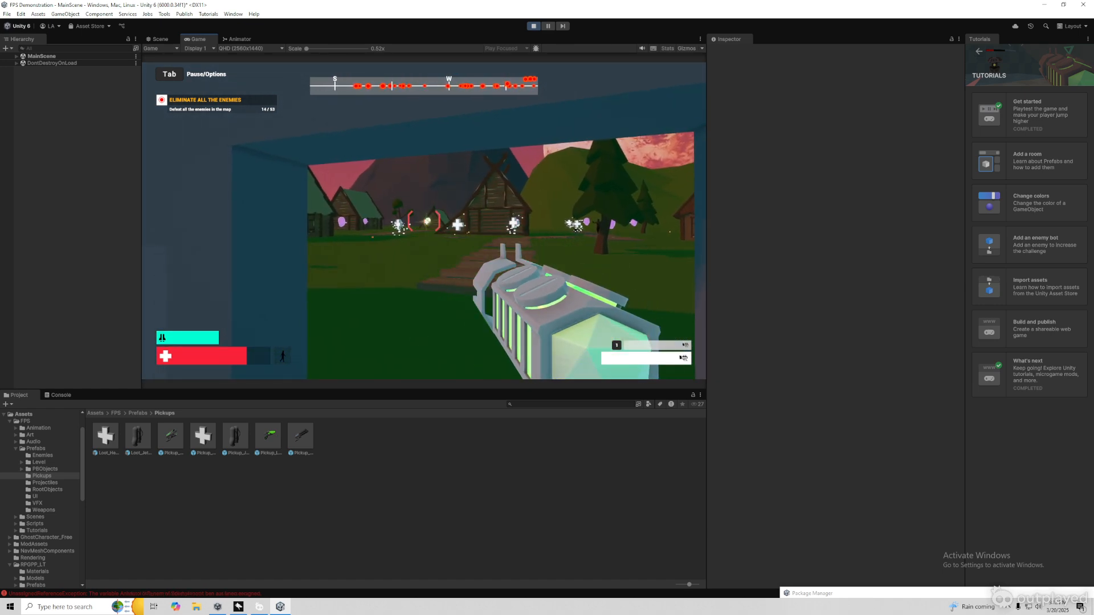
pyautogui.click(424, 221)
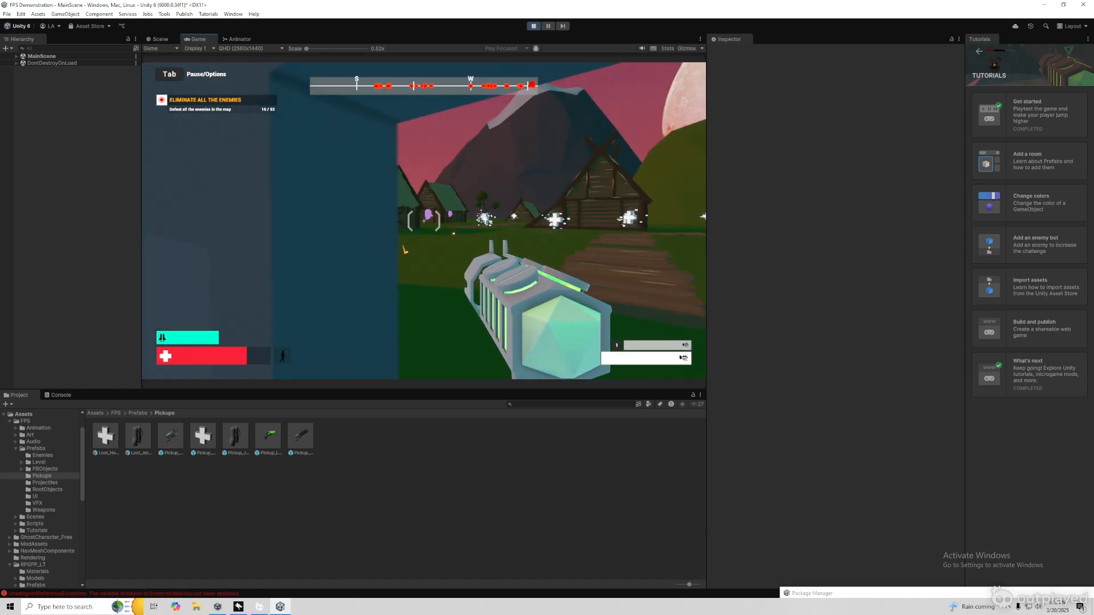
pyautogui.click(423, 221)
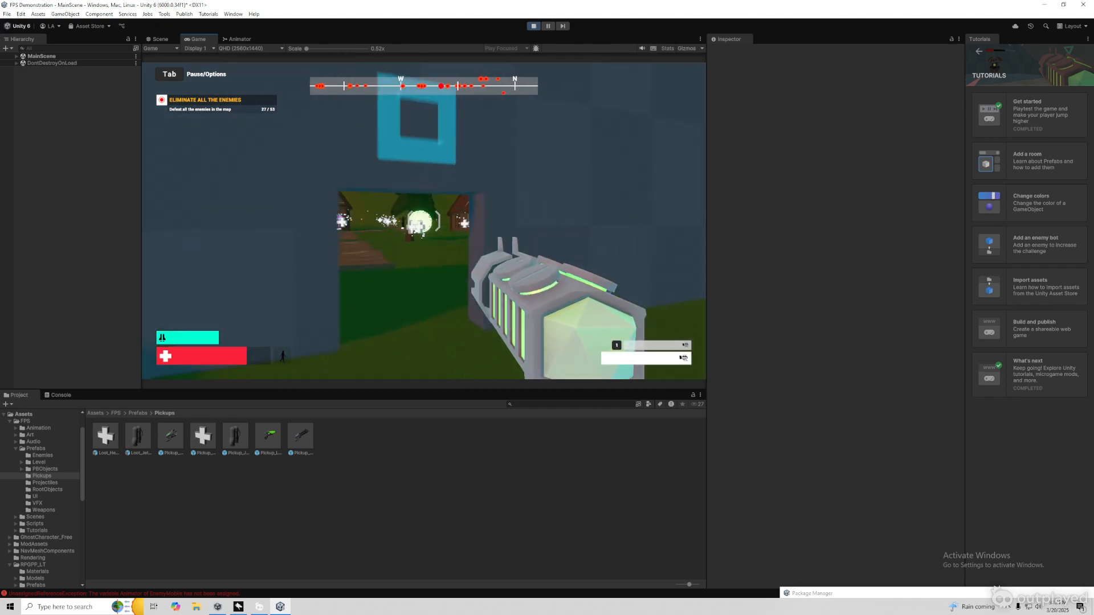
# Advance out of the starting building through the village, shooting the remaining ghosts up to the hillside beyond the houses
pyautogui.press('w')
pyautogui.click(423, 221)
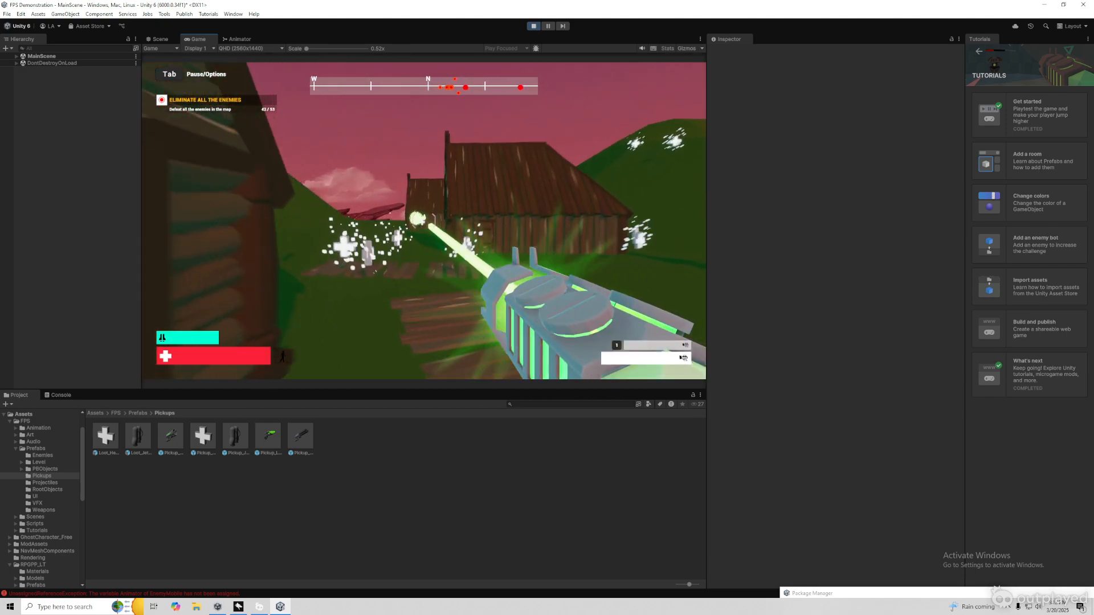
pyautogui.click(424, 220)
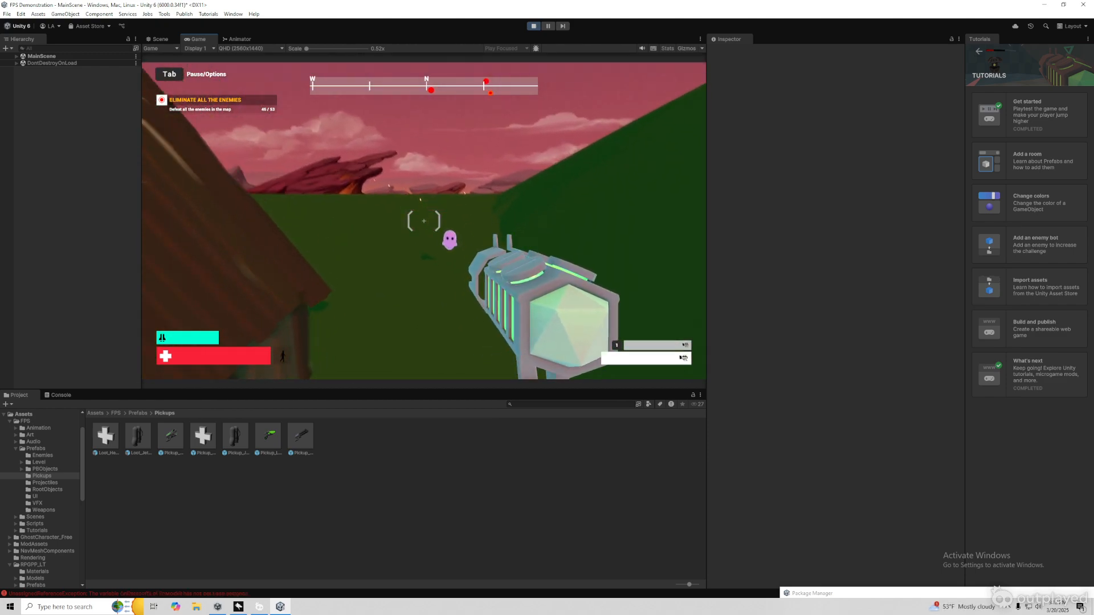
pyautogui.click(424, 220)
pyautogui.click(424, 220)
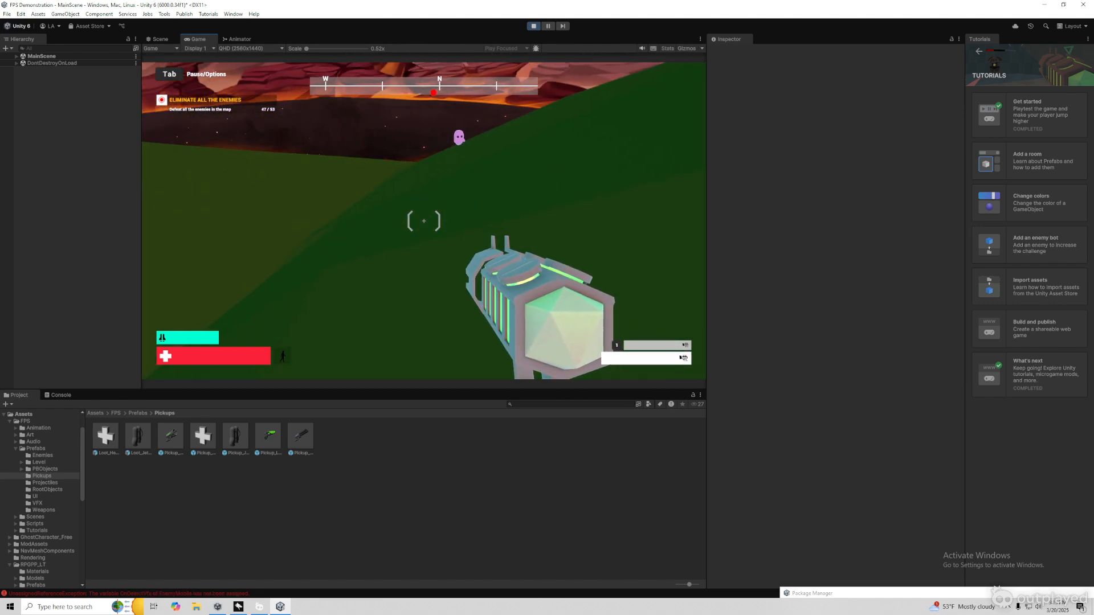
pyautogui.click(425, 221)
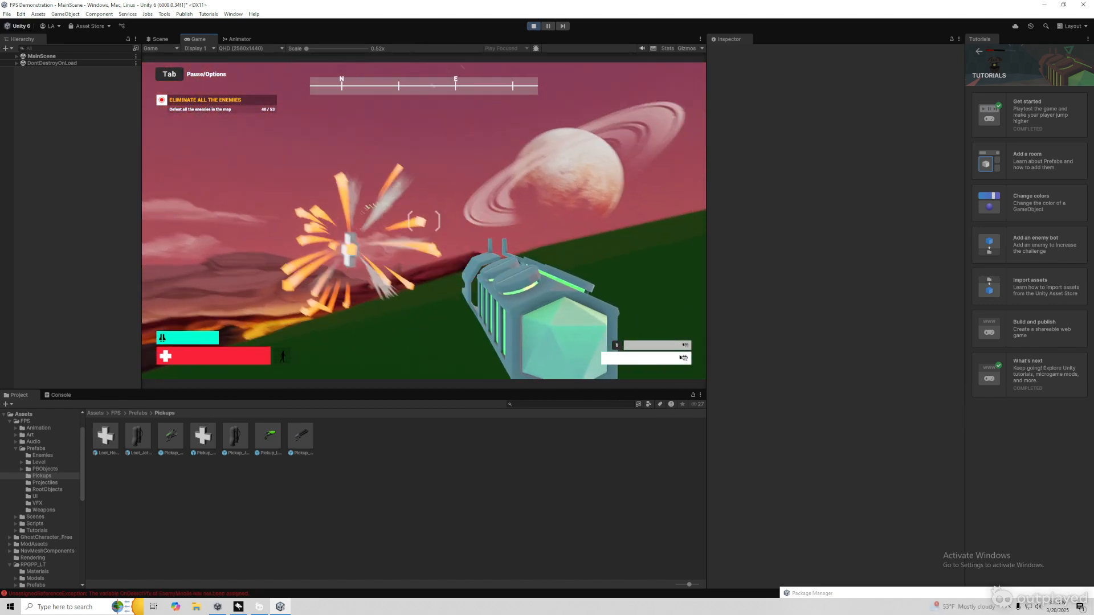
# Use the jetpack to cross the blue walled rooms and return to the village in search of the remaining enemies
pyautogui.press('w')
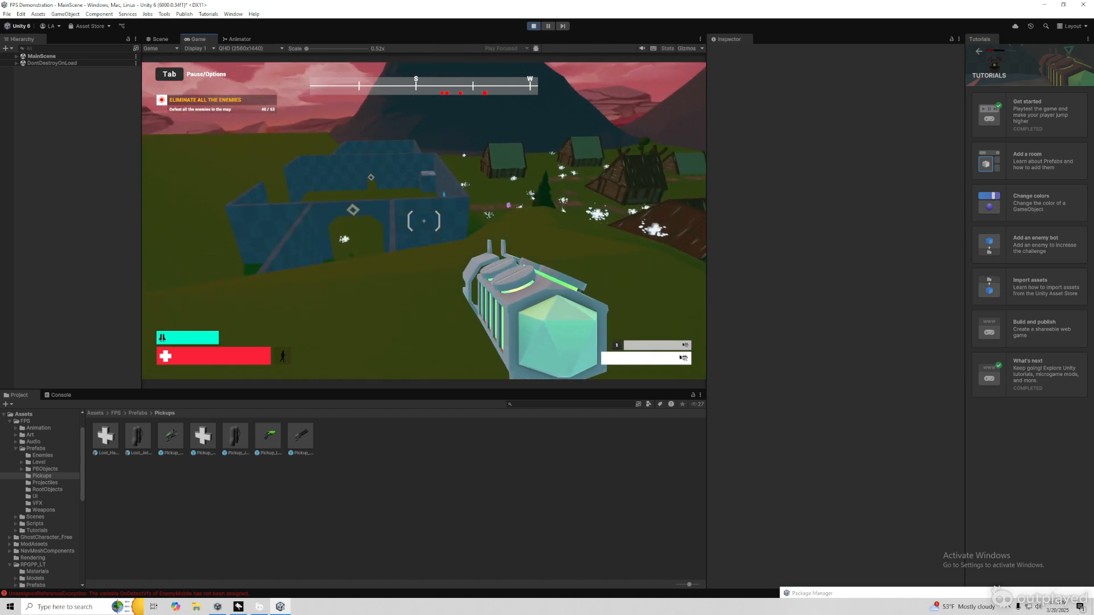
pyautogui.press('w')
pyautogui.press('space')
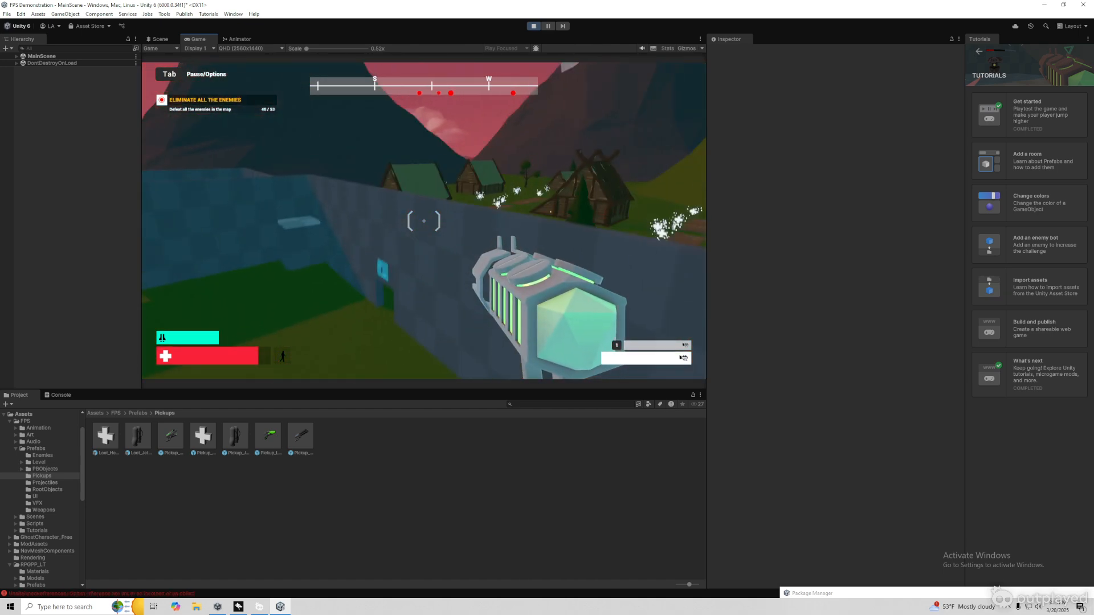
pyautogui.press('w')
pyautogui.press('space')
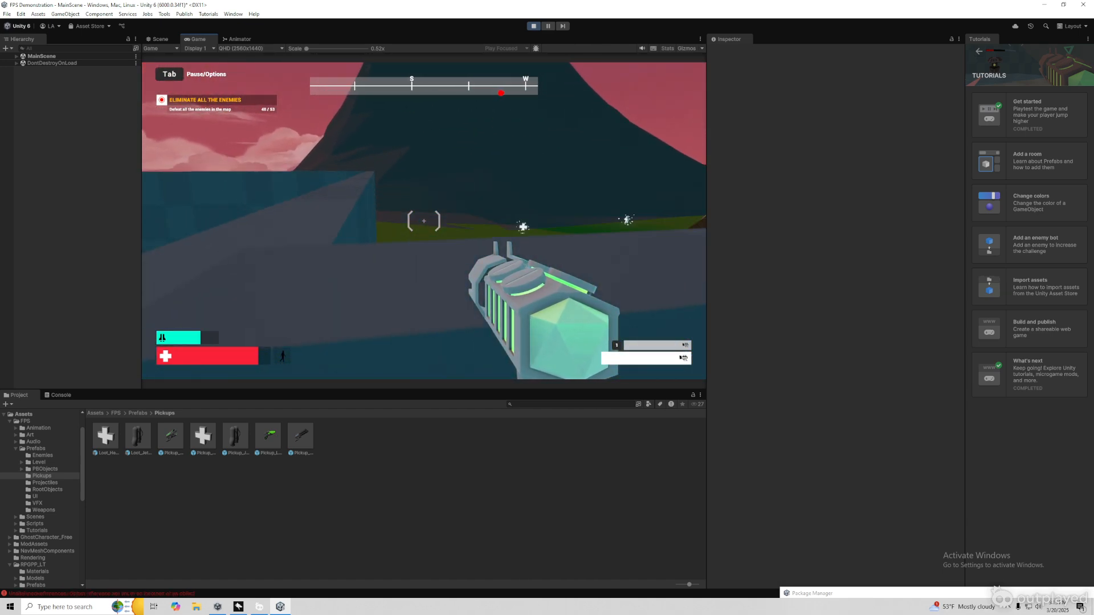
pyautogui.press('w')
pyautogui.press('space')
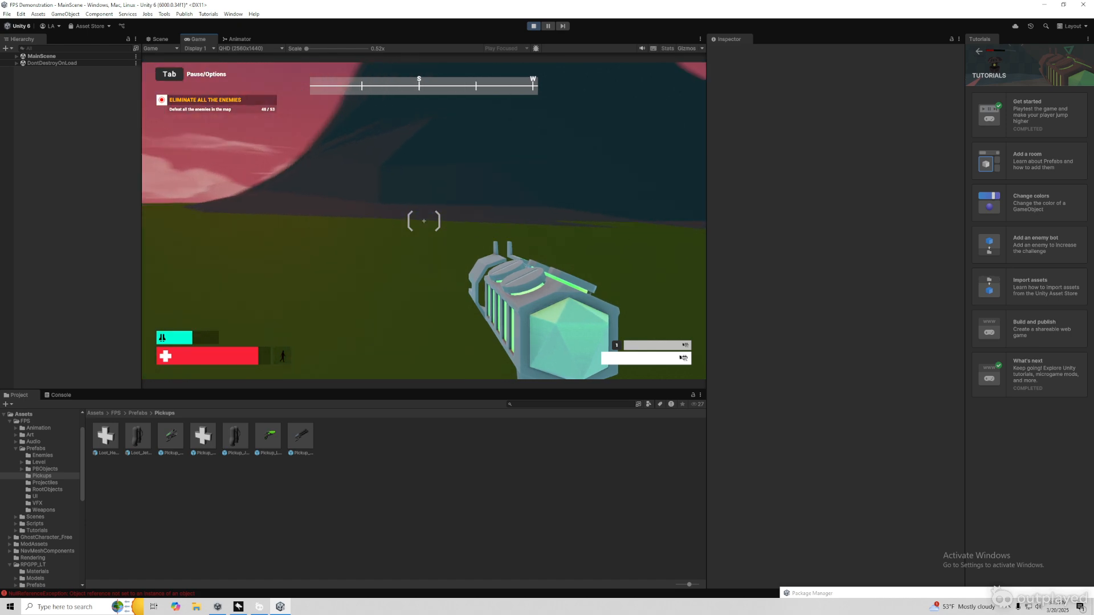
pyautogui.press('w')
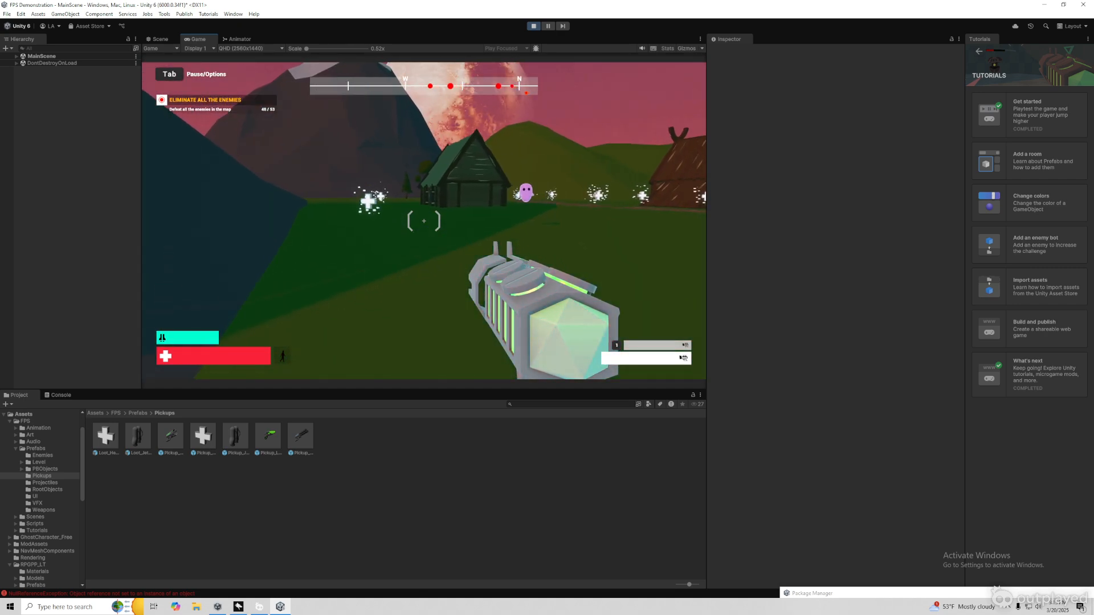
# Shoot the ghost near the green-roofed house and circle the neighbouring houses to locate the next enemy marked on the compass
pyautogui.click(424, 221)
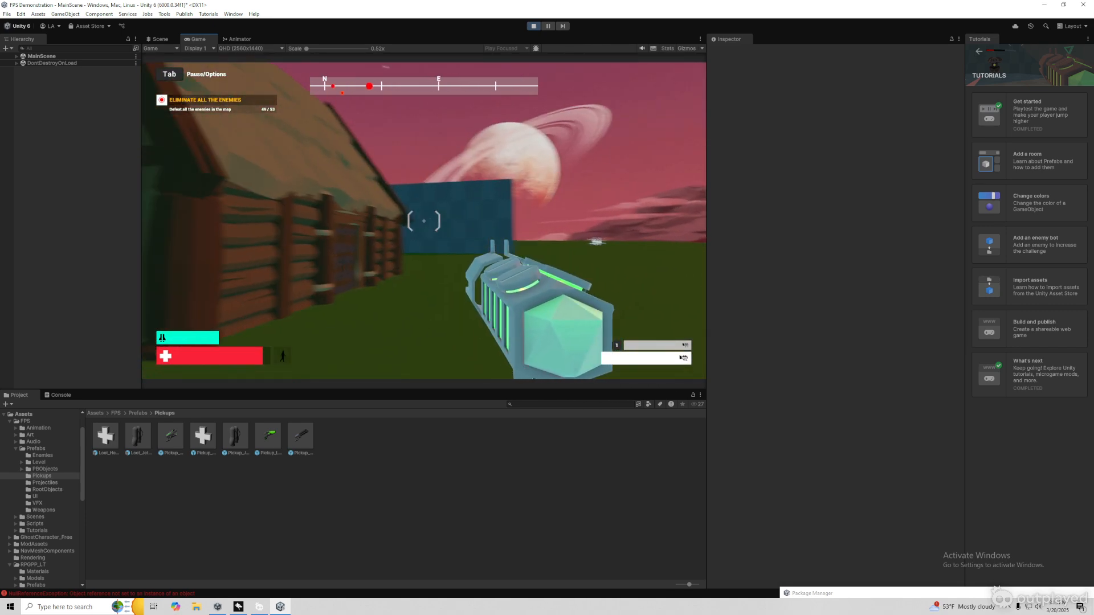
pyautogui.click(424, 221)
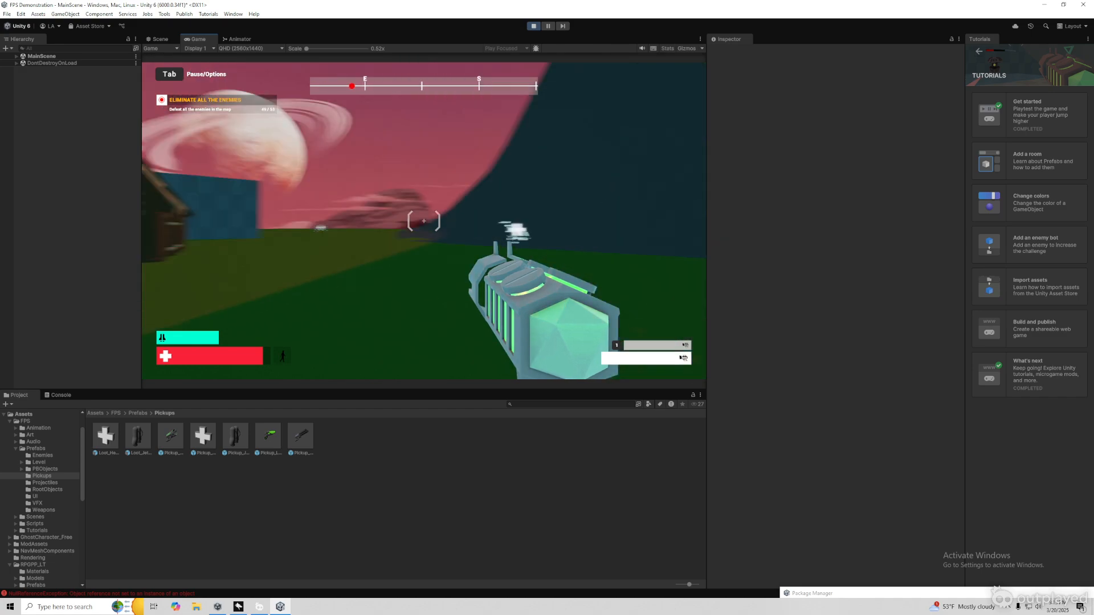
pyautogui.press('w')
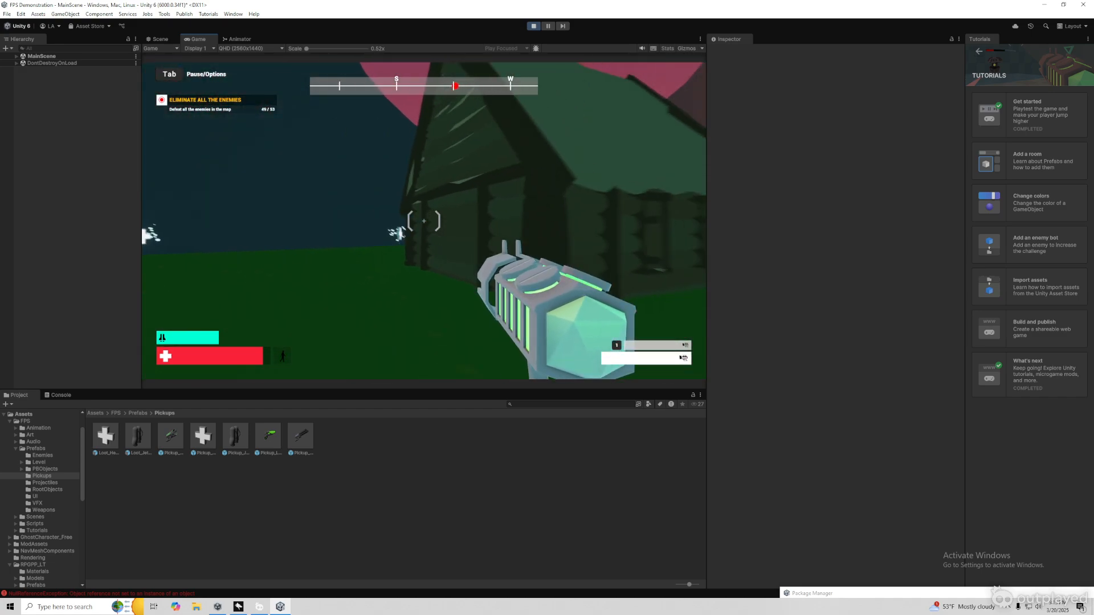
pyautogui.press('w')
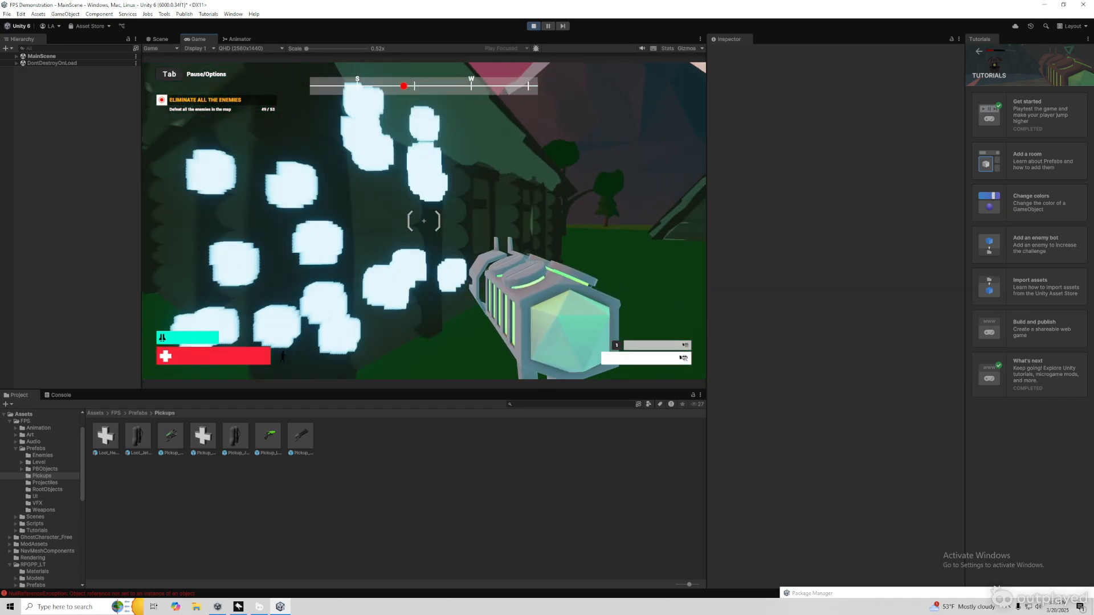
pyautogui.press('s')
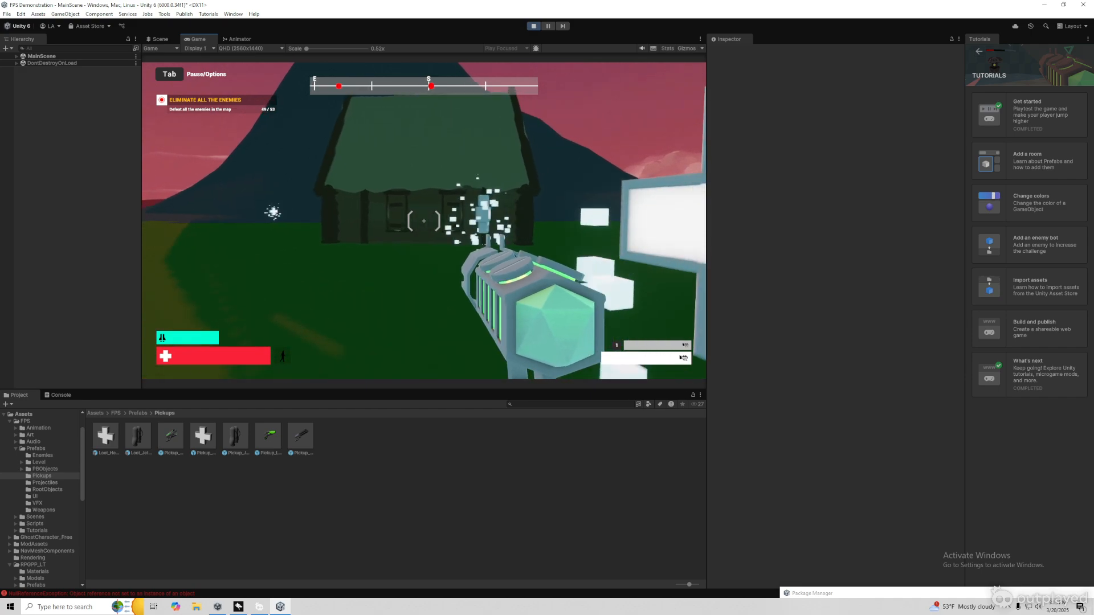
pyautogui.press('w')
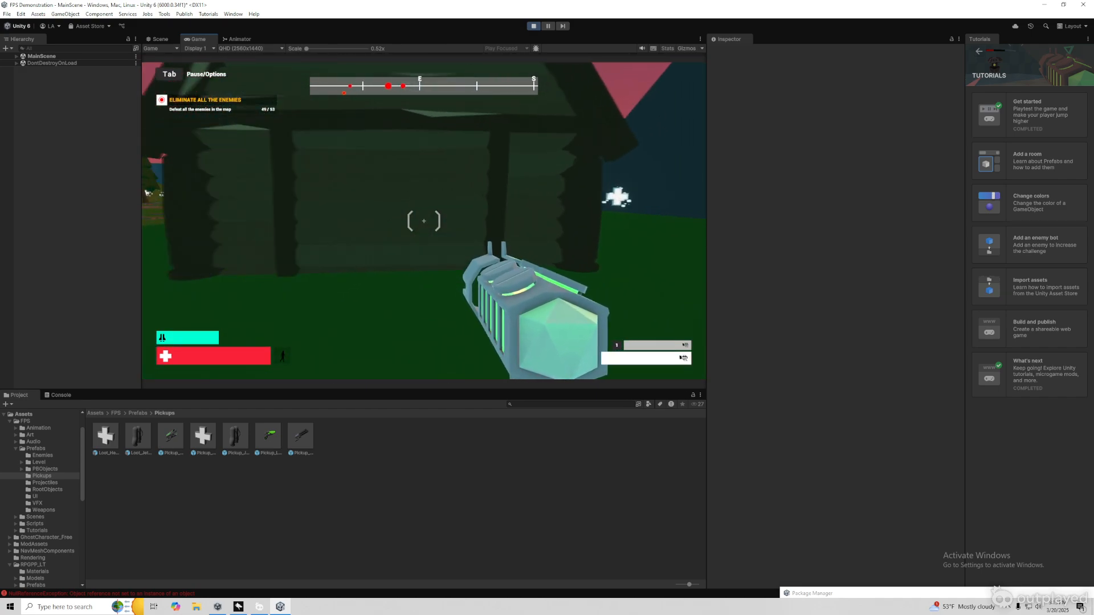
pyautogui.press('w')
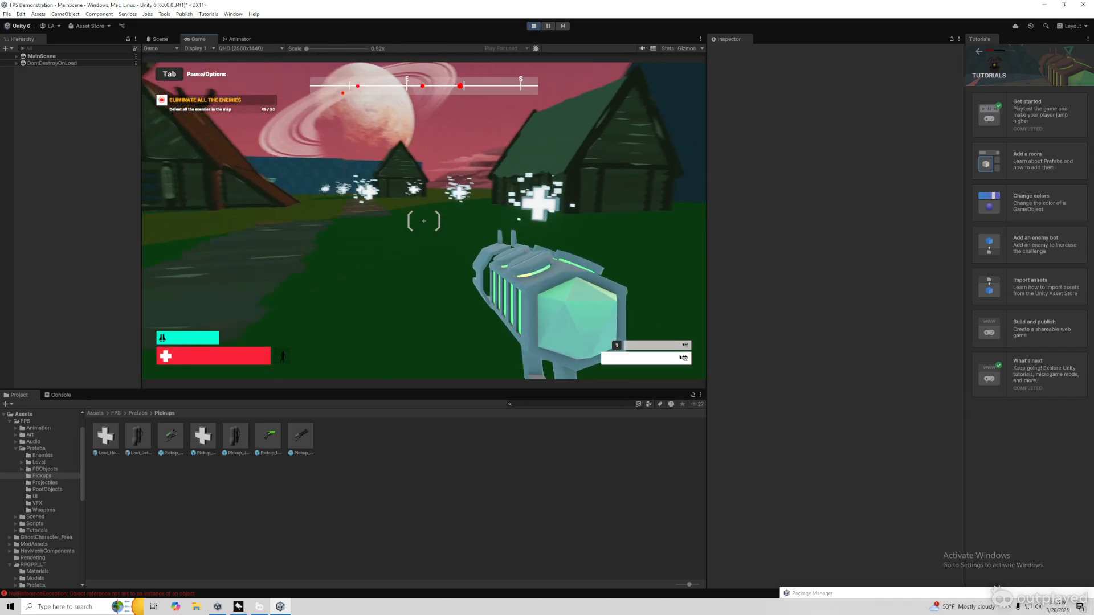
# Fly above the green-roofed house with the jetpack to look for the hidden enemy from the air
pyautogui.press('space')
pyautogui.press('w')
pyautogui.press('space')
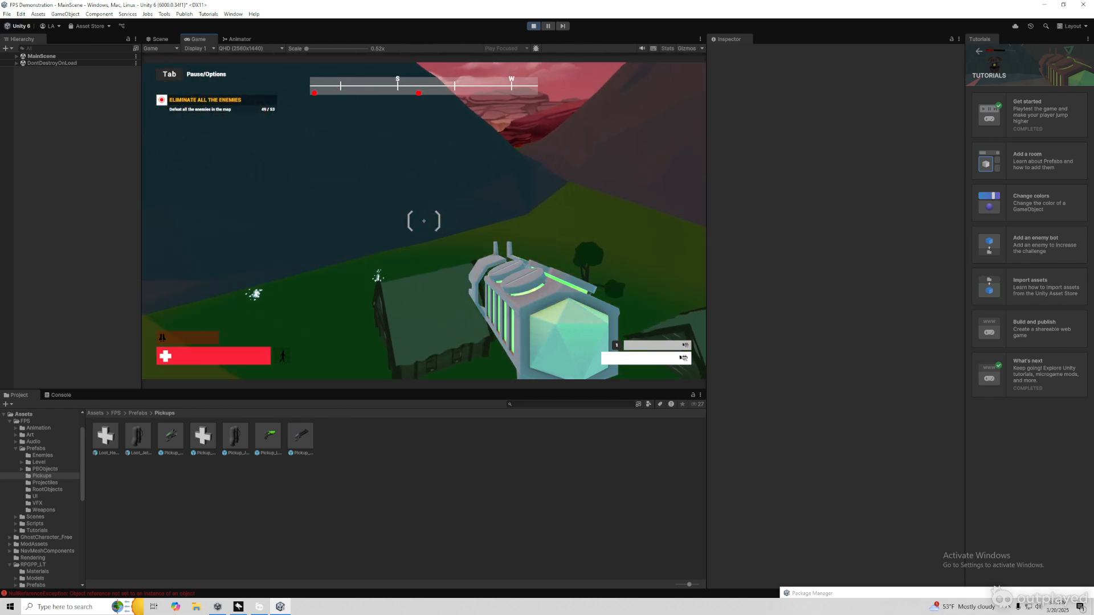
pyautogui.press('w')
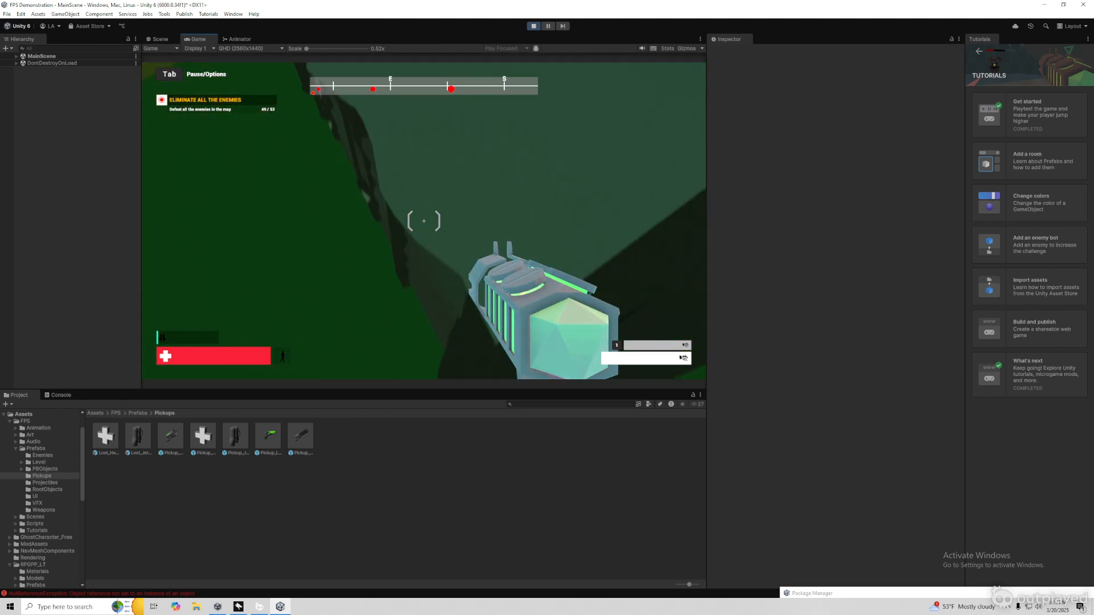
# Try to hit the enemy inside the green-roofed house by firing the blaster at its walls, including with aimed shots
pyautogui.click(424, 221)
pyautogui.click(424, 221)
pyautogui.press('w')
pyautogui.click(424, 221)
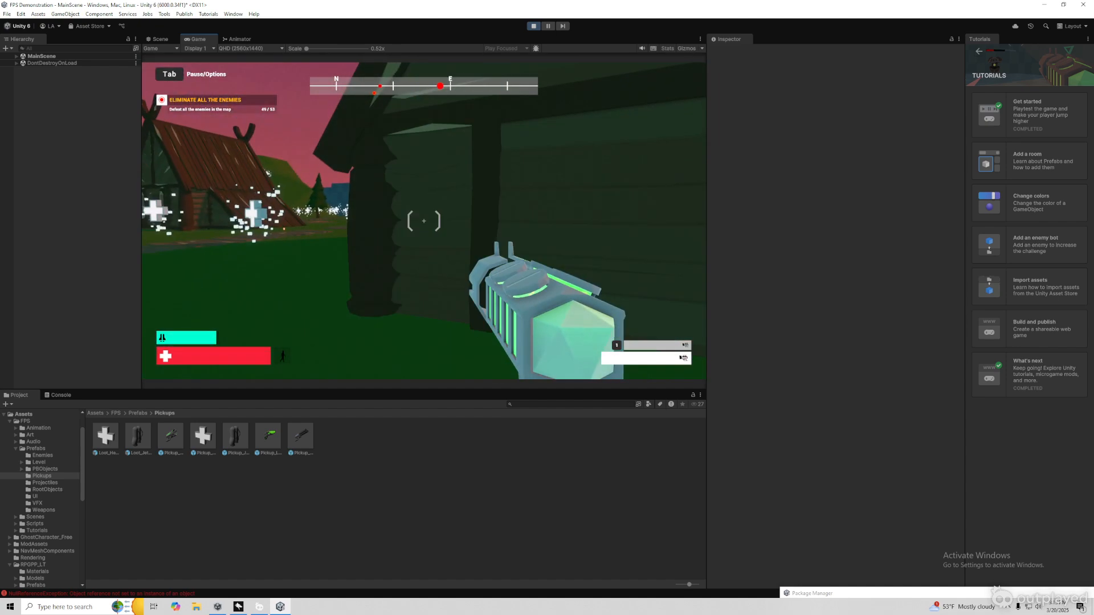
pyautogui.rightClick(424, 221)
pyautogui.click(424, 221)
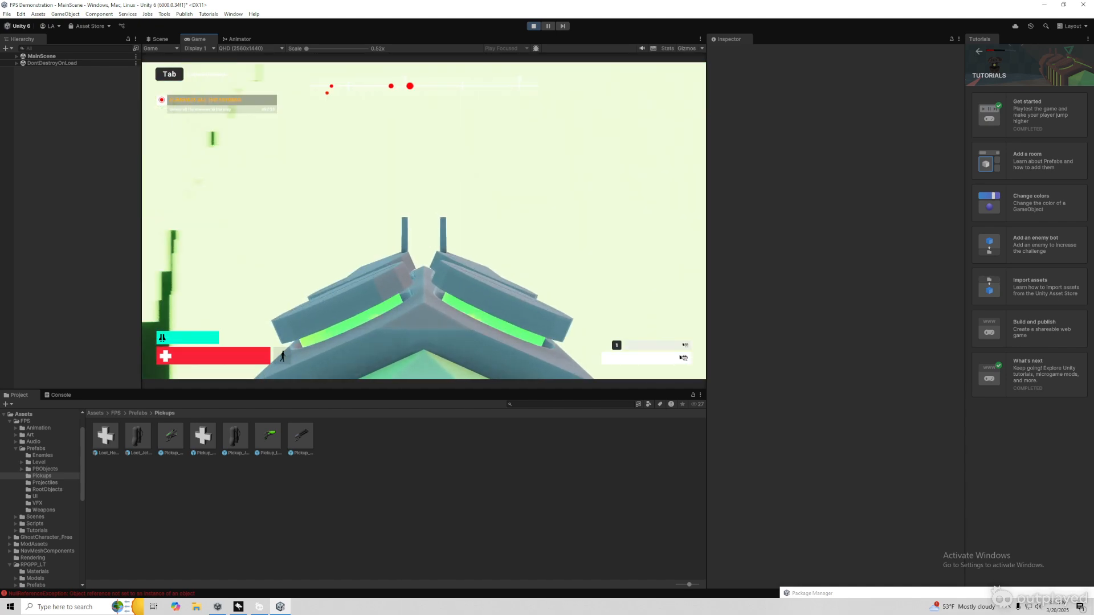
pyautogui.click(424, 221)
pyautogui.press('w')
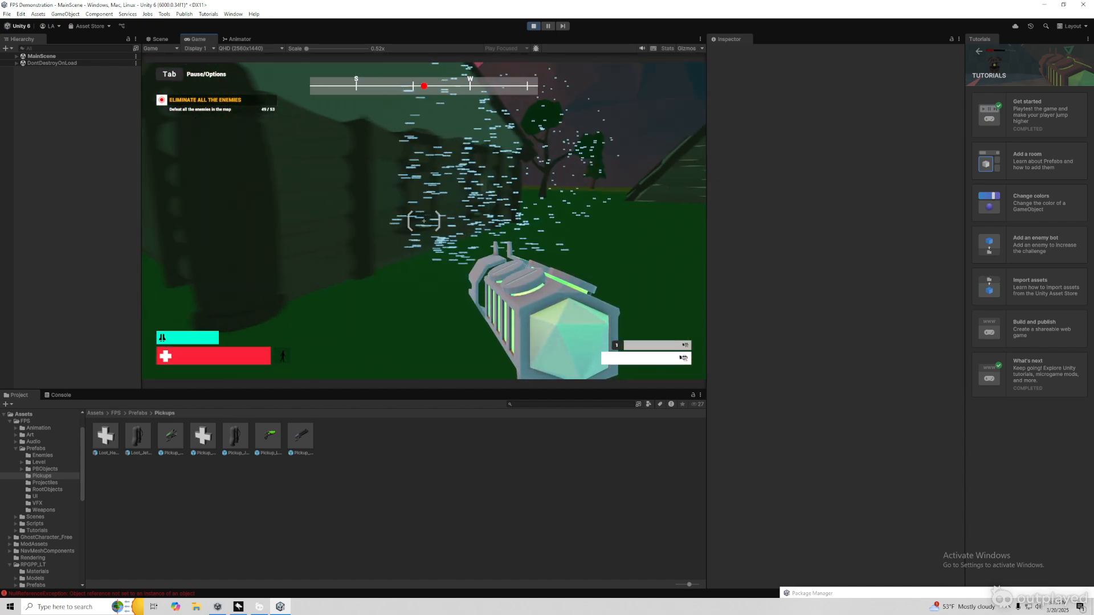
# Delete the green-roofed house enclosing the ghost in the Scene view while the game keeps running
pyautogui.press('super')
pyautogui.click(168, 38)
pyautogui.moveTo(467, 258); pyautogui.dragTo(839, 109, button='right')
pyautogui.press('w')
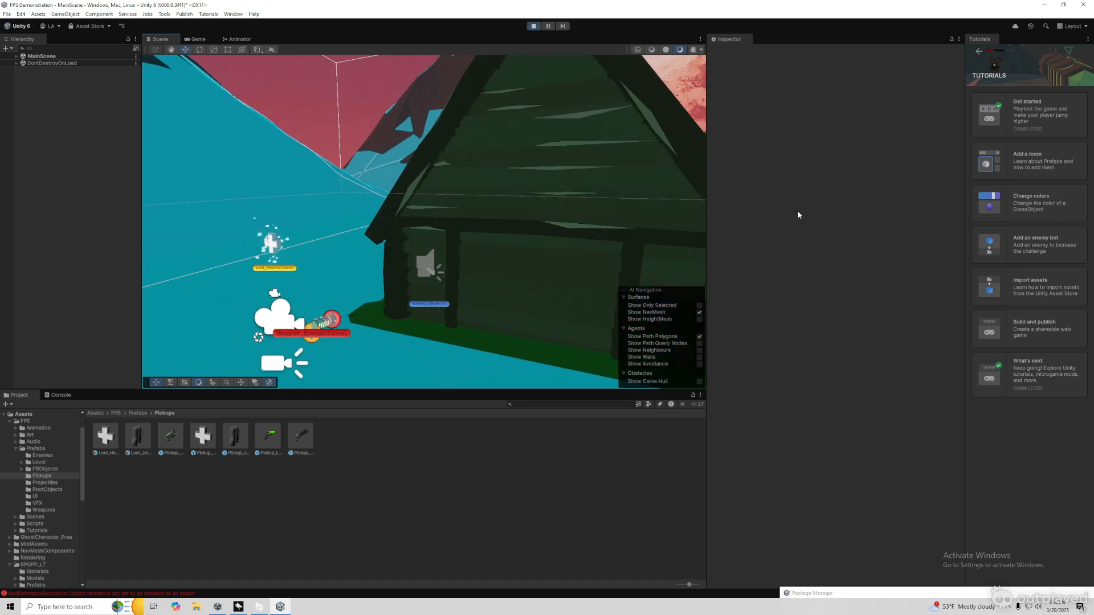
pyautogui.click(500, 250)
pyautogui.press('Delete')
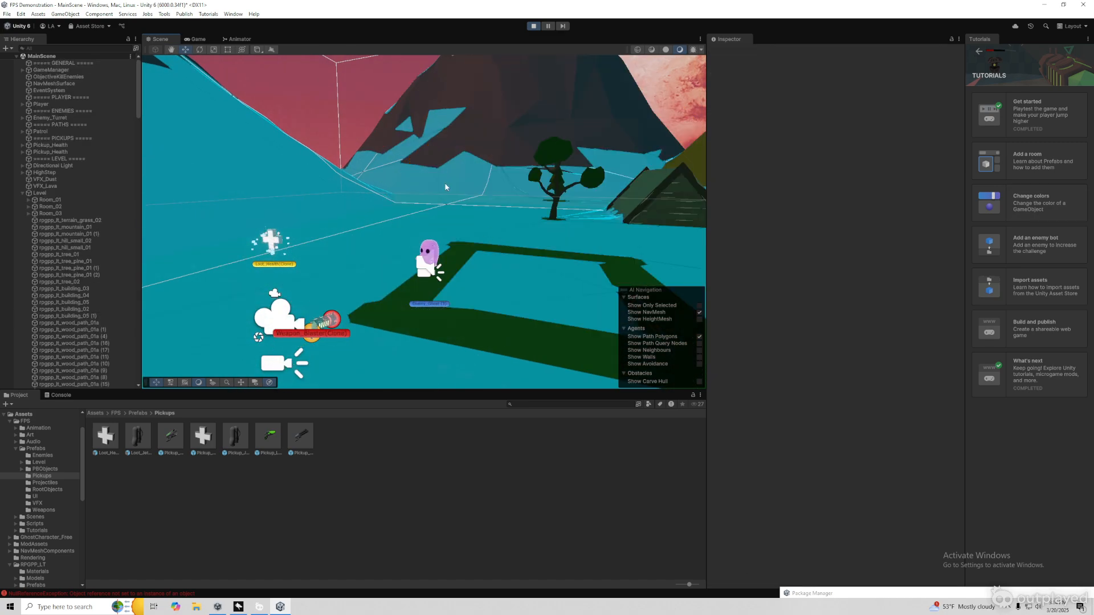
# Return to the running game, shoot the freed ghost and cross the village toward the other enemies
pyautogui.click(201, 39)
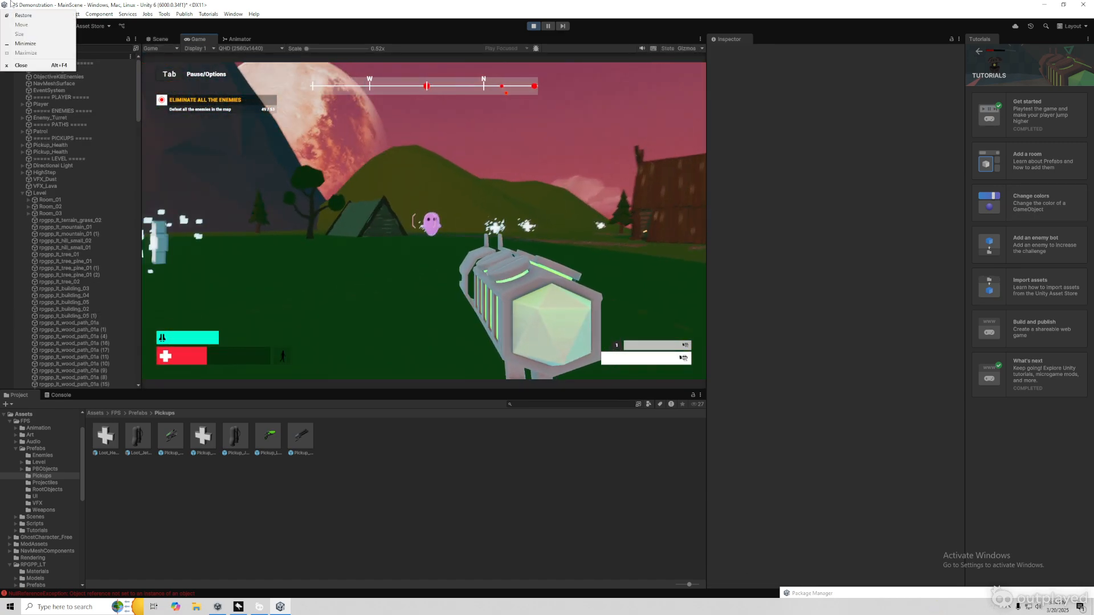
pyautogui.click(216, 90)
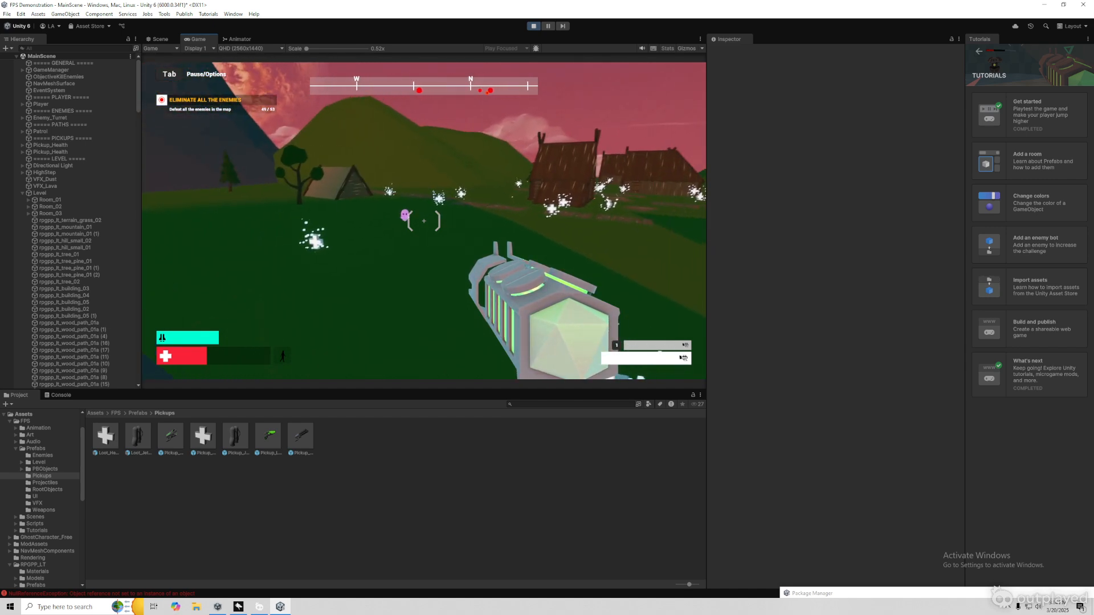
pyautogui.click(424, 222)
pyautogui.press('w')
pyautogui.press('d')
pyautogui.press('w')
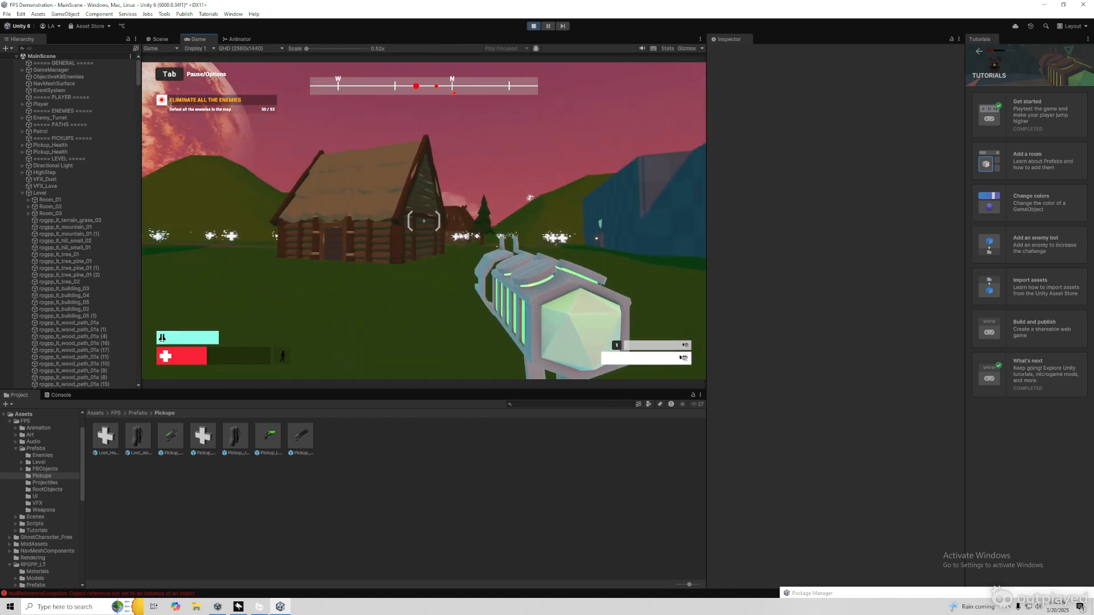
pyautogui.click(424, 221)
pyautogui.press('a')
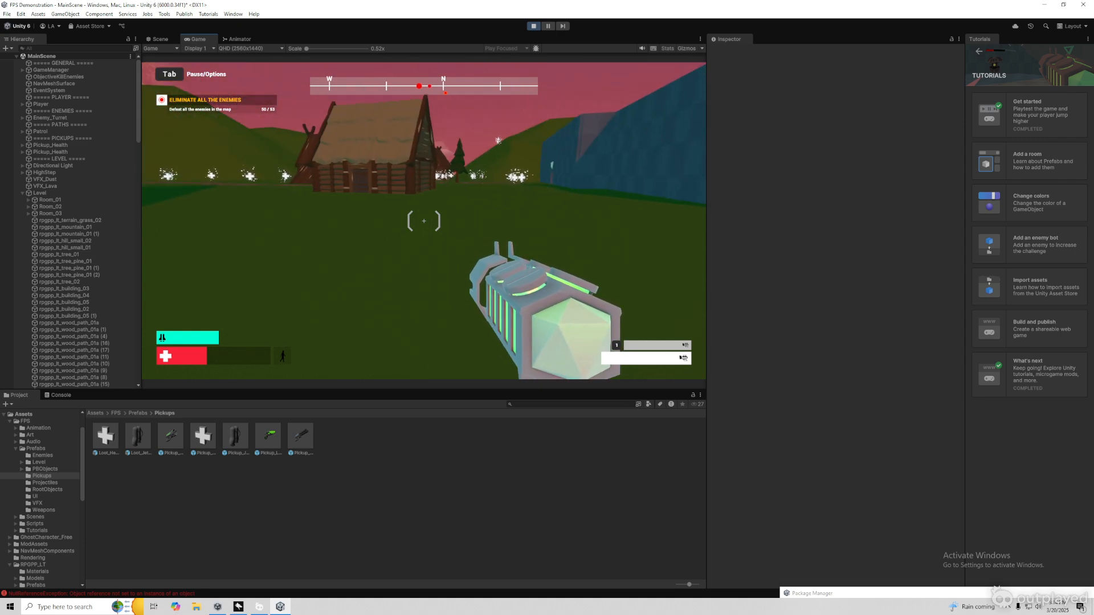
pyautogui.press('w')
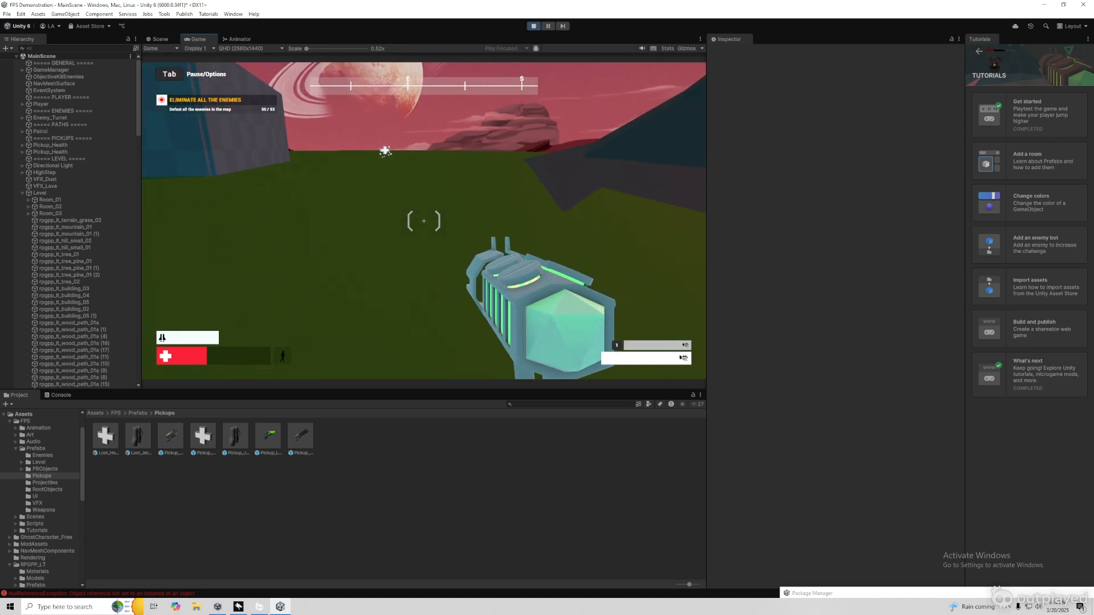
# Inspect the level in the Scene view to locate the remaining enemies during play
pyautogui.press('super')
pyautogui.click(161, 39)
pyautogui.moveTo(336, 185); pyautogui.dragTo(316, 288, button='right')
pyautogui.press('w')
pyautogui.press('d')
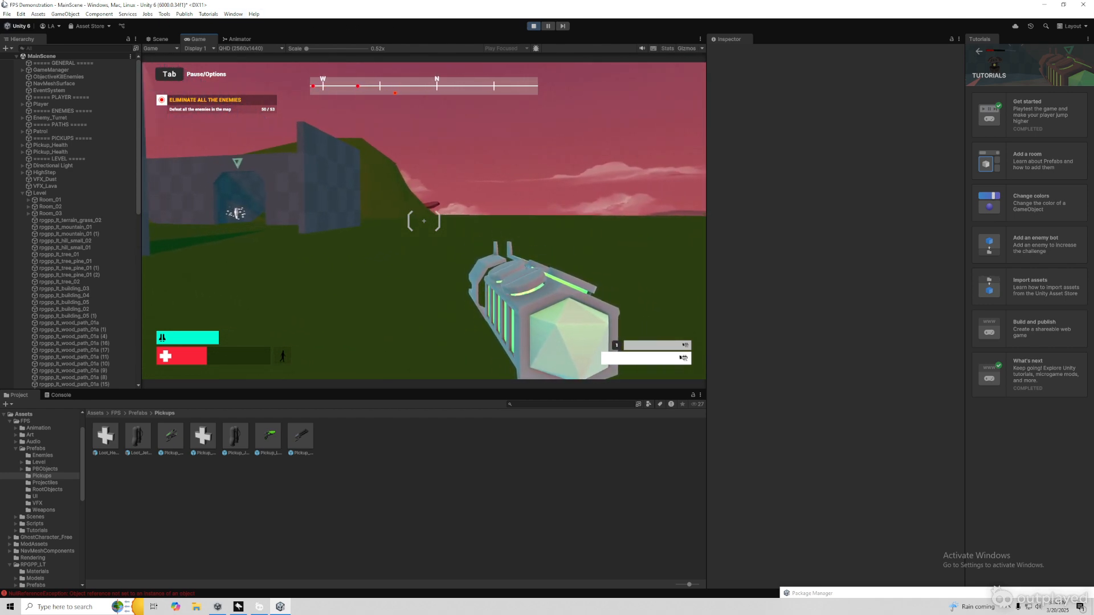
# Resume the playtest, crossing the hills back into the village to collect health drops and track the last enemies
pyautogui.press('w')
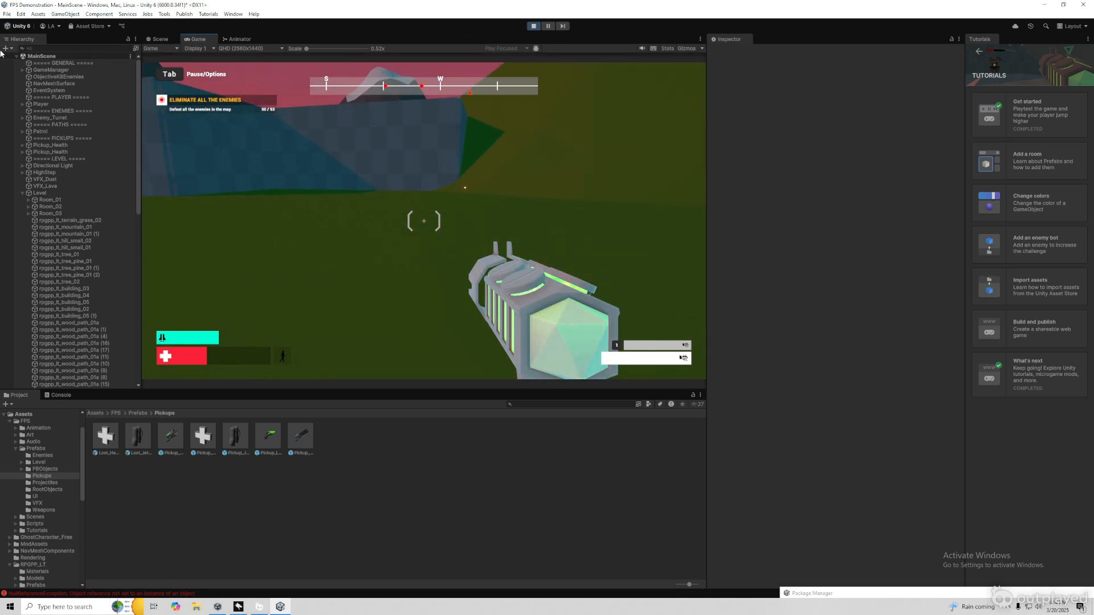
pyautogui.press('w')
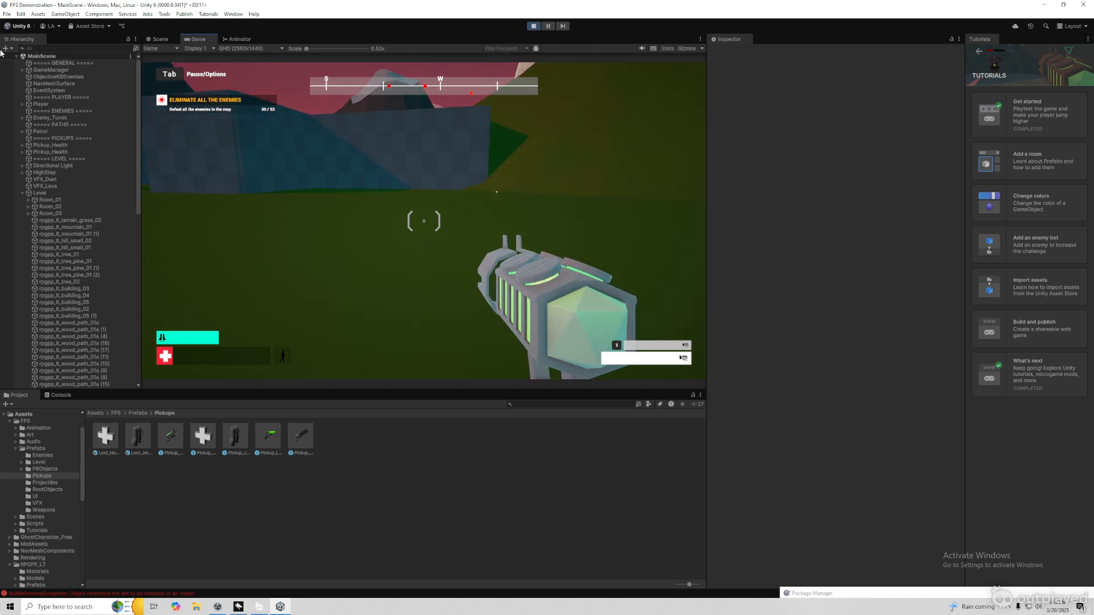
pyautogui.press('d')
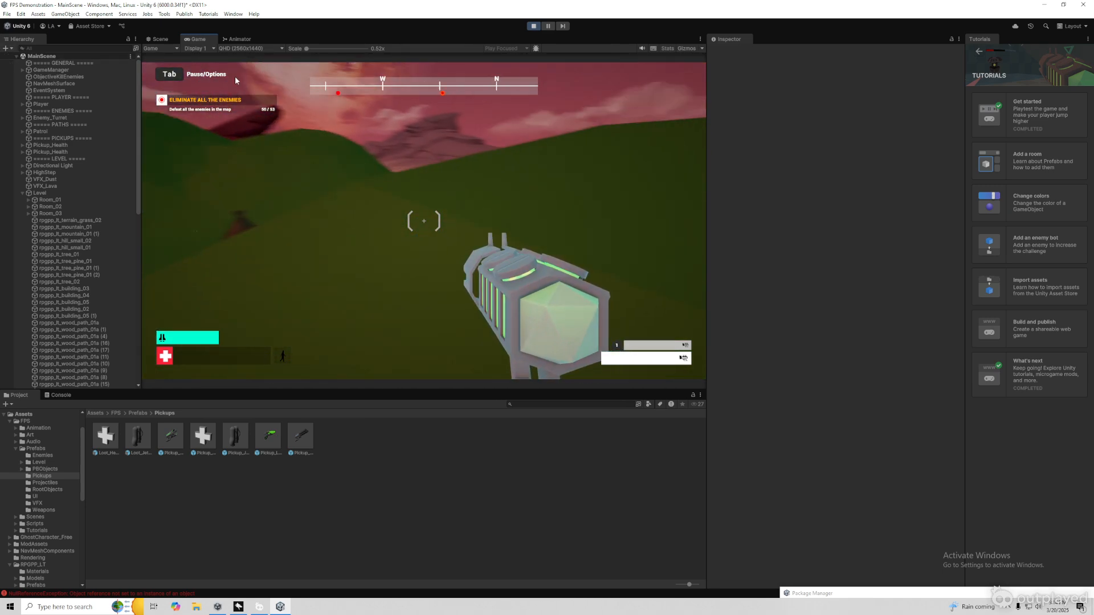
pyautogui.press('w')
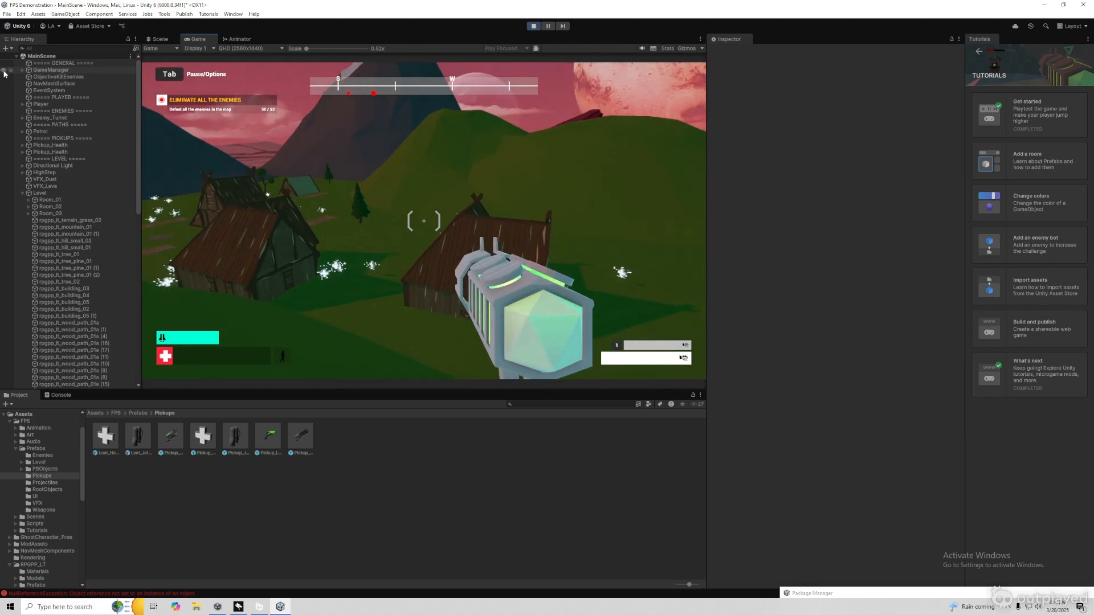
pyautogui.press('w')
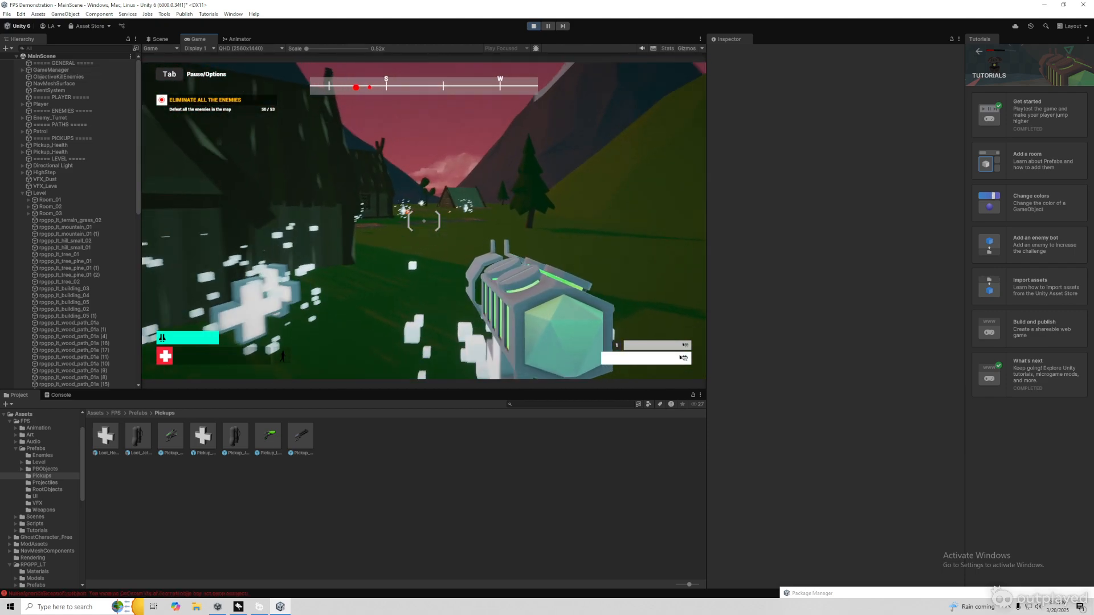
pyautogui.press('w')
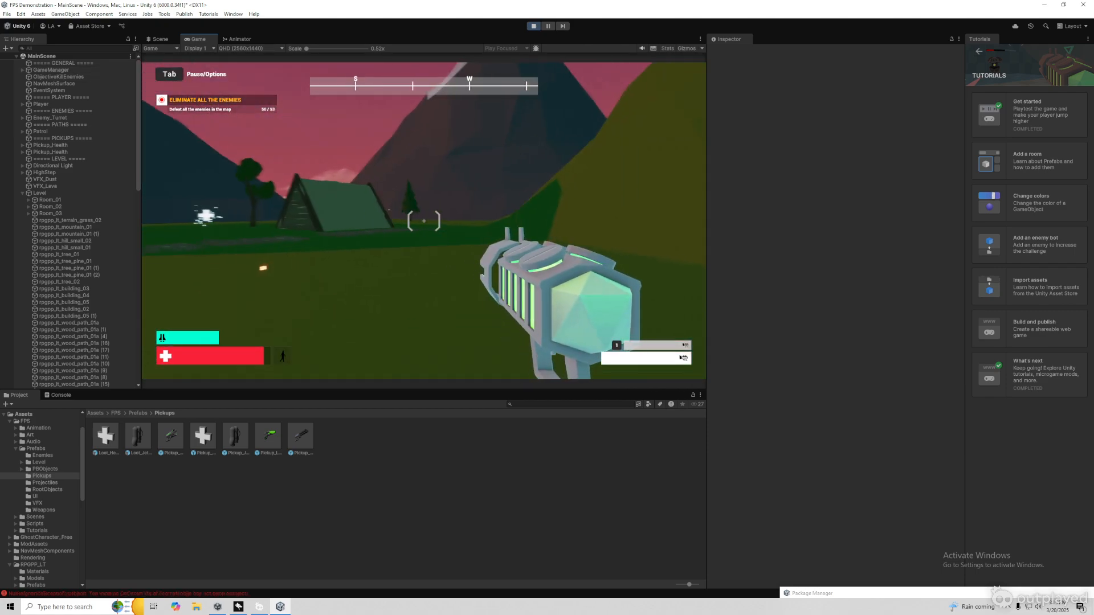
# Climb the mountain and fire the blaster from its summit toward the distant village enemies
pyautogui.click(424, 221)
pyautogui.press('w')
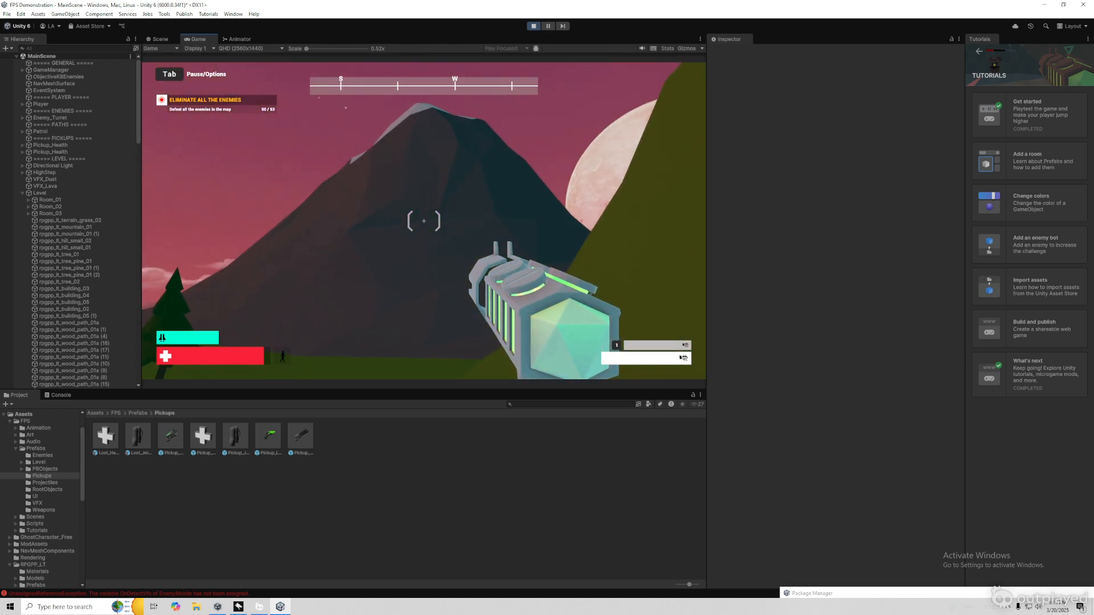
pyautogui.press('w')
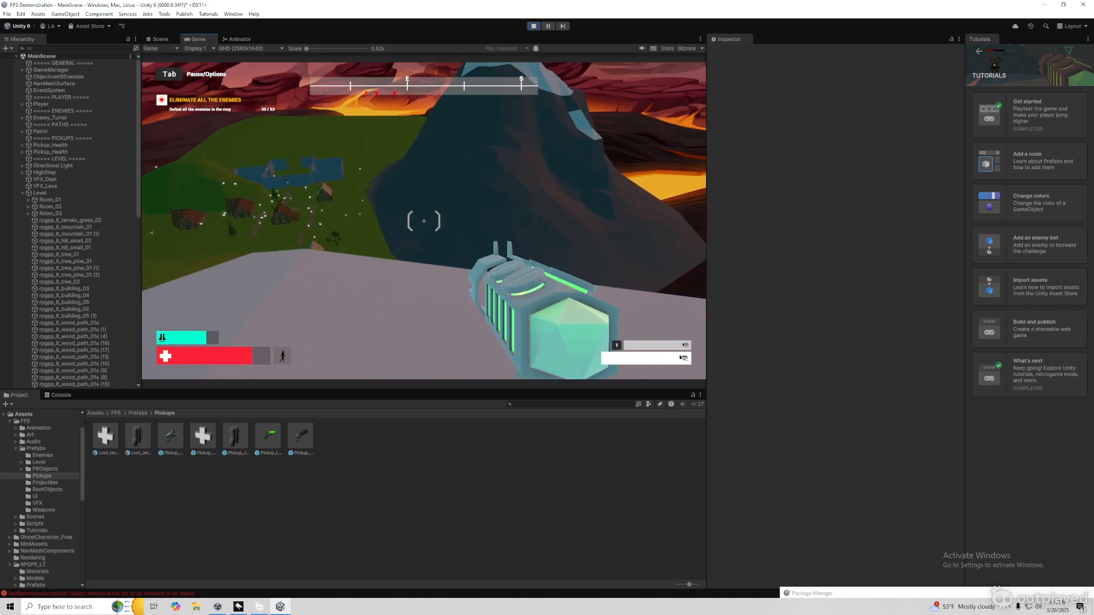
pyautogui.click(424, 221)
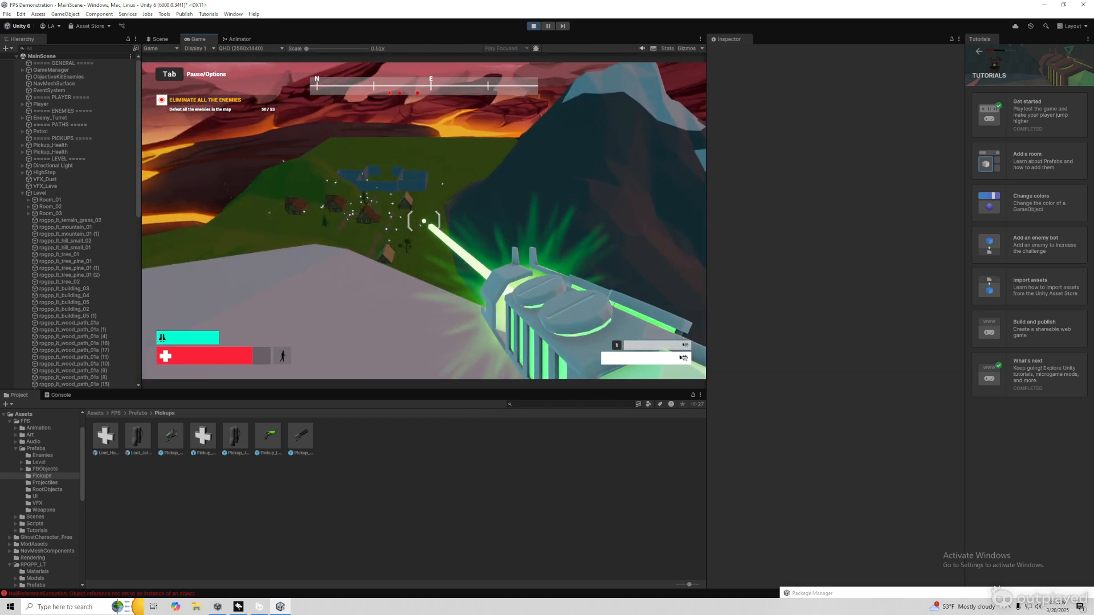
pyautogui.click(424, 221)
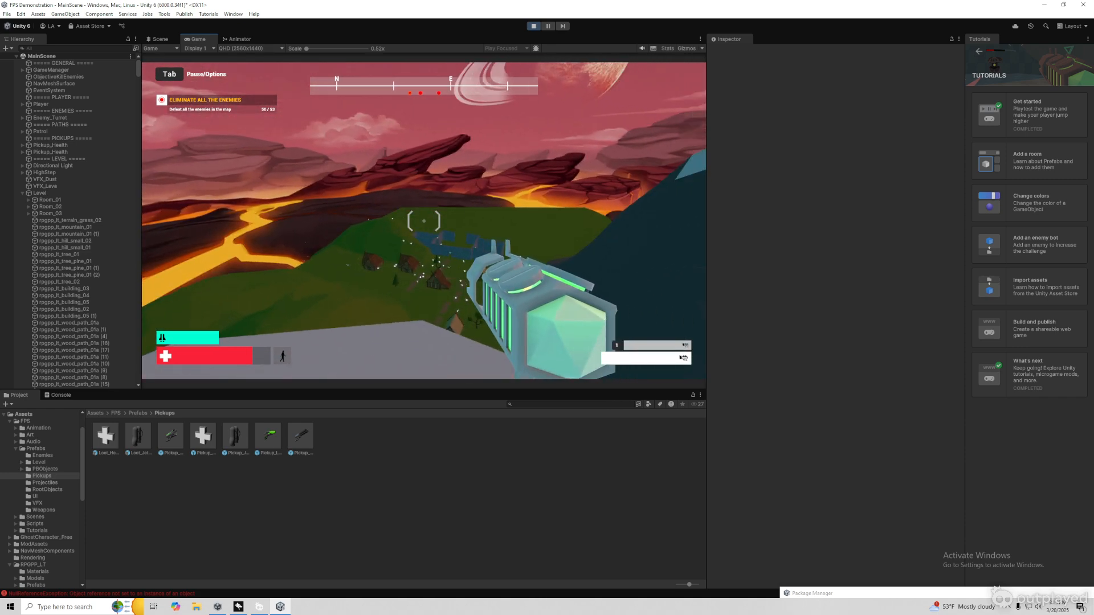
pyautogui.click(424, 221)
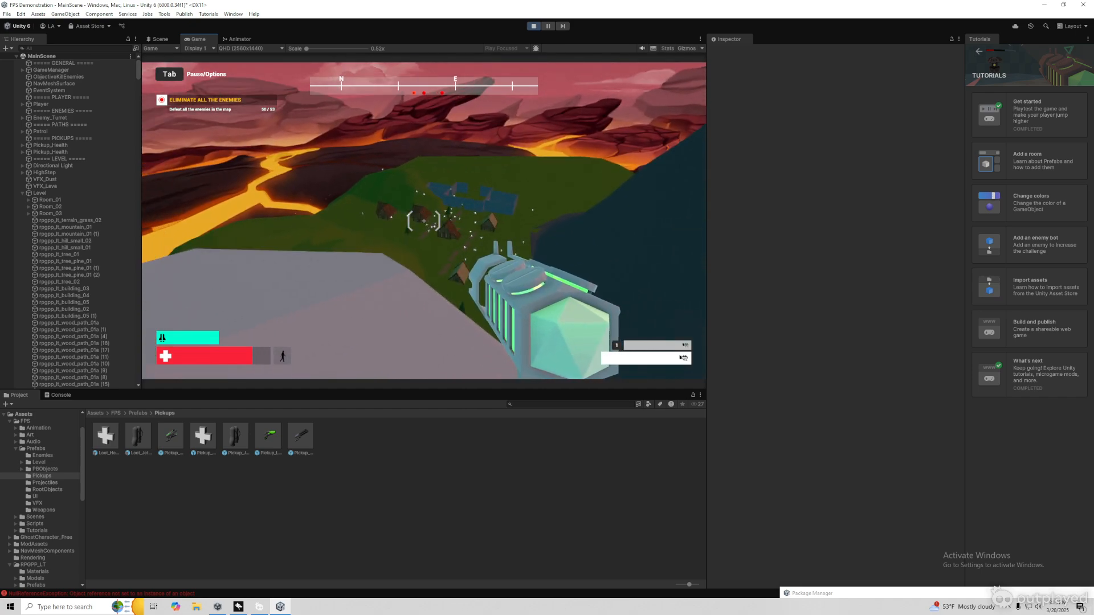
pyautogui.click(424, 221)
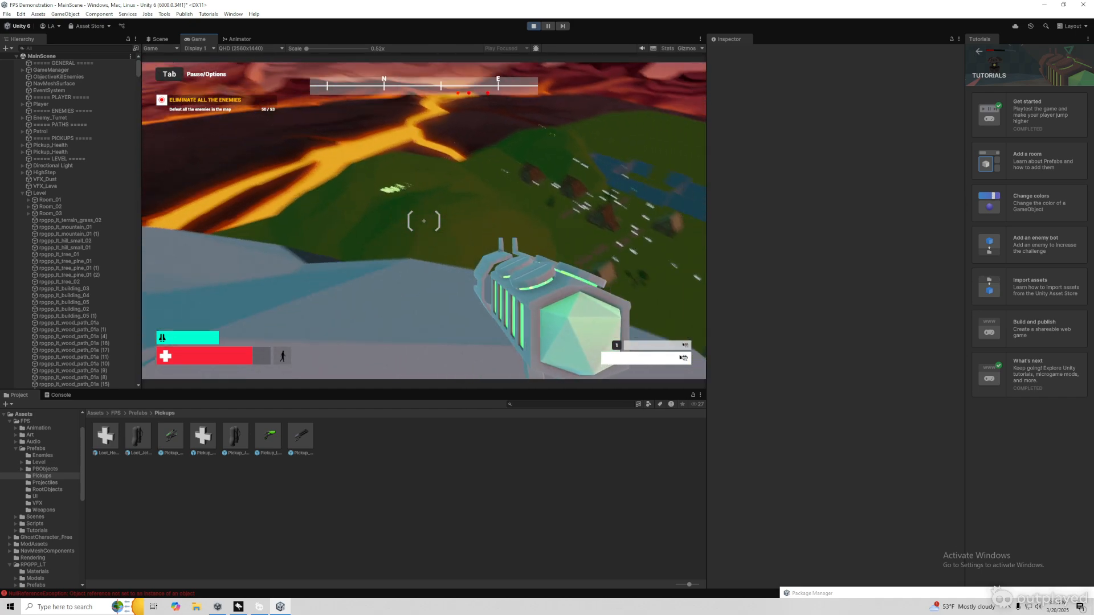
pyautogui.click(424, 221)
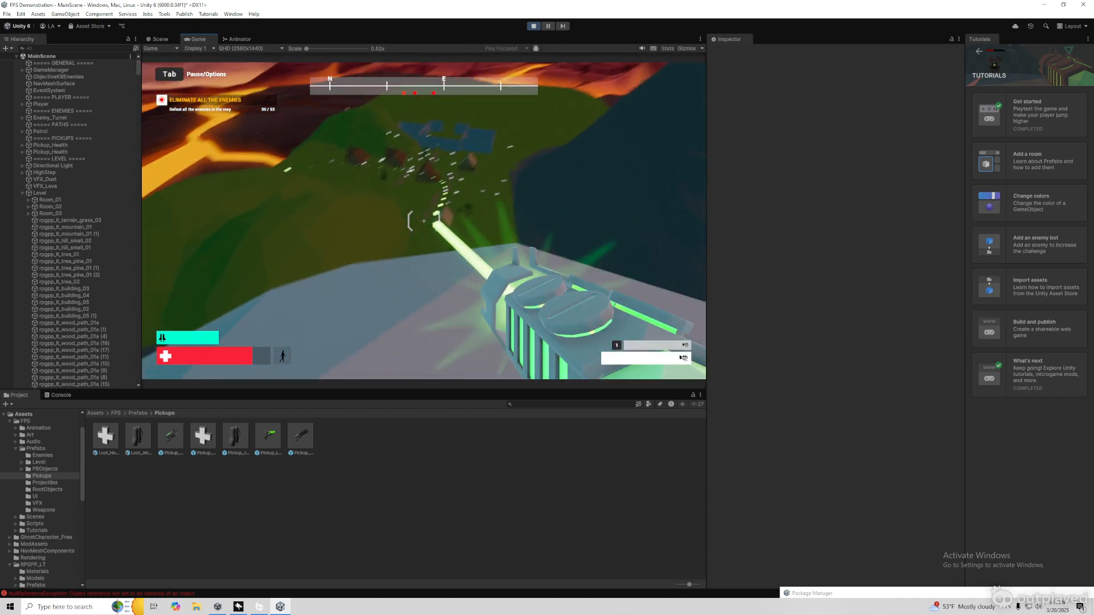
pyautogui.click(424, 221)
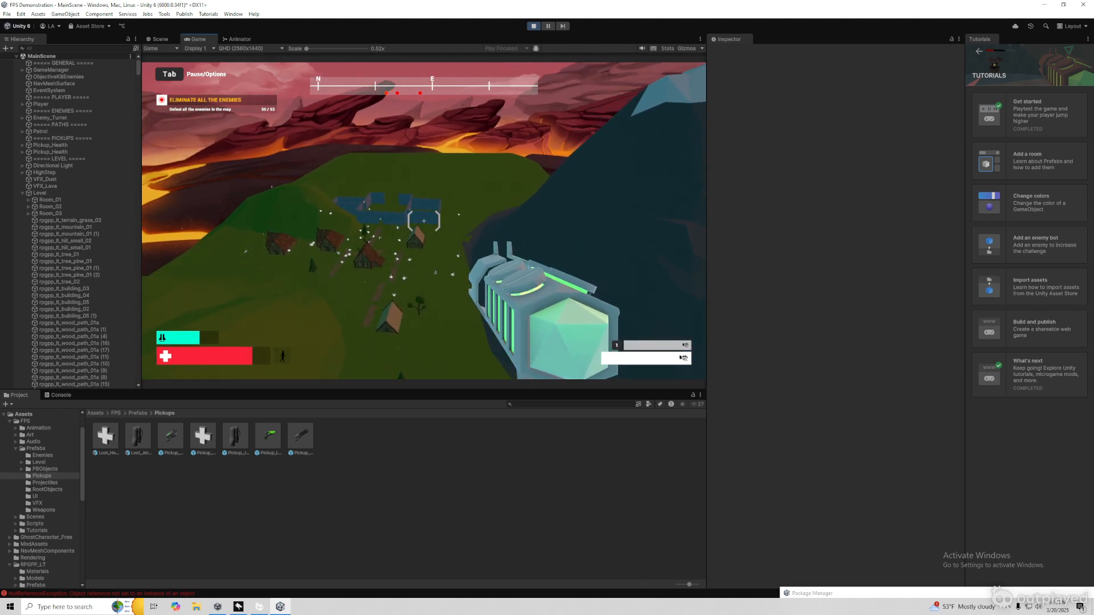
# Descend with the jetpack into the village and approach the wooden A-frame house hiding an enemy
pyautogui.press('space')
pyautogui.press('w')
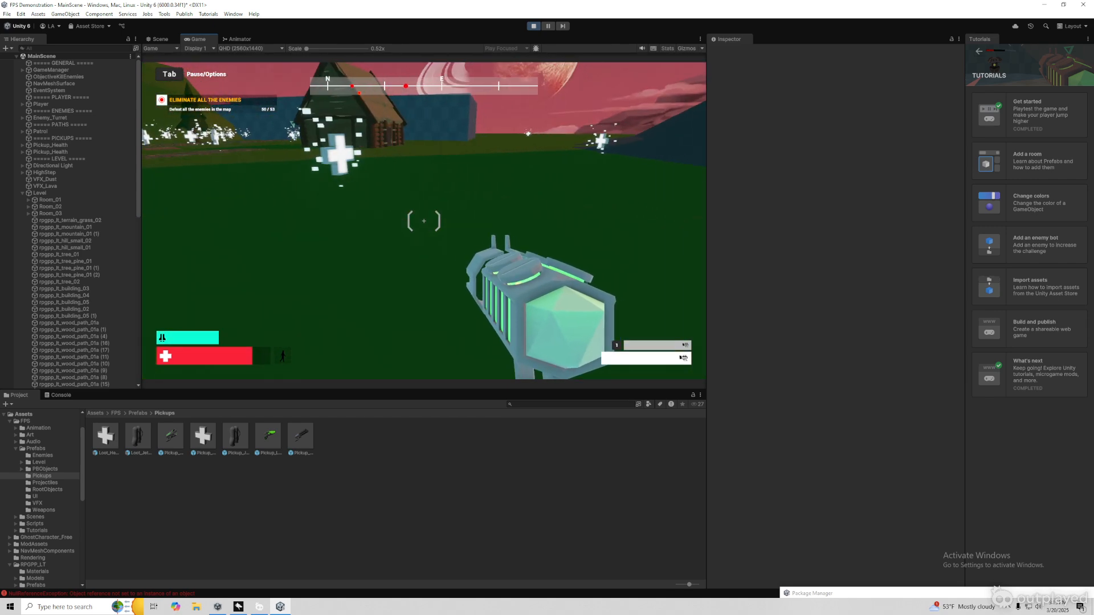
pyautogui.press('w')
pyautogui.press('d')
pyautogui.press('w')
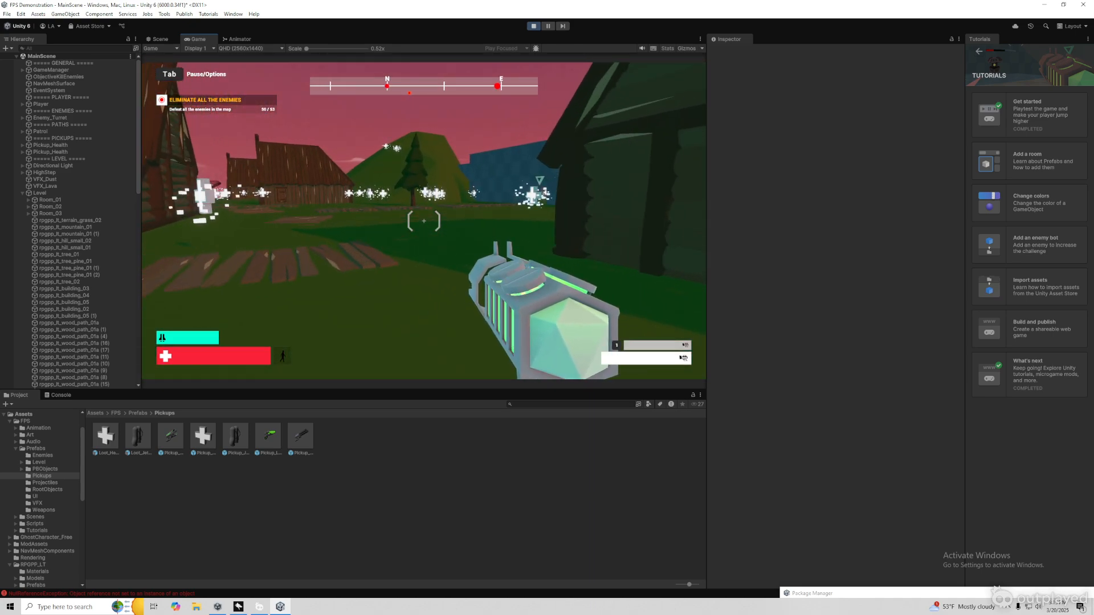
pyautogui.press('w')
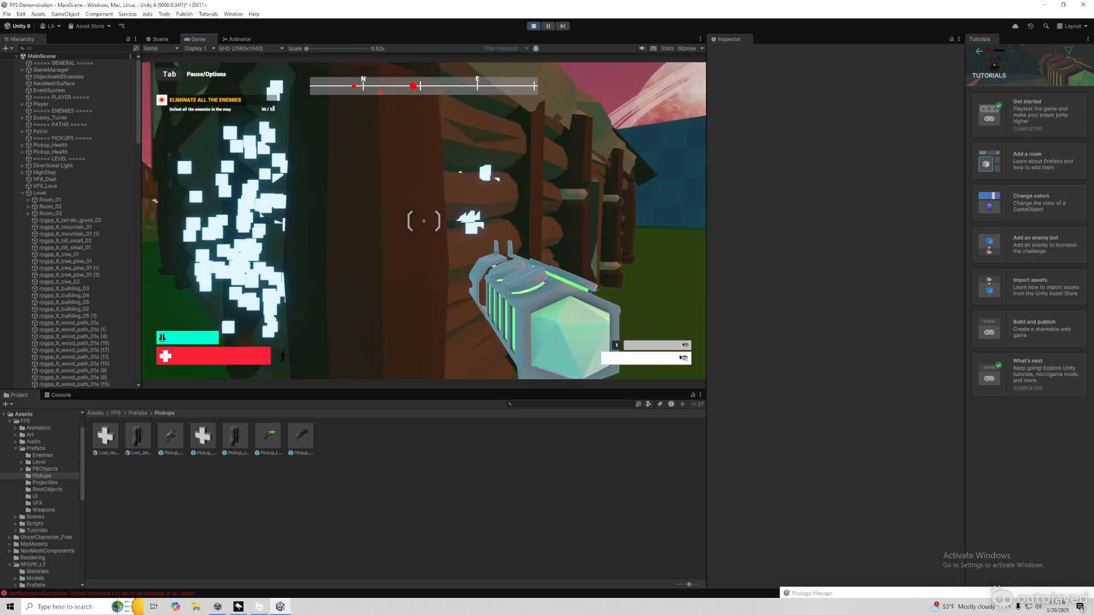
pyautogui.press('s')
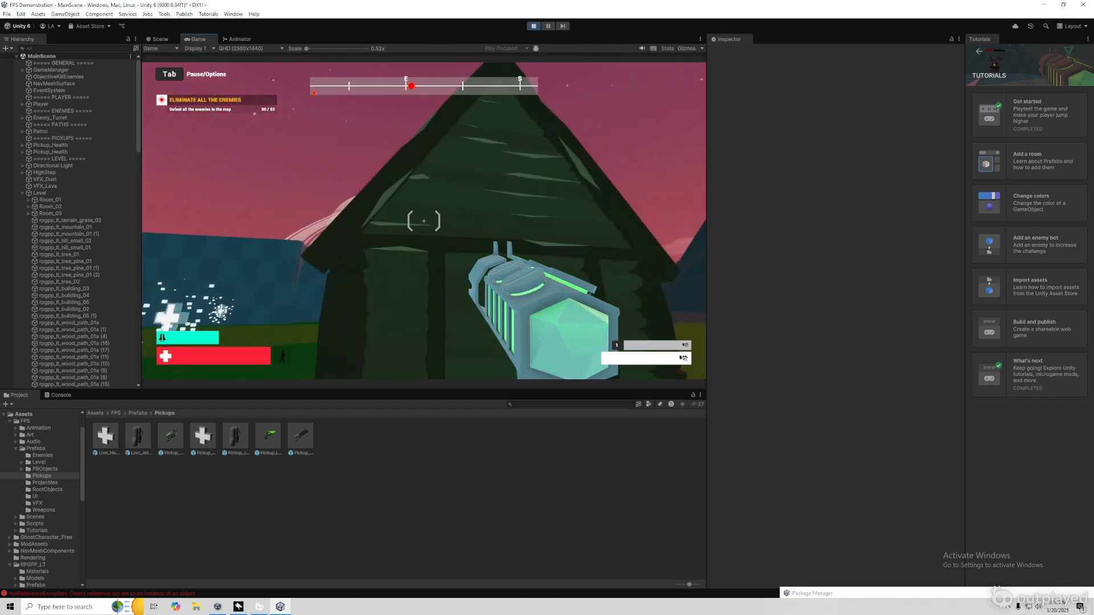
# Delete the A-frame house rpgpp_lt_building_04 around the trapped ghost in the Scene view while the game keeps running
pyautogui.press('super')
pyautogui.click(165, 38)
pyautogui.moveTo(341, 133); pyautogui.dragTo(368, 257, button='right')
pyautogui.click(393, 251)
pyautogui.press('Delete')
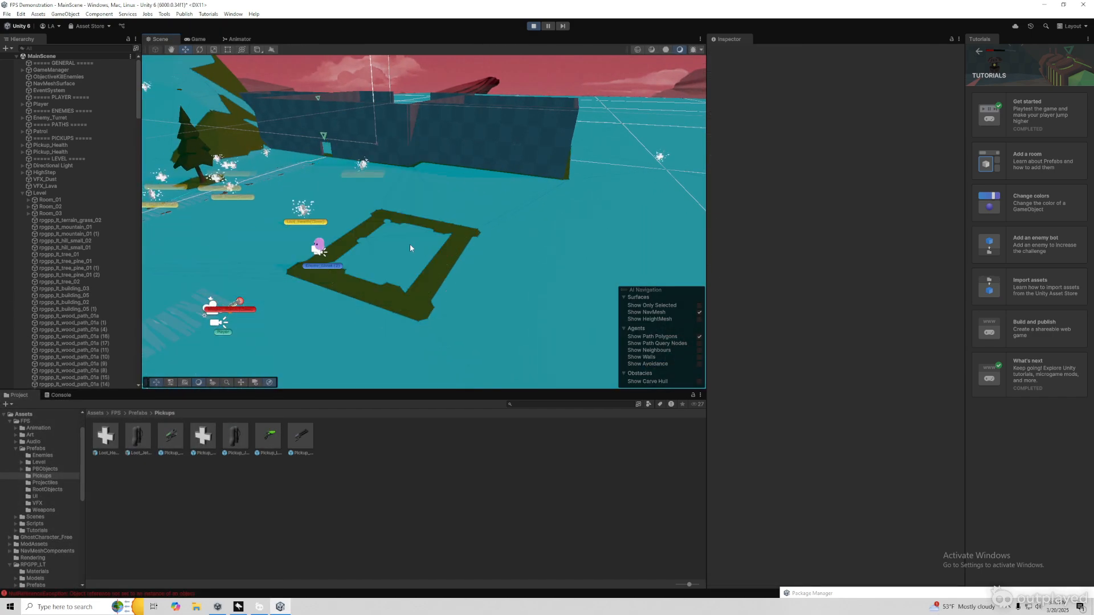
# Return to the running game, eliminate the released ghost and move between the houses toward the next enemy marker
pyautogui.click(195, 39)
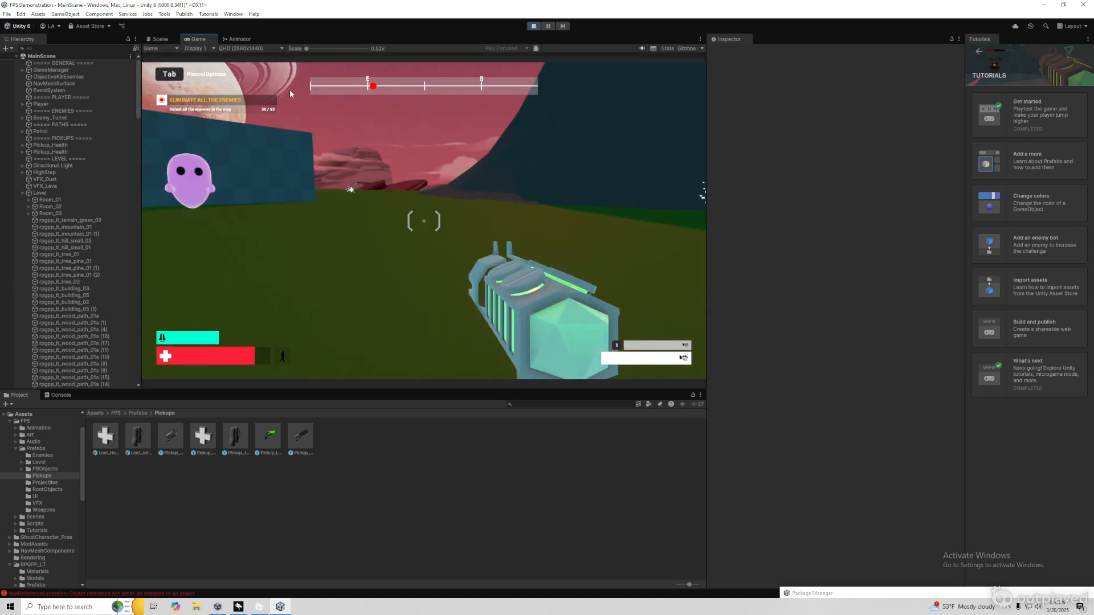
pyautogui.press('w')
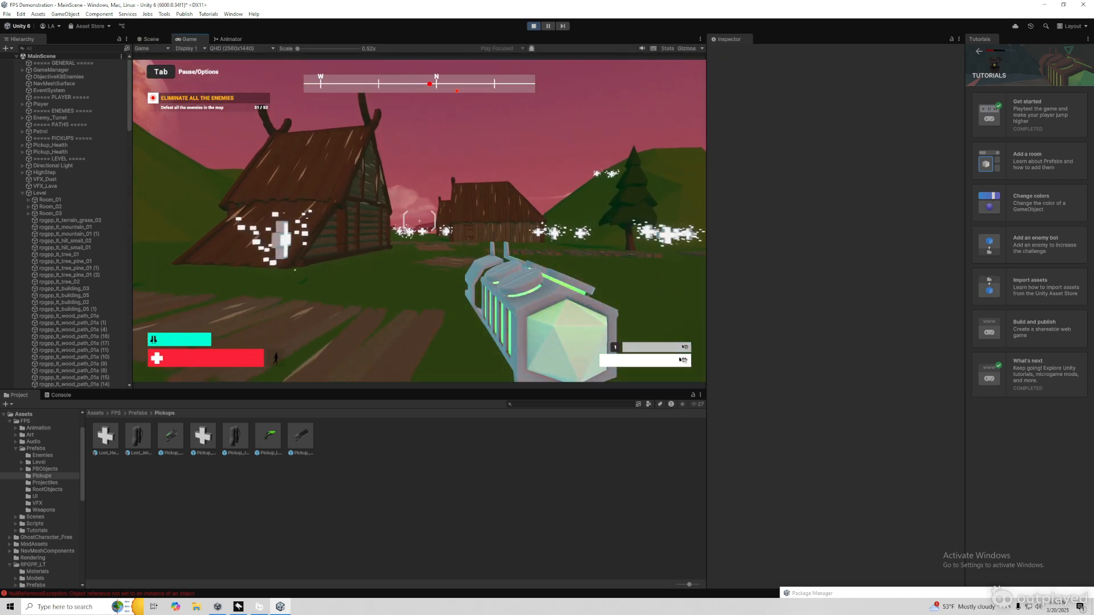
pyautogui.press('w')
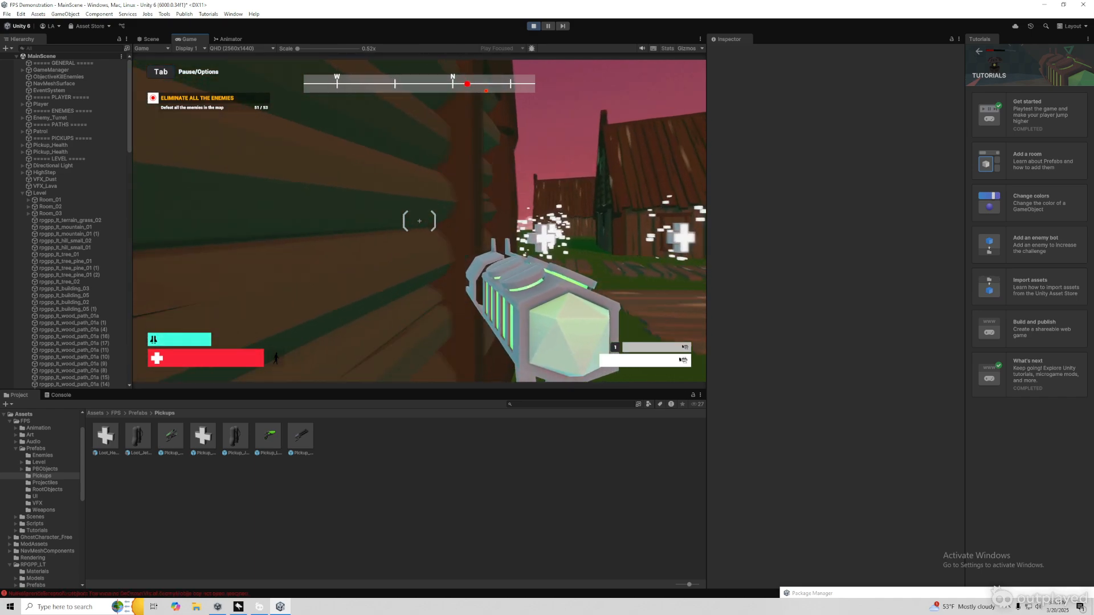
pyautogui.press('w')
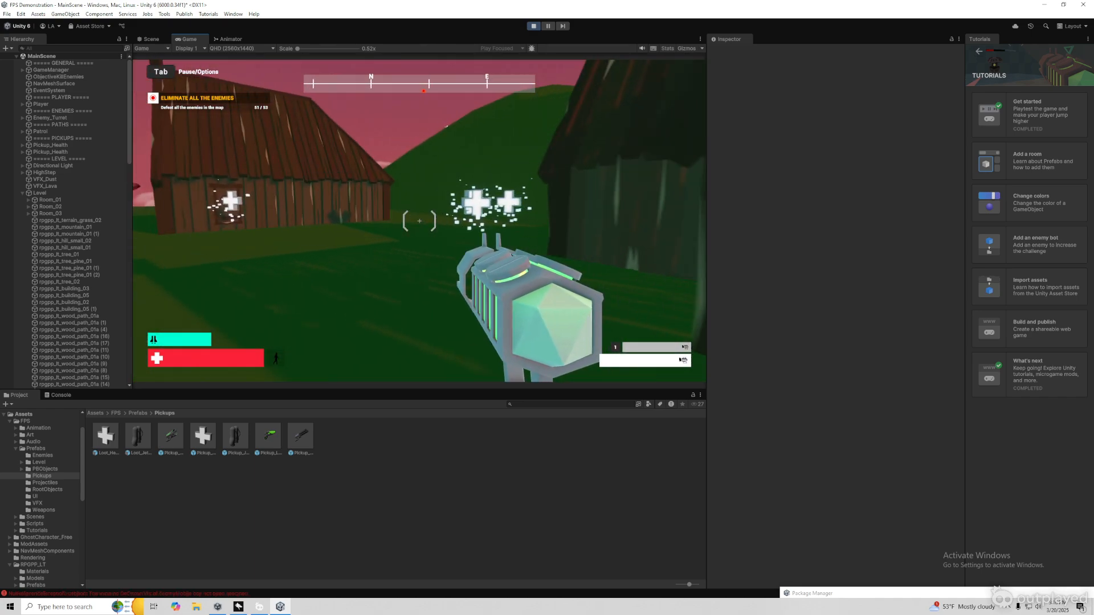
pyautogui.press('w')
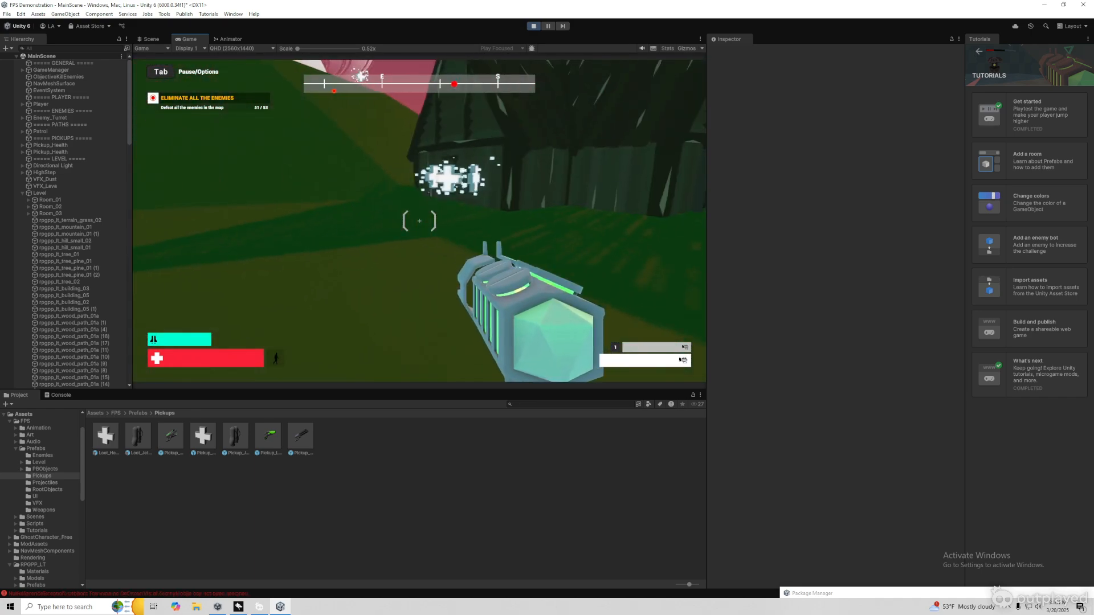
pyautogui.press('w')
# Delete the wooden house rpgpp_lt_building_05 (1) in the Scene view during play and check the ghost it enclosed
pyautogui.press('super')
pyautogui.click(152, 39)
pyautogui.moveTo(593, 240); pyautogui.dragTo(409, 165, button='right')
pyautogui.press('w')
pyautogui.click(414, 223)
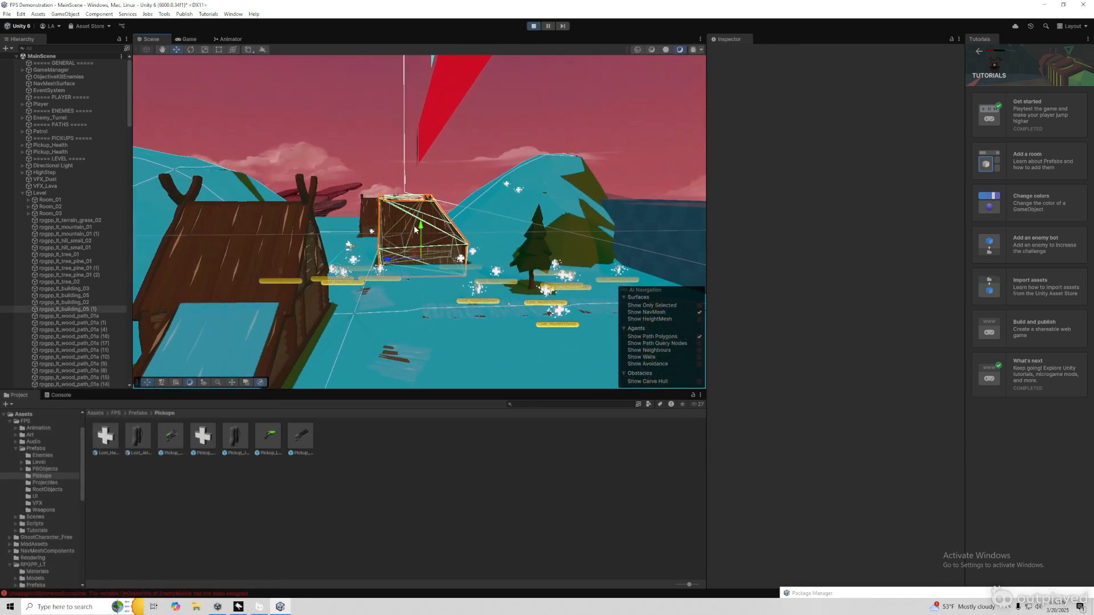
pyautogui.press('Delete')
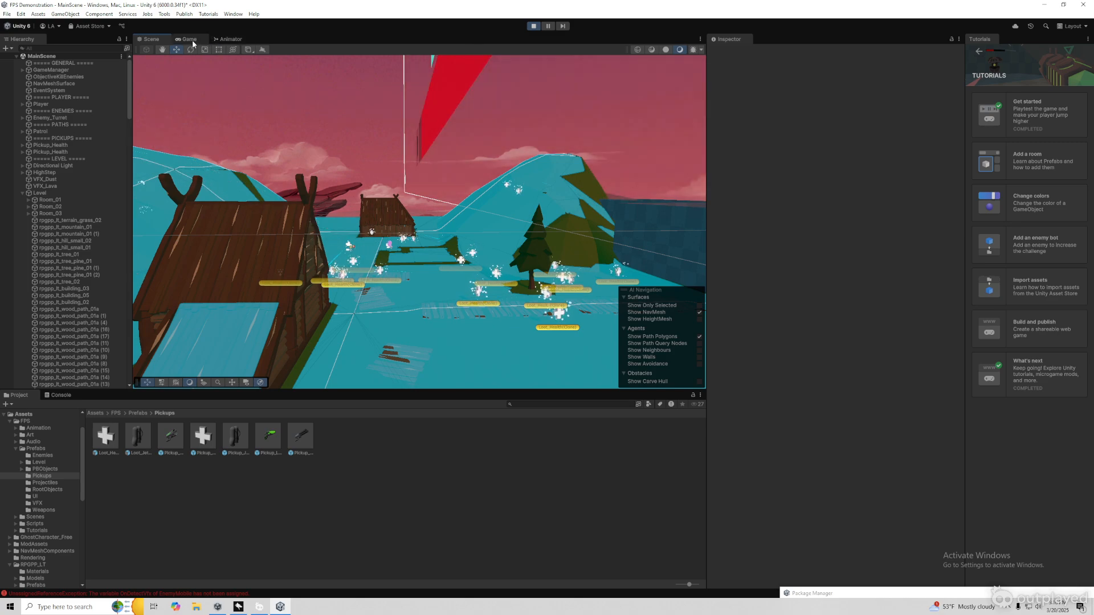
pyautogui.press('w')
pyautogui.moveTo(398, 229); pyautogui.dragTo(516, 215, button='right')
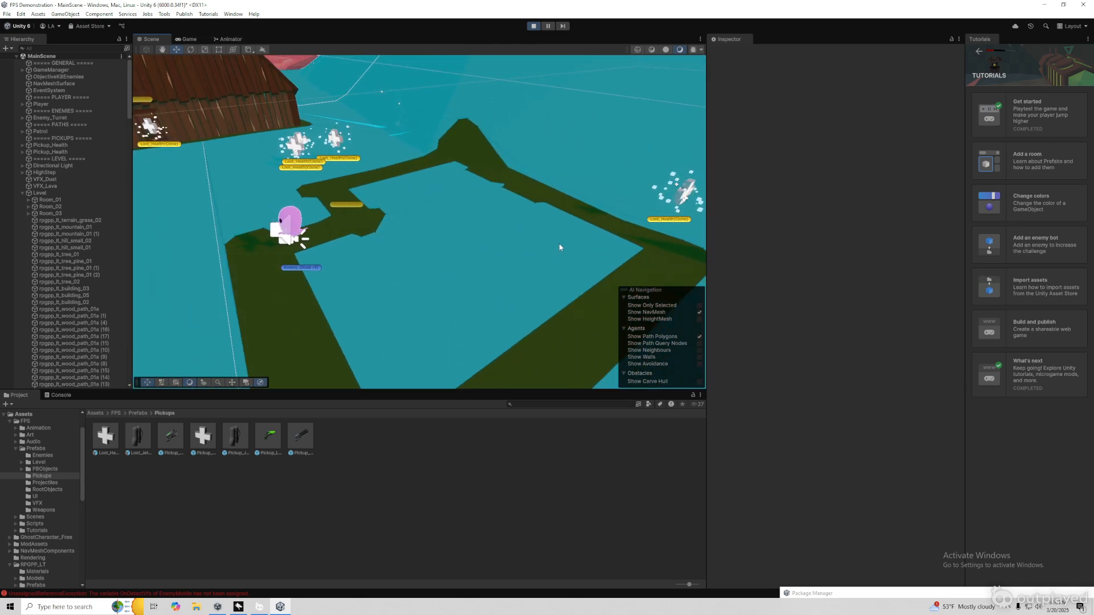
# Resume the game, shoot the exposed ghost beside the hill and collect nearby health drops
pyautogui.click(187, 38)
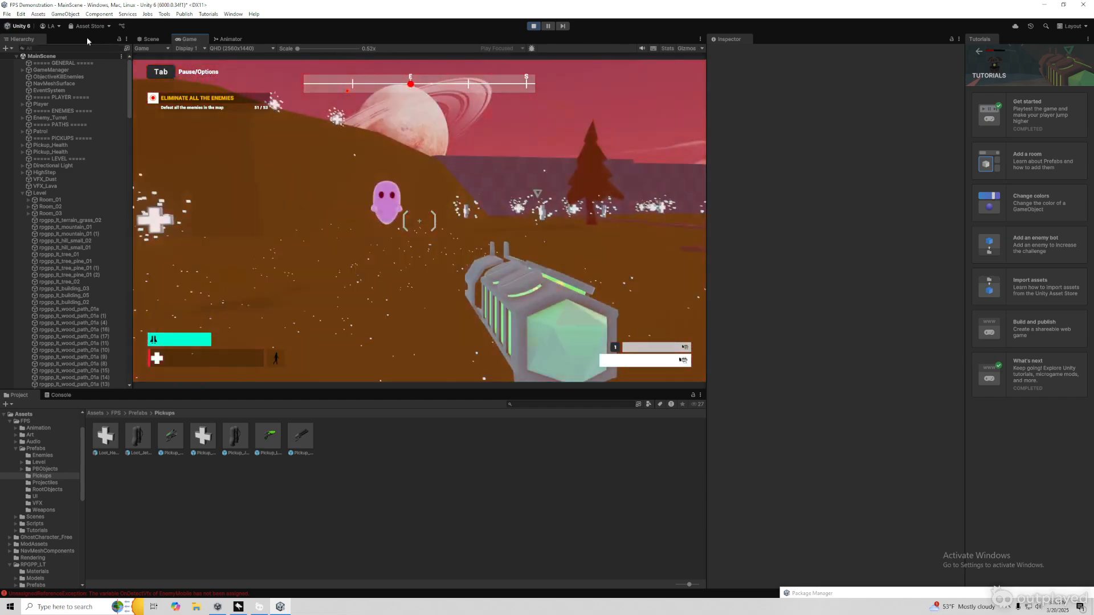
pyautogui.click(359, 202)
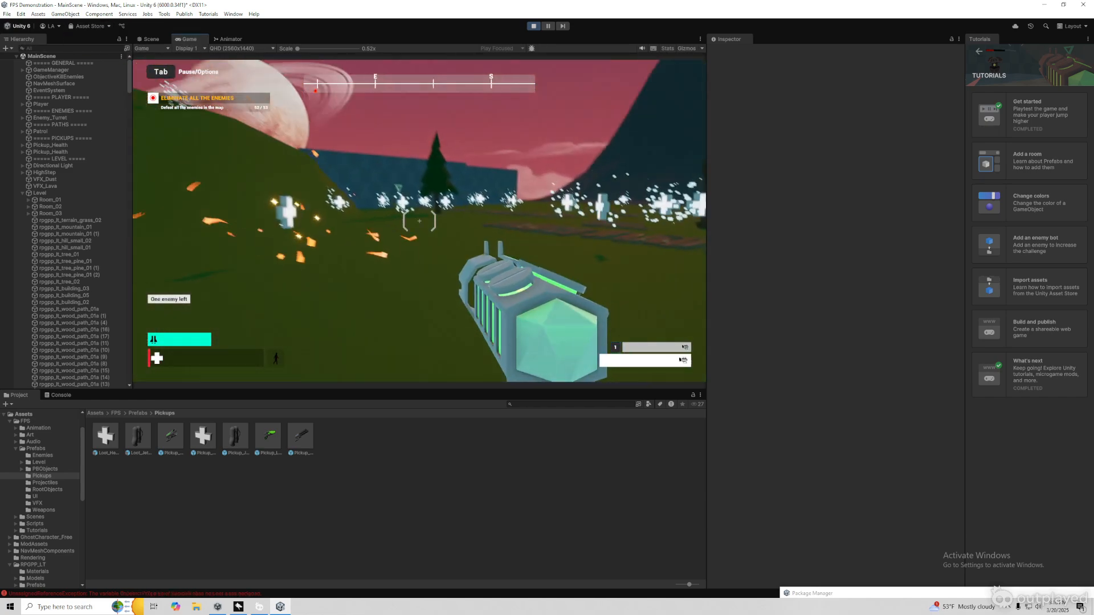
pyautogui.press('w')
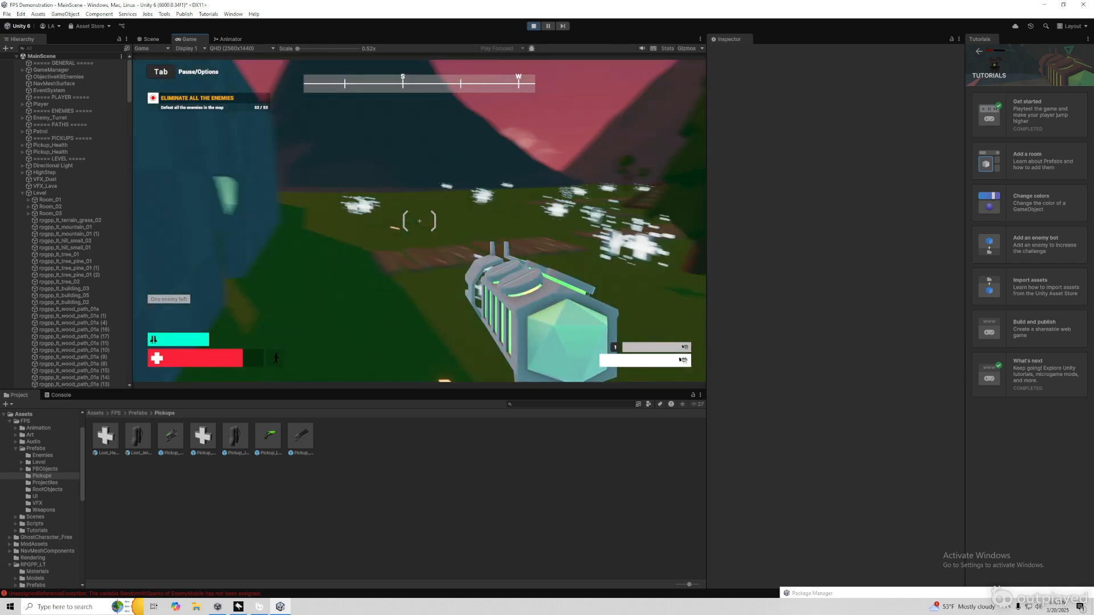
# Fly over the village with the jetpack and cross the walled room to the outer hills in search of the last enemy
pyautogui.press('space')
pyautogui.press('space')
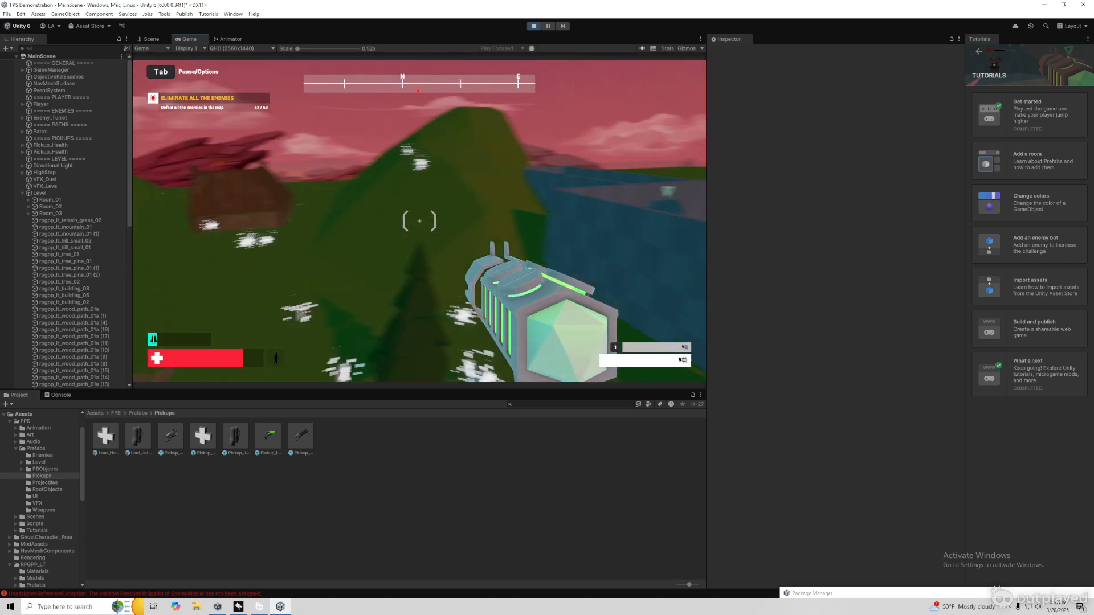
pyautogui.press('w')
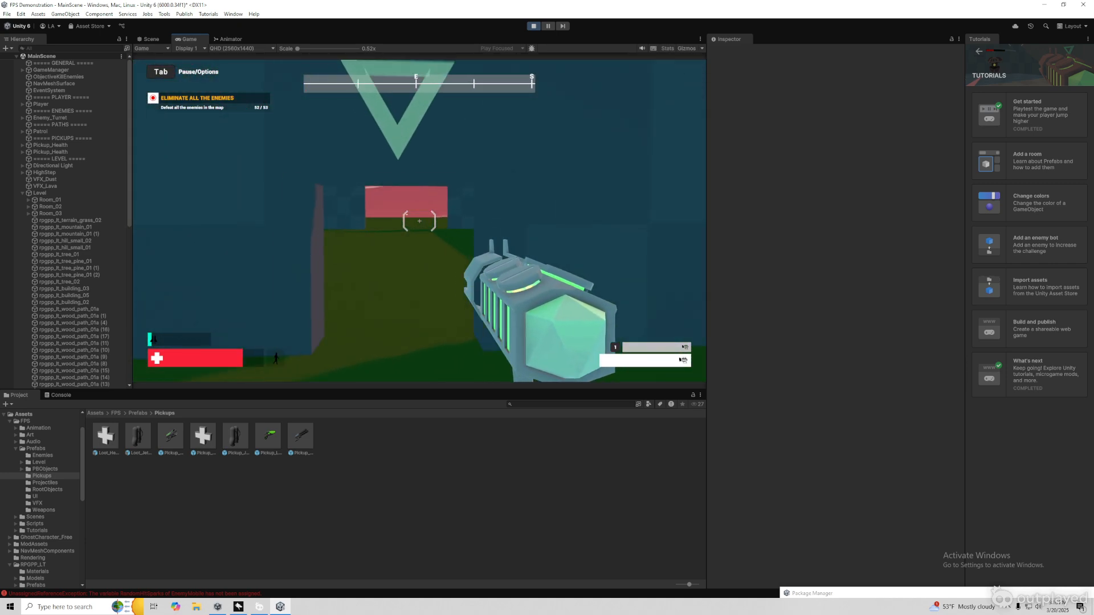
pyautogui.press('w')
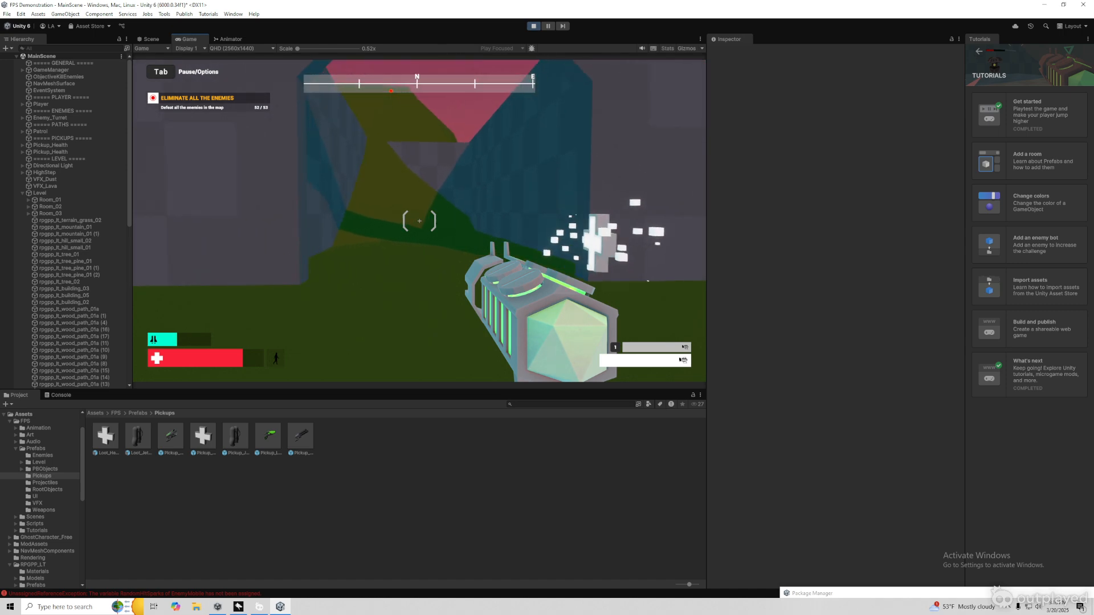
pyautogui.press('w')
pyautogui.press('w')
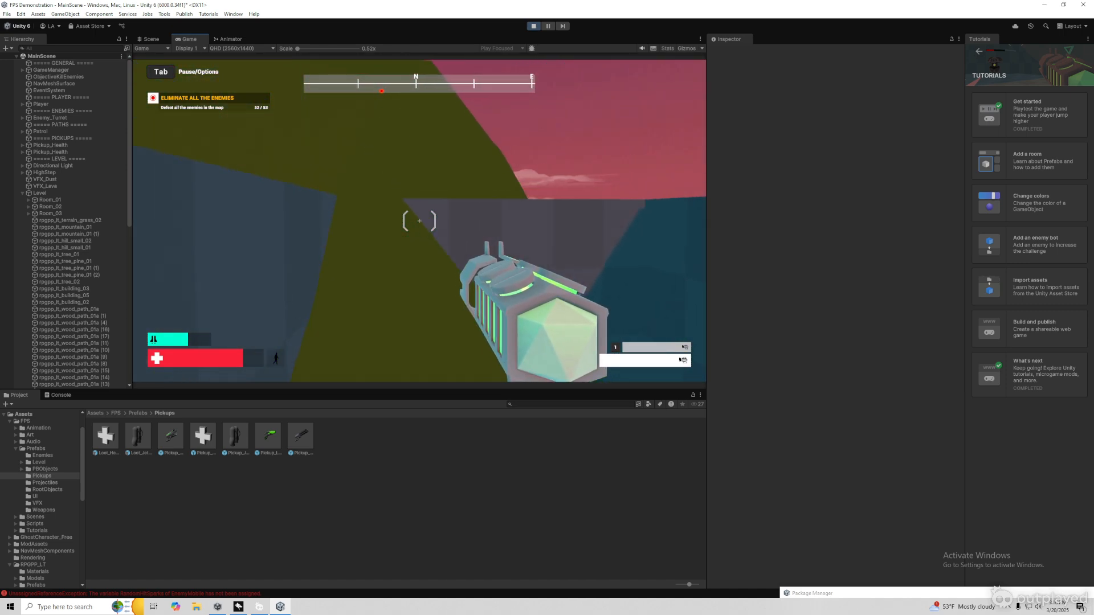
pyautogui.press('w')
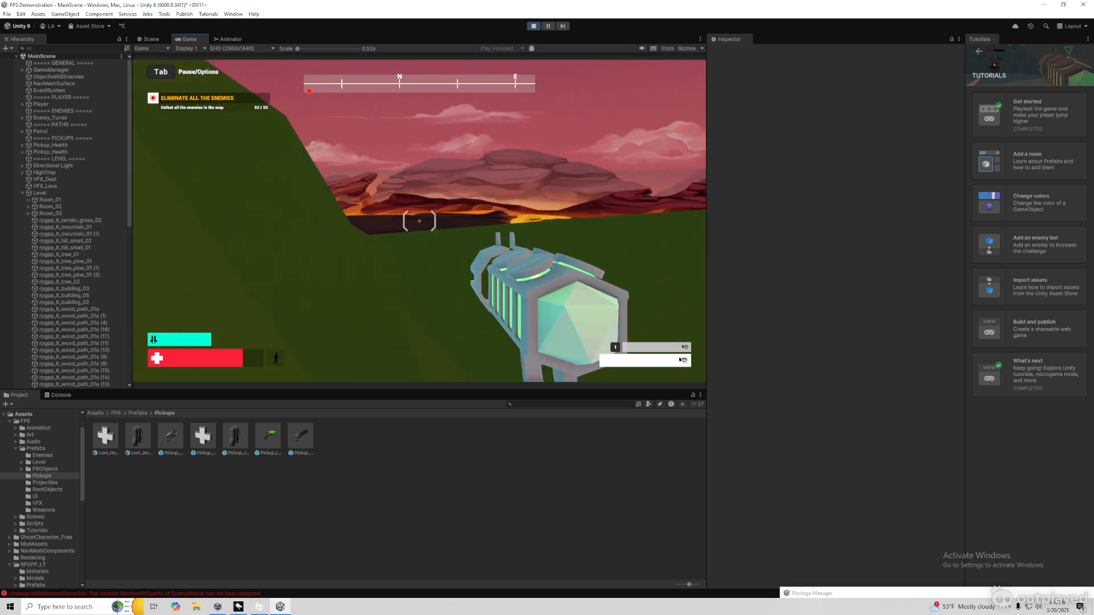
pyautogui.press('w')
# Round the hill to the map's edge and try to reach and shoot the last enemy by flying beneath the level
pyautogui.press('w')
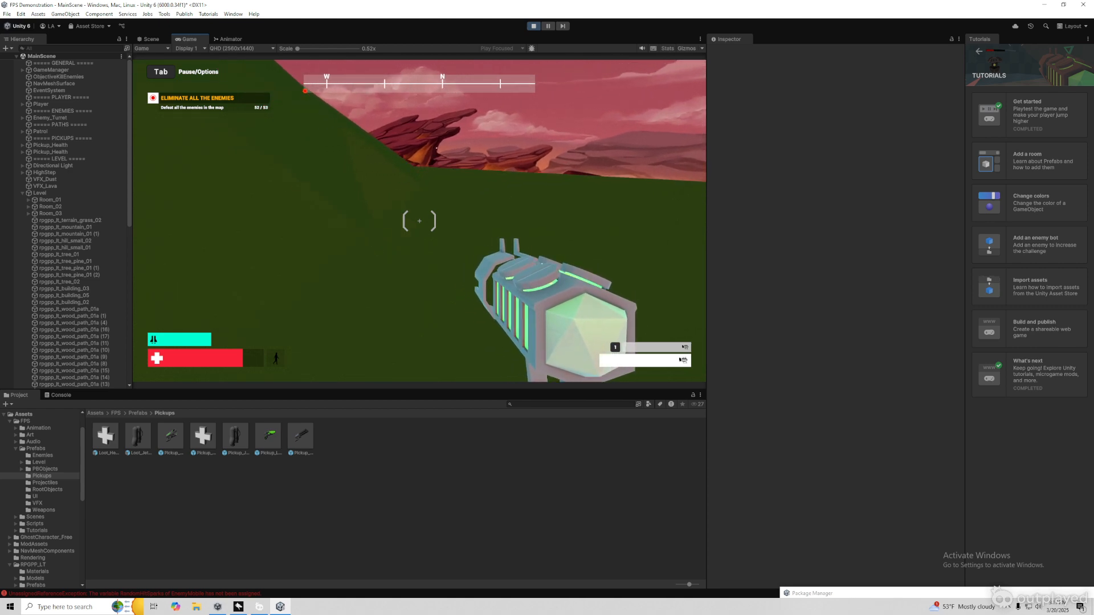
pyautogui.press('w')
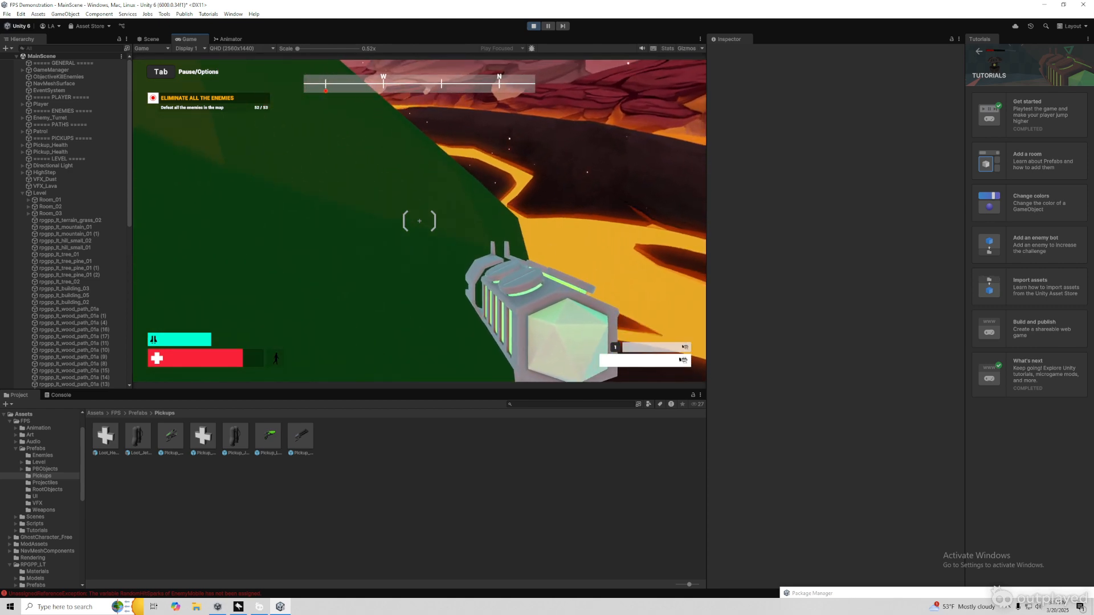
pyautogui.press('w')
pyautogui.press('space')
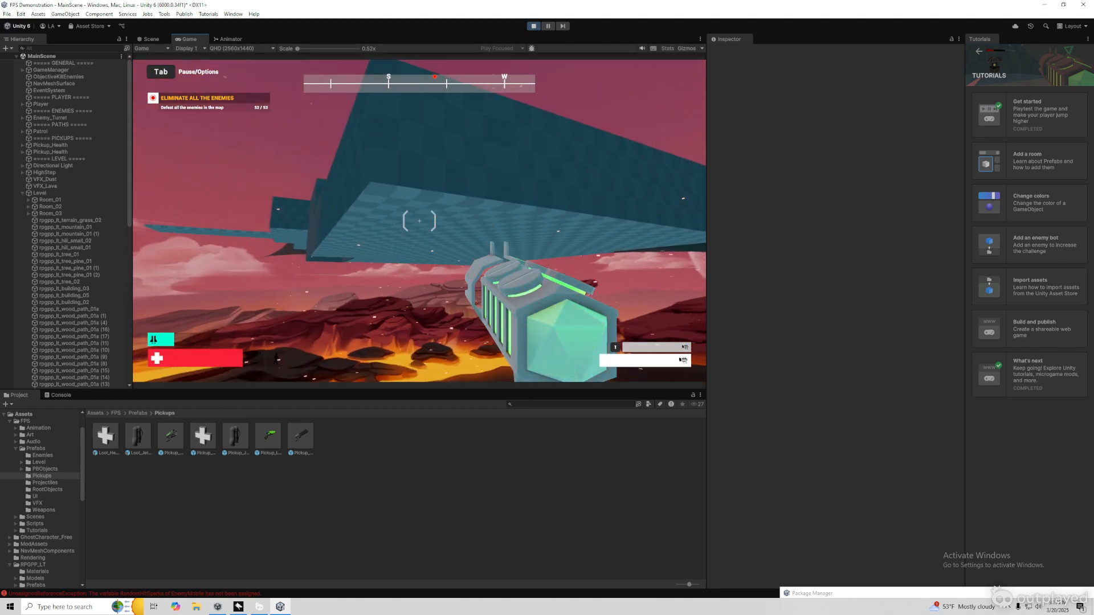
pyautogui.press('w')
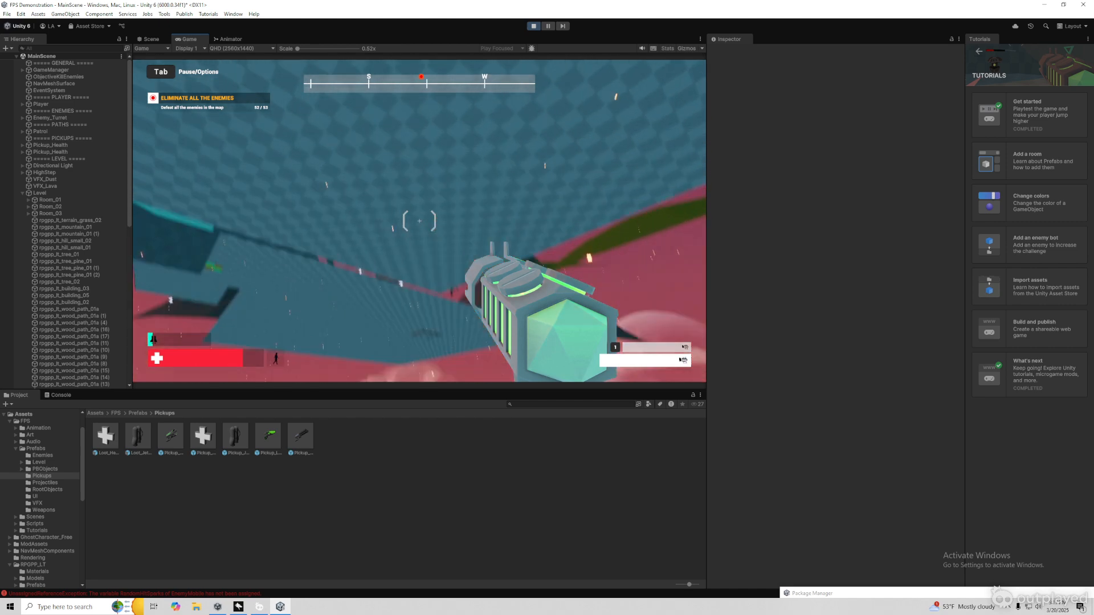
pyautogui.click(420, 221)
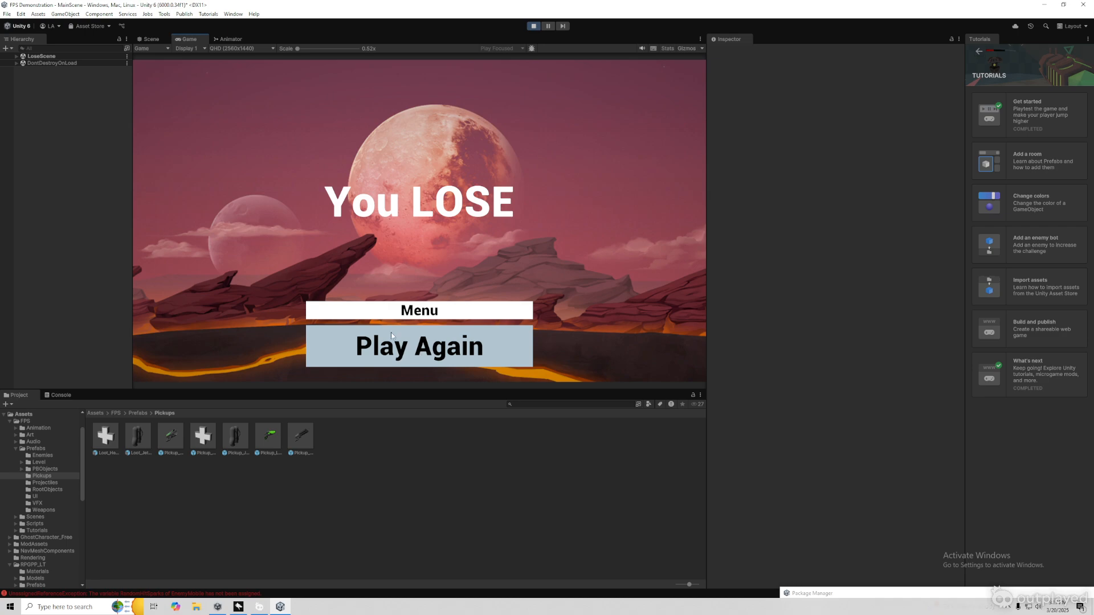
# Replay the level from the lose screen, pick up the blaster and shoot the enemies in the starting room
pyautogui.click(391, 335)
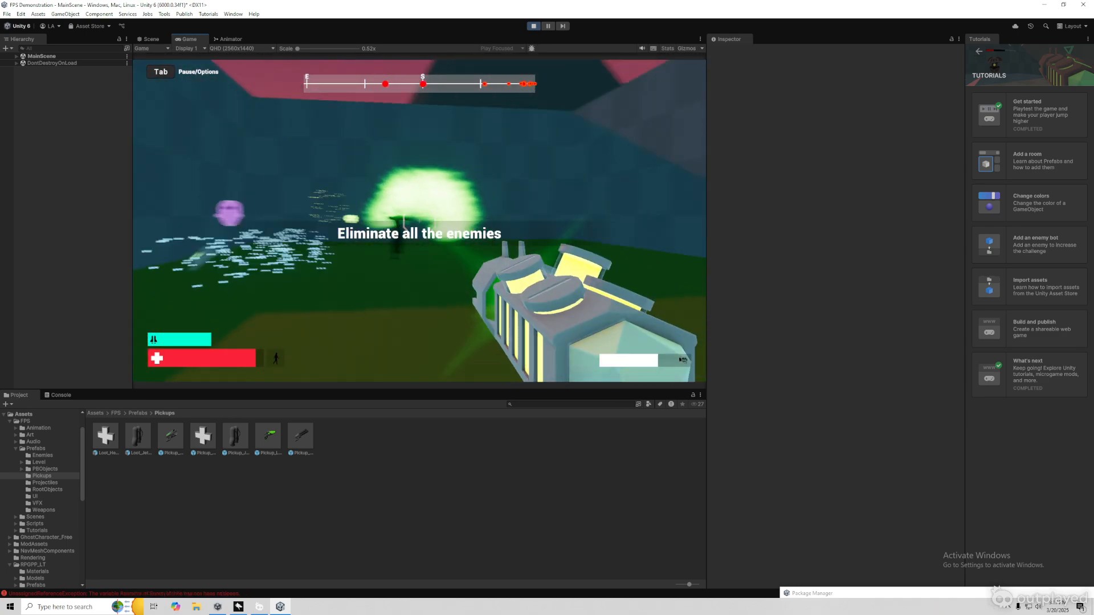
pyautogui.click(419, 221)
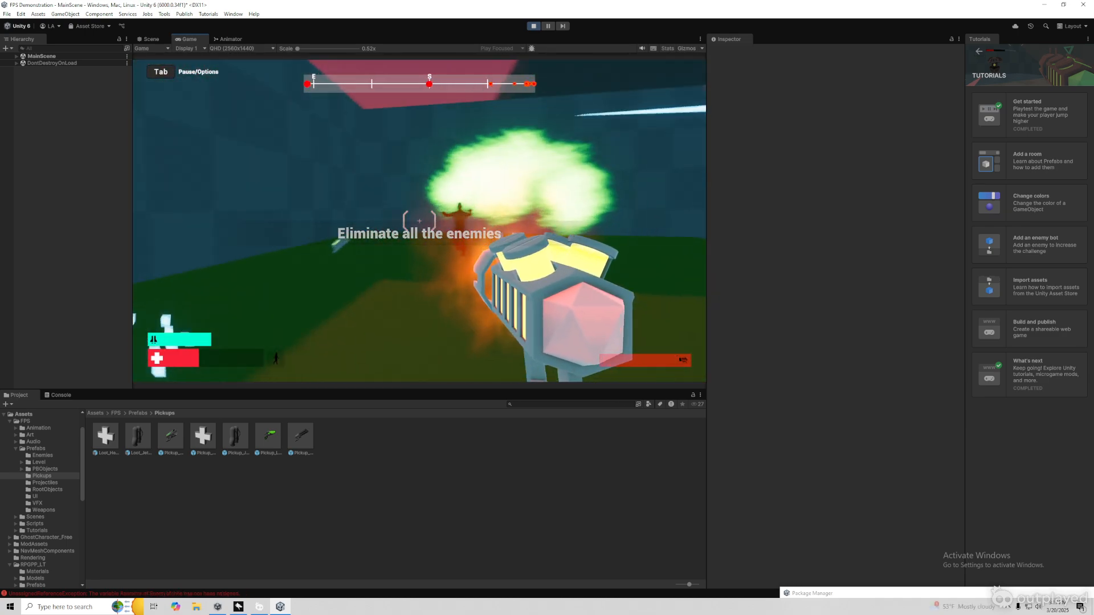
pyautogui.press('w')
pyautogui.press('2')
pyautogui.click(420, 221)
pyautogui.press('w')
pyautogui.click(420, 221)
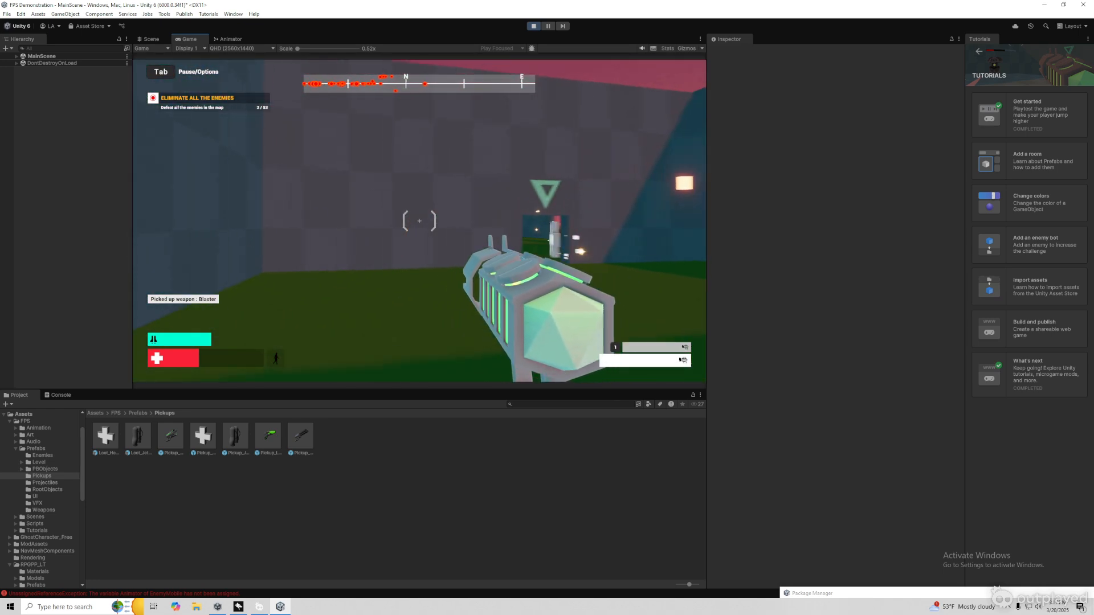
pyautogui.press('super')
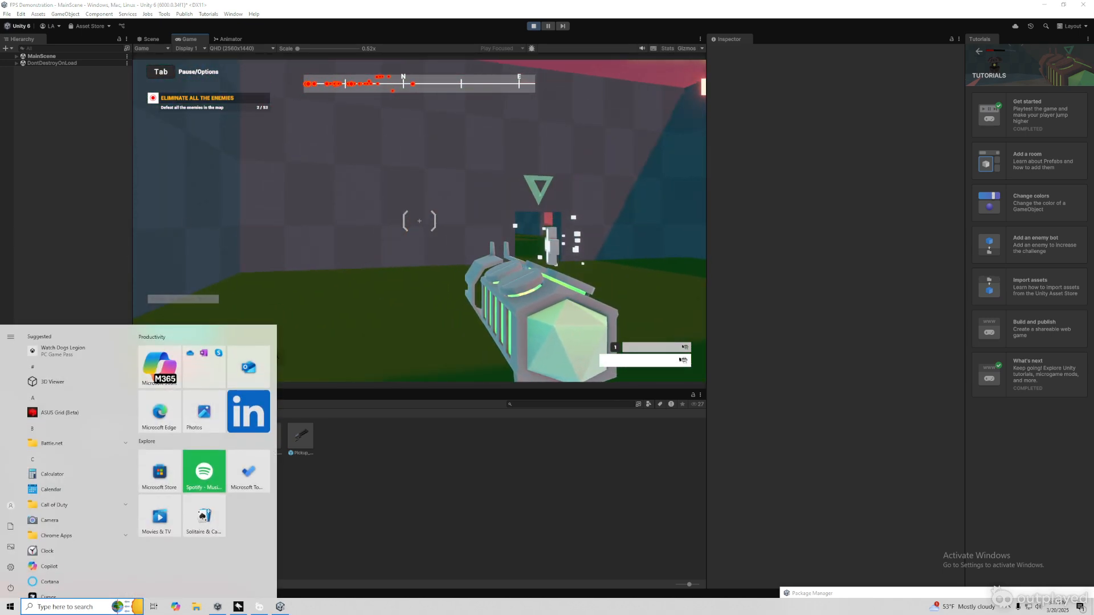